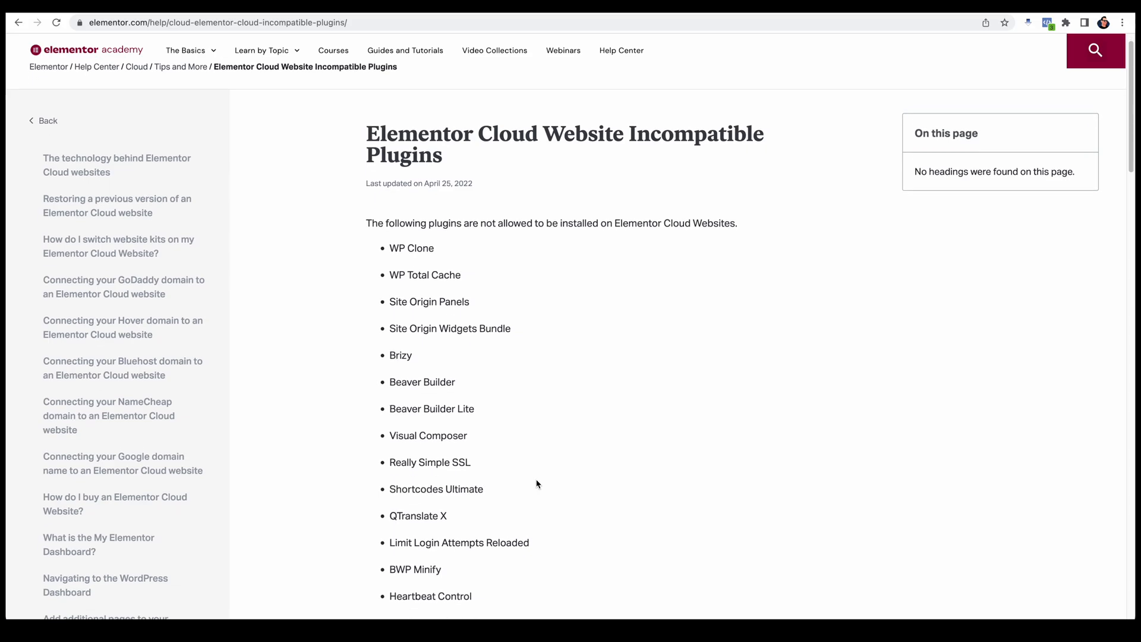
scroll(479, 478, down, 6)
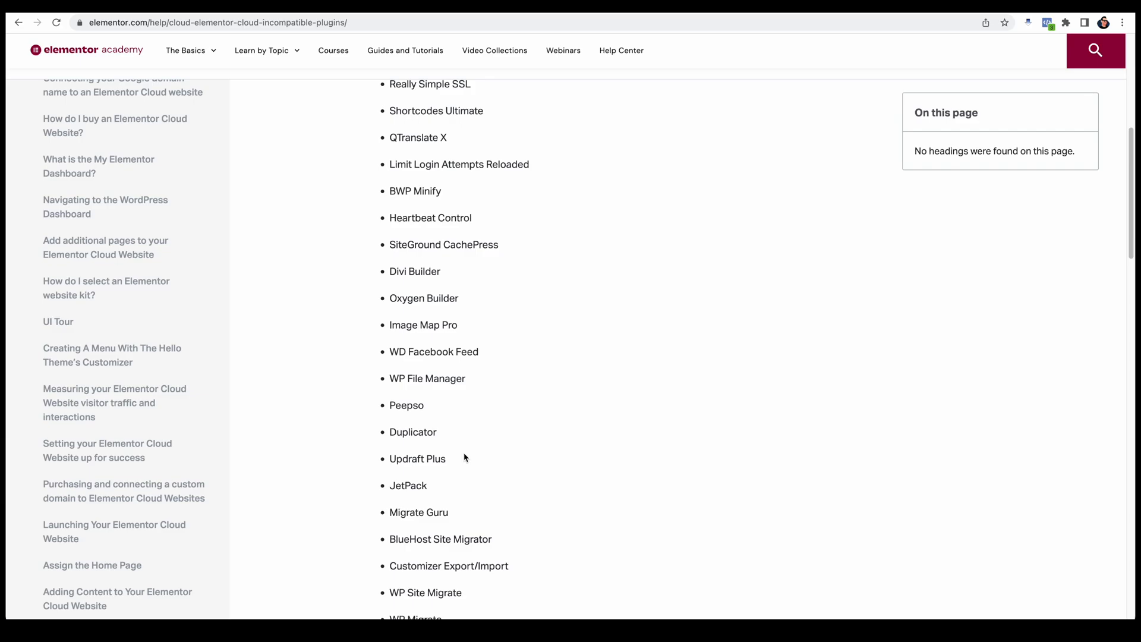
Step: Review the list of plugins not allowed on Elementor Cloud Websites, including Migrate Guru and WP File Manager
scroll(665, 390, up, 1)
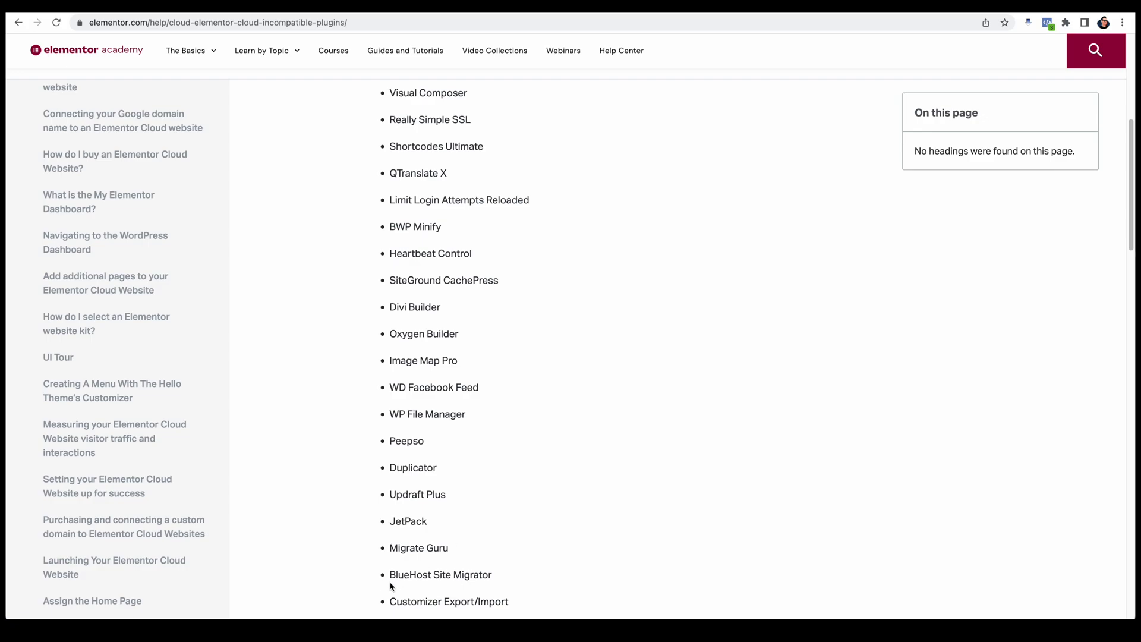
double_click(427, 558)
drag(427, 559, 392, 553)
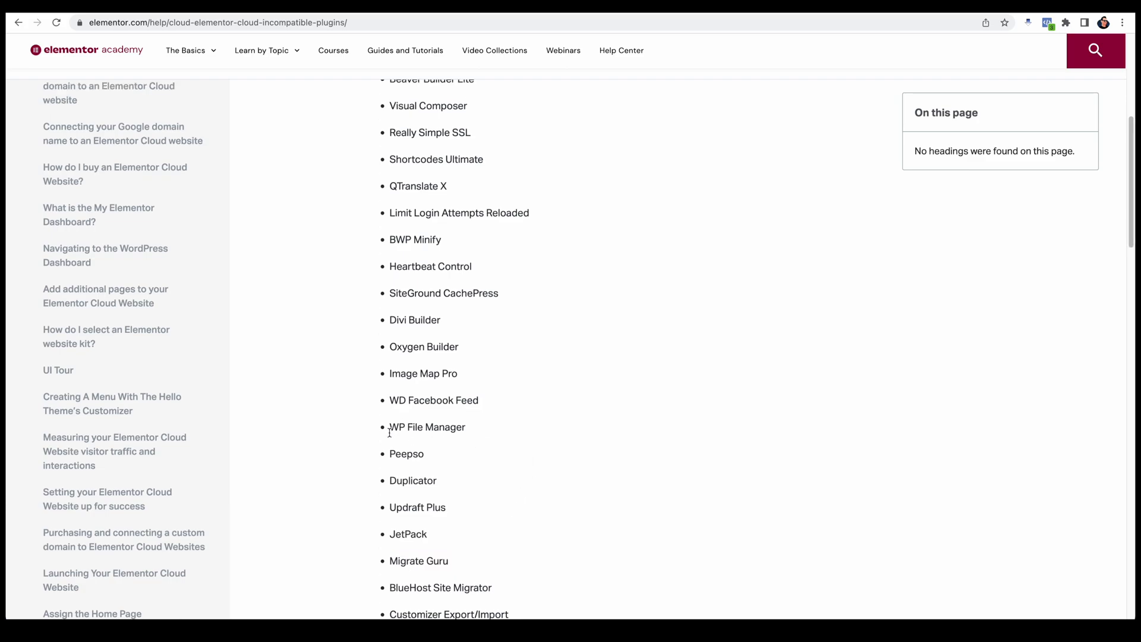
drag(390, 427, 478, 434)
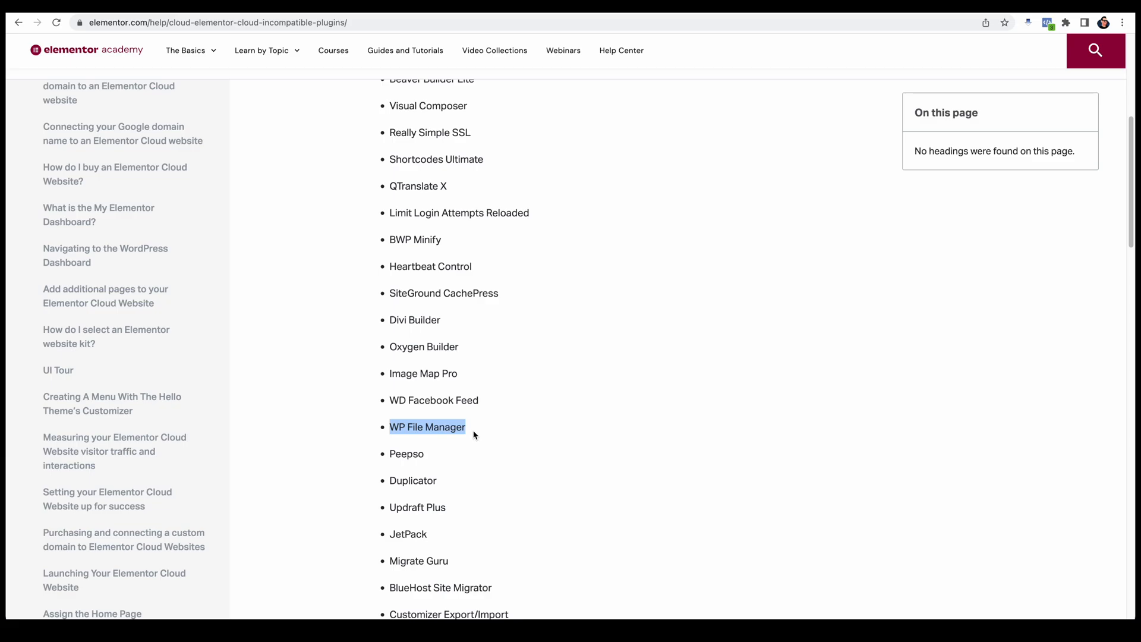
scroll(540, 455, up, 6)
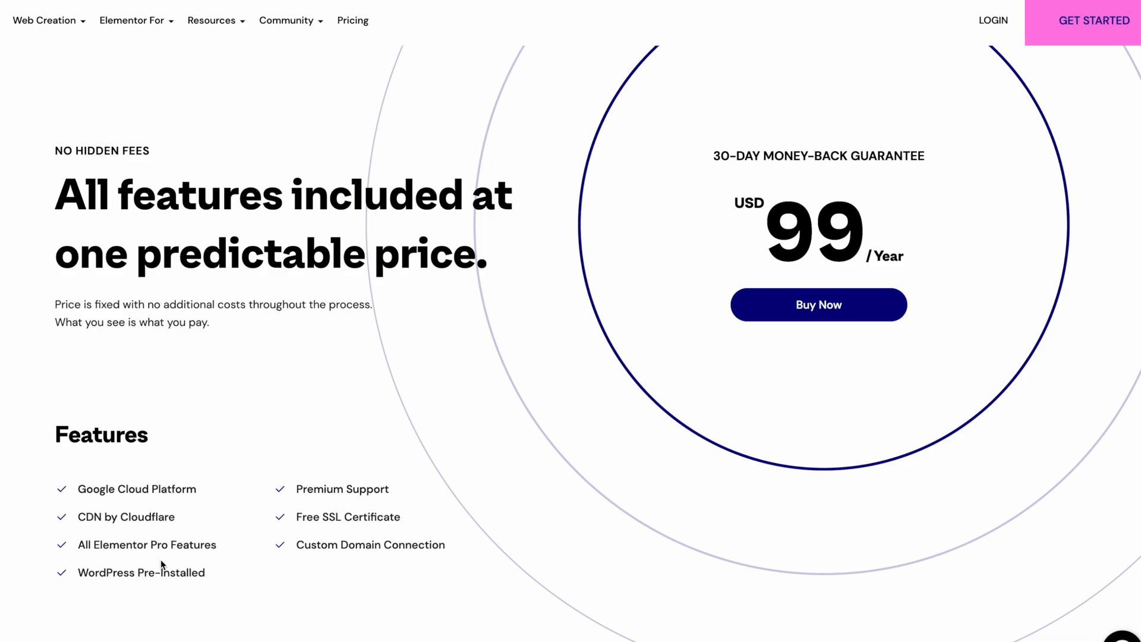
Step: Buy the USD 99 per year plan and start creating the website from the completed order
click(828, 313)
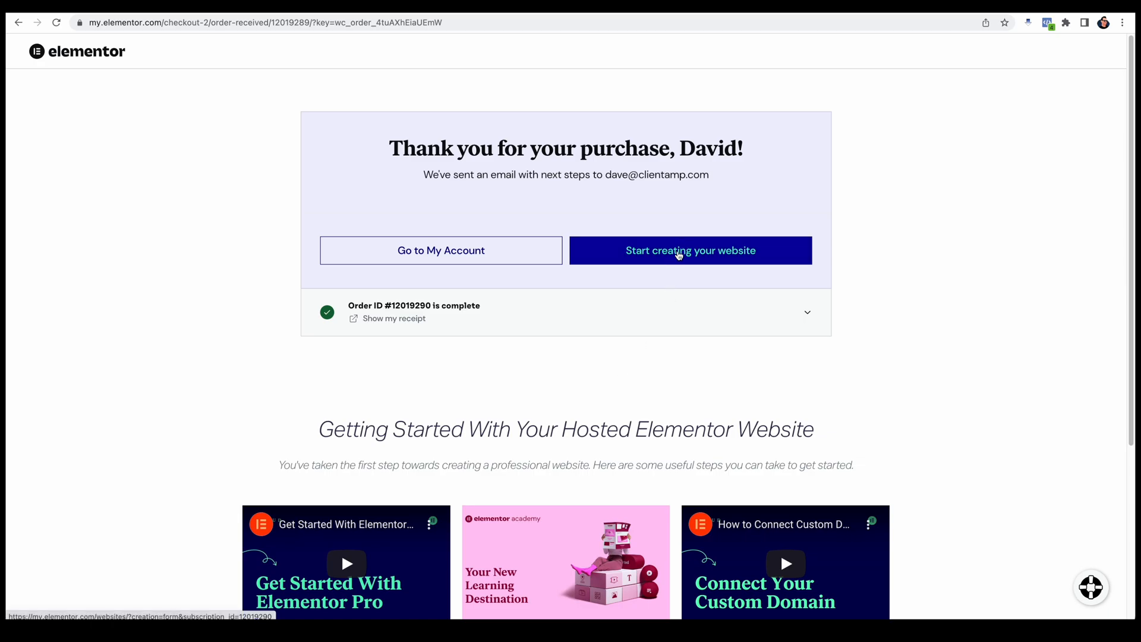
click(680, 257)
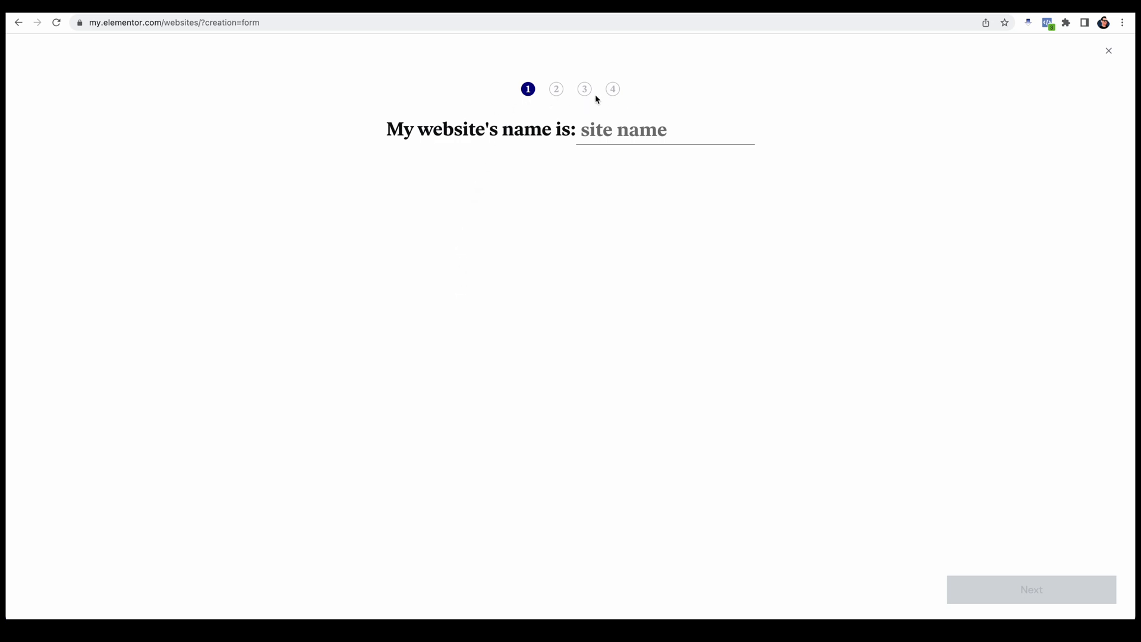
Step: Enter the owner's full name as the website's name and accept the suggested elementor.cloud domain
text(Dave Swift)
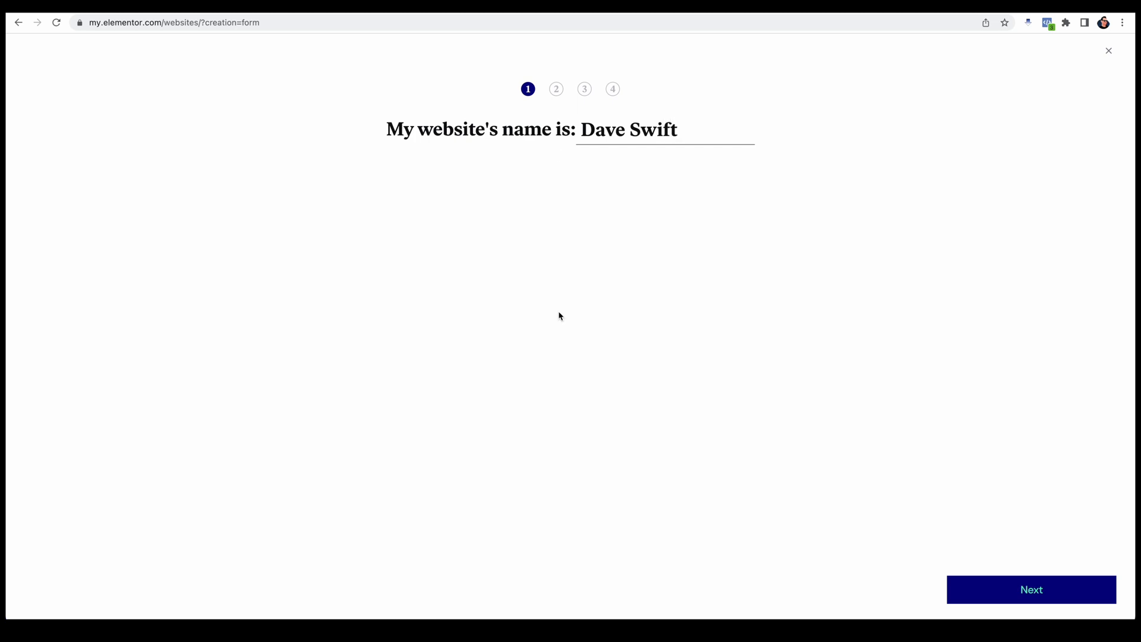
click(1047, 596)
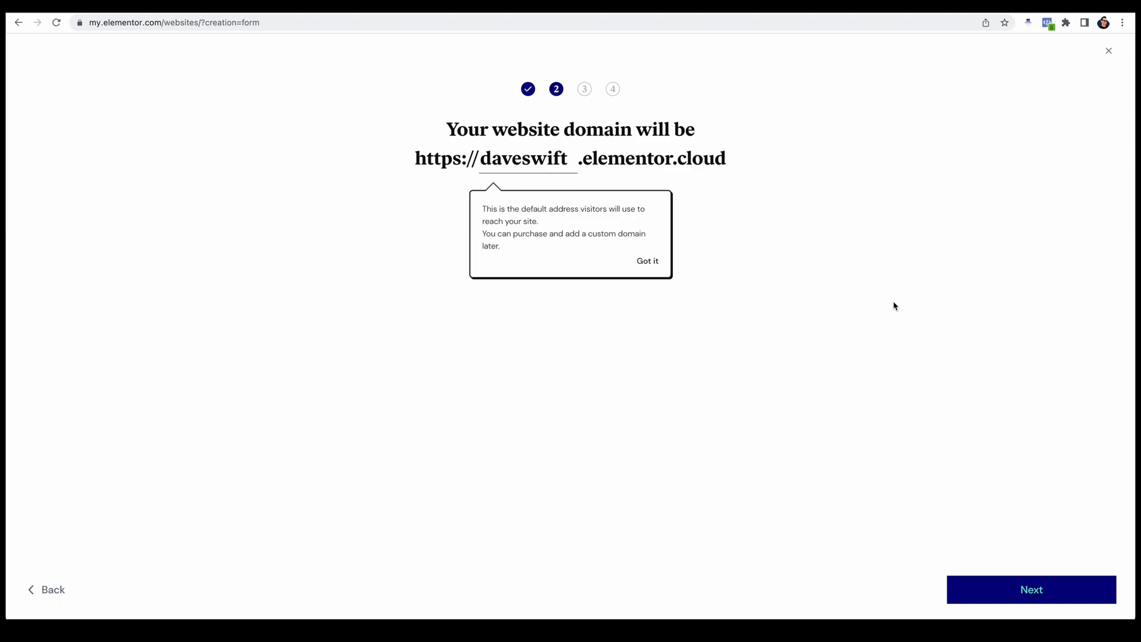
click(1038, 592)
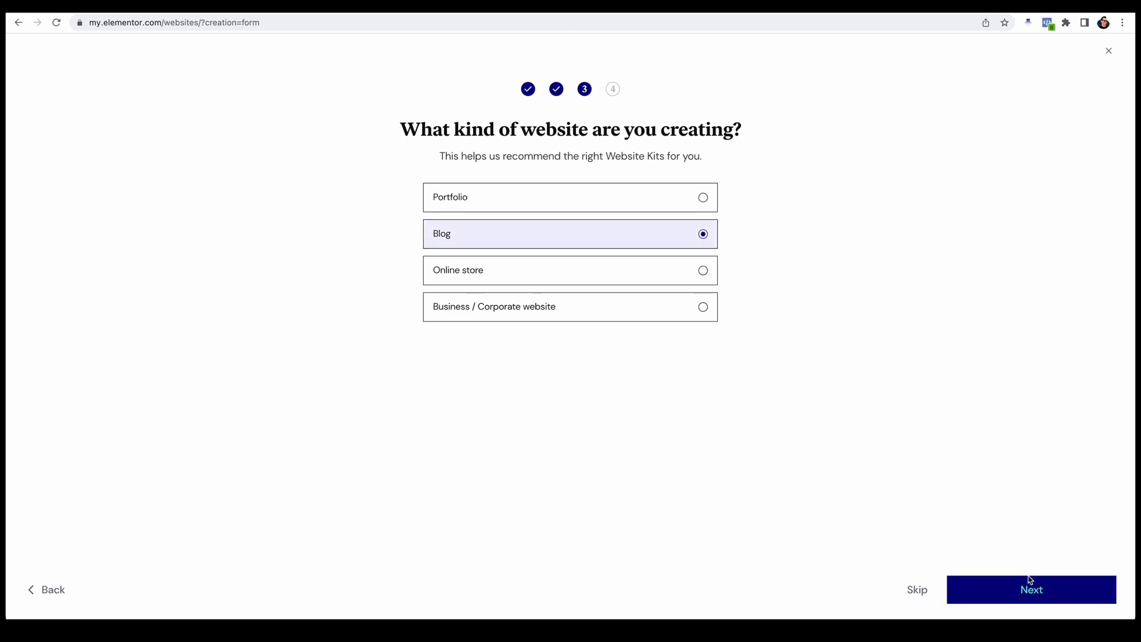
Step: Confirm Blog as the kind of website and look over the blog website kits on offer
click(1037, 591)
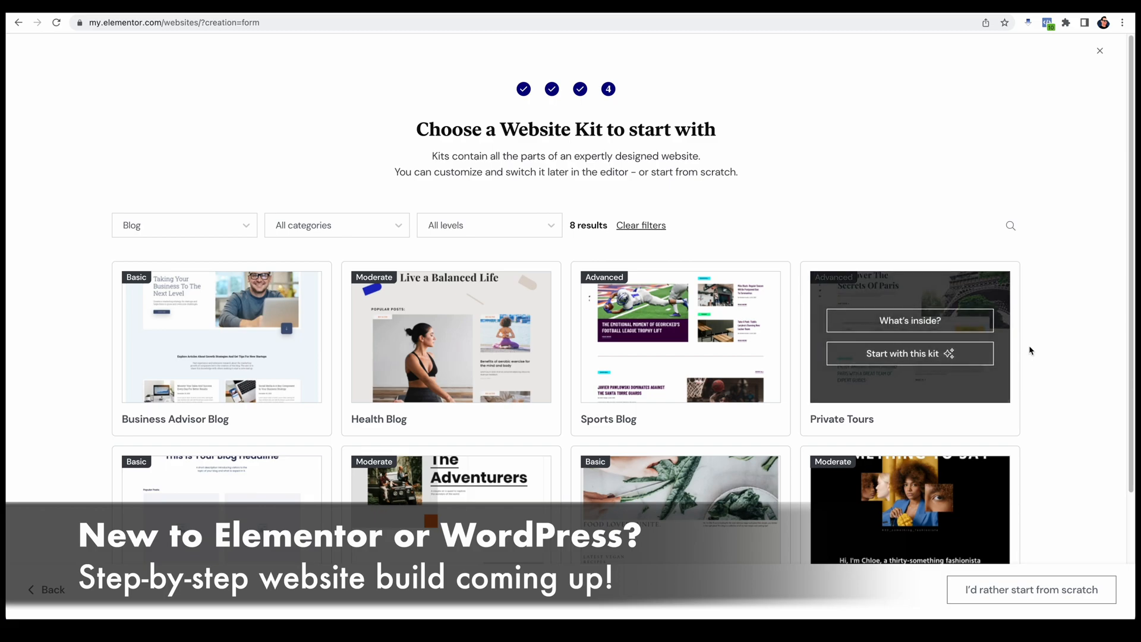
scroll(1088, 363, down, 2)
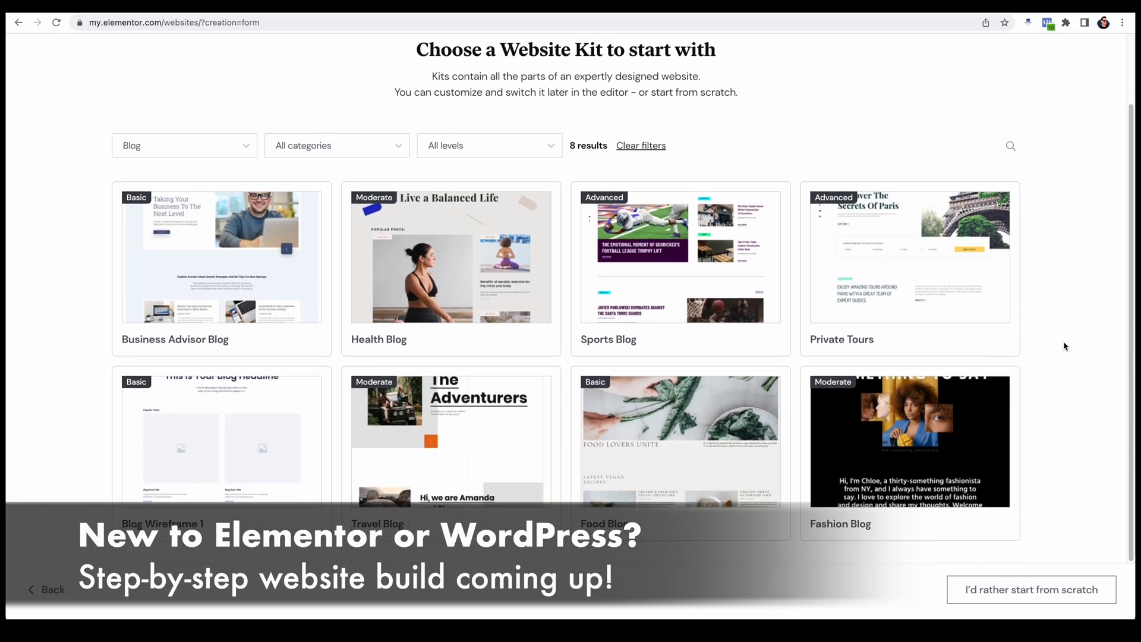
mouse_move(206, 474)
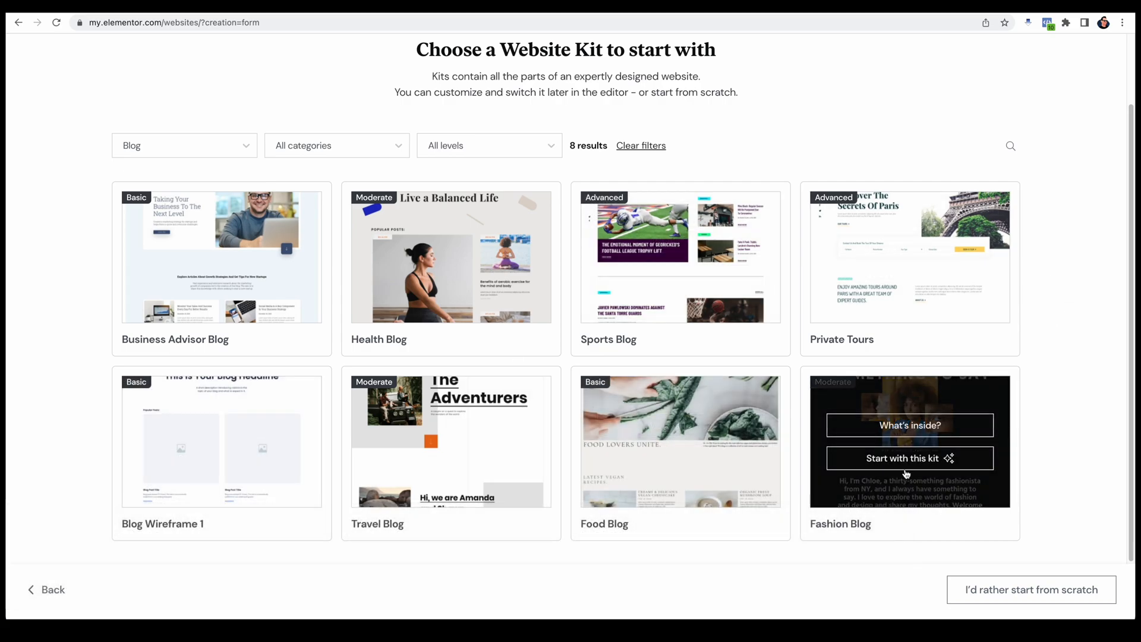
mouse_move(912, 445)
mouse_move(197, 538)
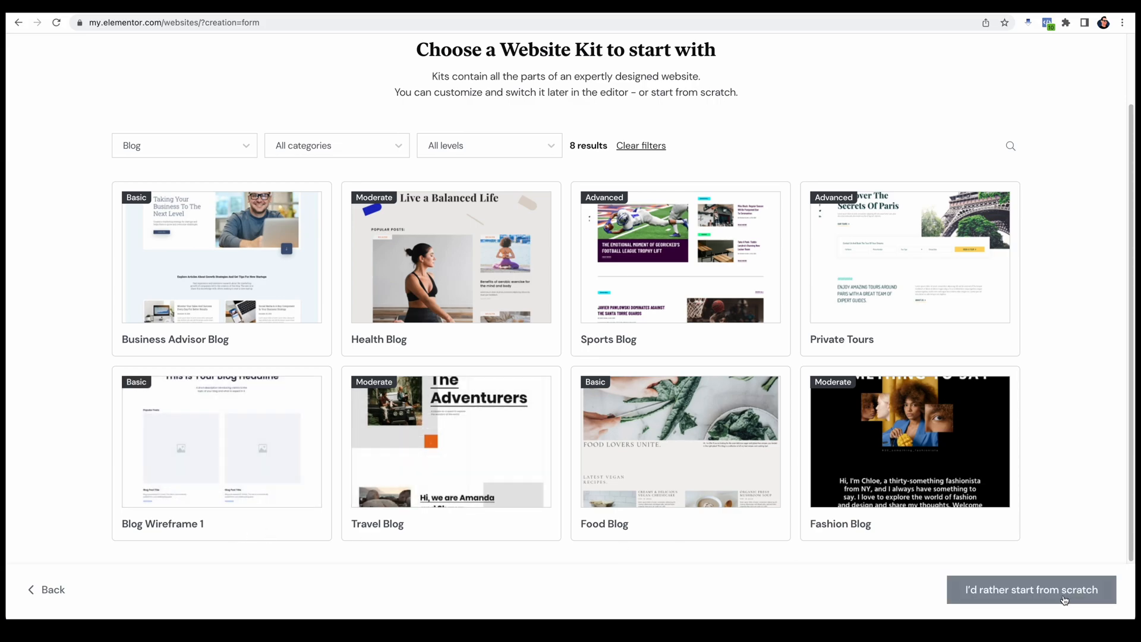
Step: Preview the Blog Wireframe 1 kit down its home page to the Social Media Posts section and footer, dismissing the newsletter pop-up
click(222, 427)
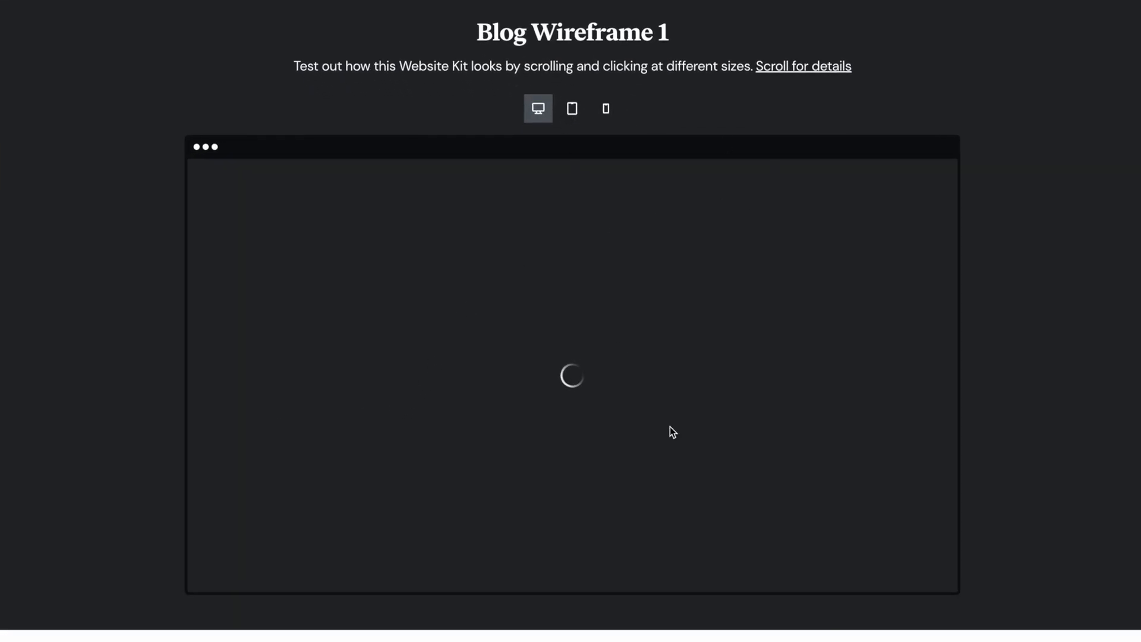
scroll(547, 425, down, 1)
scroll(548, 432, down, 6)
scroll(551, 435, down, 6)
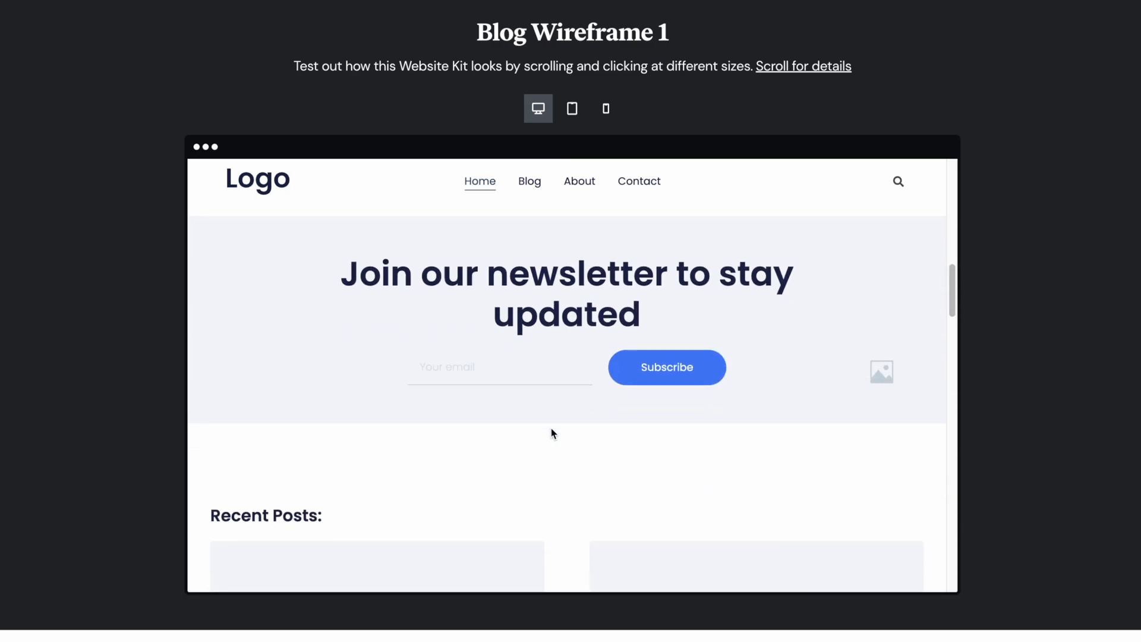
scroll(550, 436, down, 8)
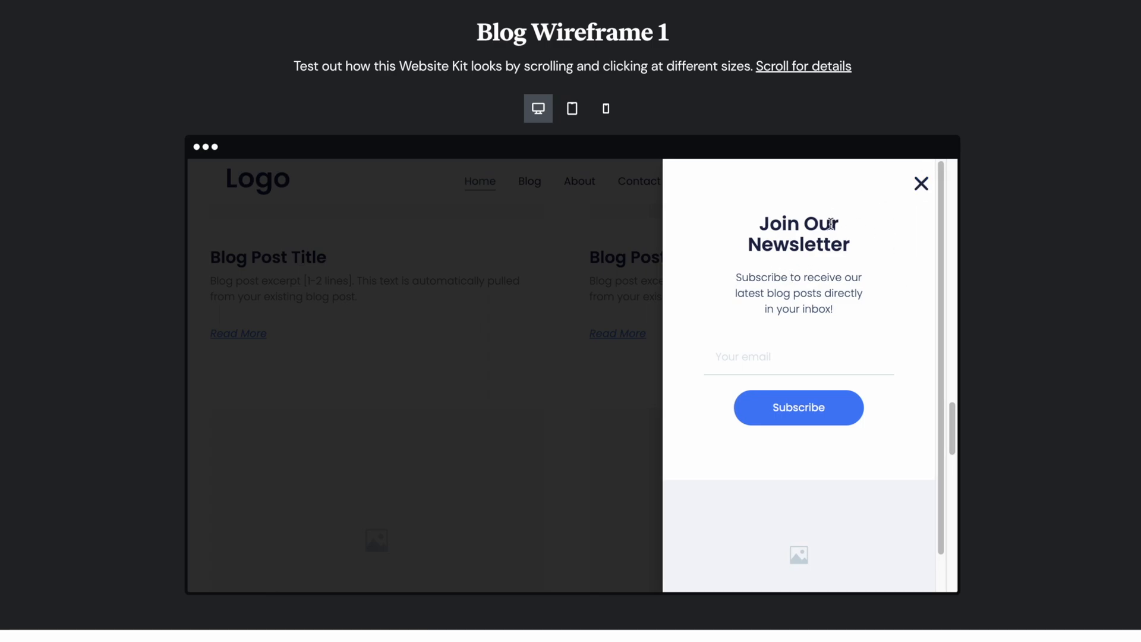
click(922, 185)
scroll(615, 440, down, 10)
scroll(621, 440, down, 8)
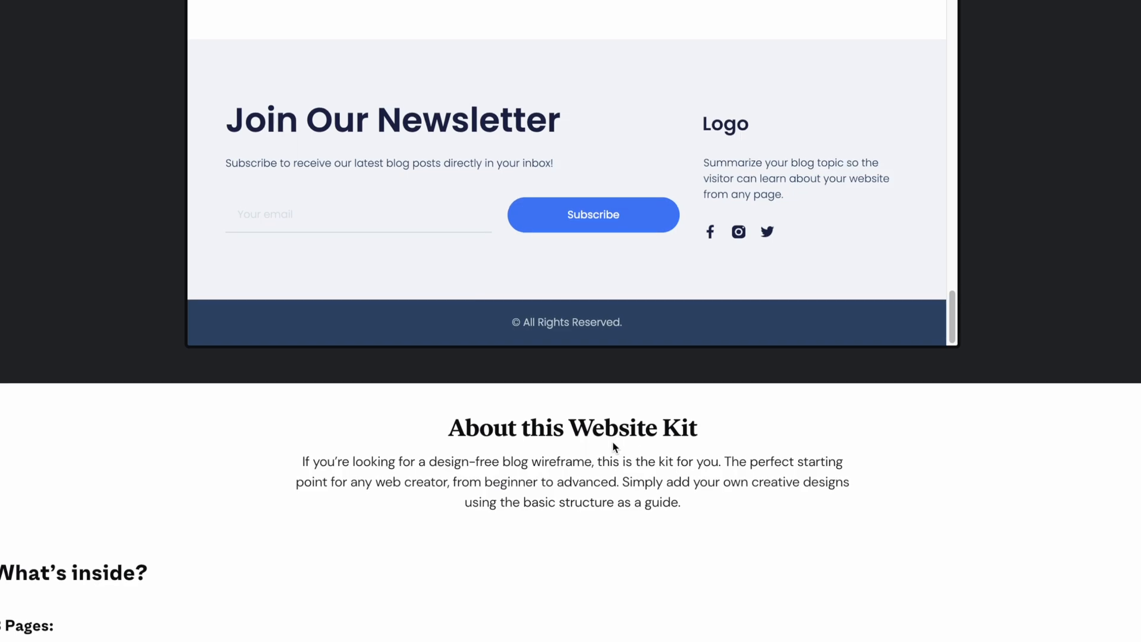
scroll(613, 440, up, 4)
scroll(584, 348, up, 5)
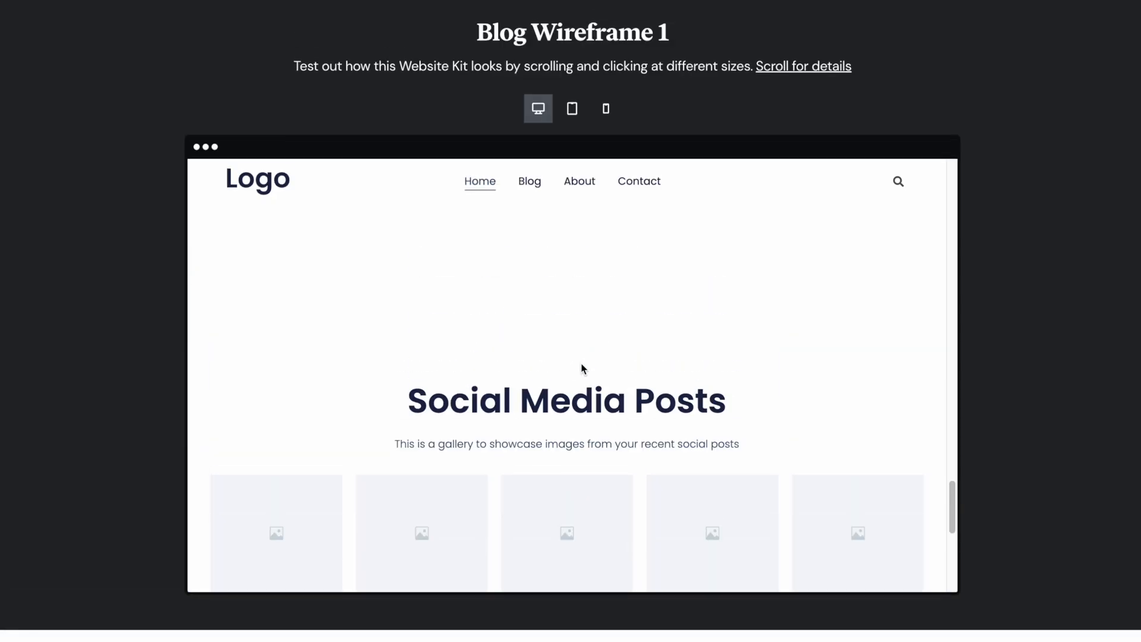
scroll(581, 374, down, 1)
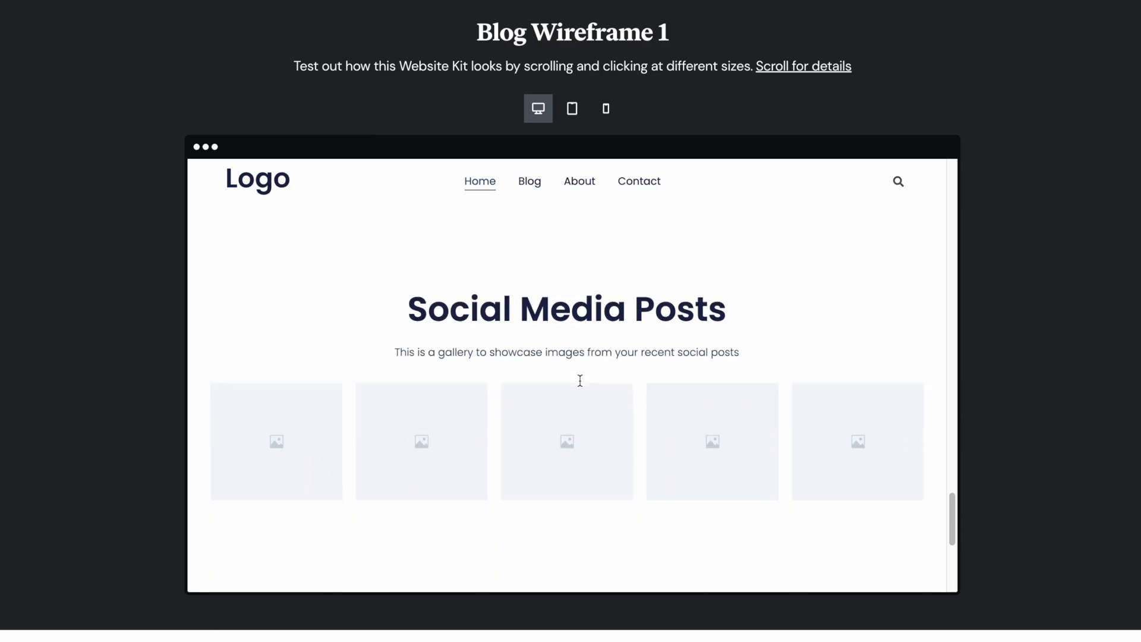
scroll(581, 379, down, 2)
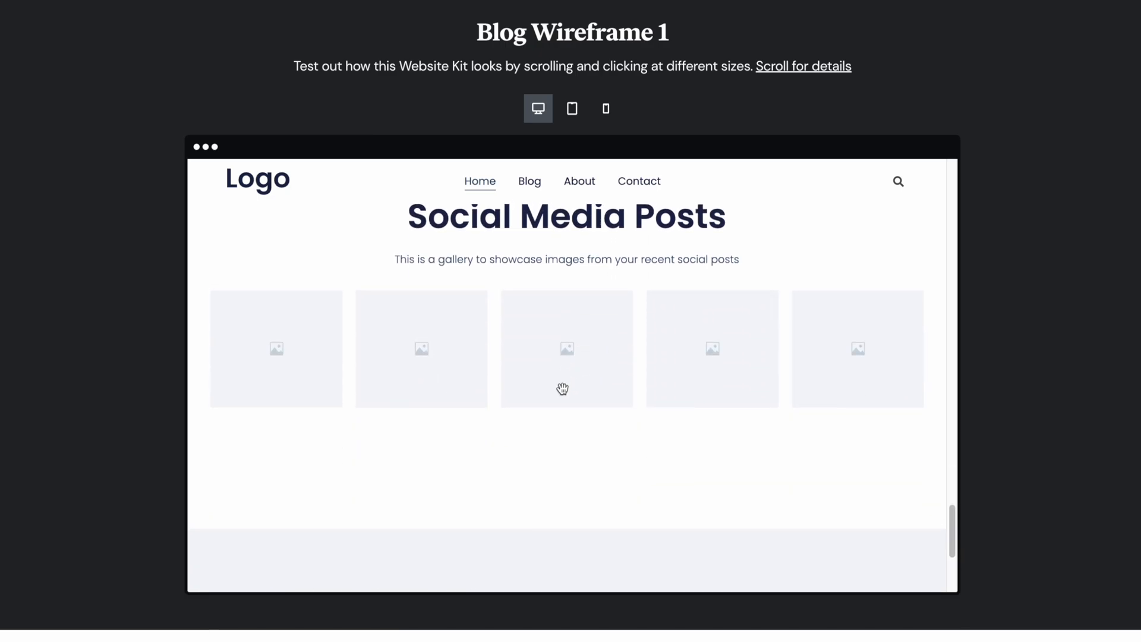
scroll(562, 389, down, 4)
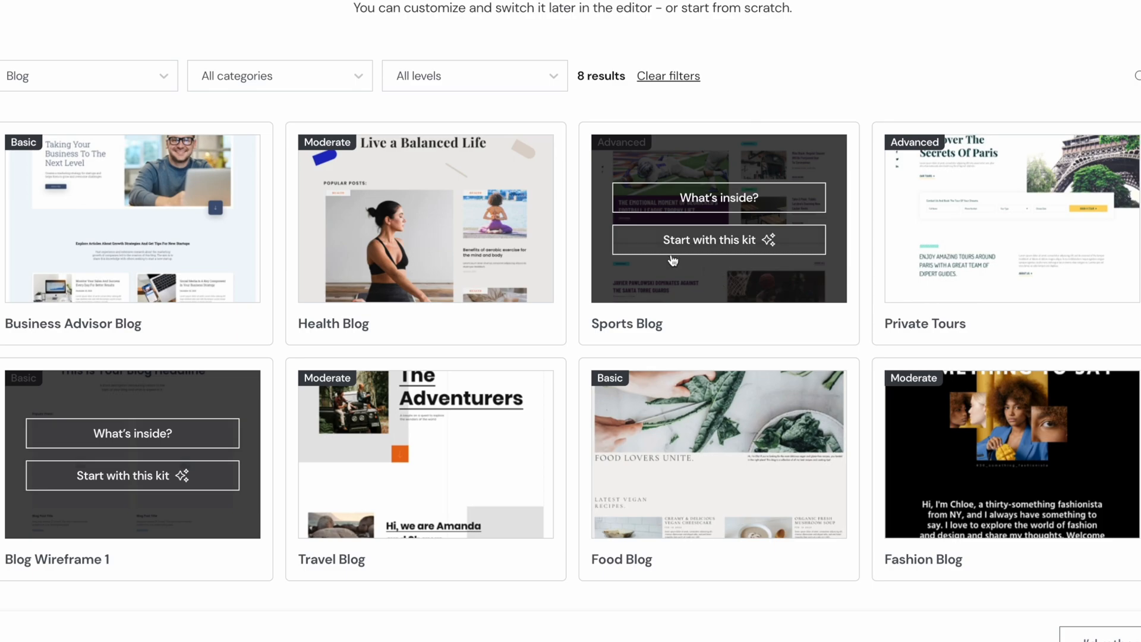
Step: Preview the Sports Blog kit and examine the story sections down its home page
click(719, 200)
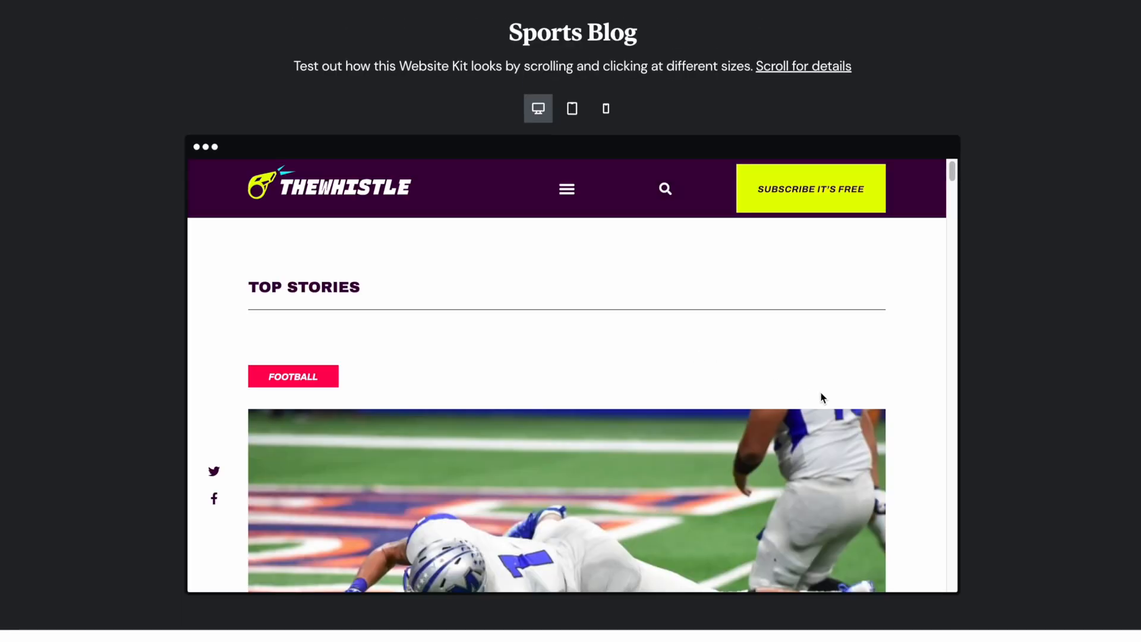
scroll(820, 395, down, 10)
scroll(820, 411, down, 10)
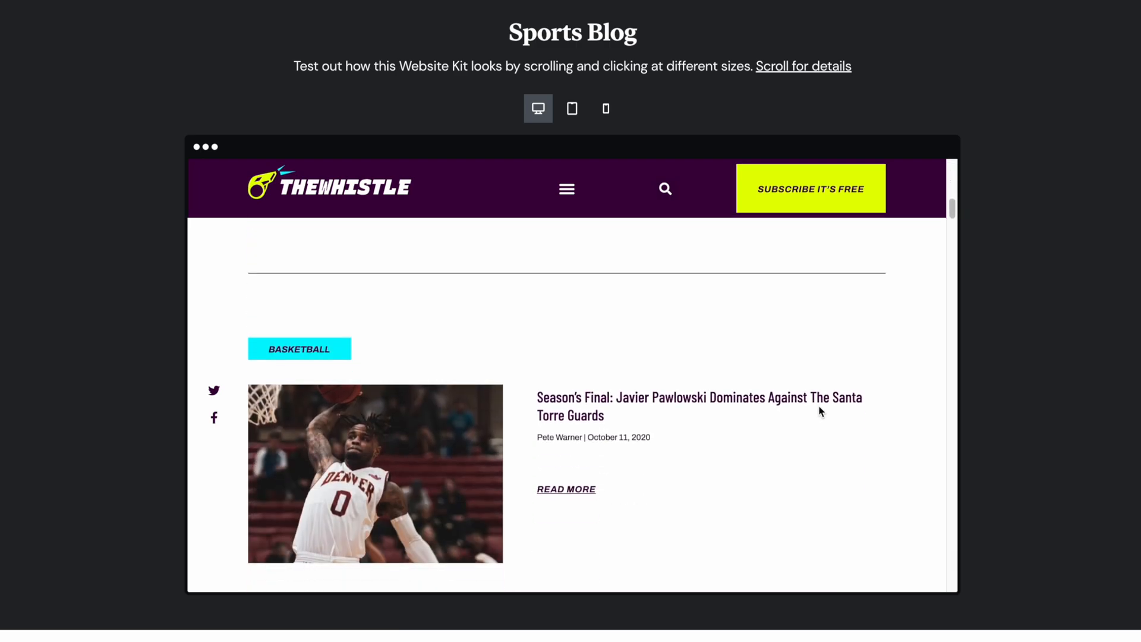
scroll(816, 420, down, 10)
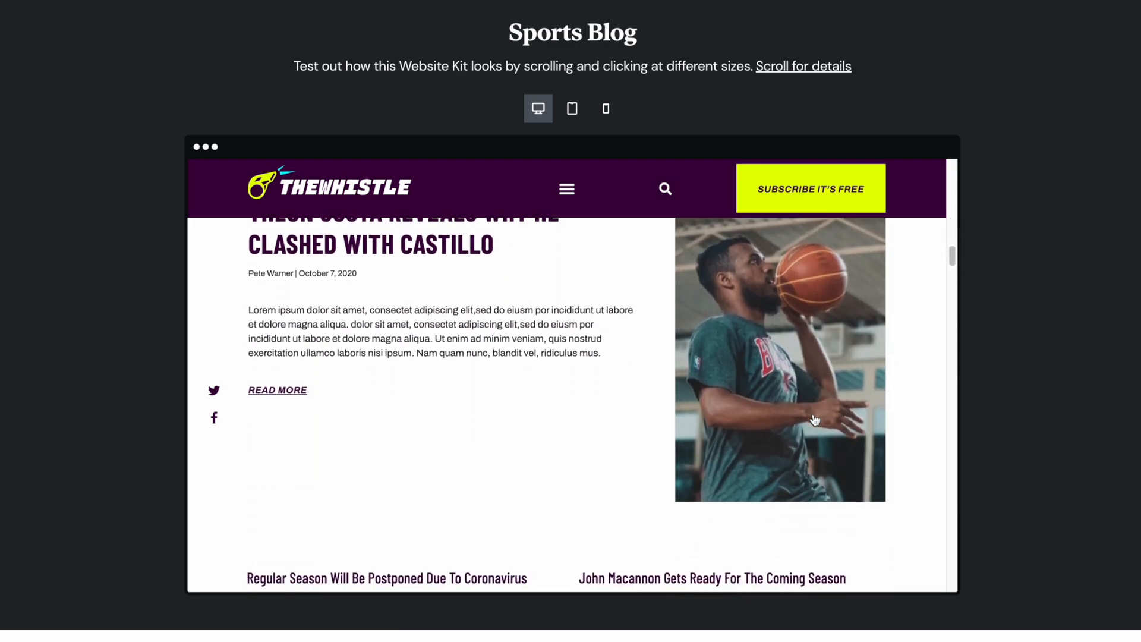
scroll(814, 420, down, 8)
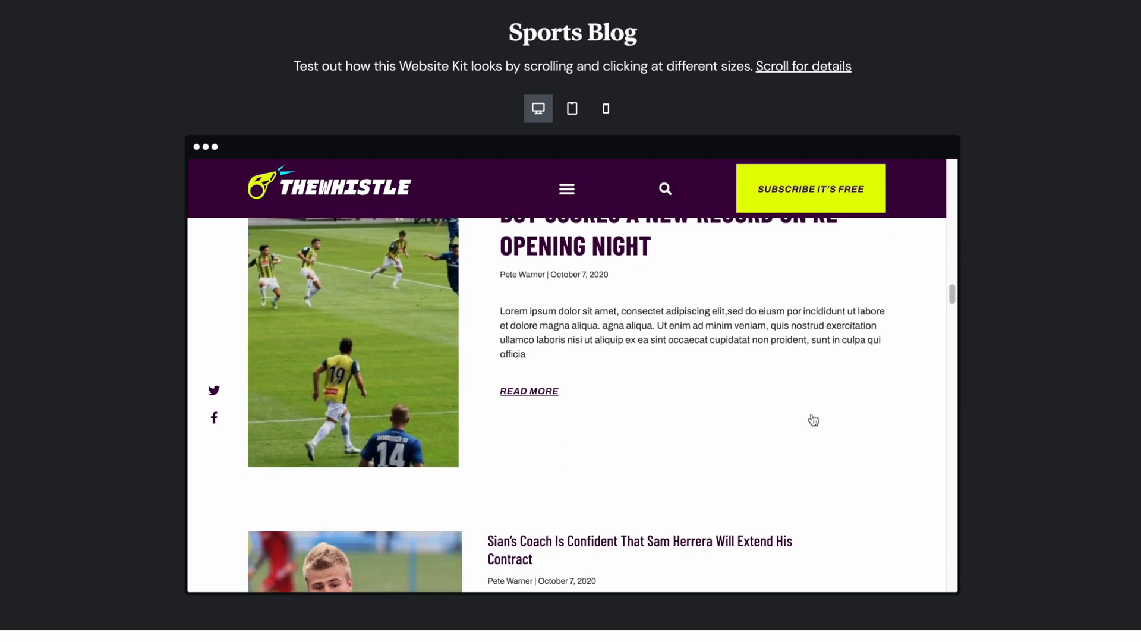
scroll(814, 421, down, 4)
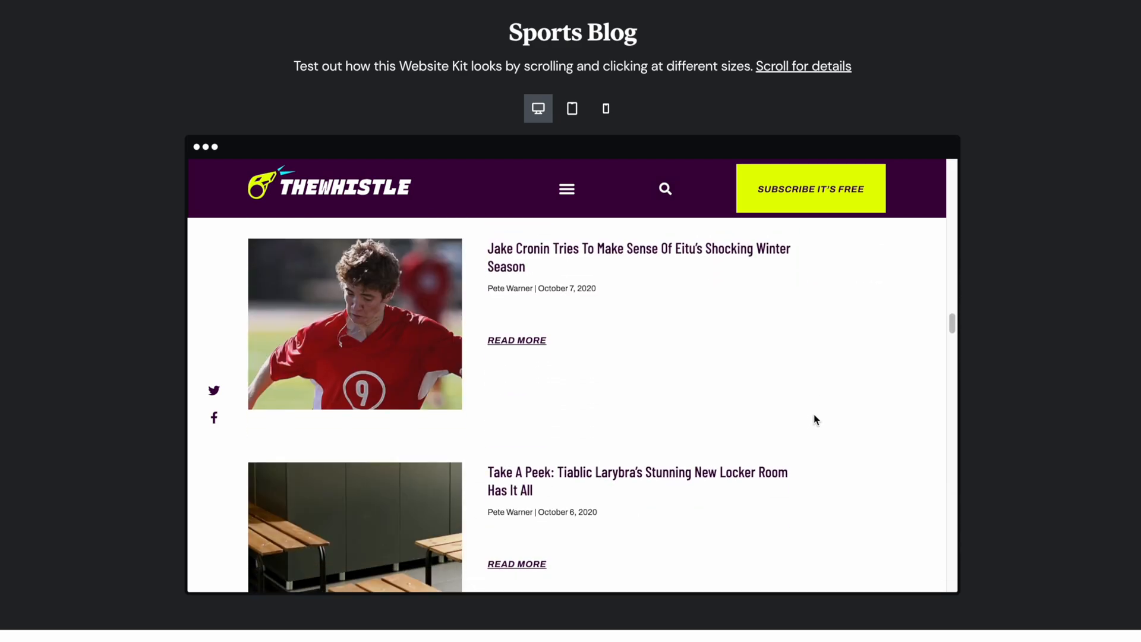
scroll(804, 431, down, 1)
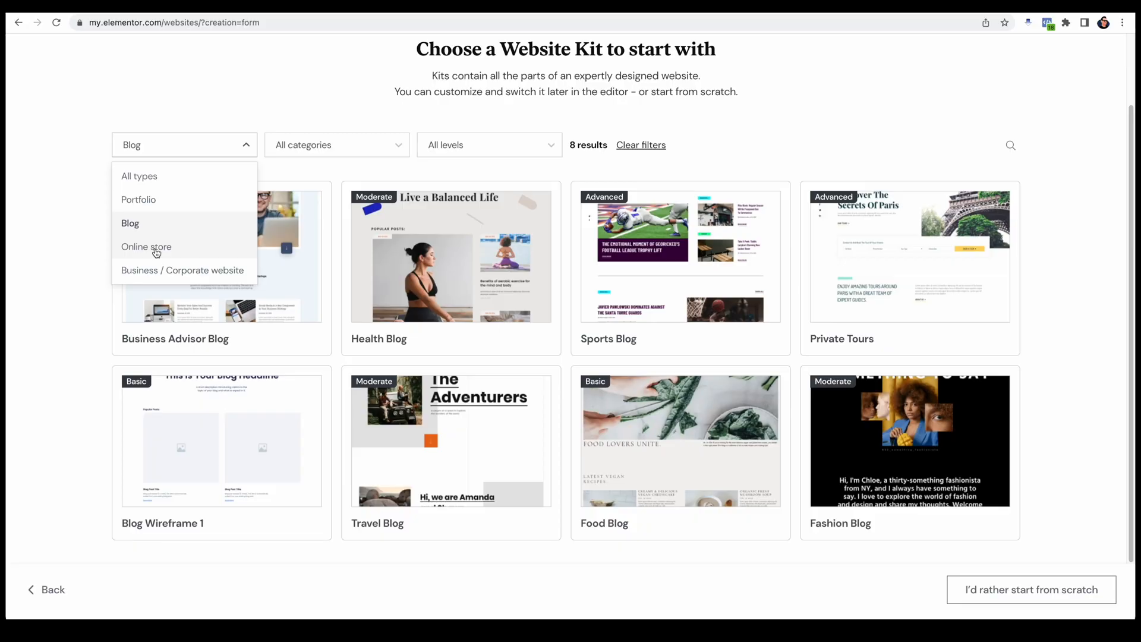
Step: Filter the website kits by Online store and preview the Merchandise Shop kit's home page
click(154, 247)
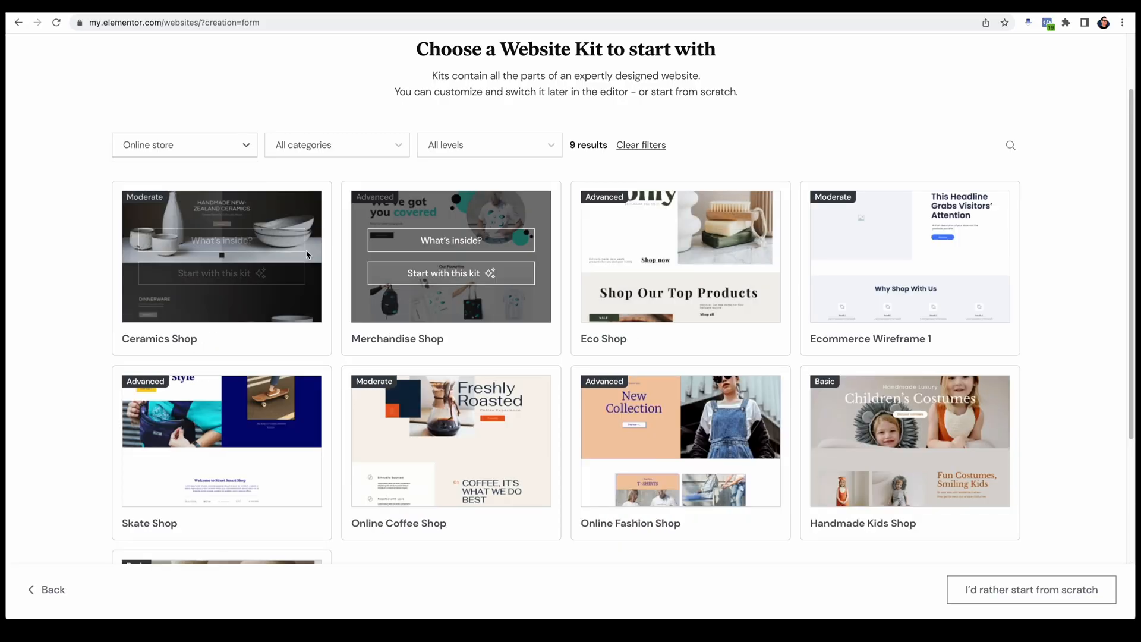
click(451, 240)
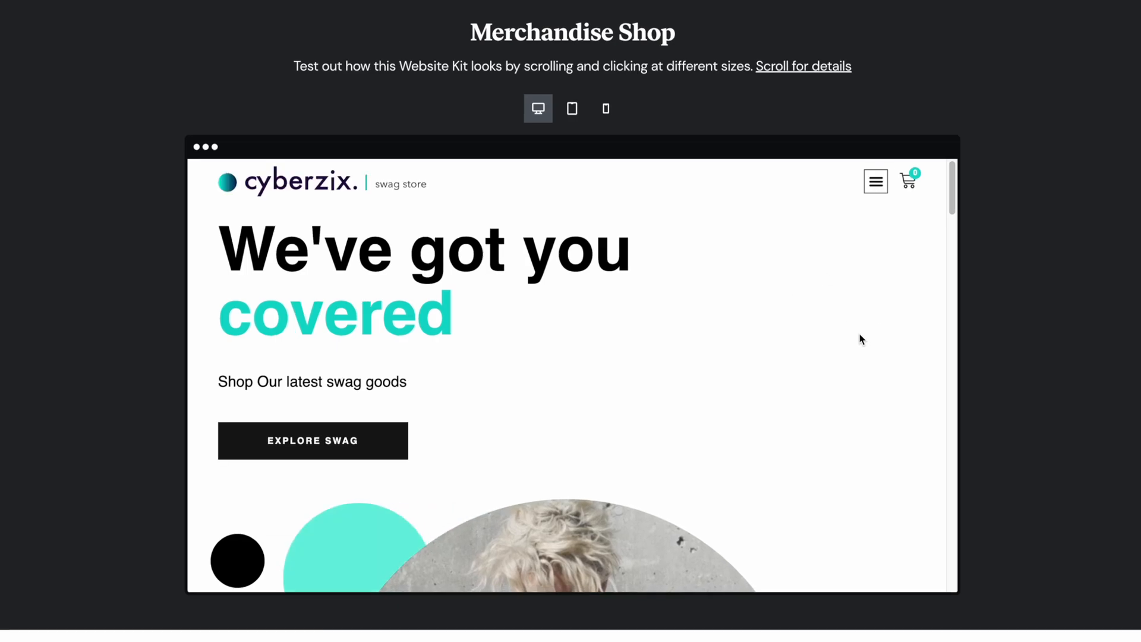
scroll(860, 338, down, 10)
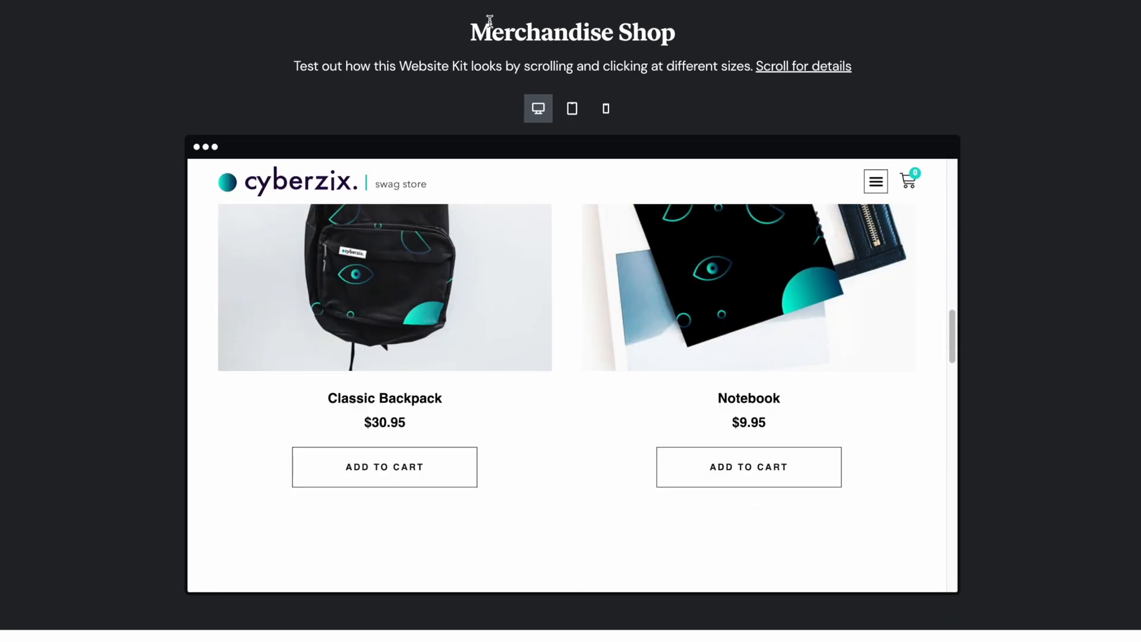
Step: Check the Merchandise Shop preview at tablet and mobile sizes, and return it to desktop size
click(572, 108)
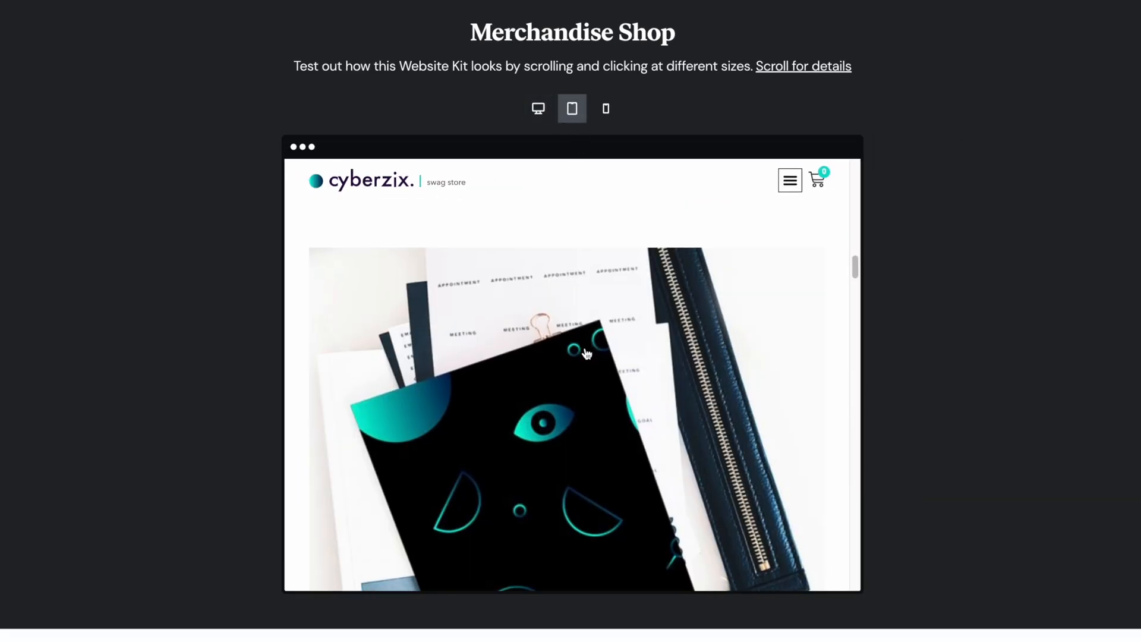
scroll(586, 354, down, 4)
click(607, 108)
scroll(617, 336, up, 6)
scroll(619, 343, up, 5)
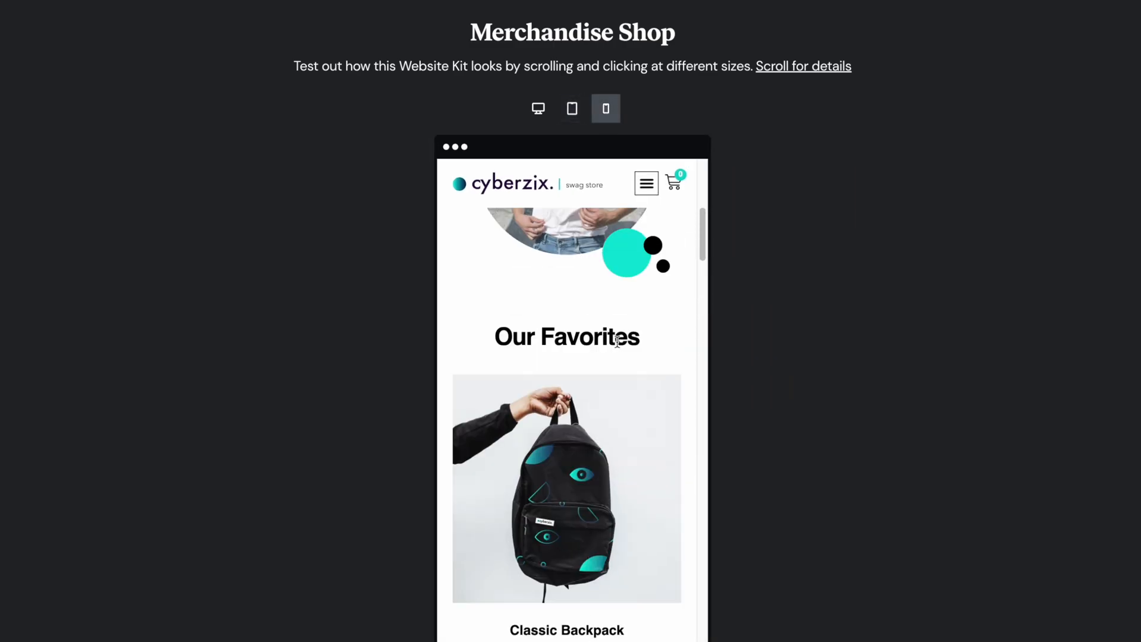
click(538, 109)
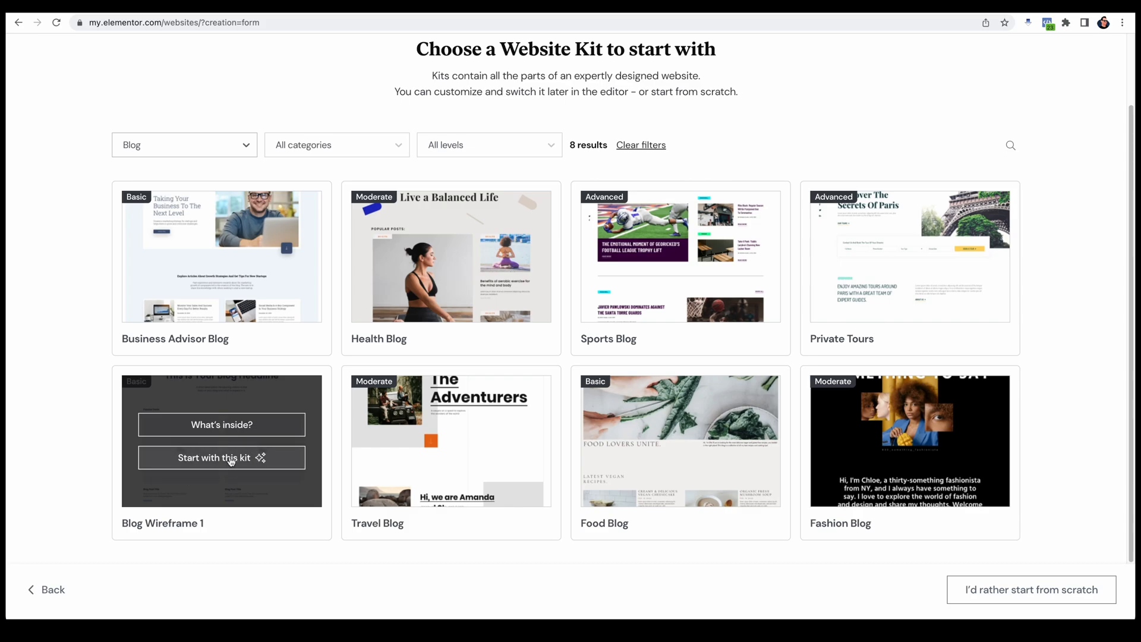
Step: Create the website with the Blog Wireframe 1 kit
click(231, 461)
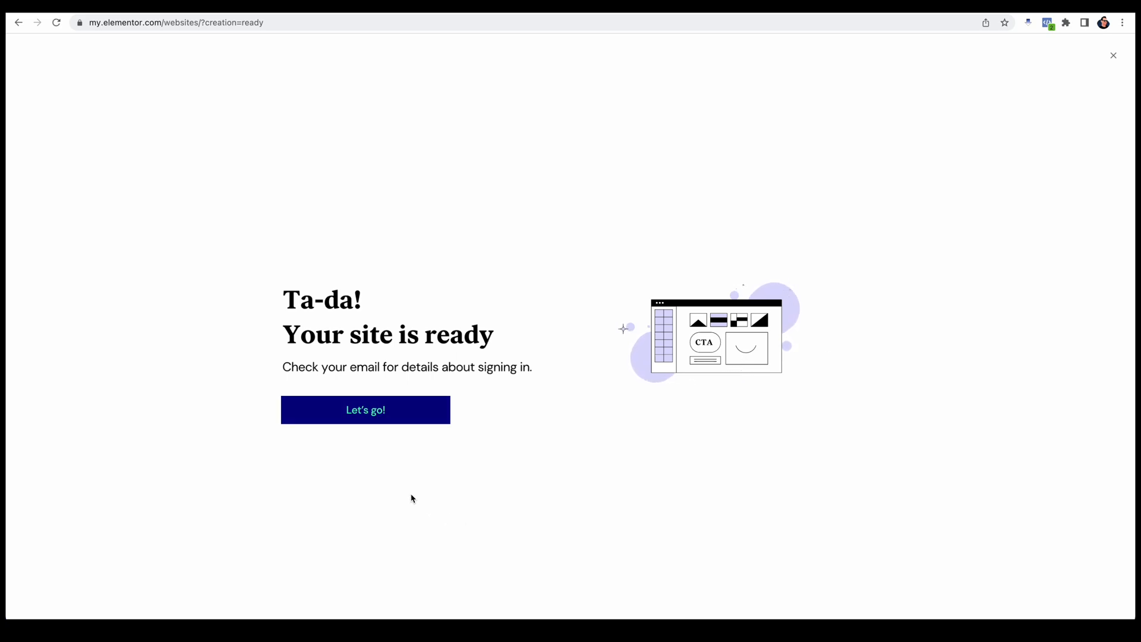
Step: Proceed to the websites list and open the management page of the newly created Elementor-hosted website
click(376, 420)
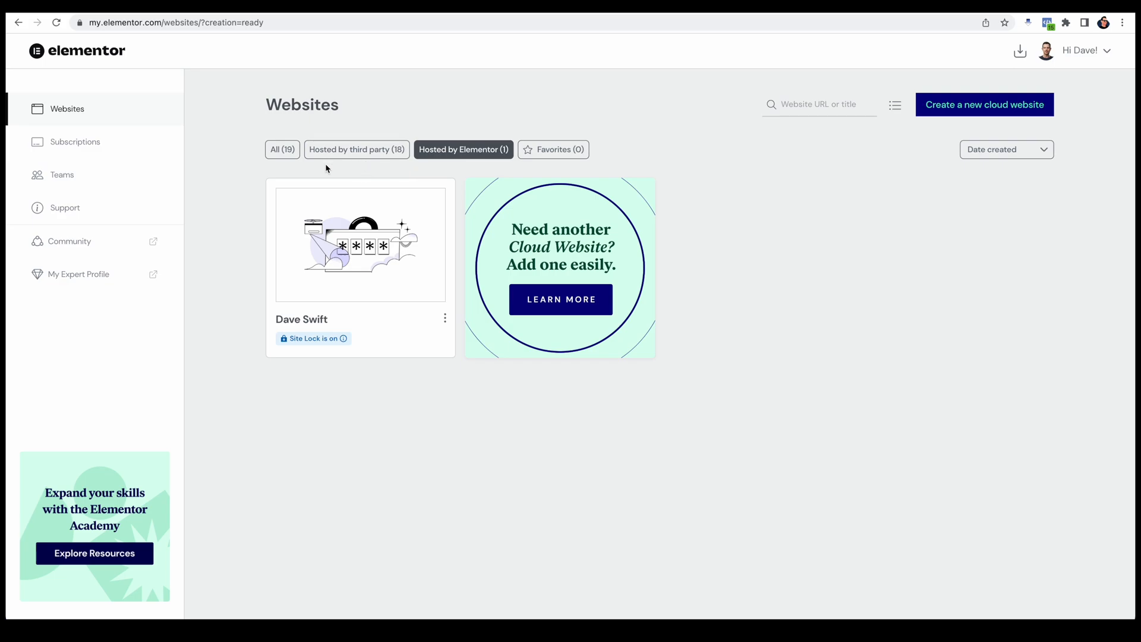
mouse_move(387, 316)
mouse_move(321, 357)
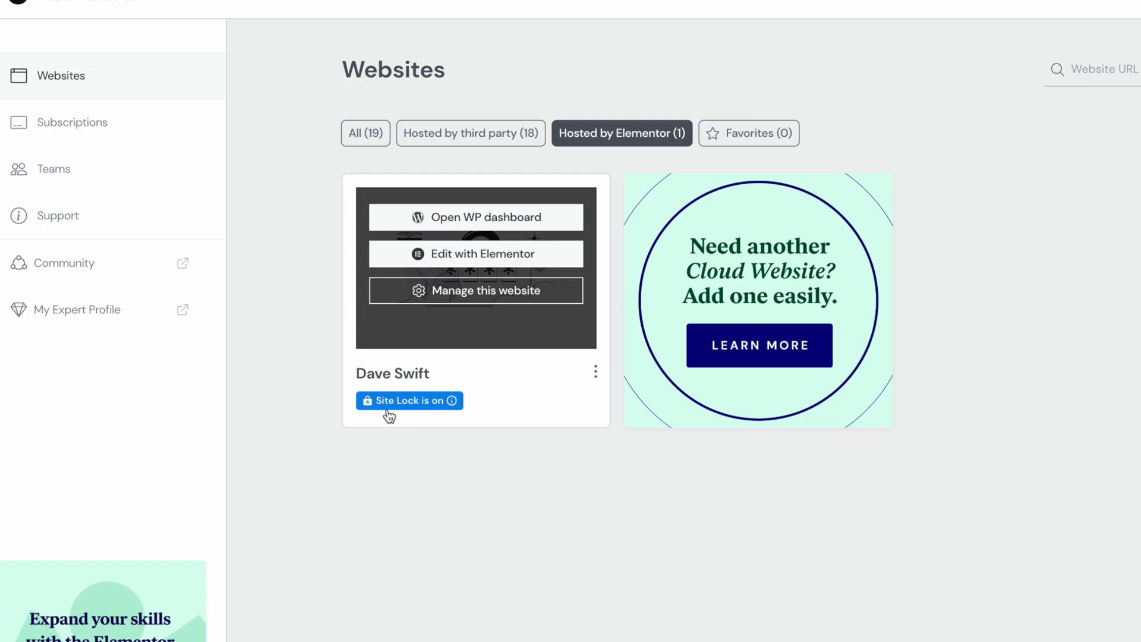
mouse_move(454, 405)
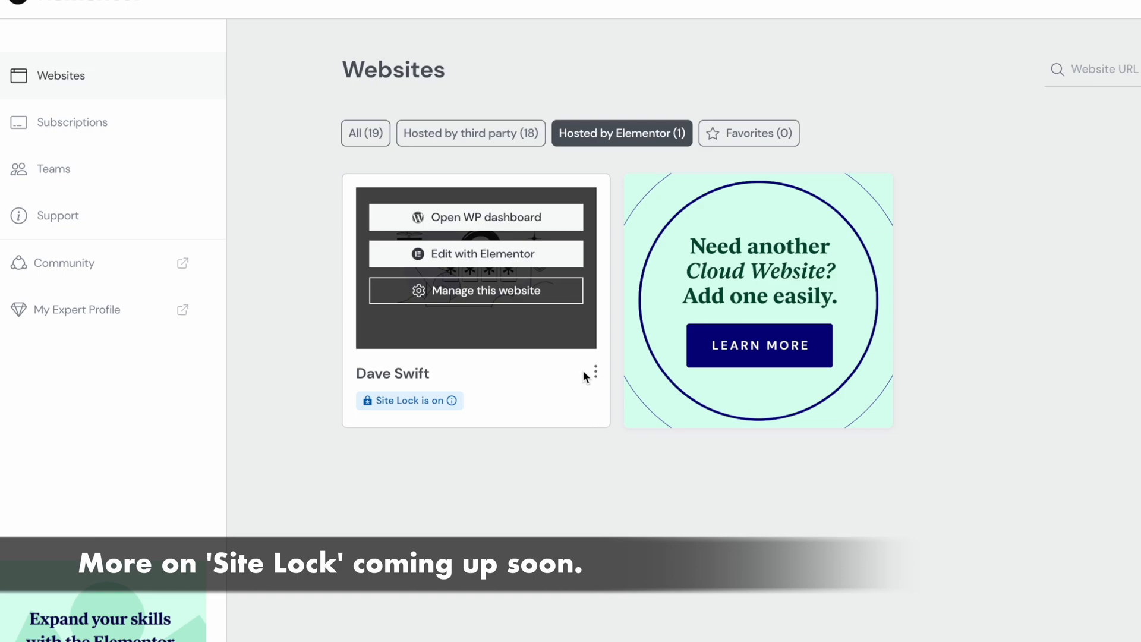
click(497, 300)
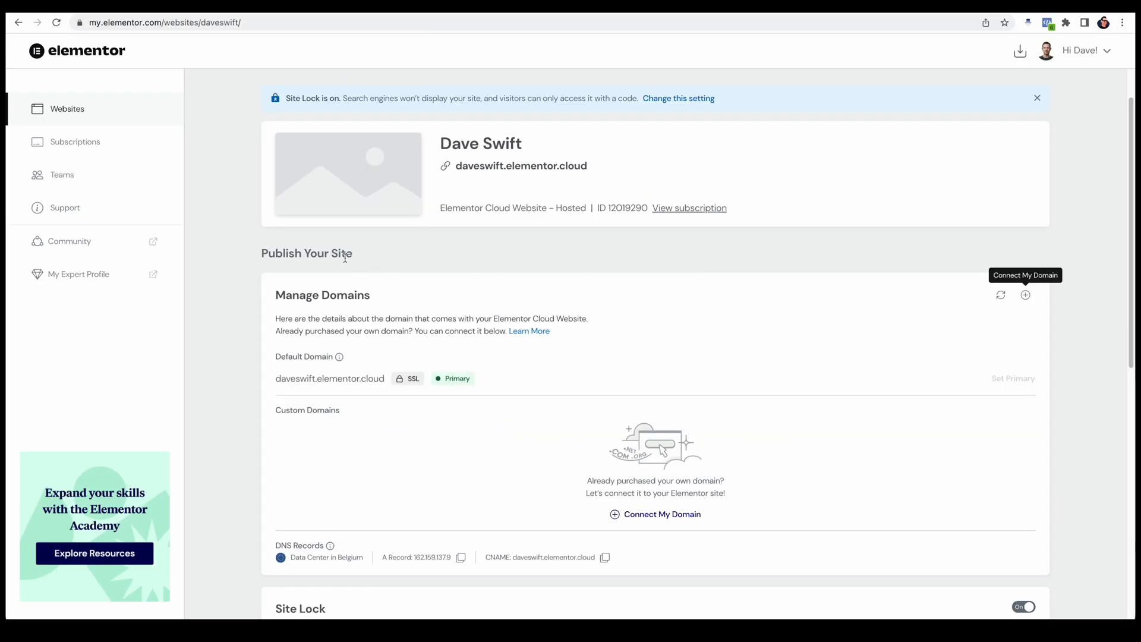
Step: Copy the A Record from the website's custom-domain connection instructions and open cloudflare.com in a new browser tab
click(663, 517)
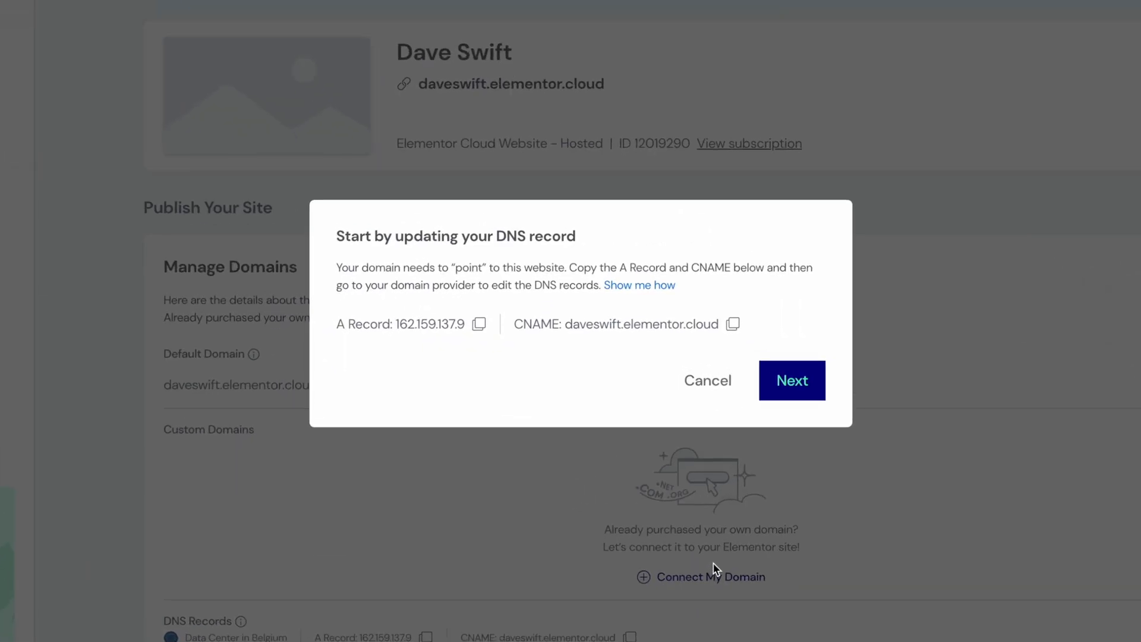
click(481, 329)
key(ctrl+t)
text(cloudflare.com)
key(Return)
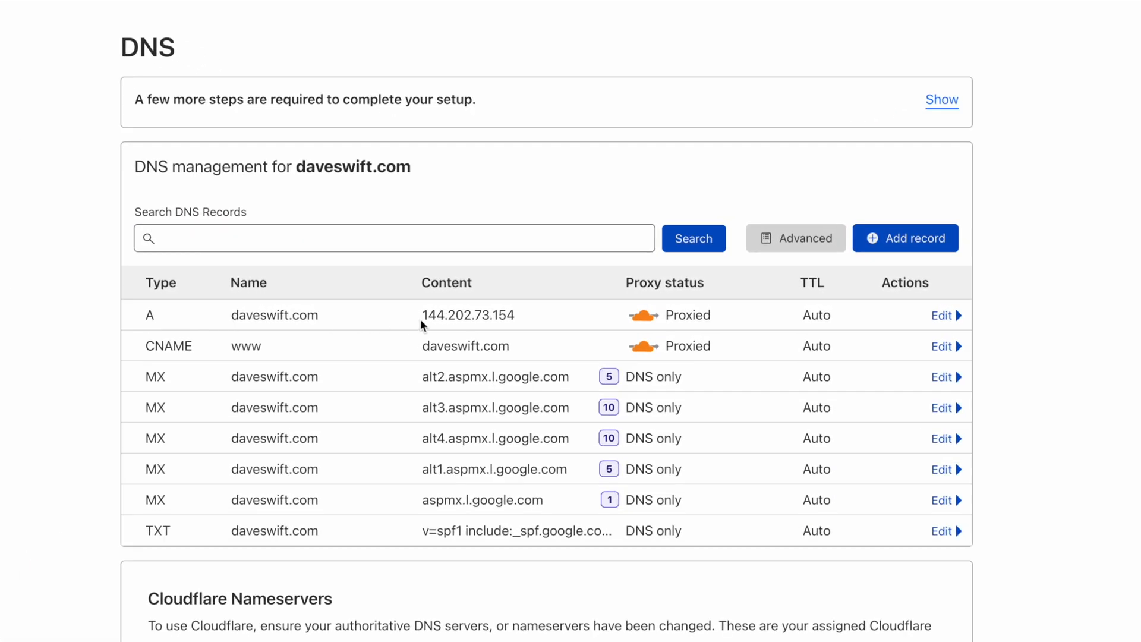
Step: Set the IPv4 address of the domain's A record to the copied 162.159.137.9 and save the record
click(942, 317)
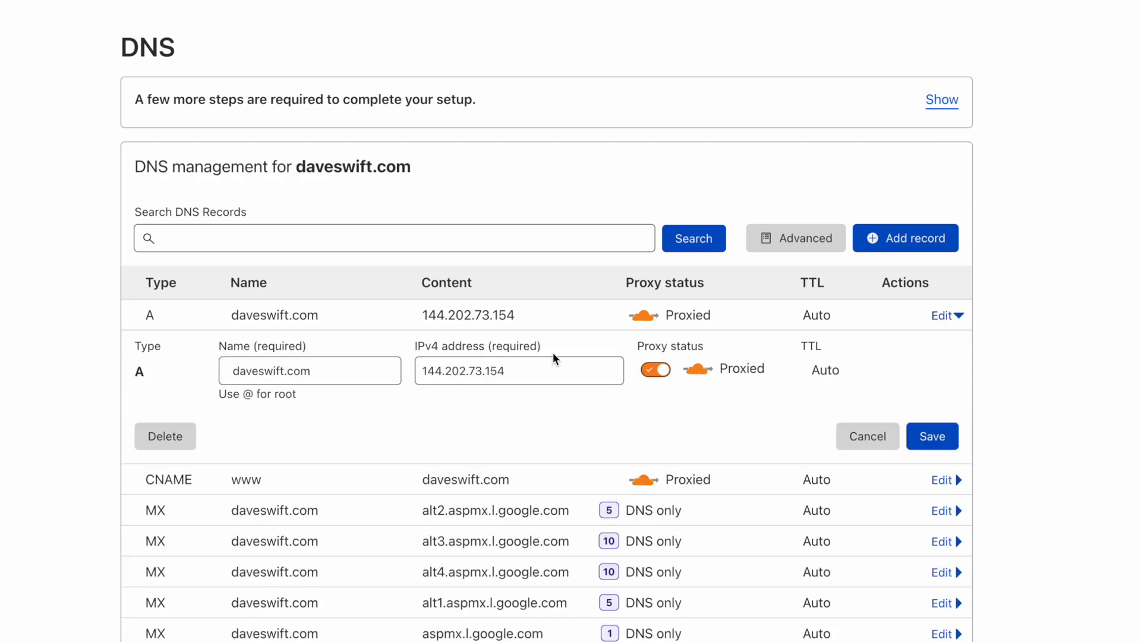
drag(513, 371, 351, 358)
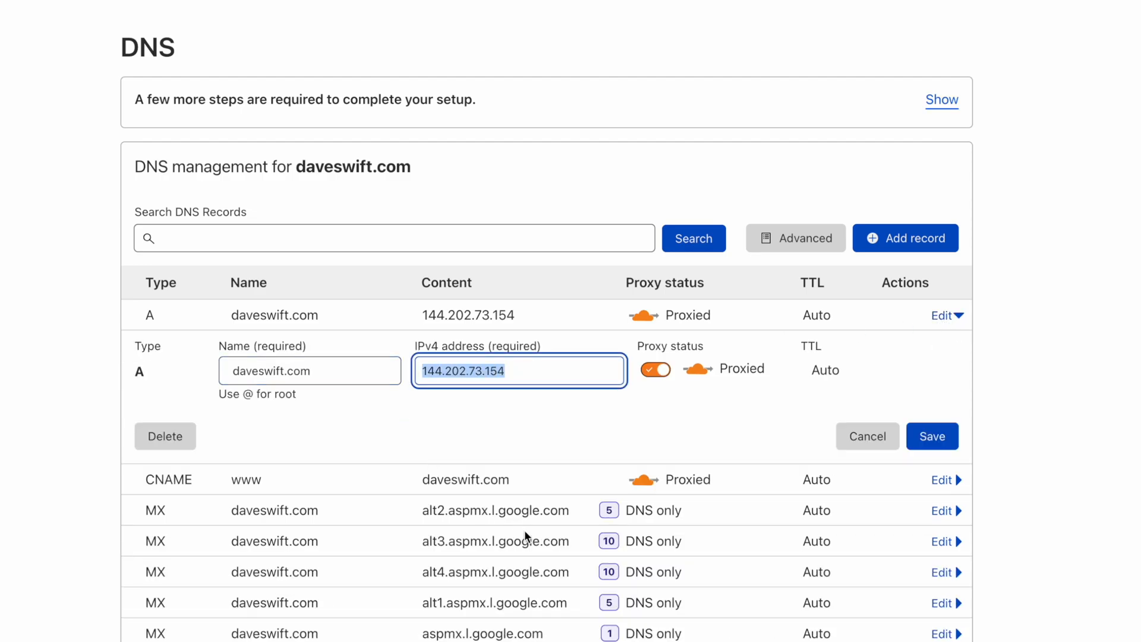
key(ctrl+v)
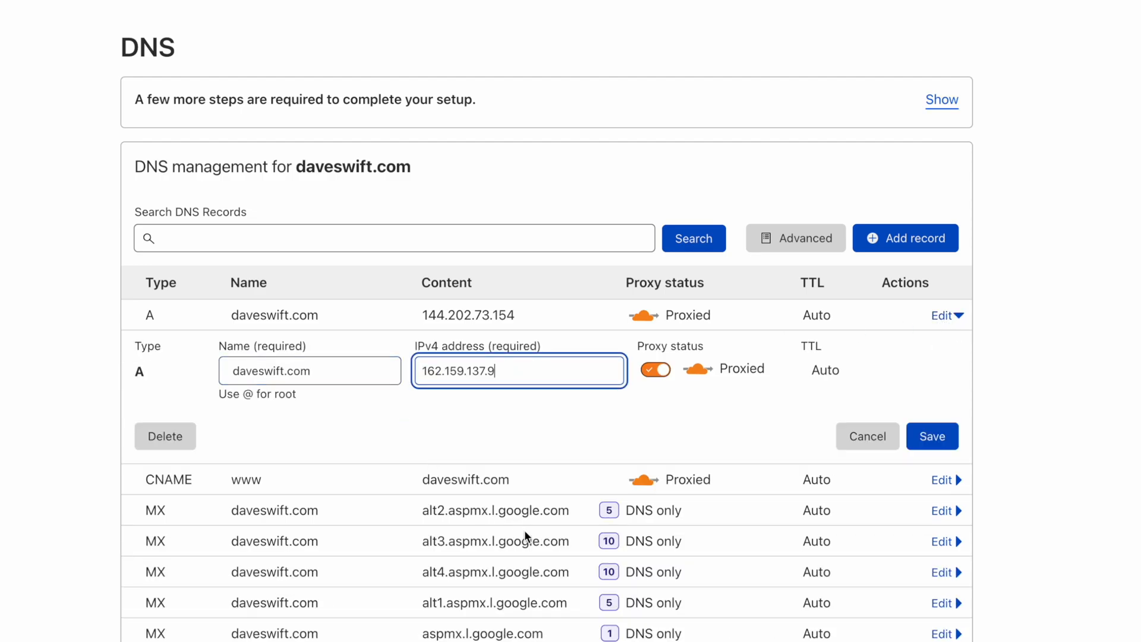
click(950, 440)
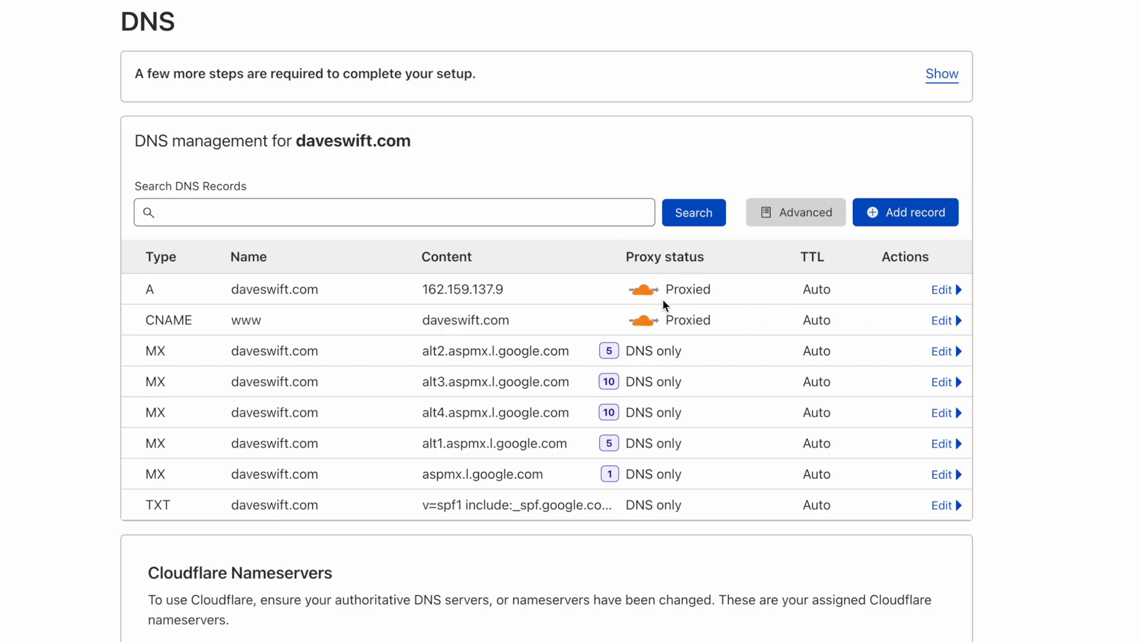
Step: Turn off proxying for both the A record and the www CNAME record so they are DNS only, saving each
click(944, 291)
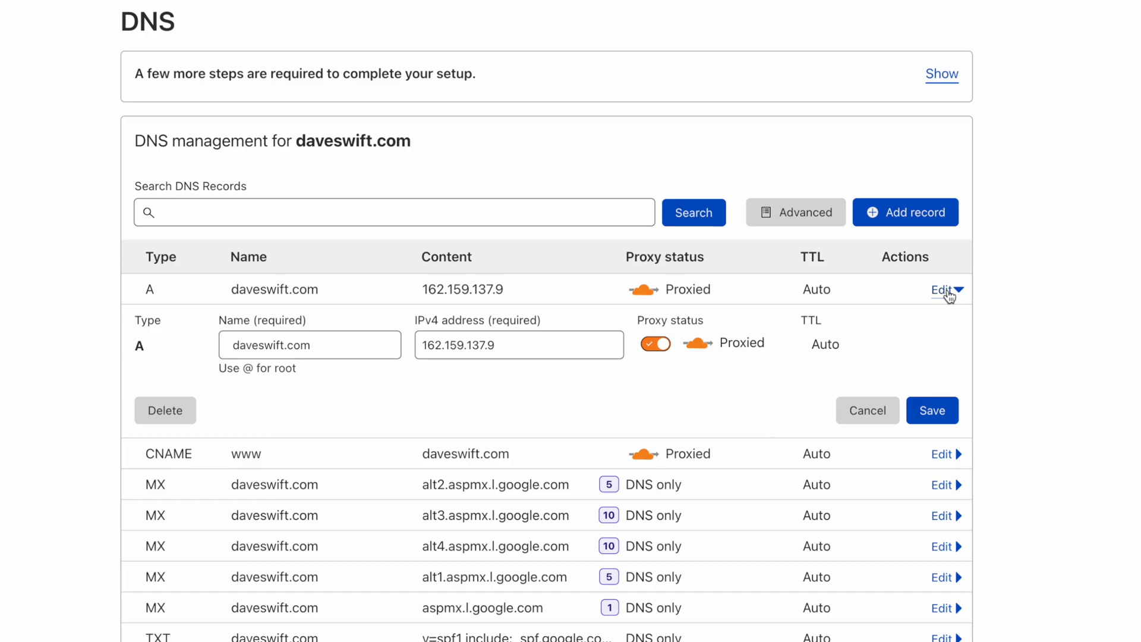
click(649, 351)
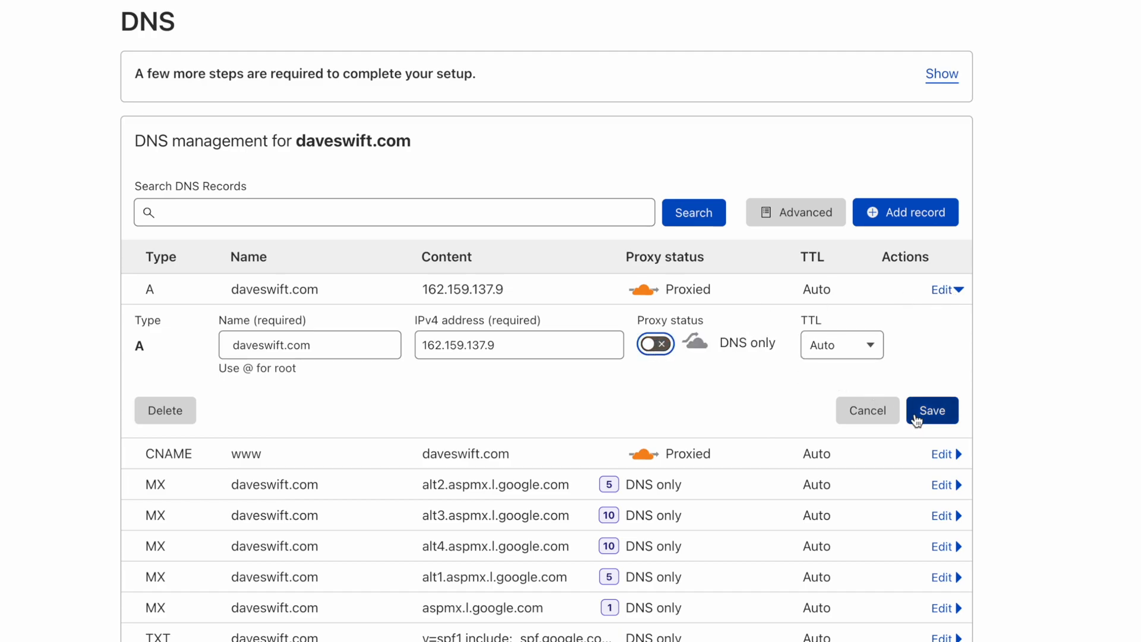
click(946, 415)
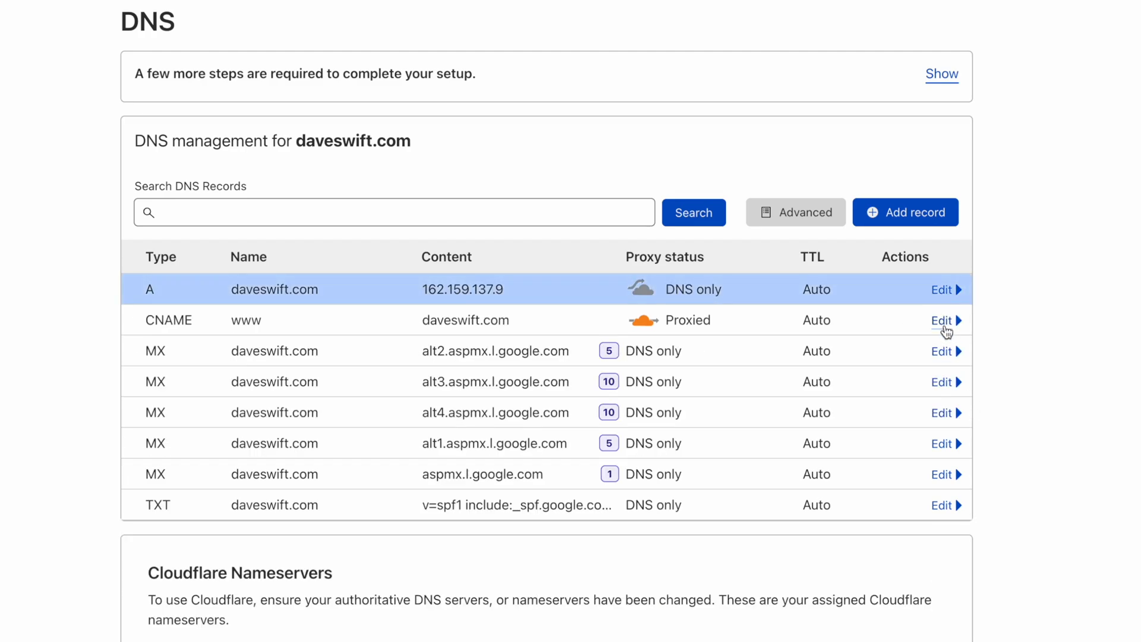
click(946, 321)
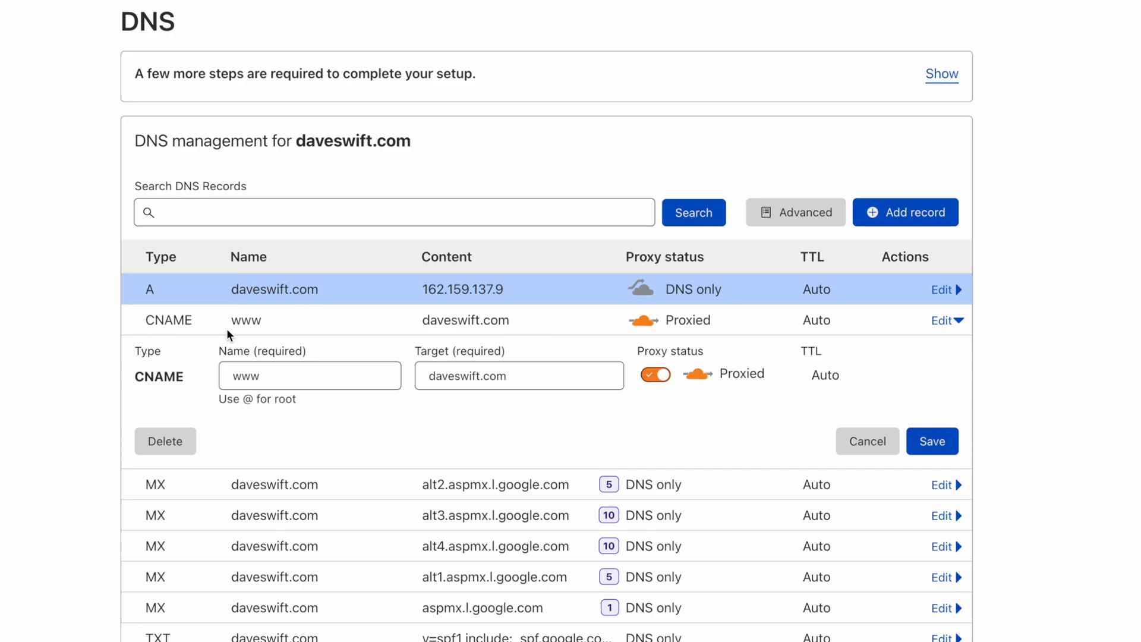
click(655, 375)
click(933, 441)
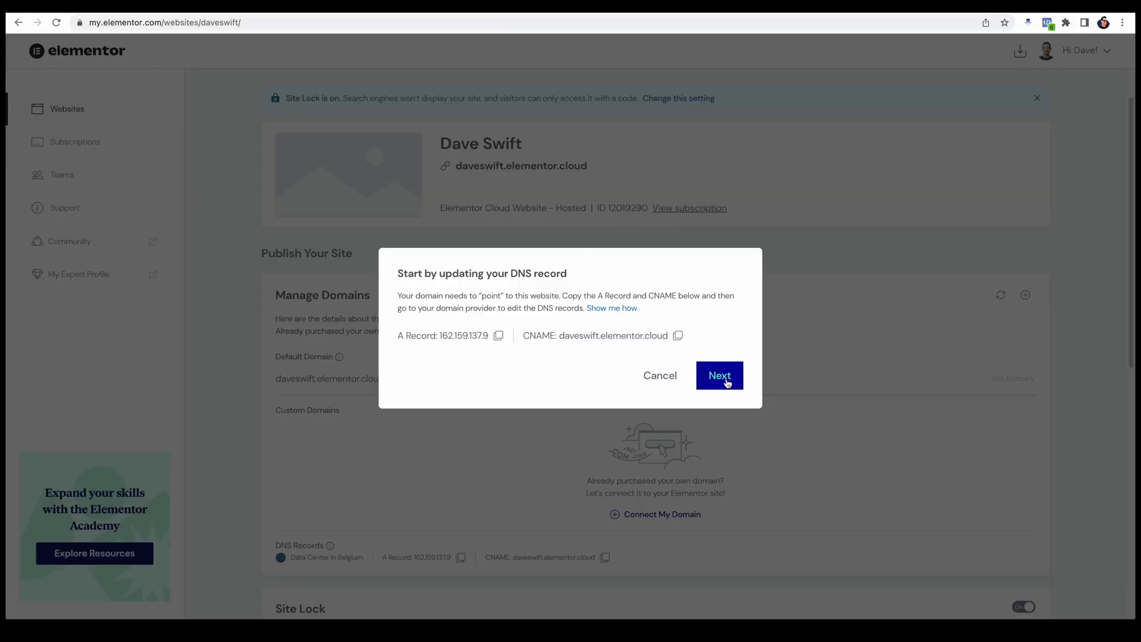
Step: Connect daveswift.com to the Elementor website as its custom domain and finish the connection dialog
click(728, 383)
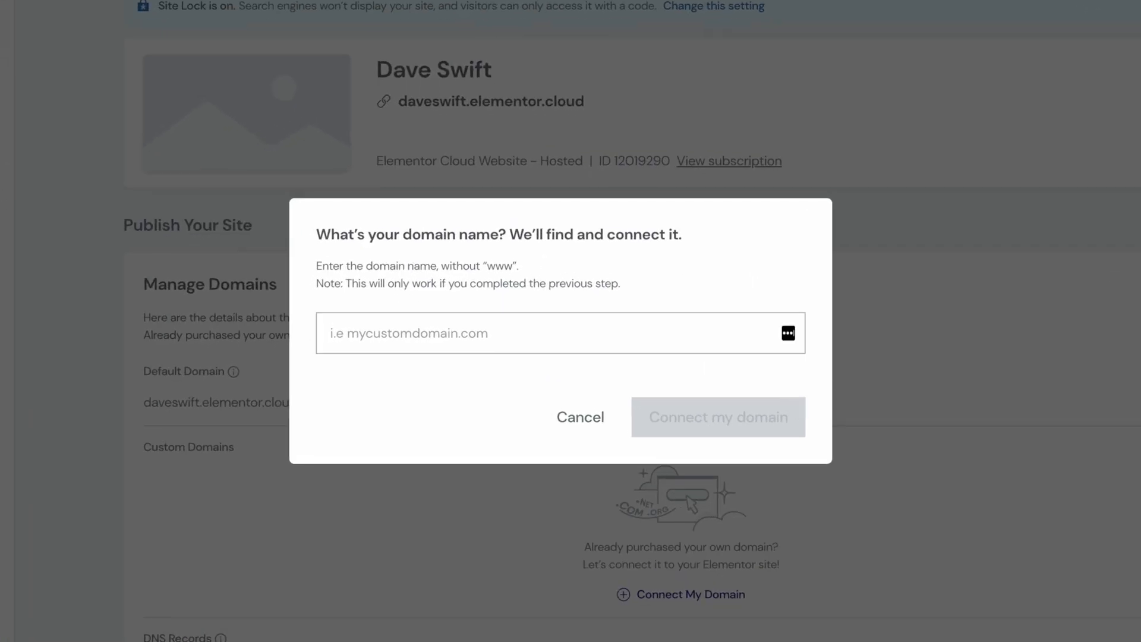
text(daveswift.com)
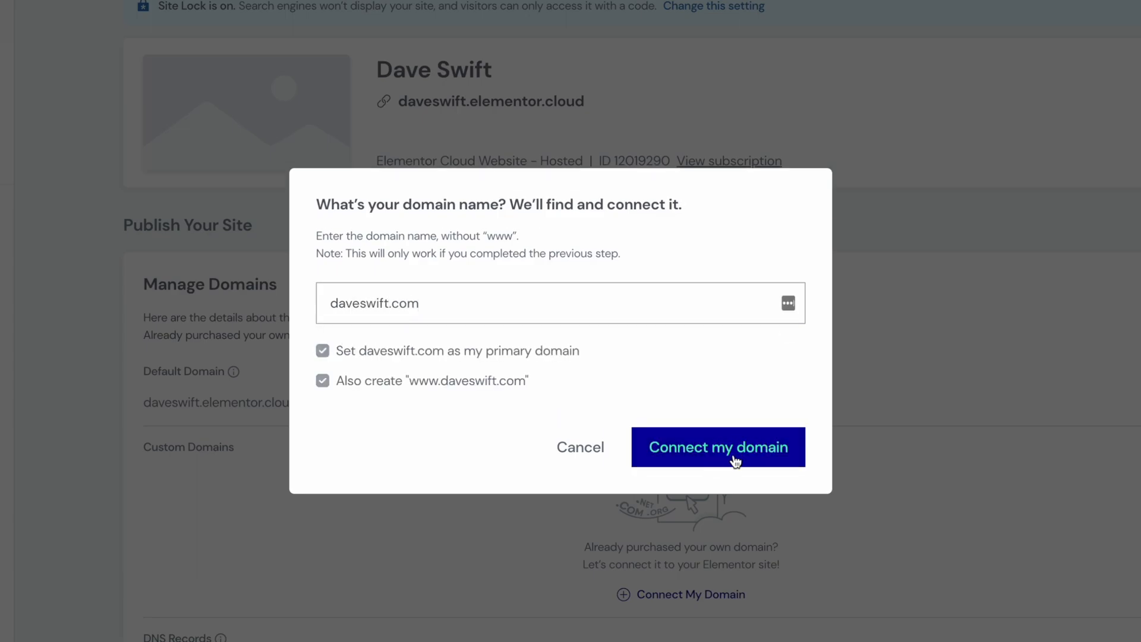
click(736, 461)
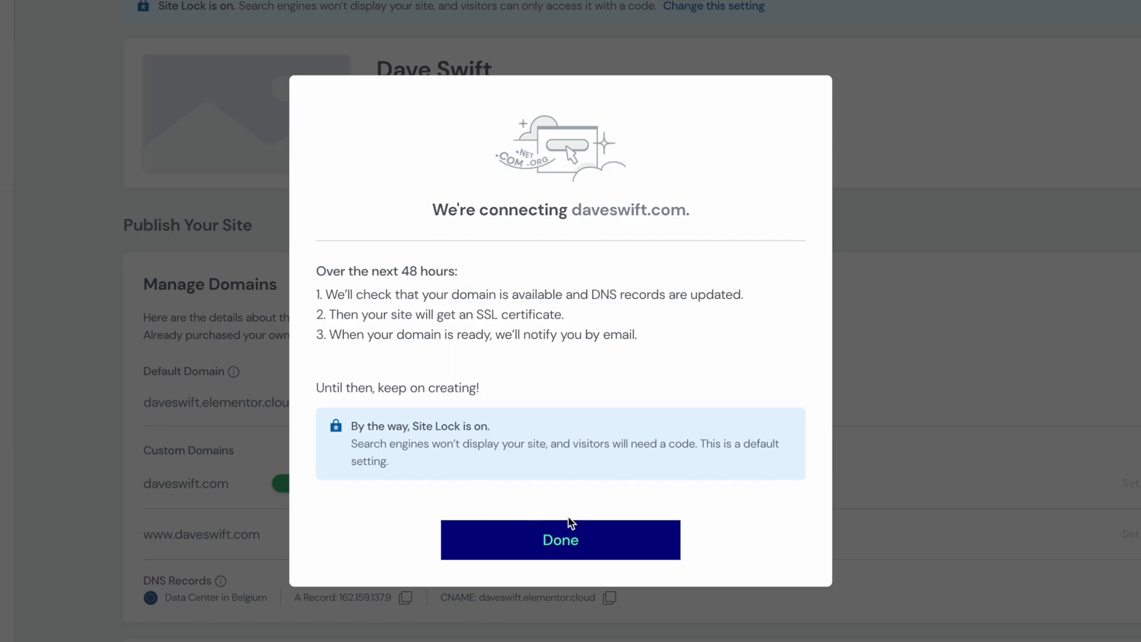
click(592, 542)
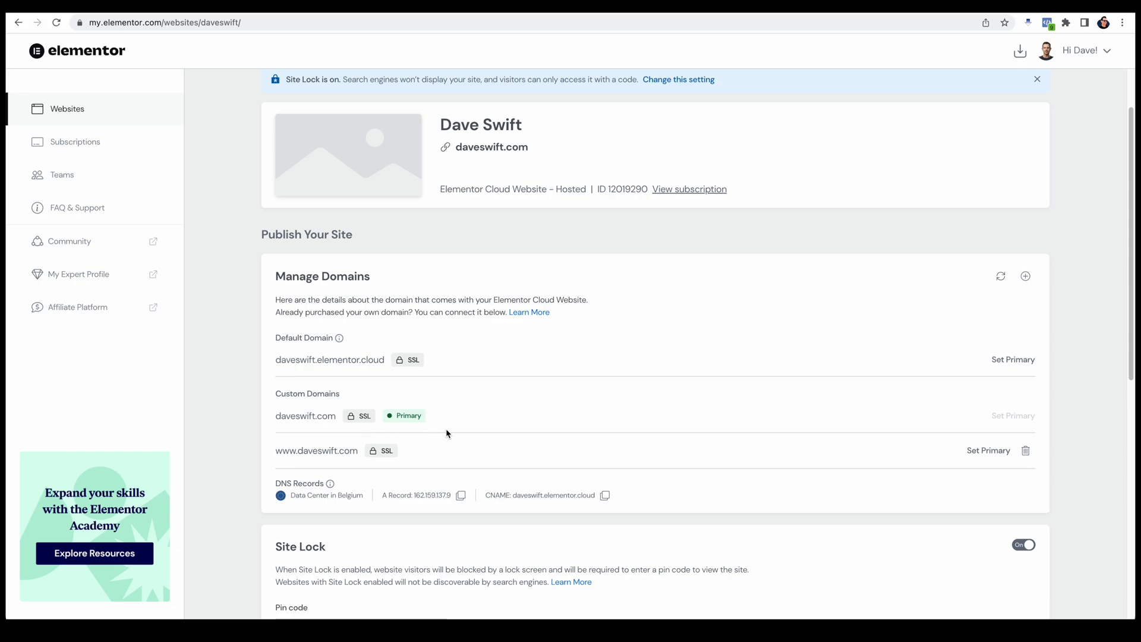
Step: Open daveswift.com in a new browser tab
key(ctrl+t)
text(daveswift.com)
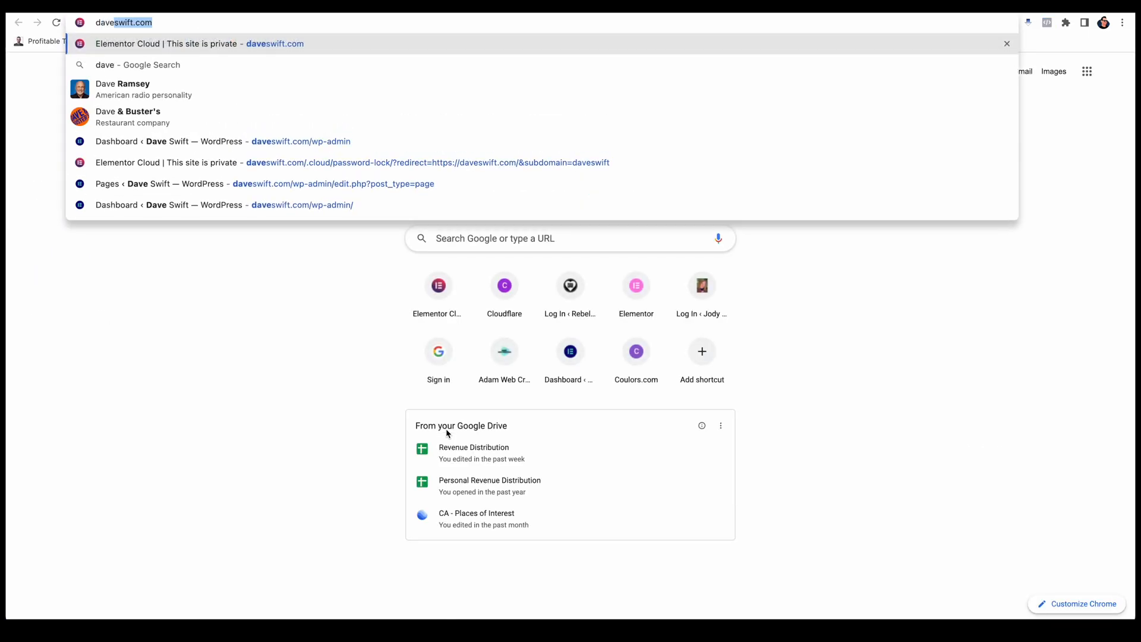
key(Return)
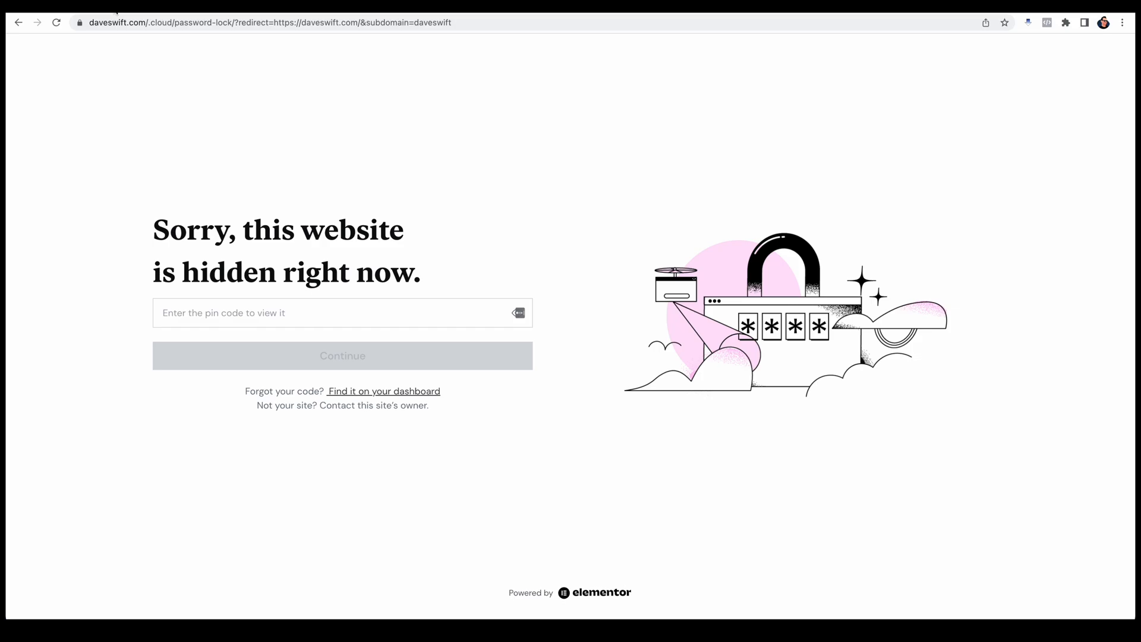
Step: Copy the Site Lock pin code from the website's management page and unlock the hidden site with it, declining to save the login
click(116, 9)
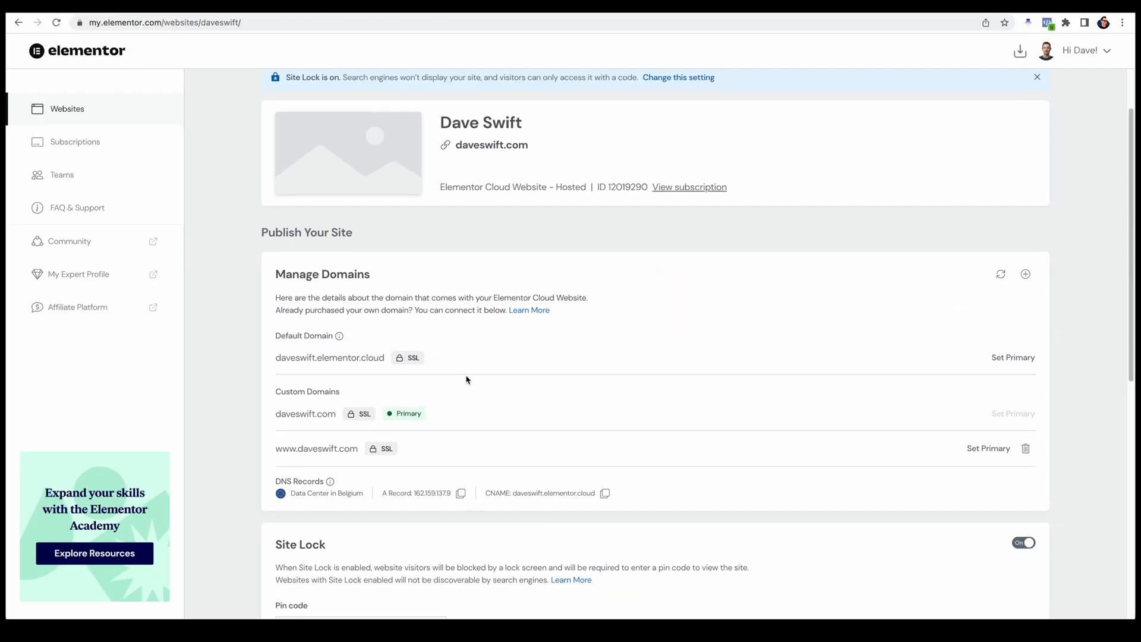
scroll(467, 379, down, 3)
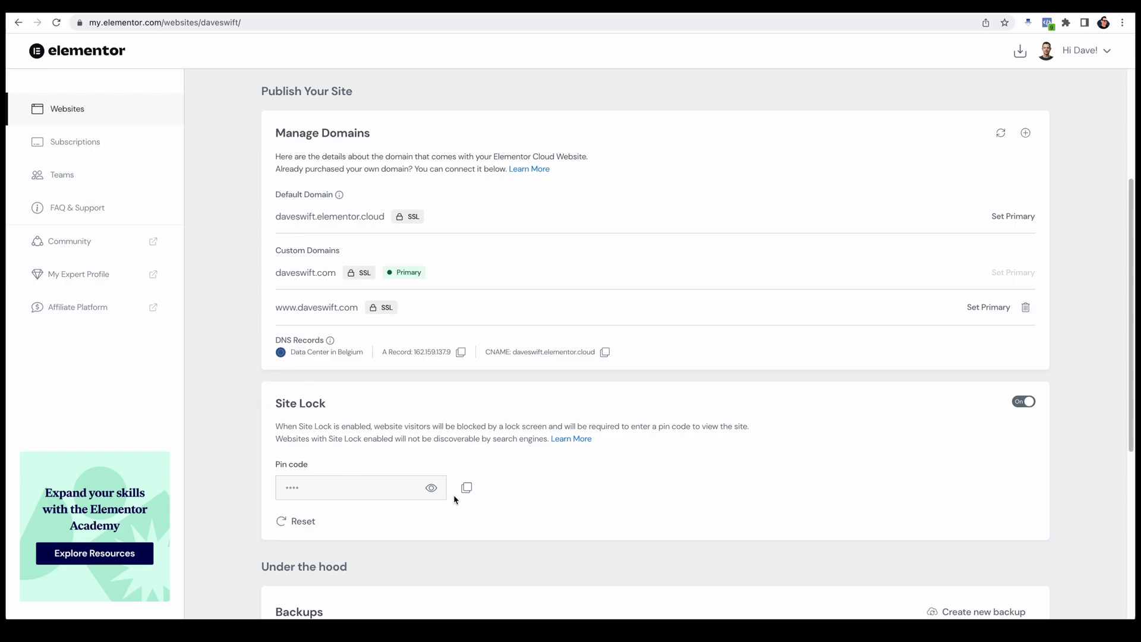
click(433, 489)
click(467, 490)
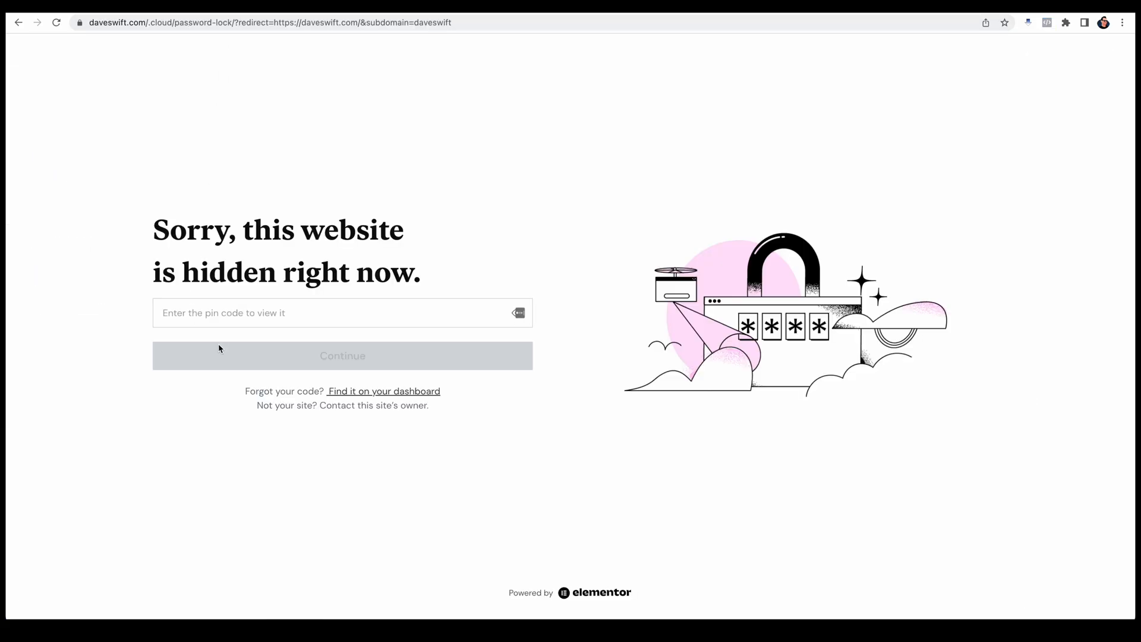
click(183, 315)
key(super+v)
click(302, 365)
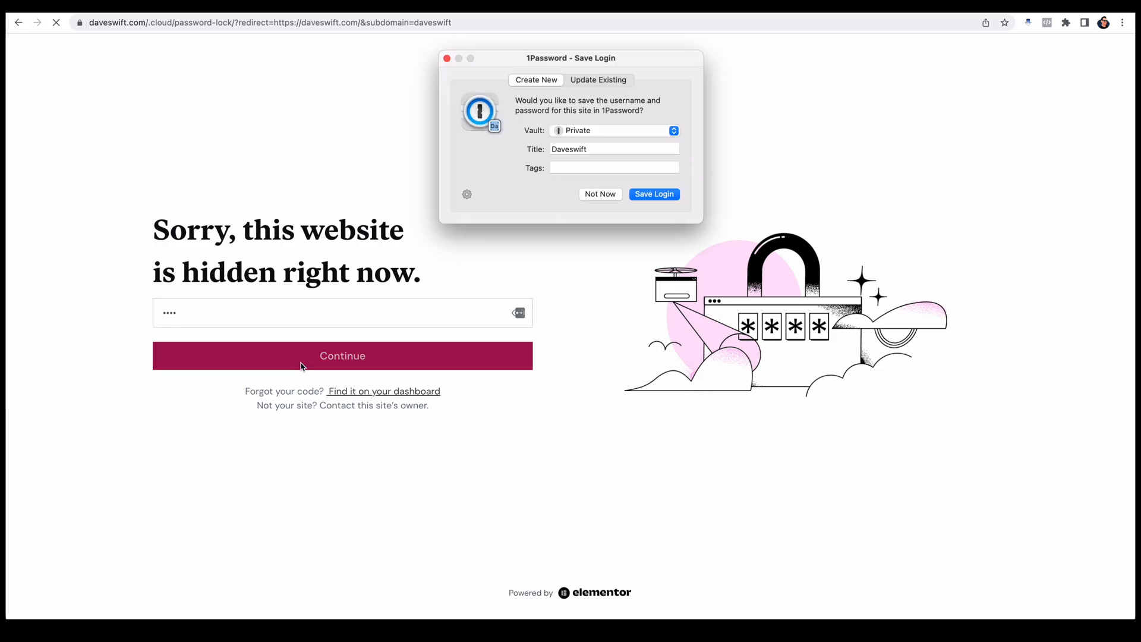
click(603, 195)
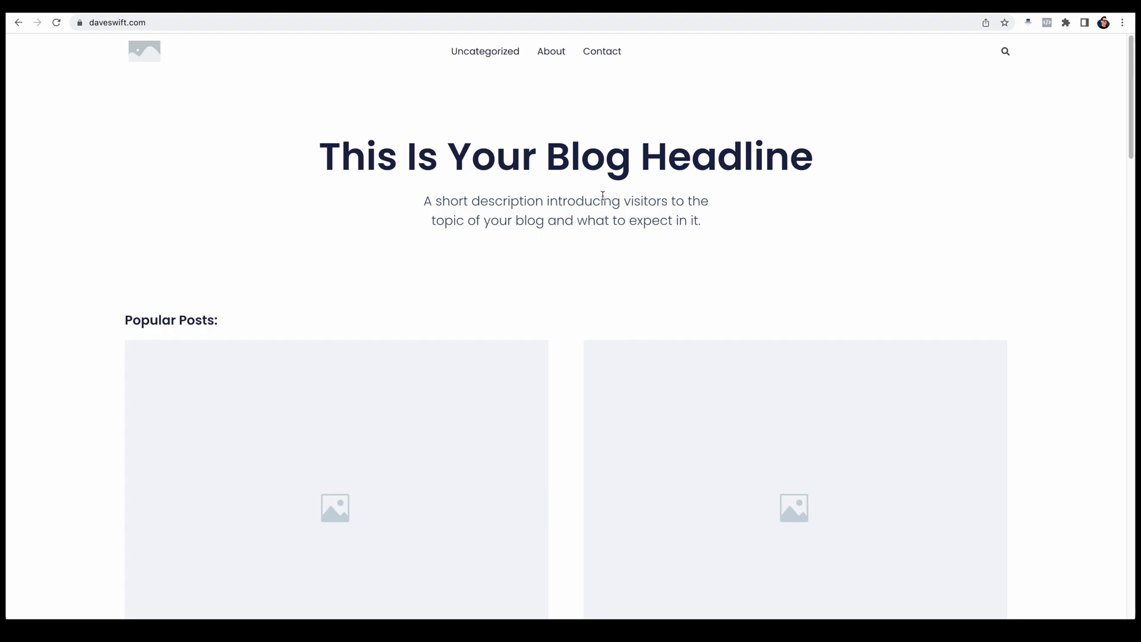
Step: Examine the unlocked site's home page down to the footer, dismissing the newsletter popup, and return toward the top
scroll(744, 253, down, 6)
scroll(745, 267, down, 8)
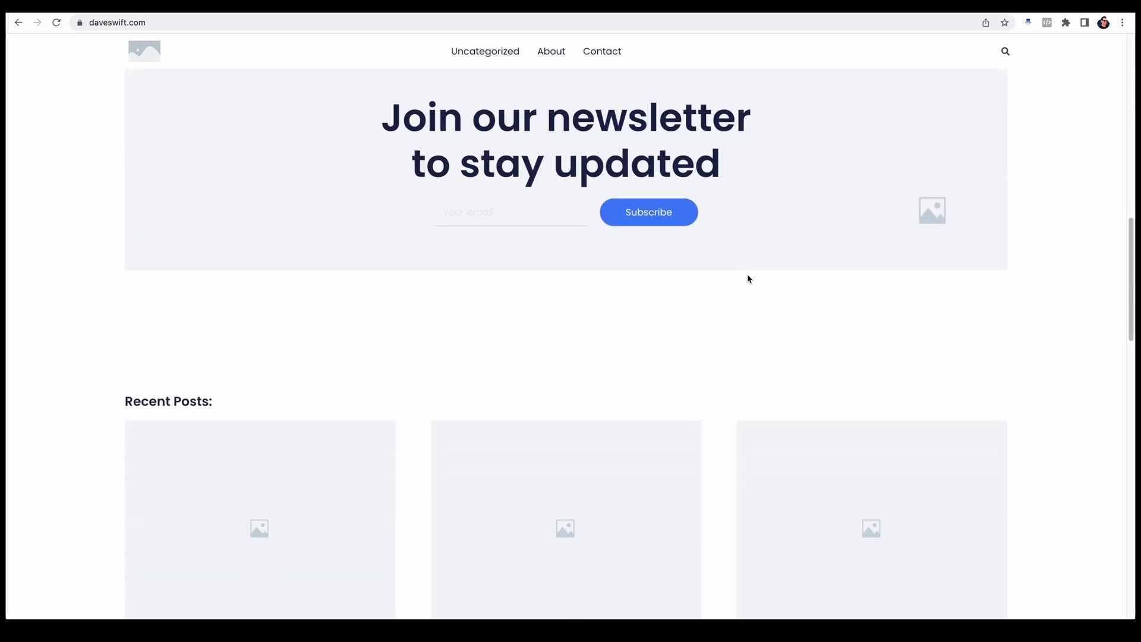
scroll(749, 279, down, 8)
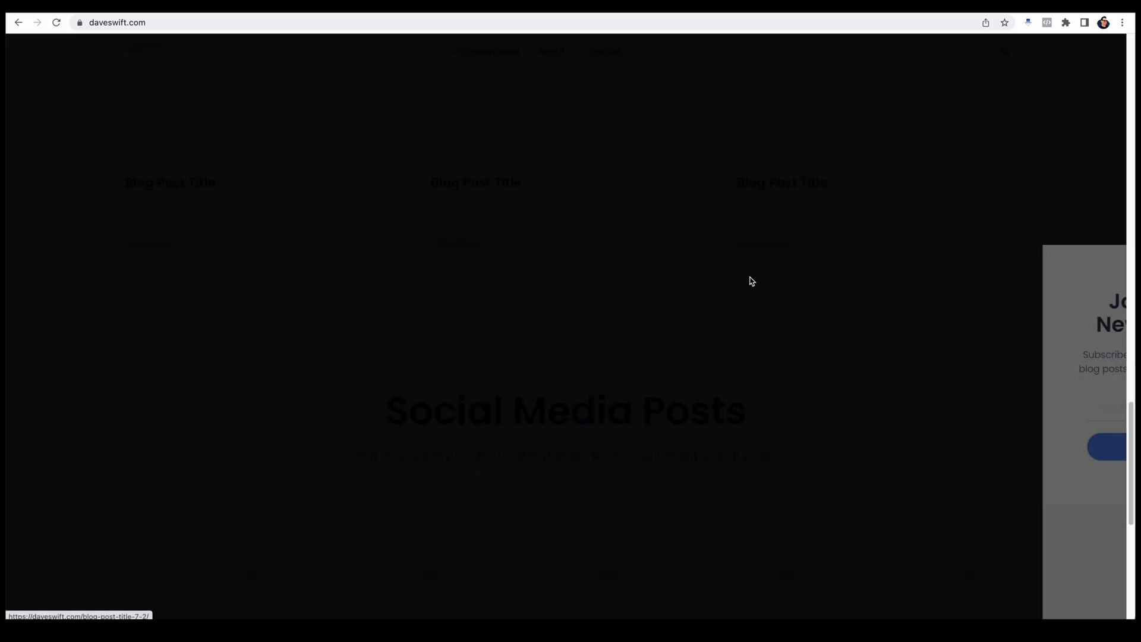
click(757, 281)
scroll(580, 299, down, 5)
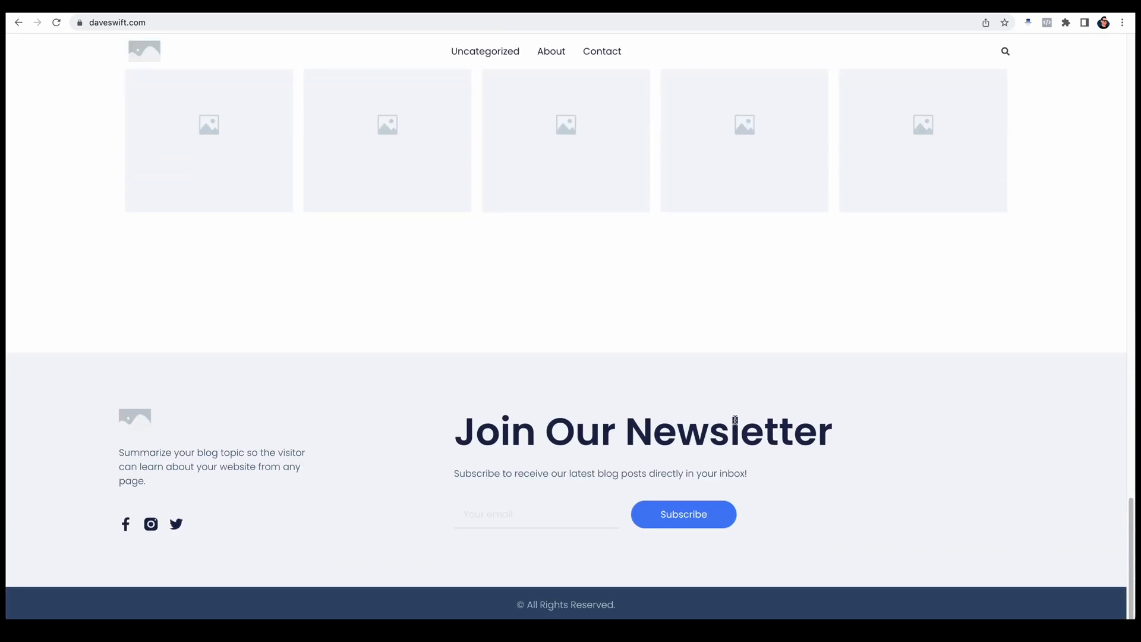
scroll(755, 425, up, 10)
scroll(748, 440, up, 3)
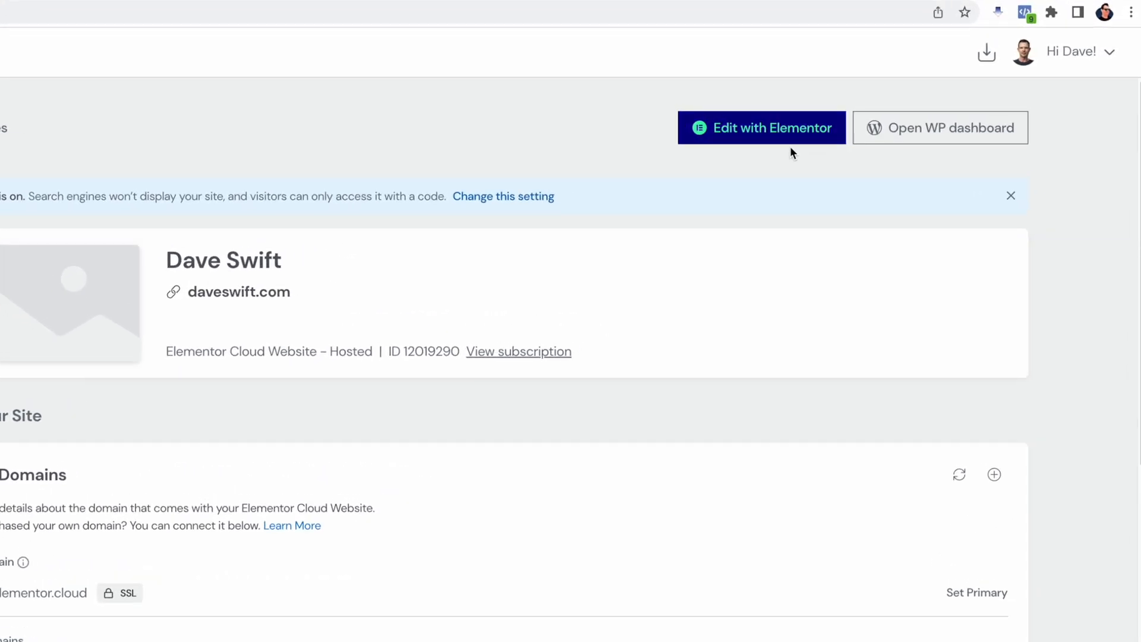
Step: Open the site's WordPress dashboard from its management page and show the list of all users
click(957, 140)
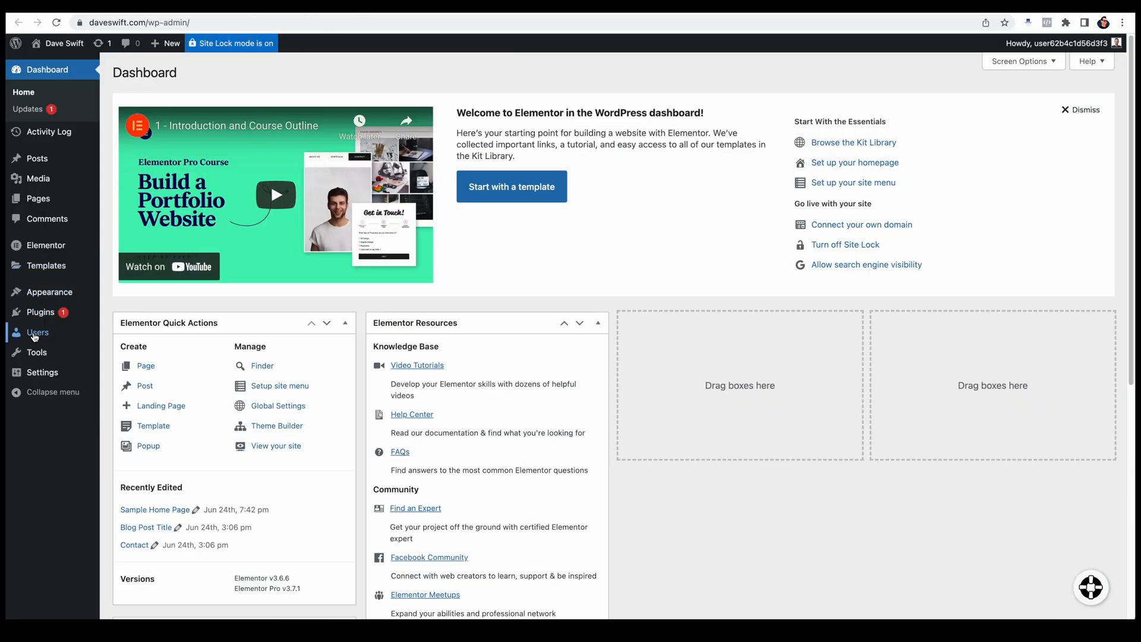
mouse_move(71, 333)
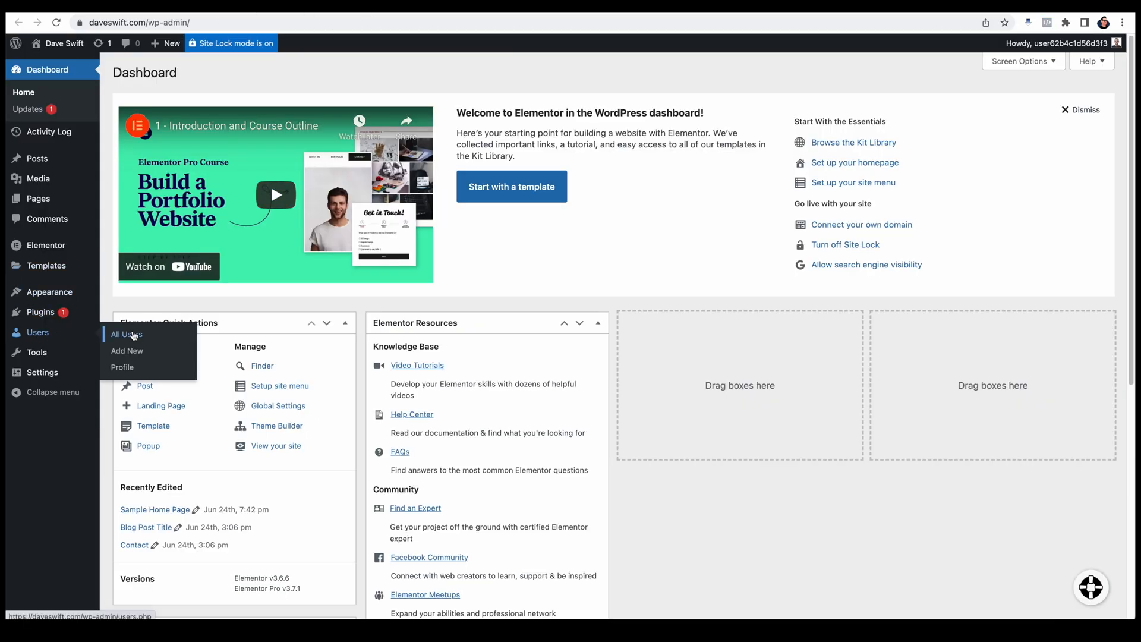
click(133, 335)
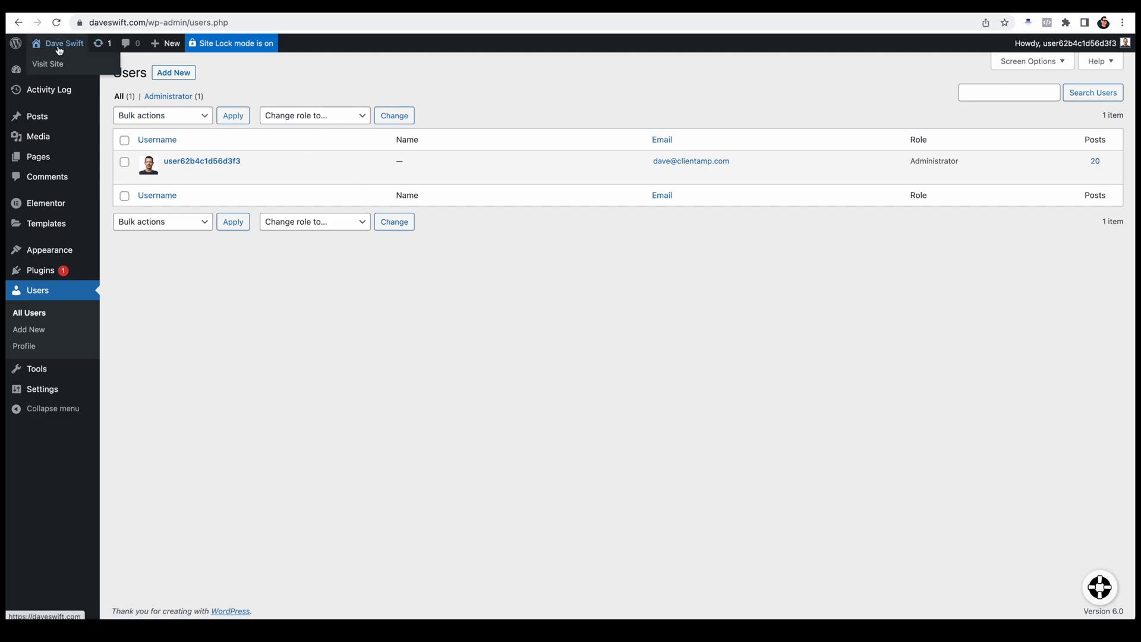
Step: Visit the site's home page from WordPress and open Elementor's Site Settings for it
click(57, 64)
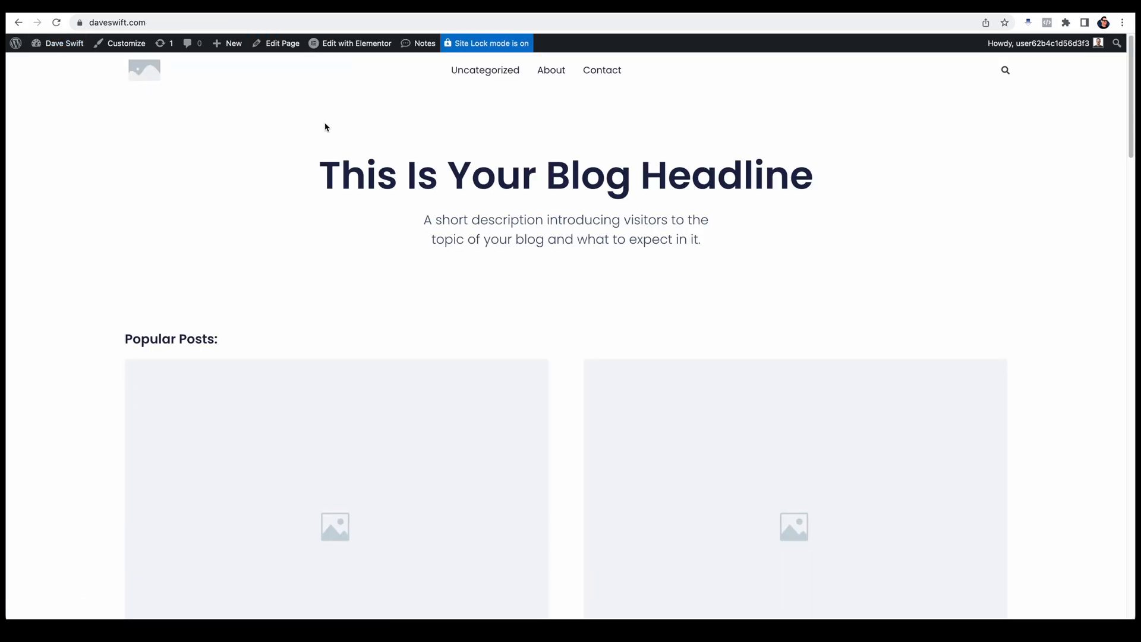
mouse_move(359, 51)
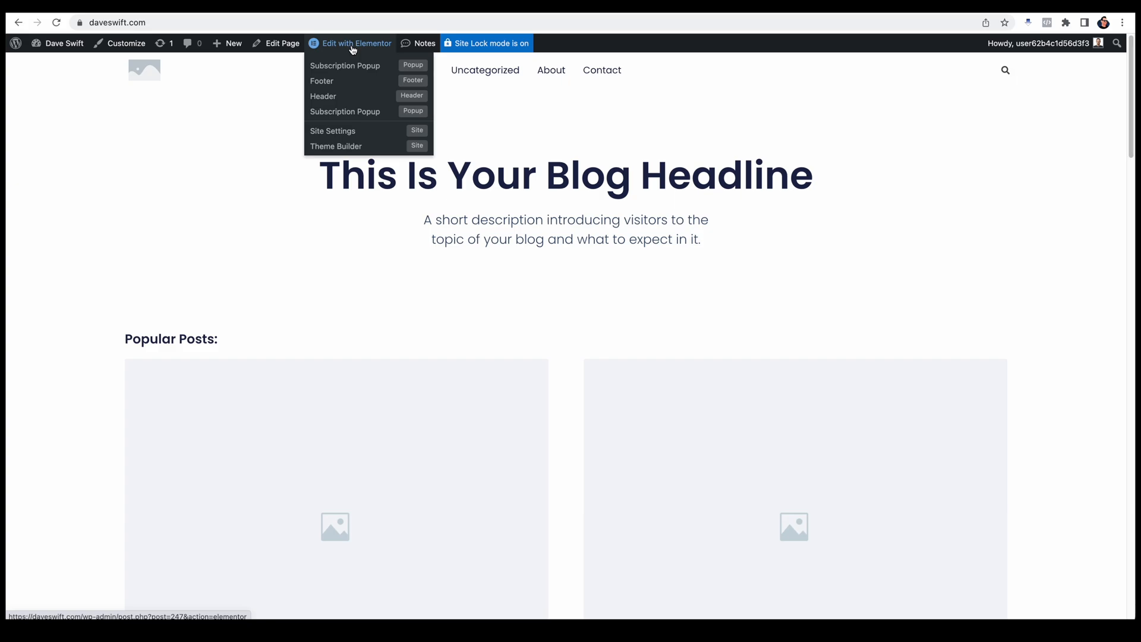
click(341, 136)
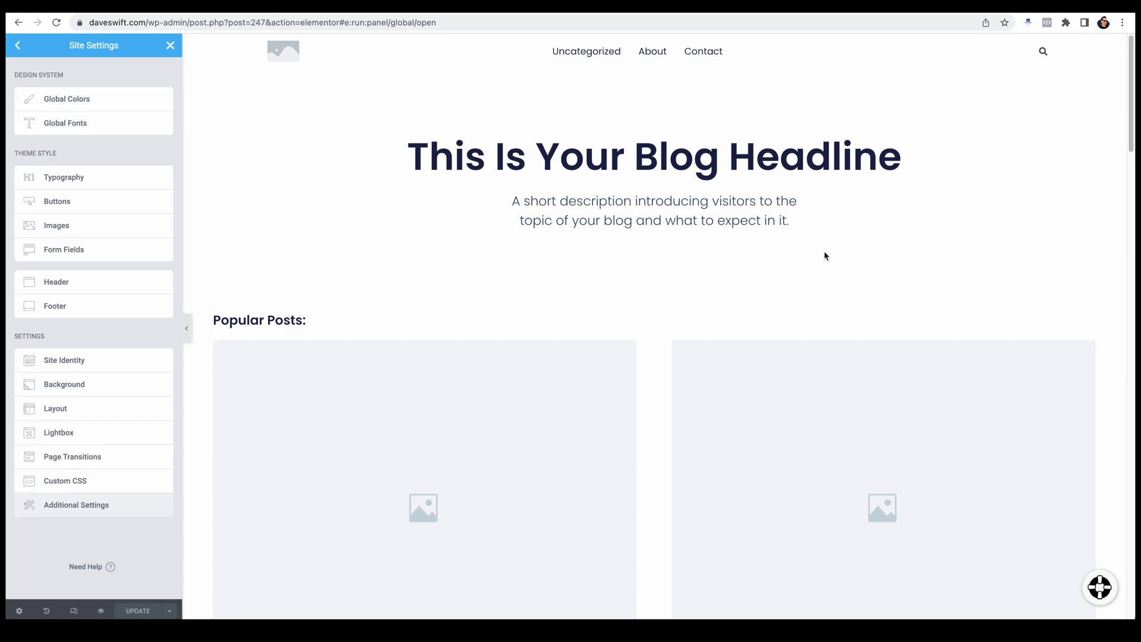
Step: Set the global colors Body Text to dark gray, Brand (30%) to purple and Accent (10%) to yellow, and delete the custom colors except Neutral (60%)
click(66, 98)
click(51, 121)
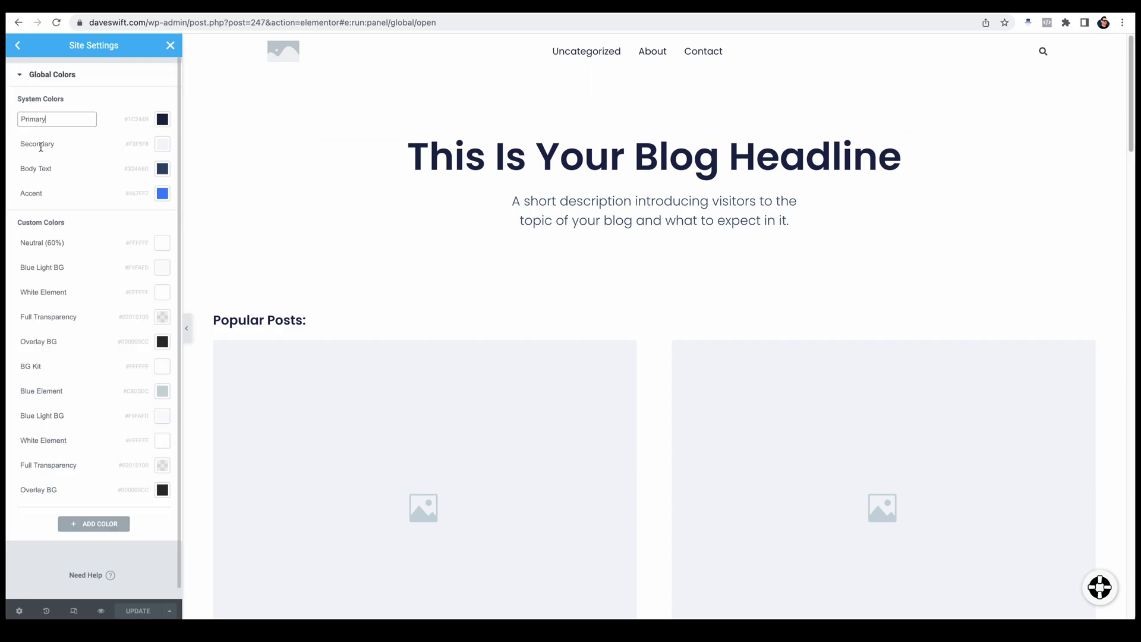
click(162, 143)
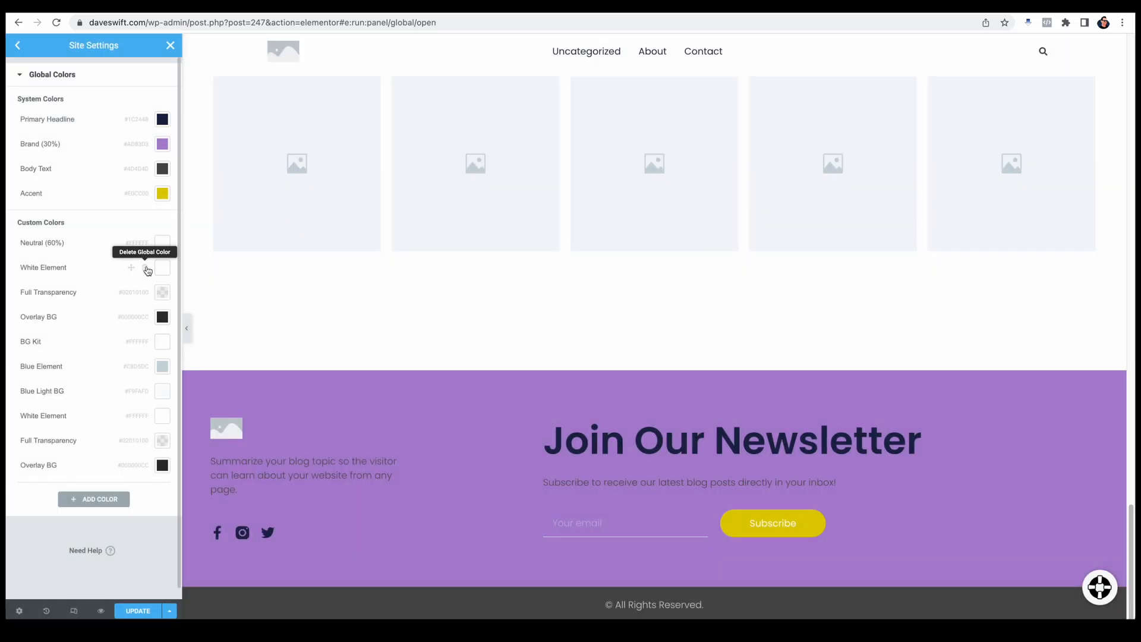
click(150, 266)
click(618, 371)
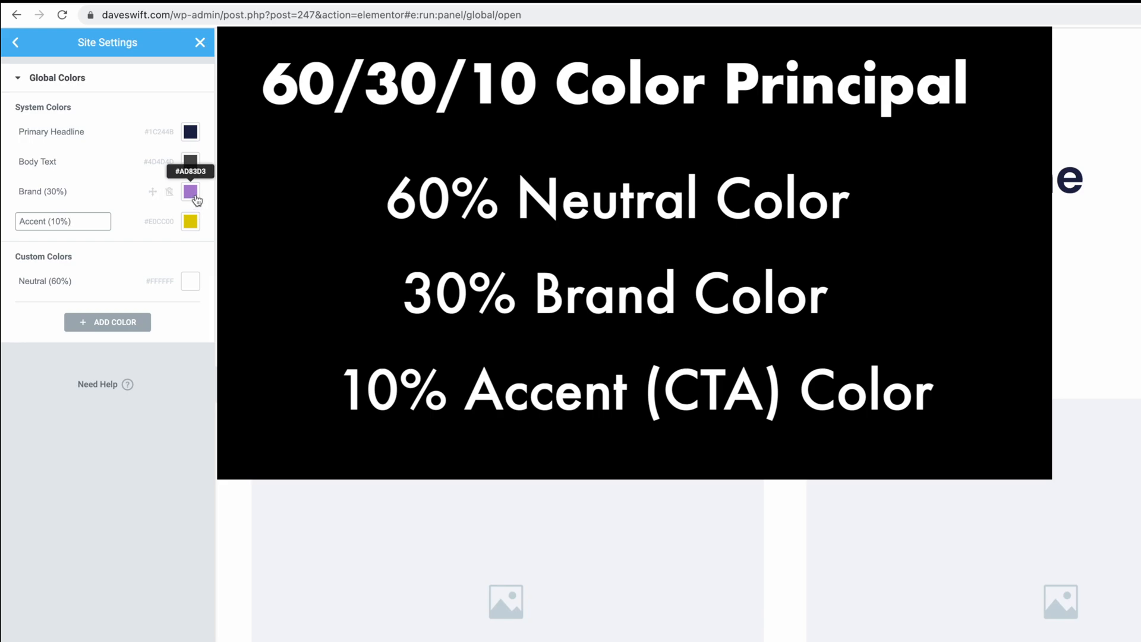
Step: Examine how the global colors look across the home page, from the blog headline down to the newsletter footer
scroll(764, 517, down, 5)
scroll(764, 515, down, 10)
scroll(766, 520, down, 10)
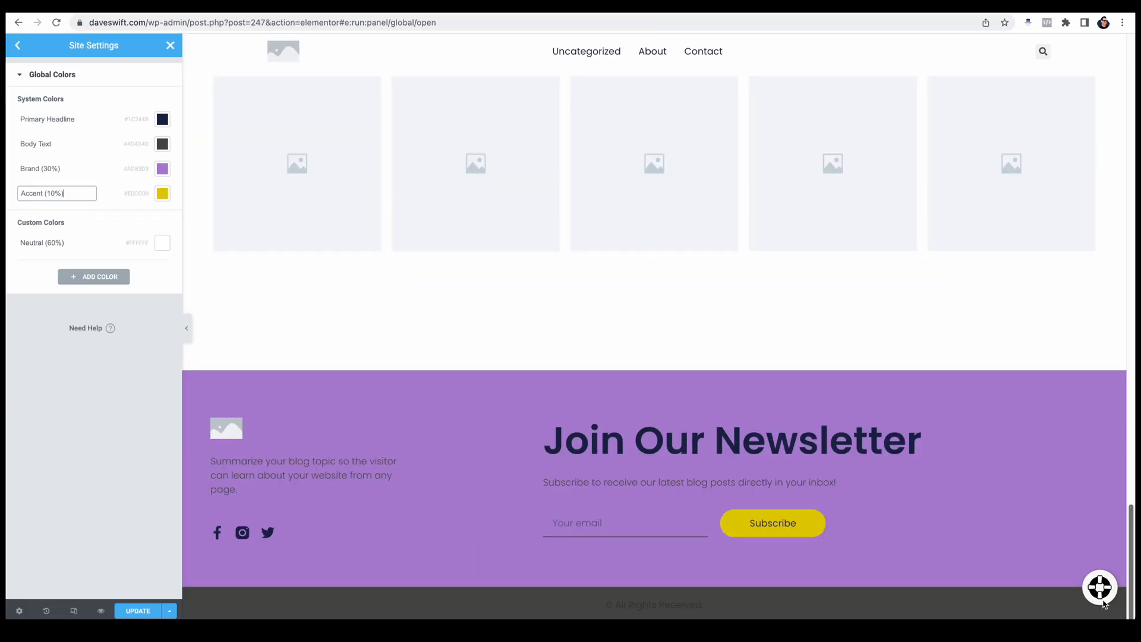
scroll(1107, 572, up, 2)
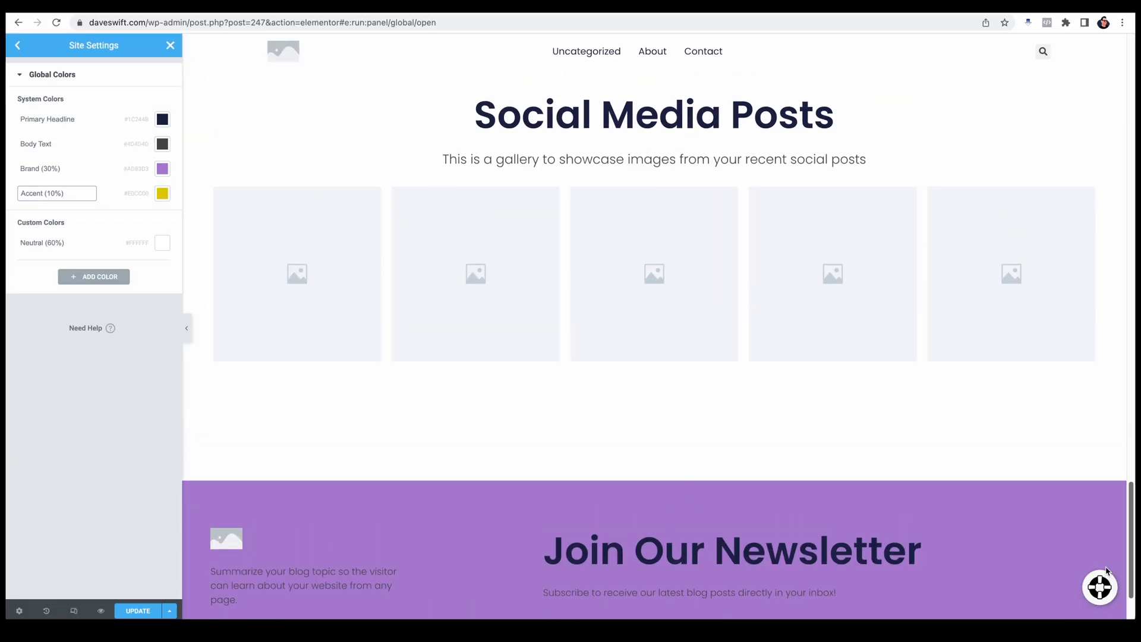
scroll(1107, 572, up, 10)
scroll(1101, 433, up, 15)
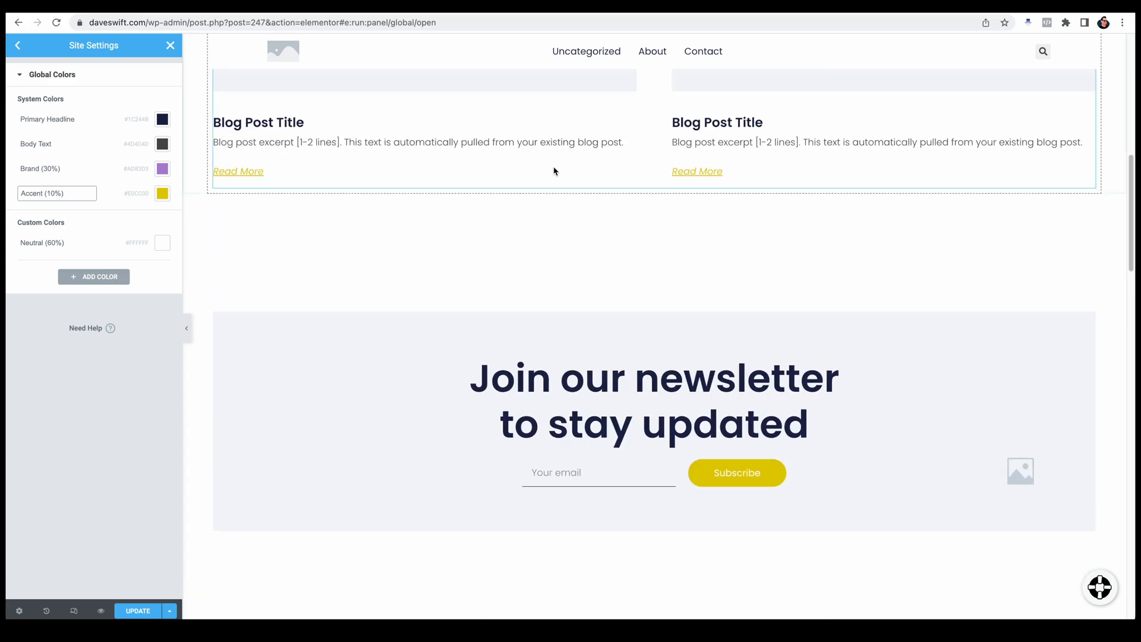
scroll(555, 266, up, 10)
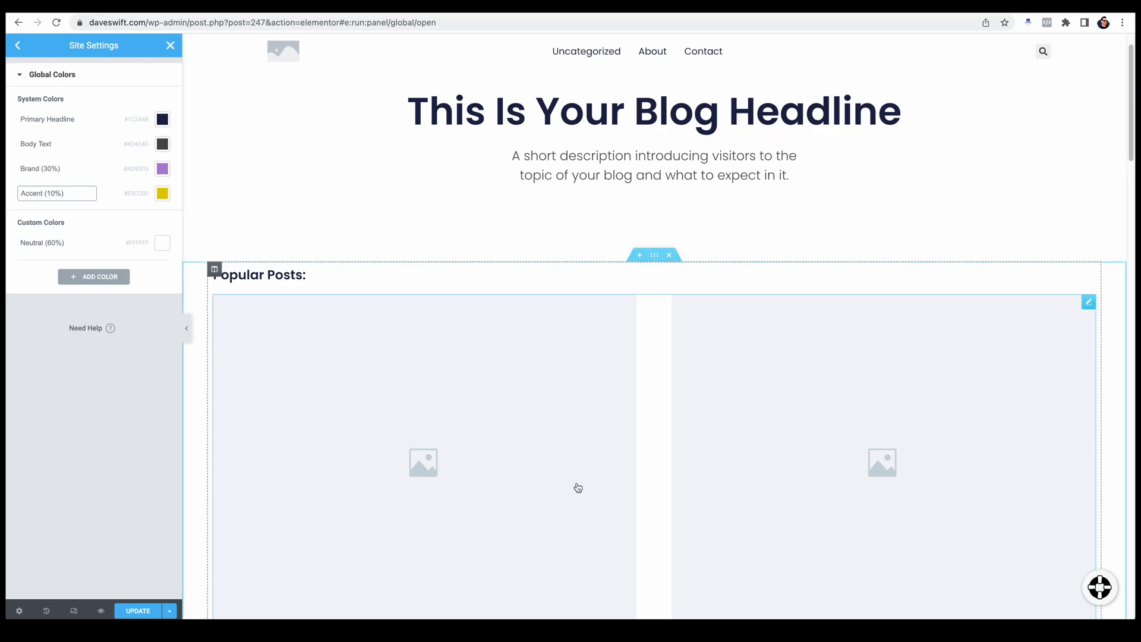
scroll(591, 474, down, 5)
scroll(593, 476, down, 15)
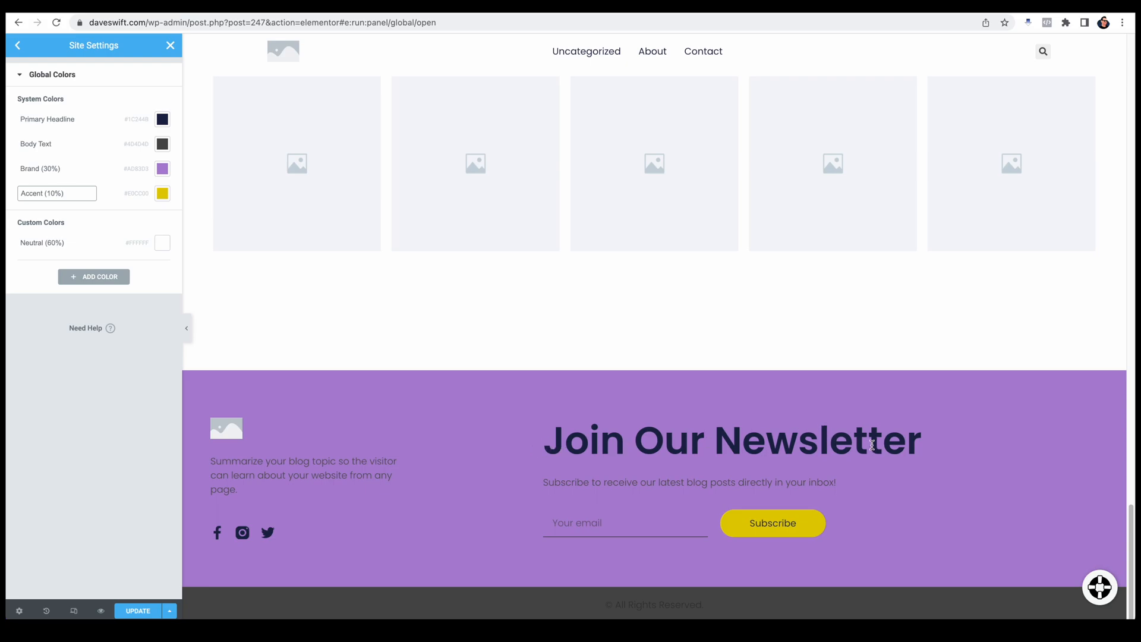
Step: Save the global color changes and return to the Site Settings overview
click(109, 524)
click(139, 613)
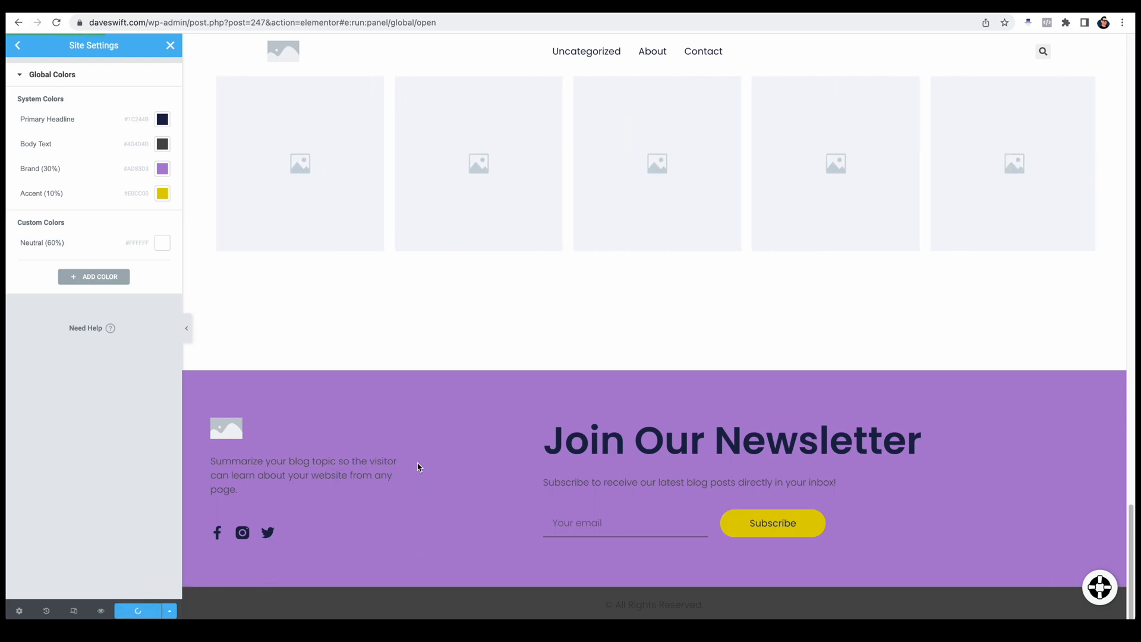
click(19, 46)
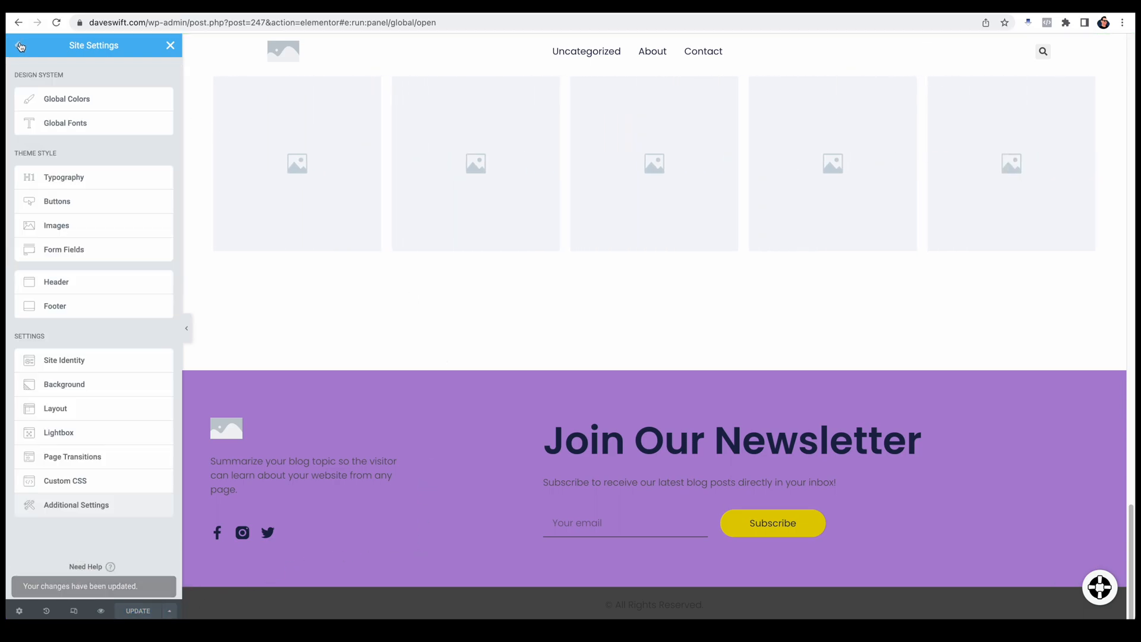
Step: Set the font family of the Primary global font to Raleway
click(86, 126)
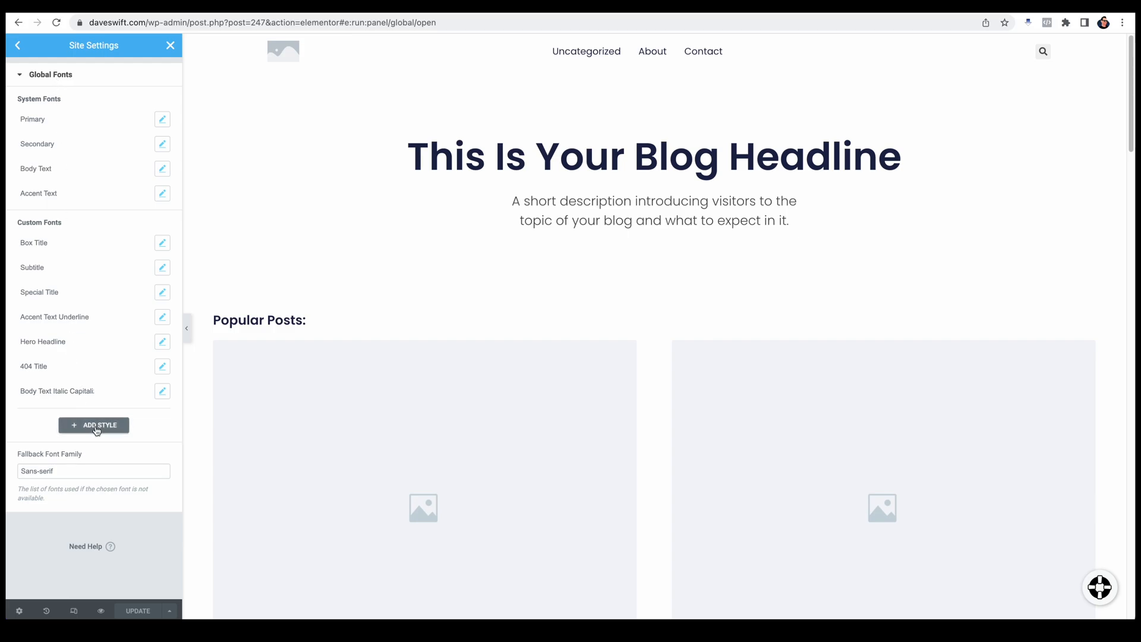
click(162, 119)
click(125, 172)
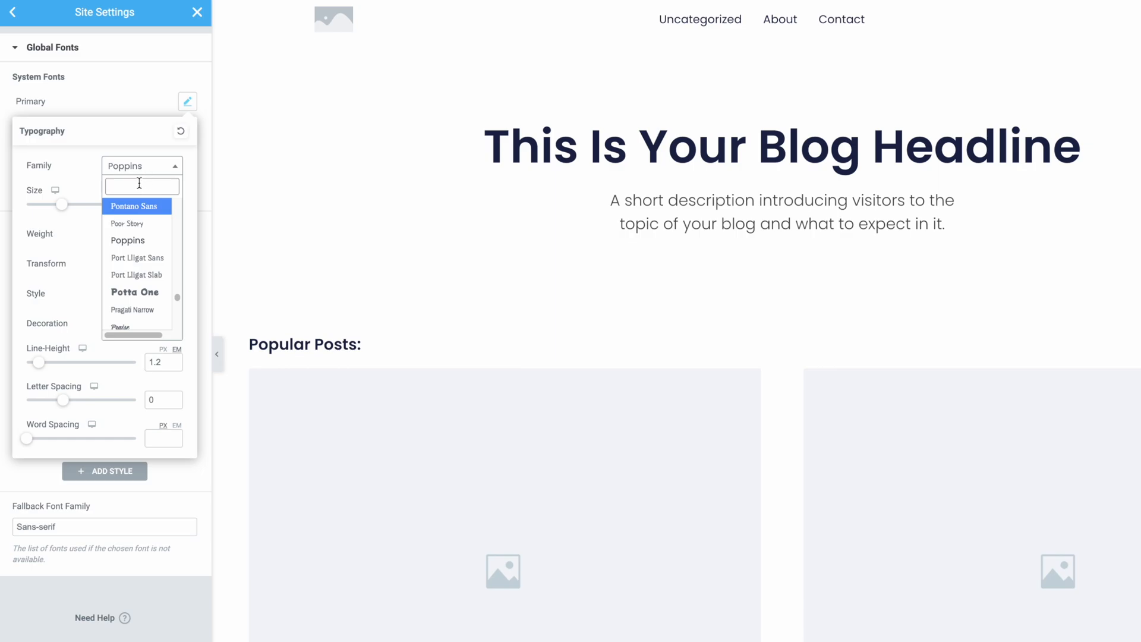
text(Rale)
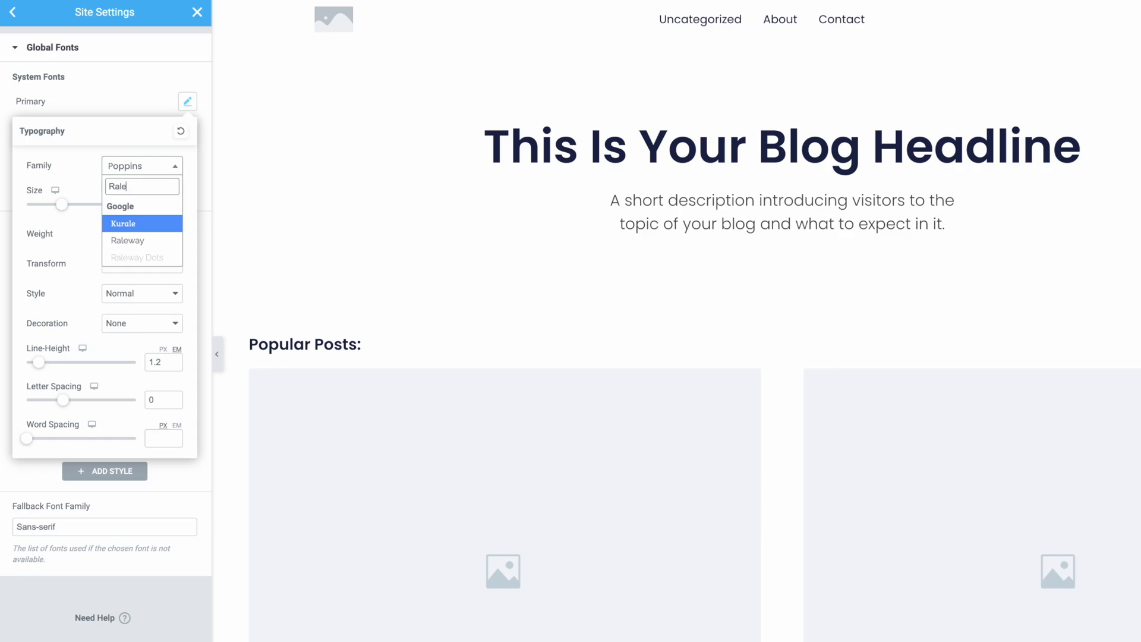
click(127, 241)
Step: Set the Secondary, Body Text and Accent Text font families to Raleway, and rename the headline and button styles Primary HL, Secondary HL and Button Text
click(102, 101)
click(188, 132)
click(187, 161)
click(155, 226)
click(187, 190)
click(142, 256)
text(Ralewa)
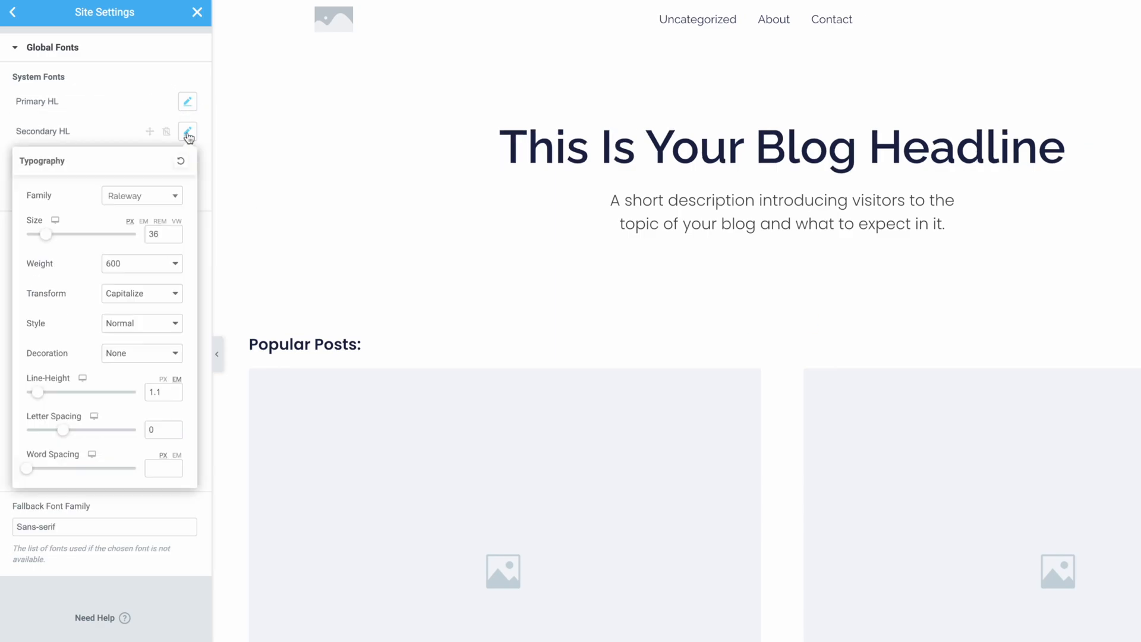
click(187, 191)
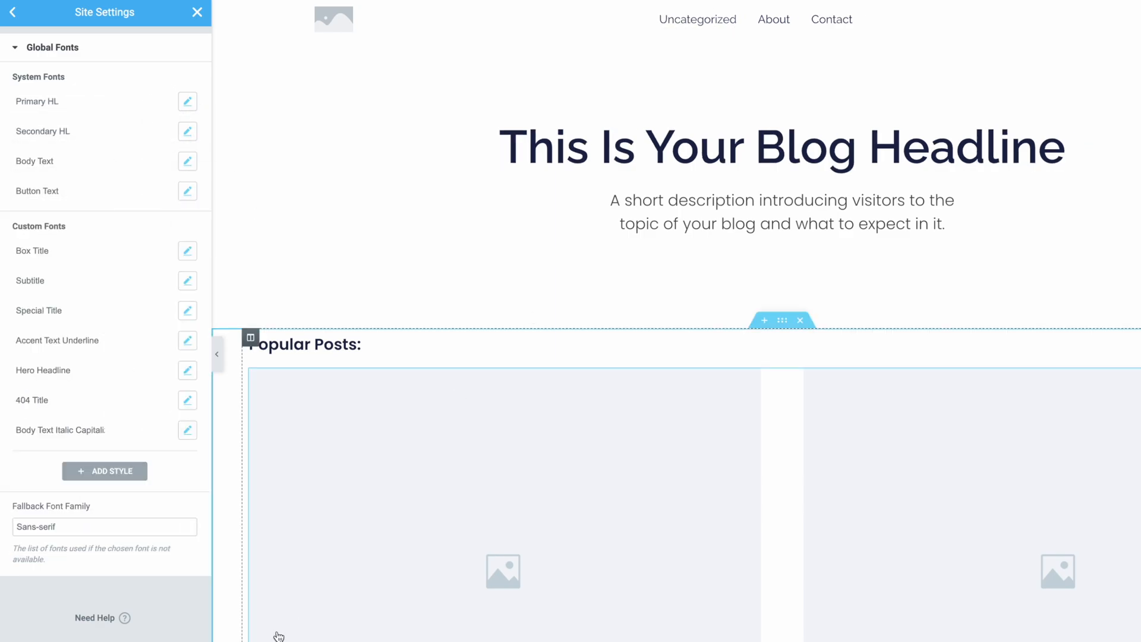
Step: Delete all the custom global fonts, from Box Title through the body text italic style, confirming each deletion
click(163, 250)
click(741, 402)
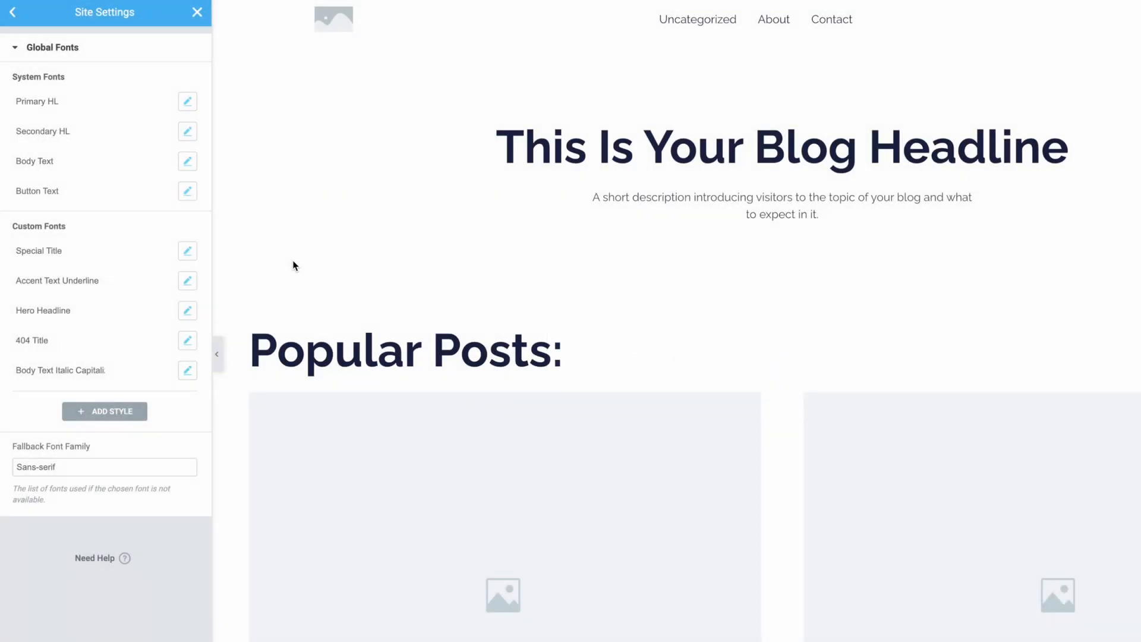
click(163, 252)
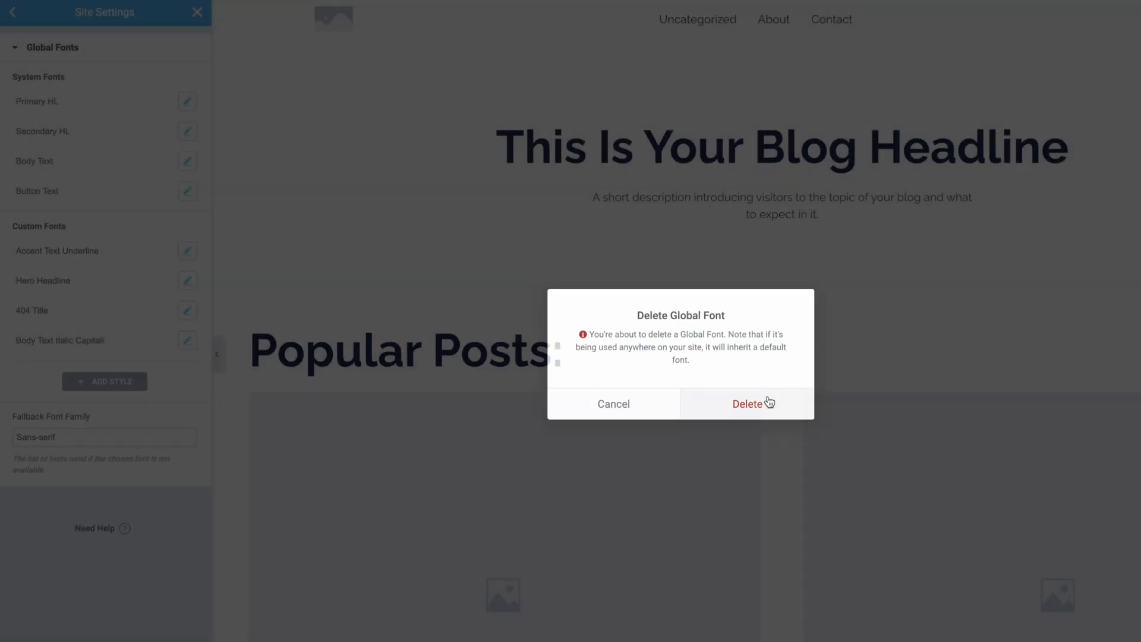
click(766, 400)
click(163, 250)
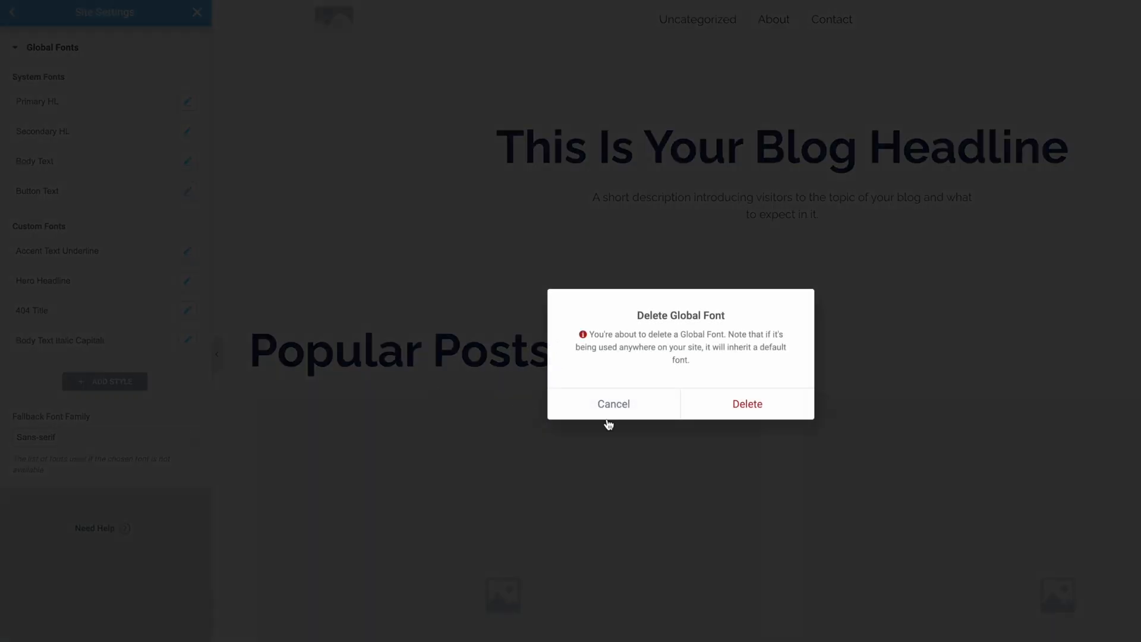
click(740, 415)
click(163, 250)
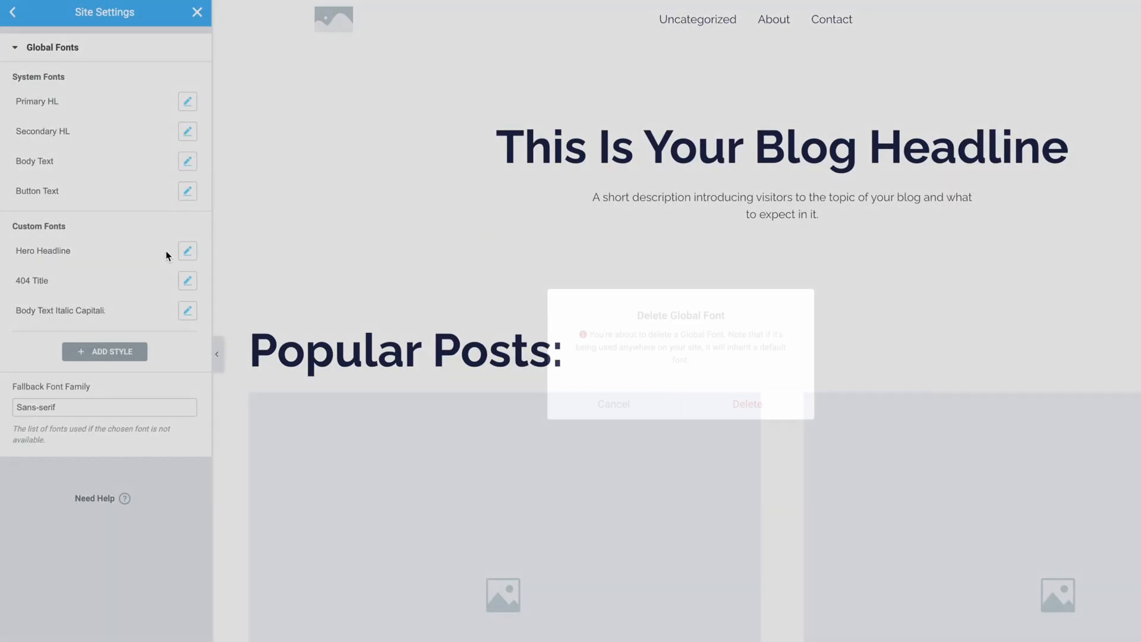
click(737, 403)
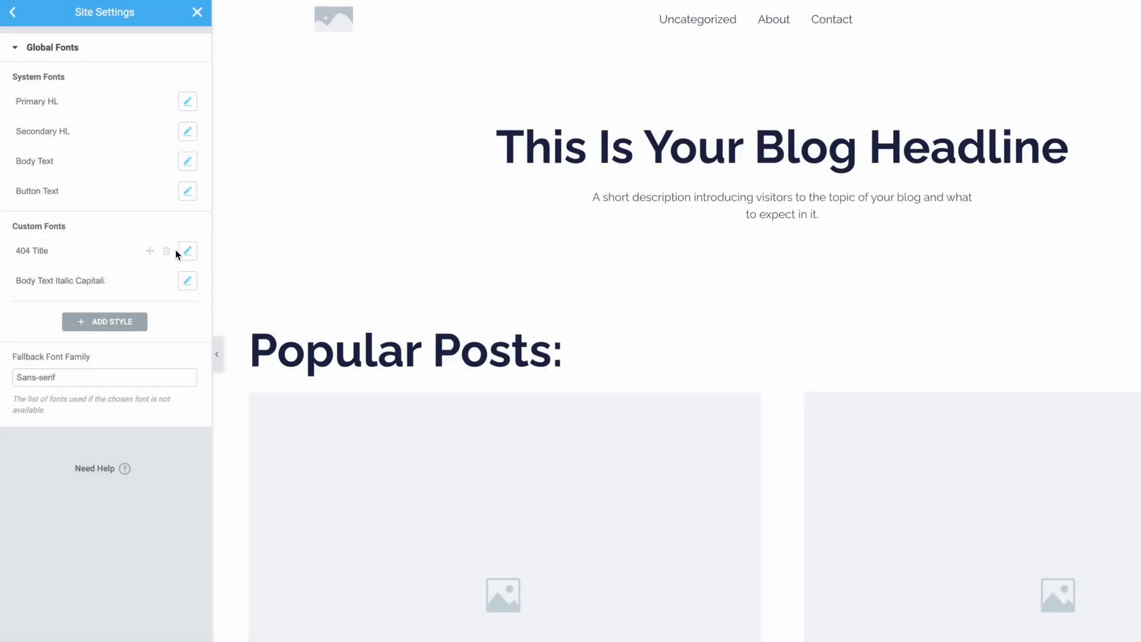
click(167, 252)
click(762, 403)
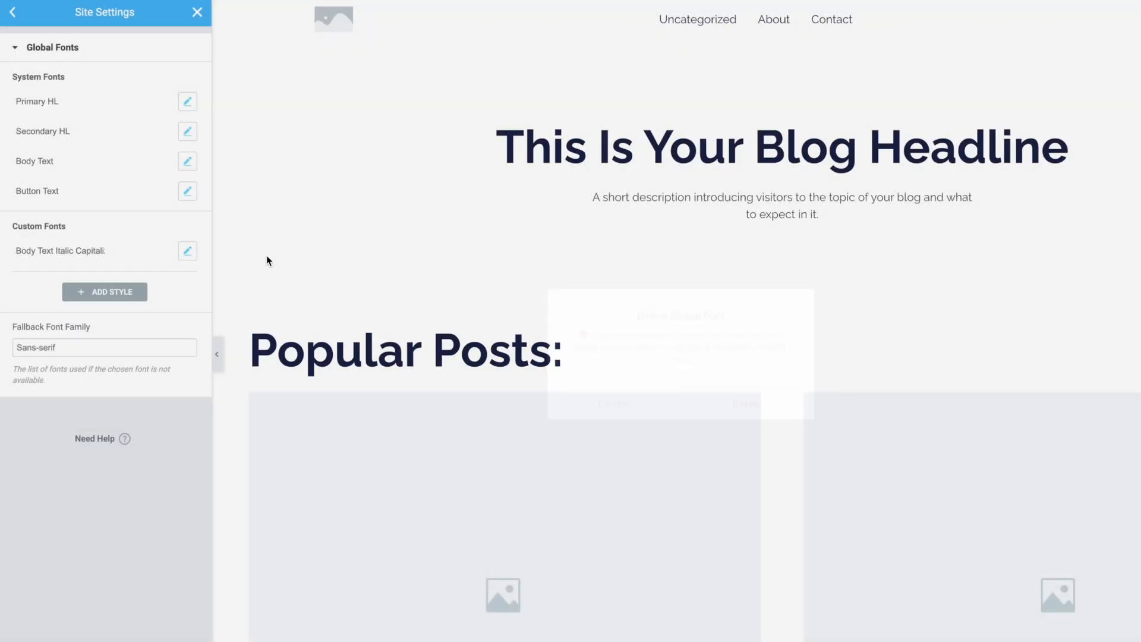
click(165, 252)
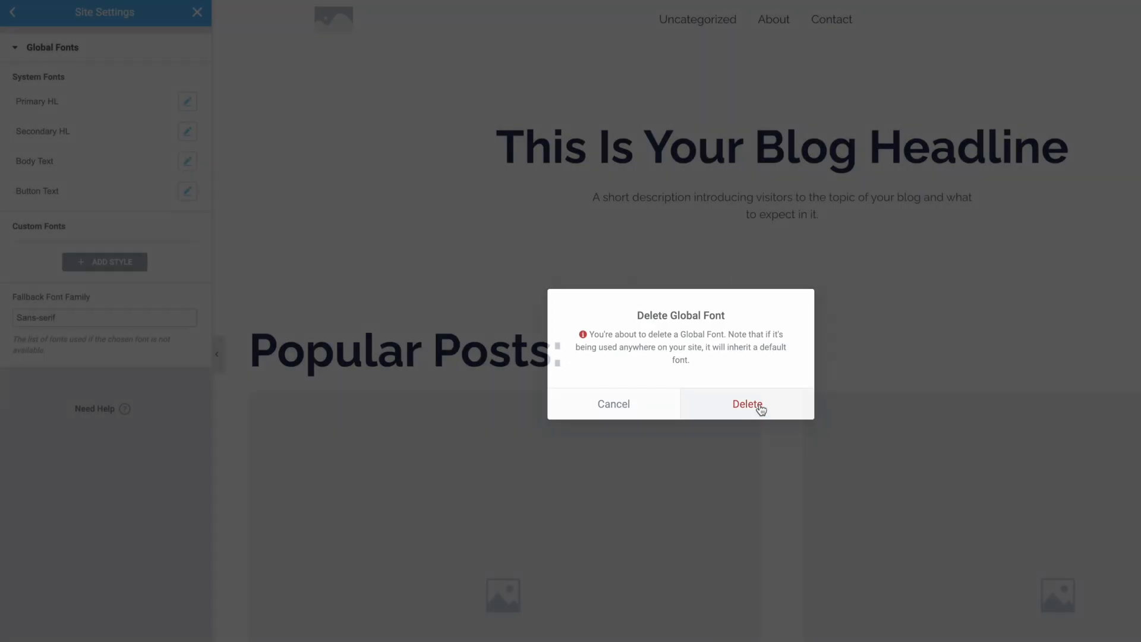
click(757, 403)
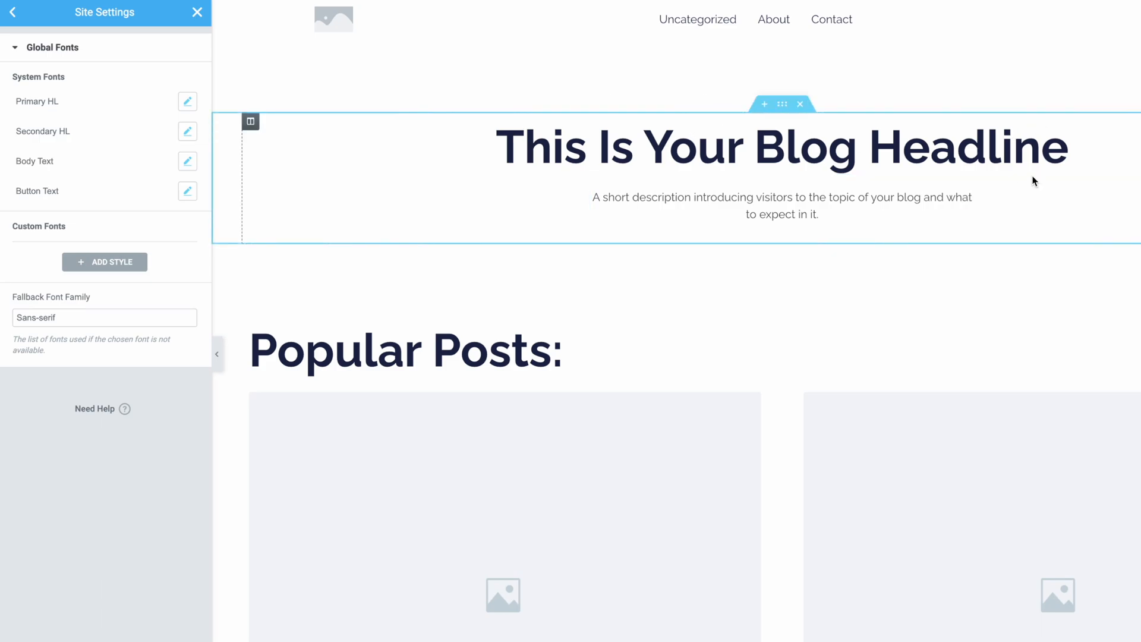
Step: Try a weight of 800 on the Primary HL font and set it back to 700
click(190, 110)
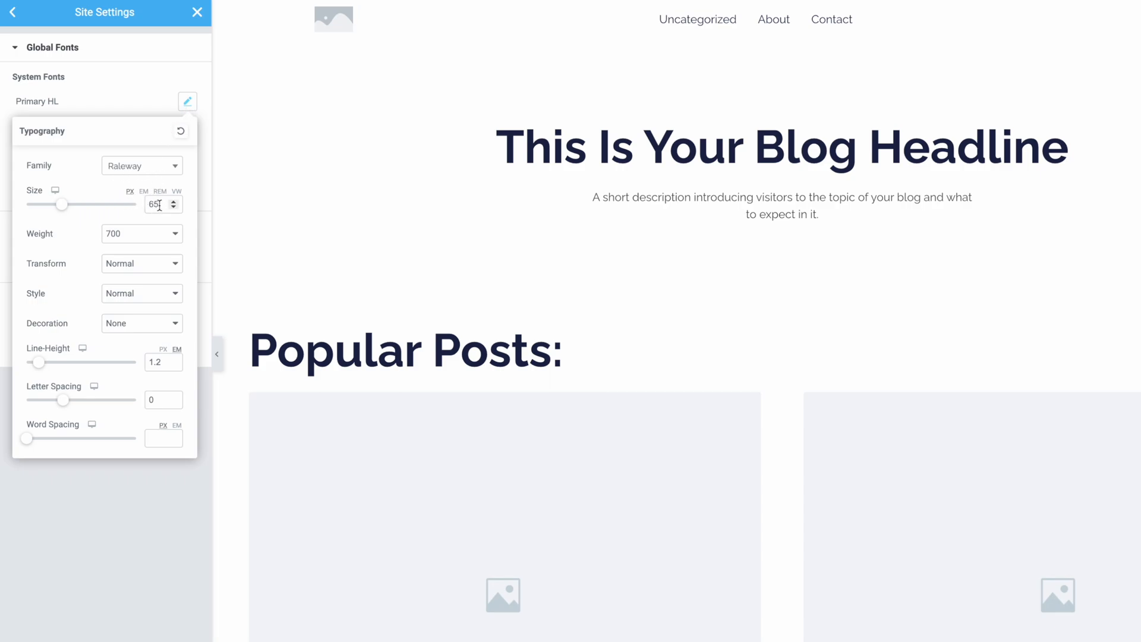
click(125, 236)
click(144, 249)
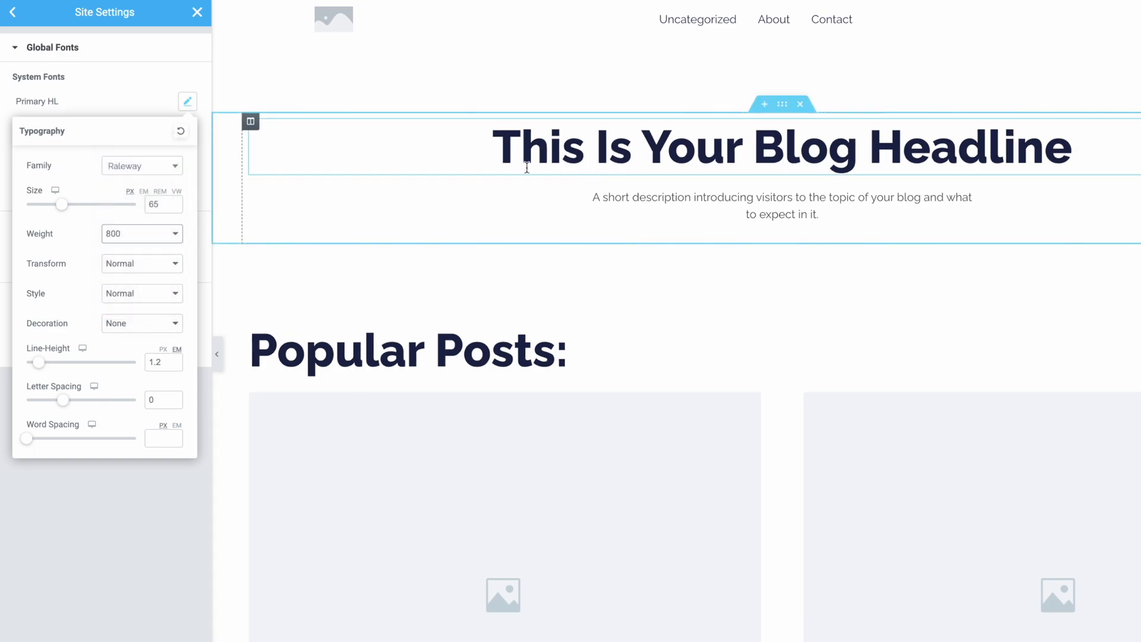
click(160, 236)
click(137, 217)
click(127, 87)
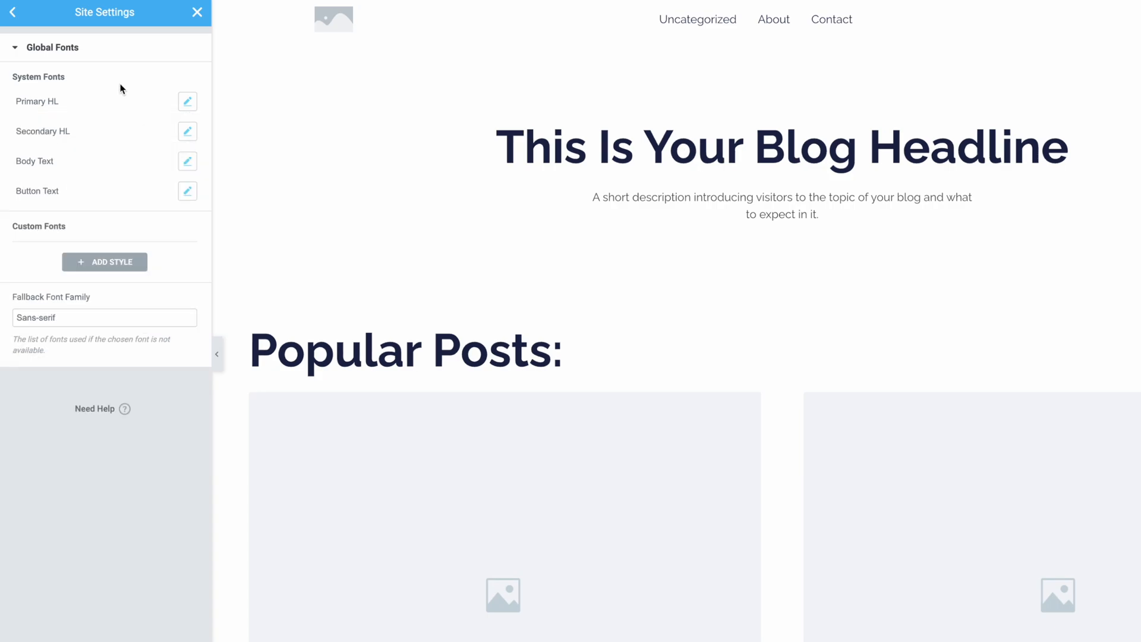
Step: Review the typography settings of the Secondary HL and Body Text global fonts
click(187, 132)
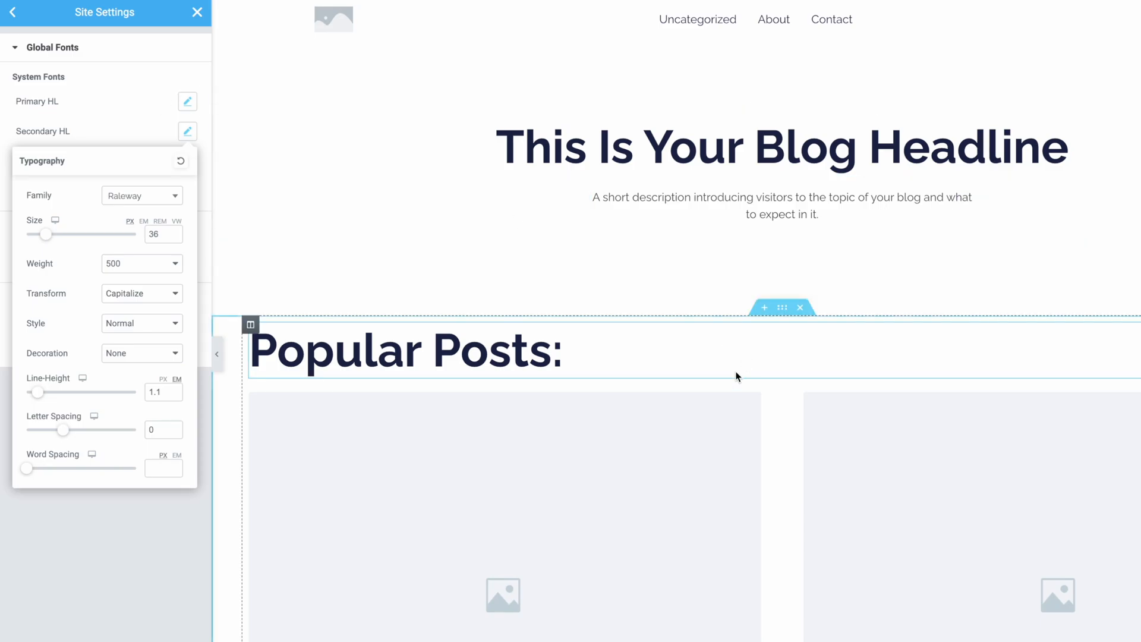
scroll(736, 375, down, 3)
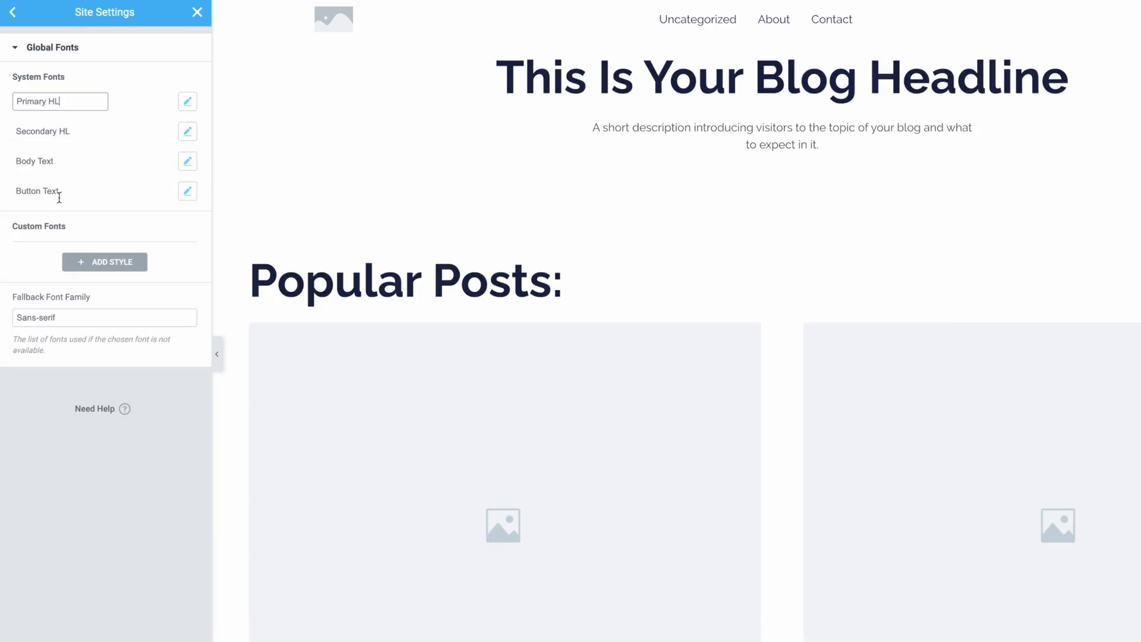
click(188, 162)
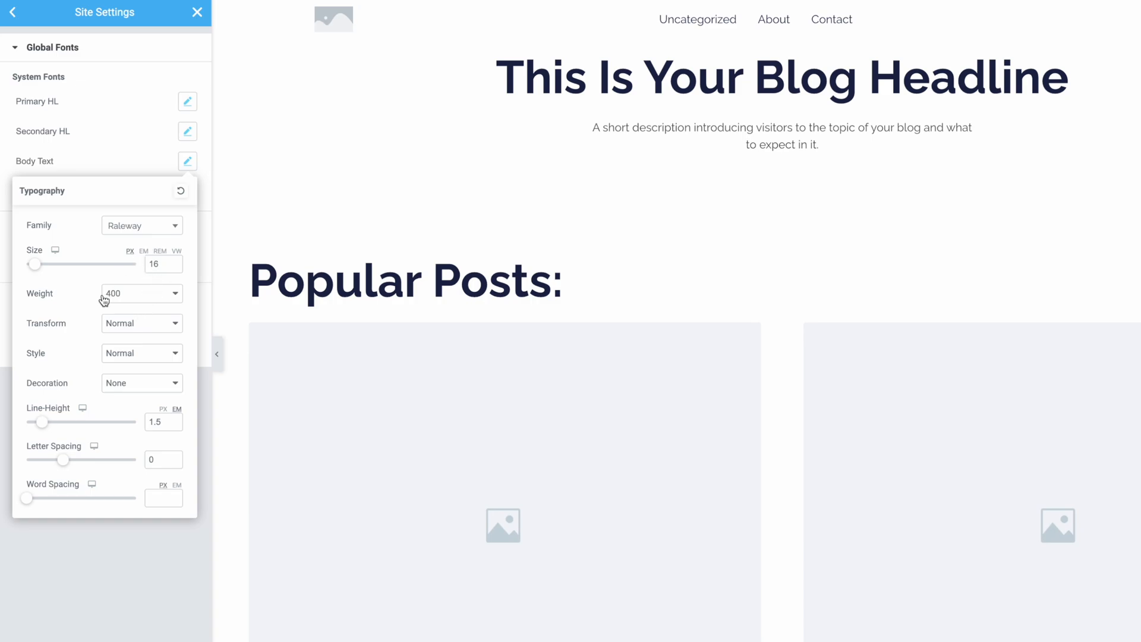
click(347, 217)
Step: Set the Button Text global font's weight to 600 and its transform to Uppercase, and check the page
click(190, 192)
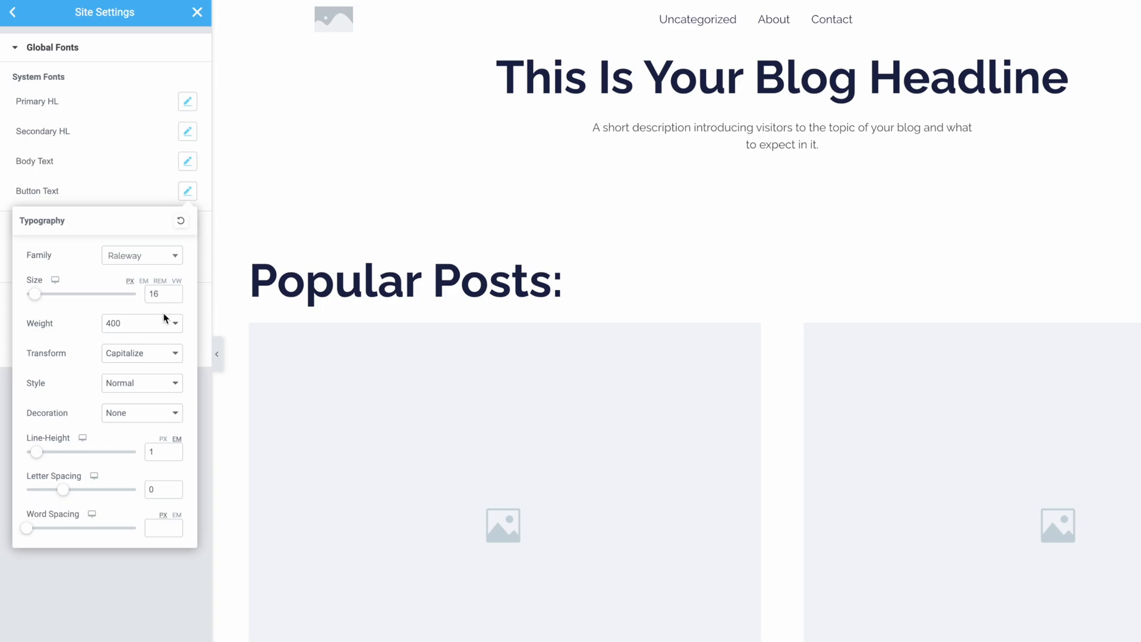
scroll(374, 351, down, 15)
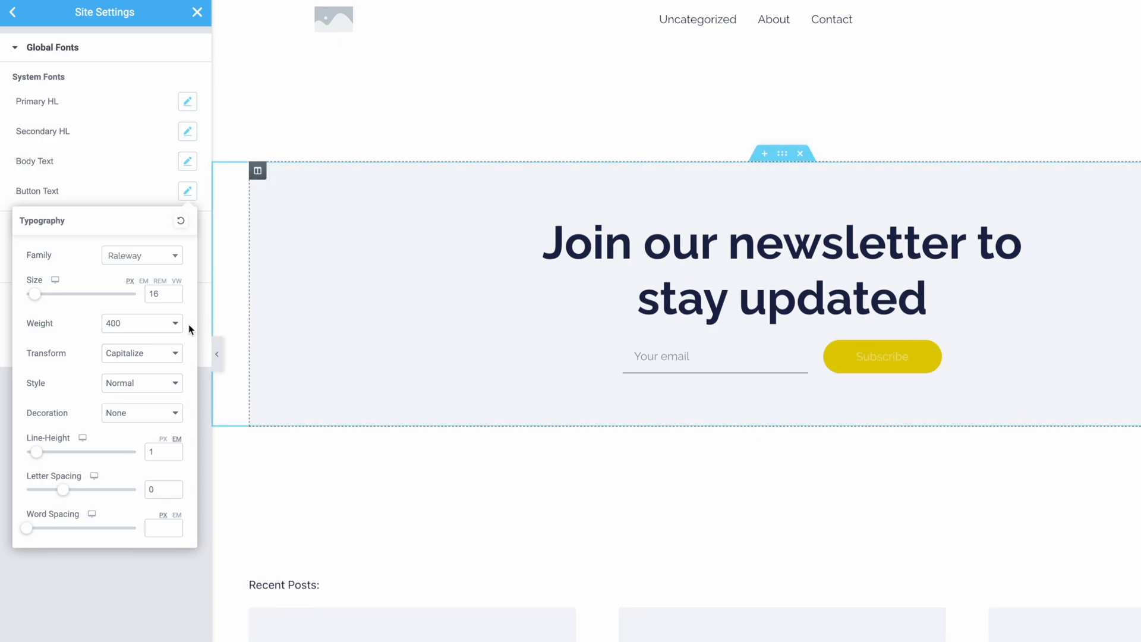
click(154, 324)
click(138, 350)
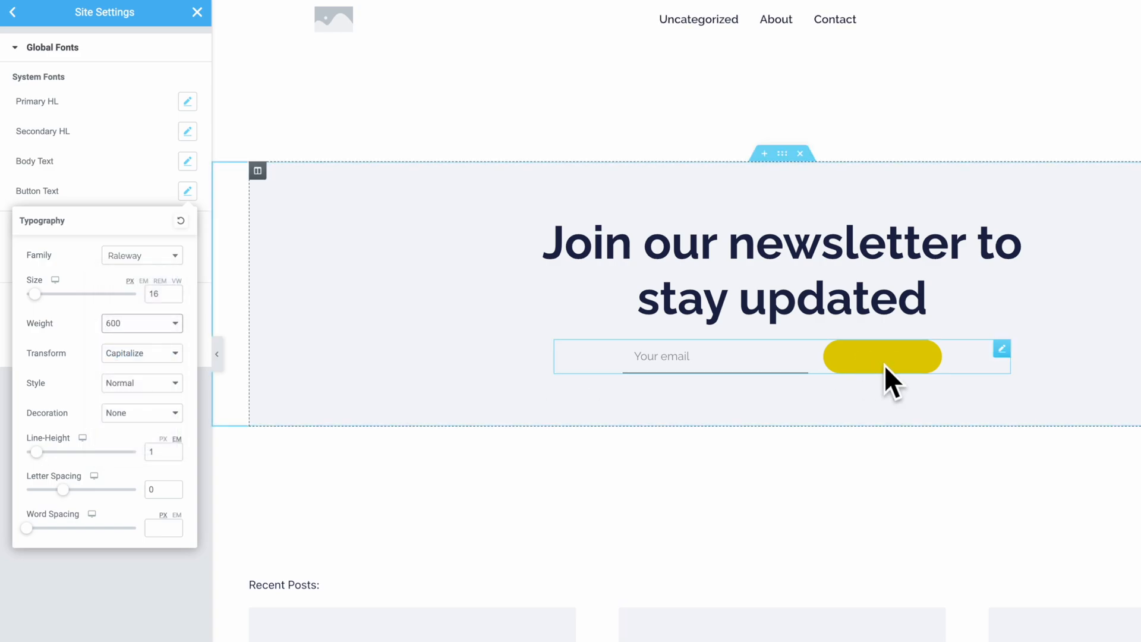
click(125, 355)
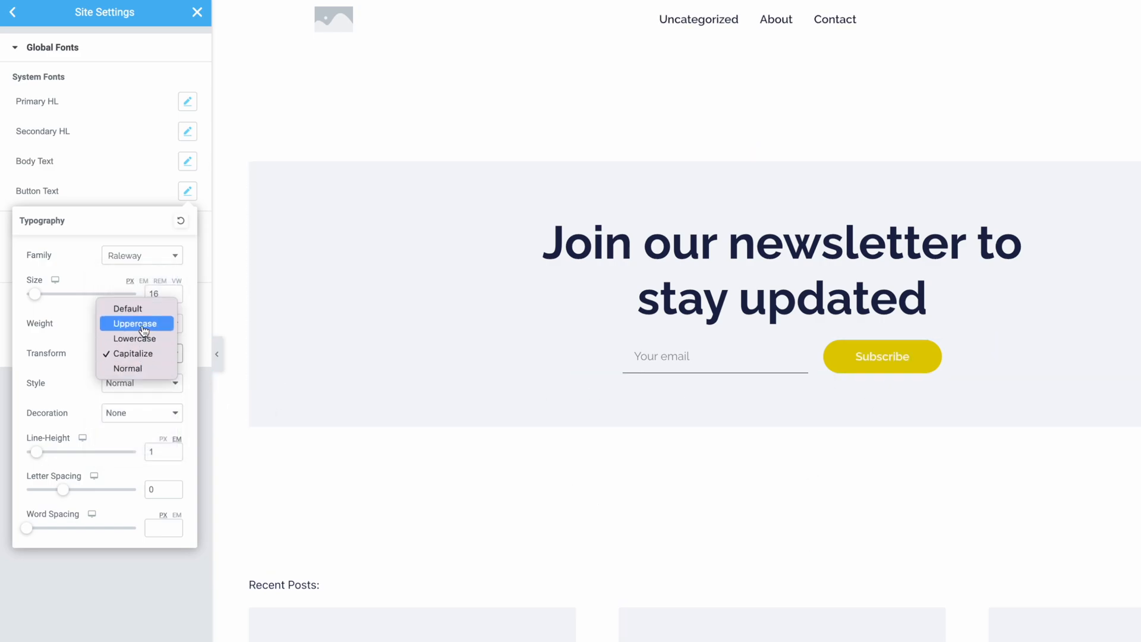
click(144, 331)
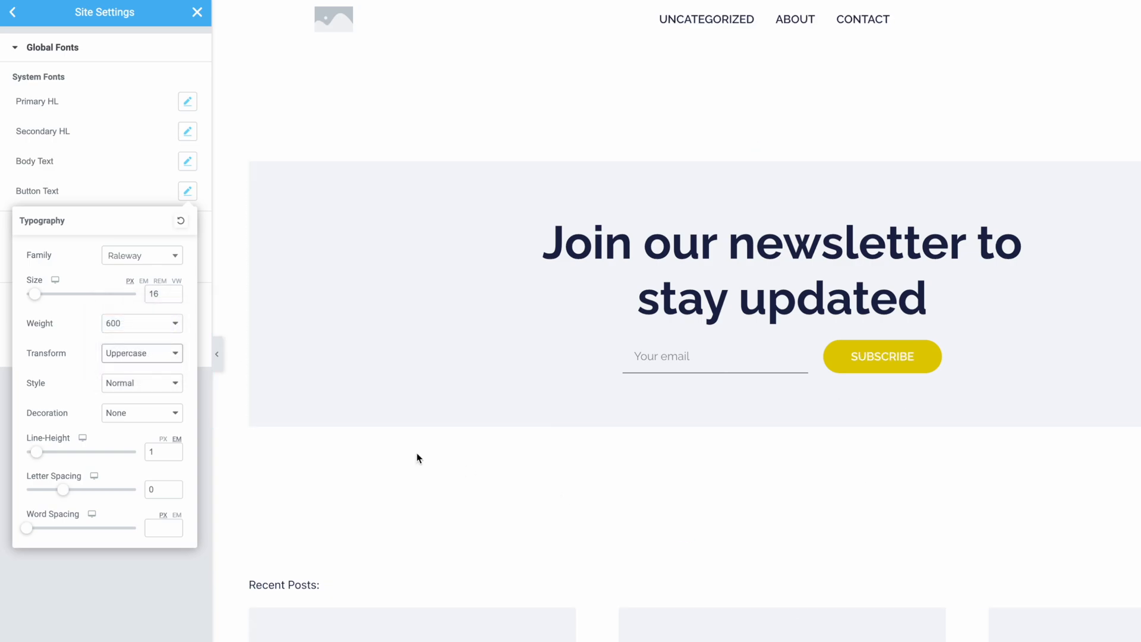
click(23, 201)
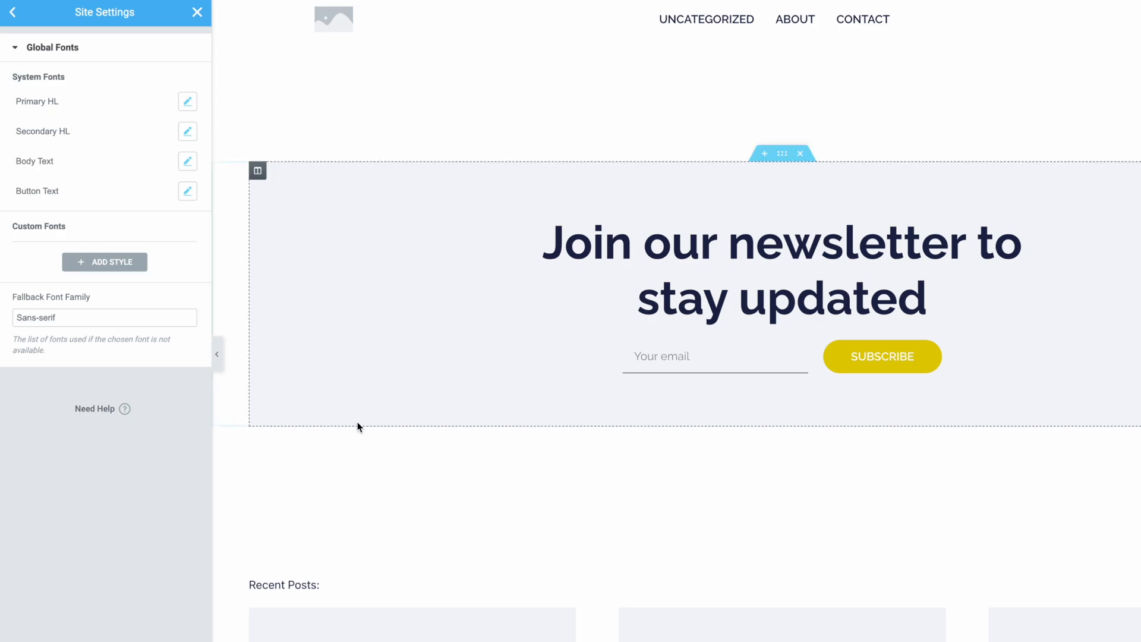
scroll(529, 560, down, 8)
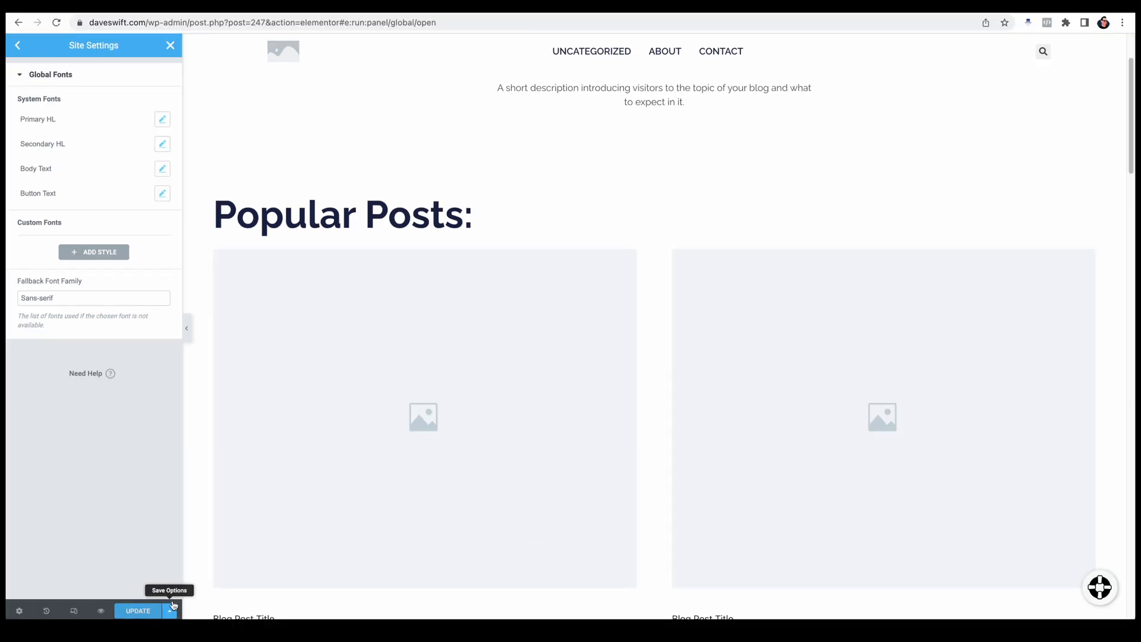
Step: Save the global font changes and return to the overview of the site settings
click(137, 611)
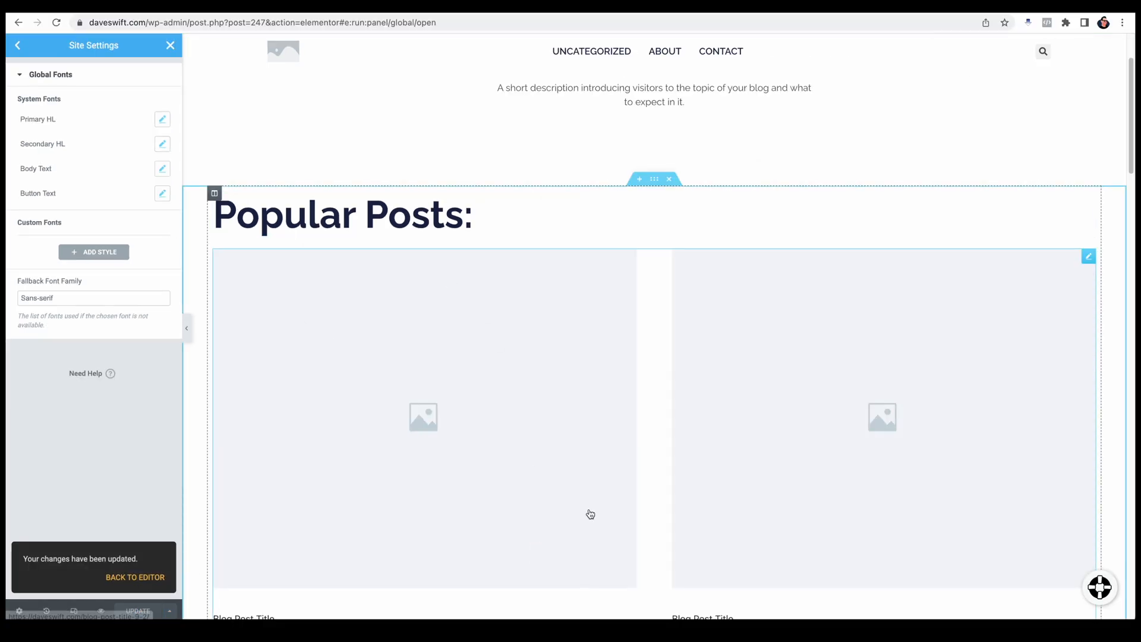
scroll(590, 513, down, 2)
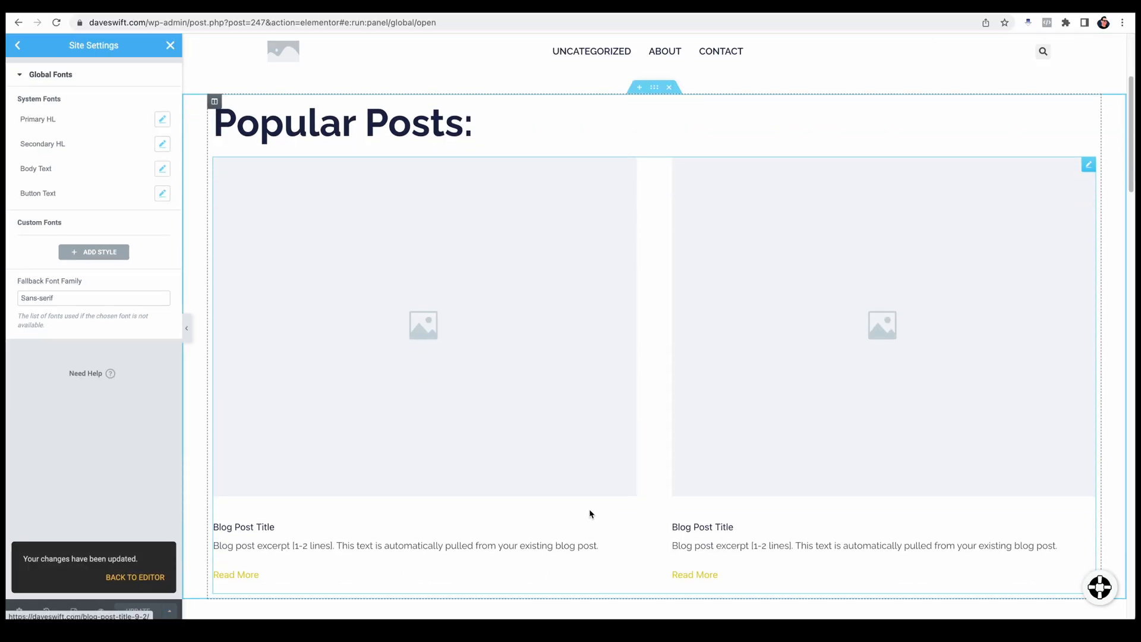
click(18, 46)
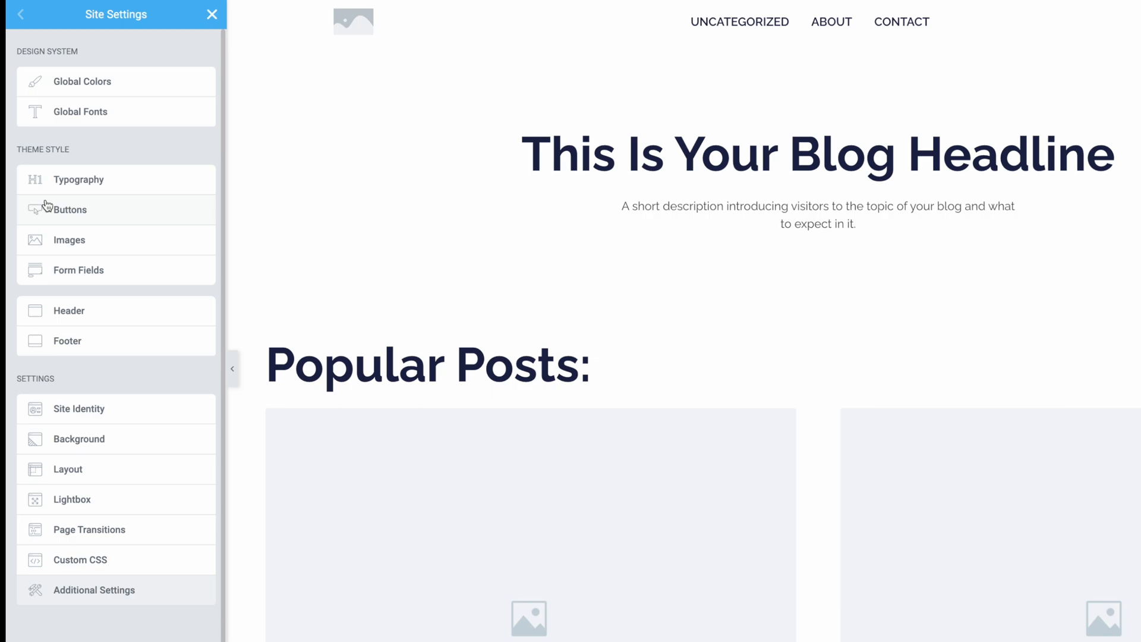
Step: Check the H1 color in the theme typography settings and set the H2 color to the Brand (30%) global color
click(59, 187)
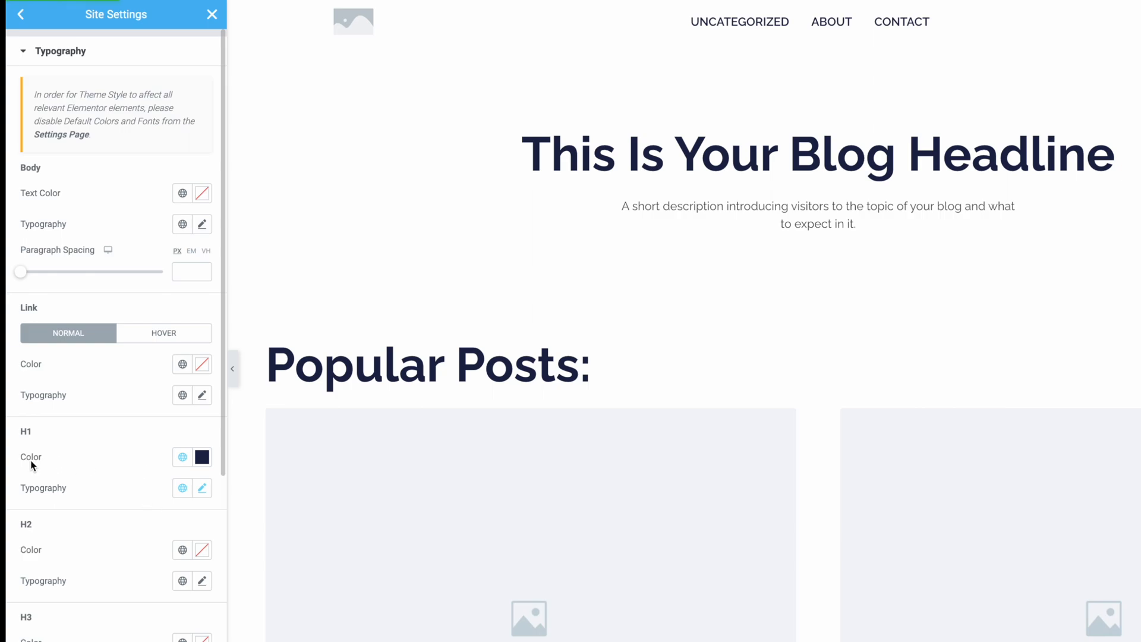
click(182, 456)
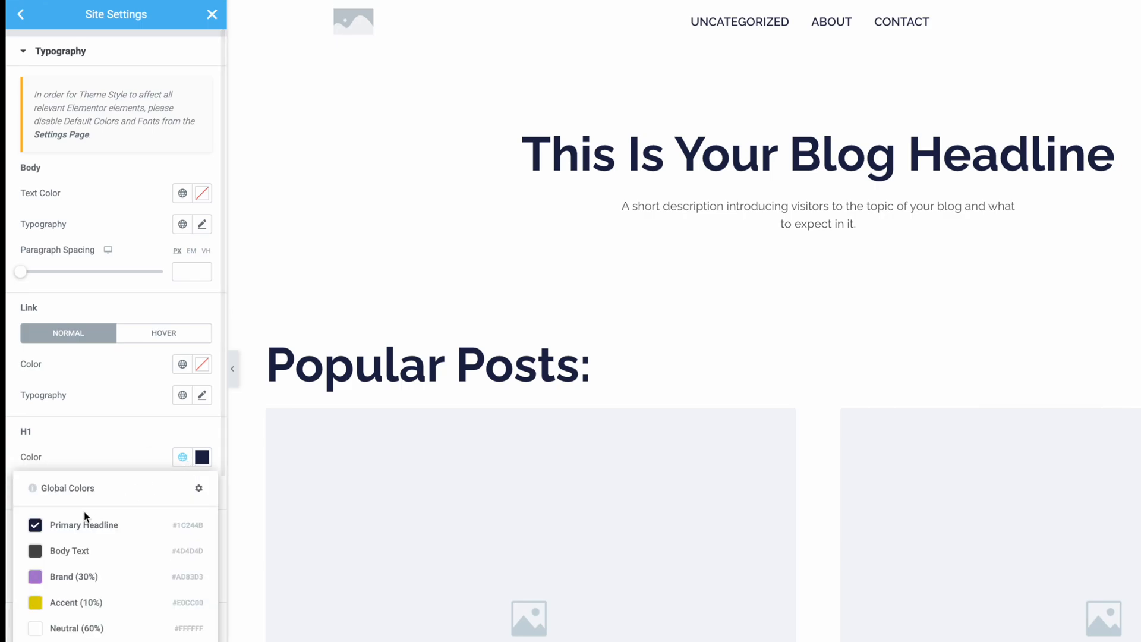
click(120, 449)
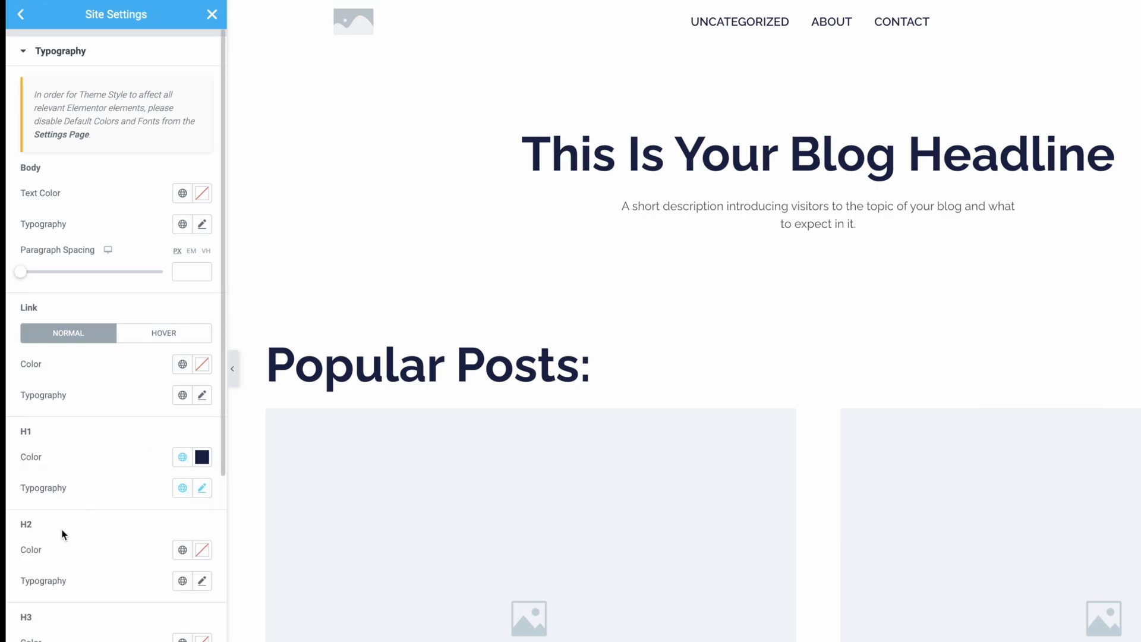
click(182, 550)
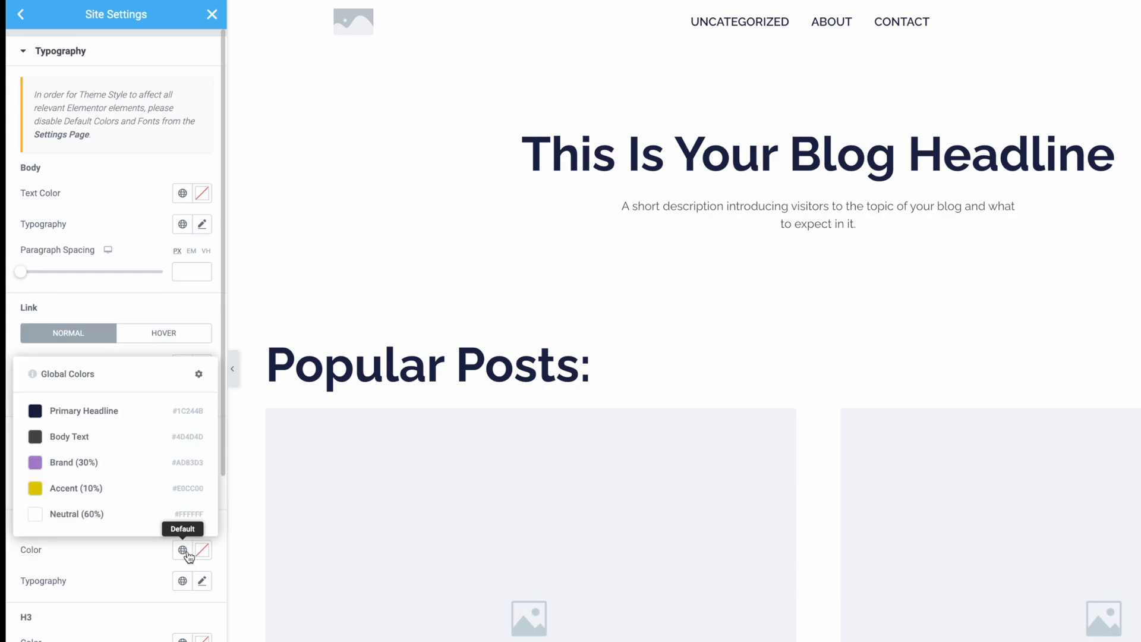
click(98, 465)
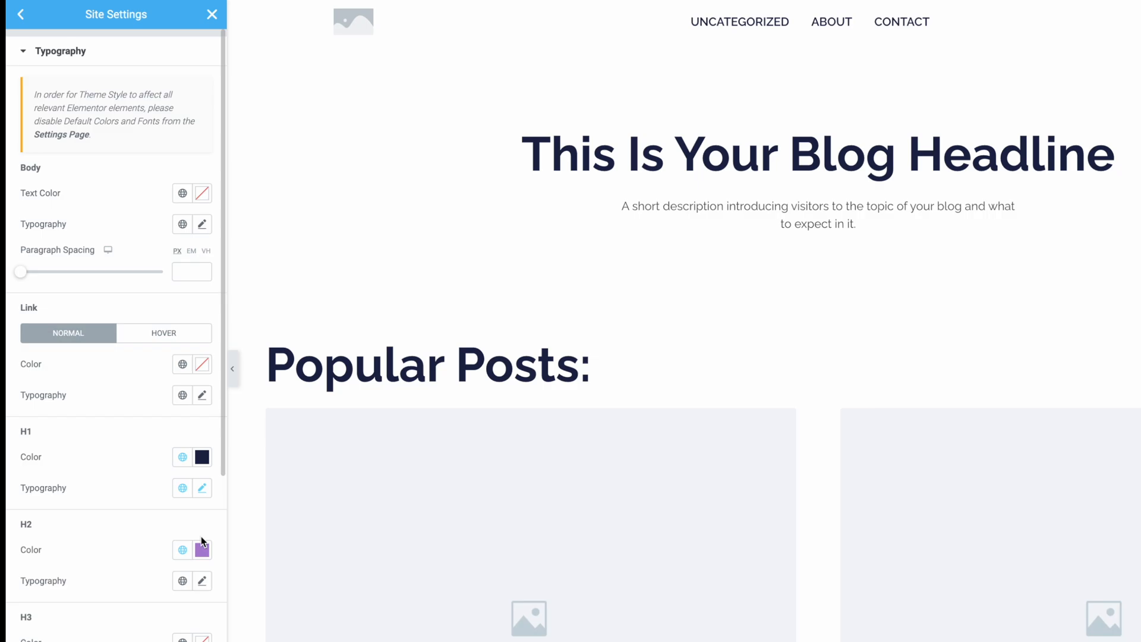
scroll(604, 561, down, 5)
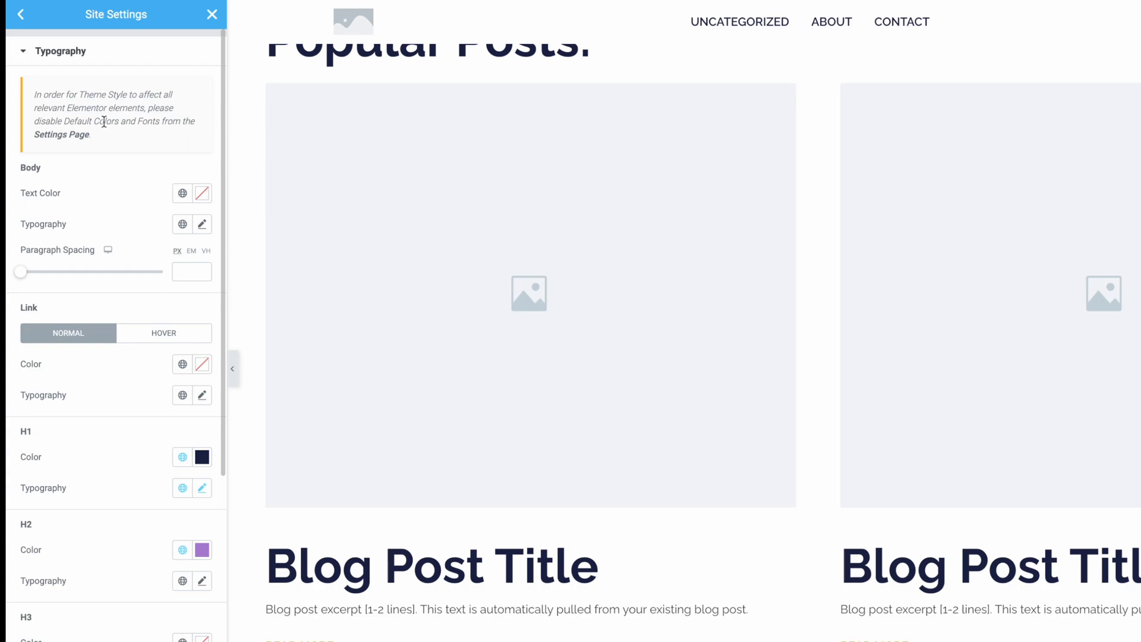
Step: Disable Elementor's default colors and default fonts in its general settings, save the changes, and return to the site's home page
click(64, 135)
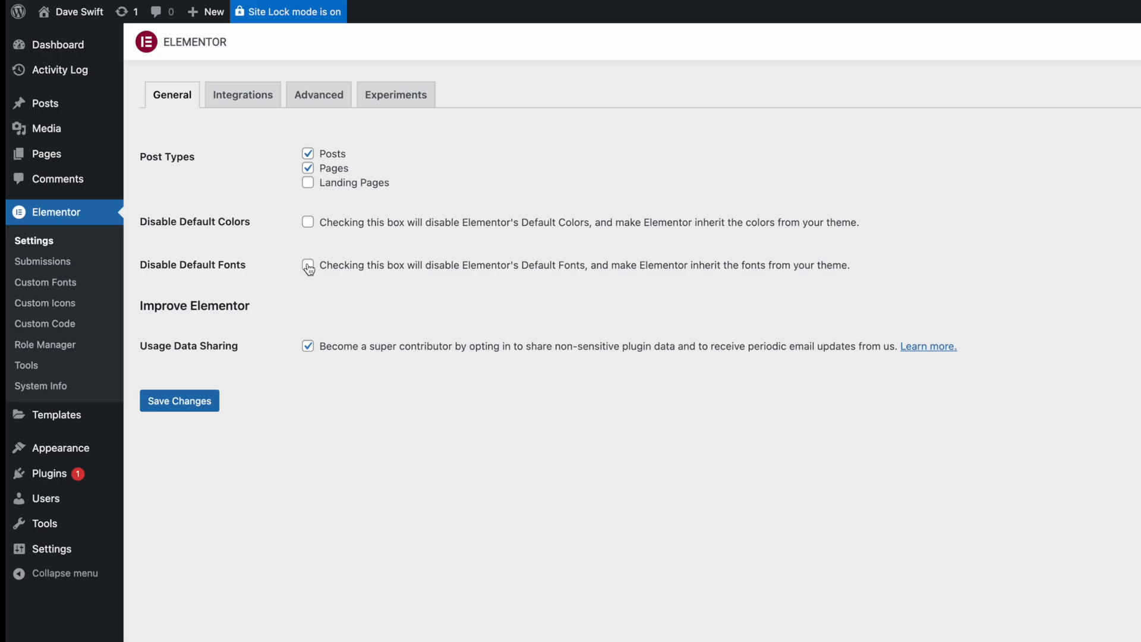
click(309, 222)
click(181, 404)
mouse_move(77, 12)
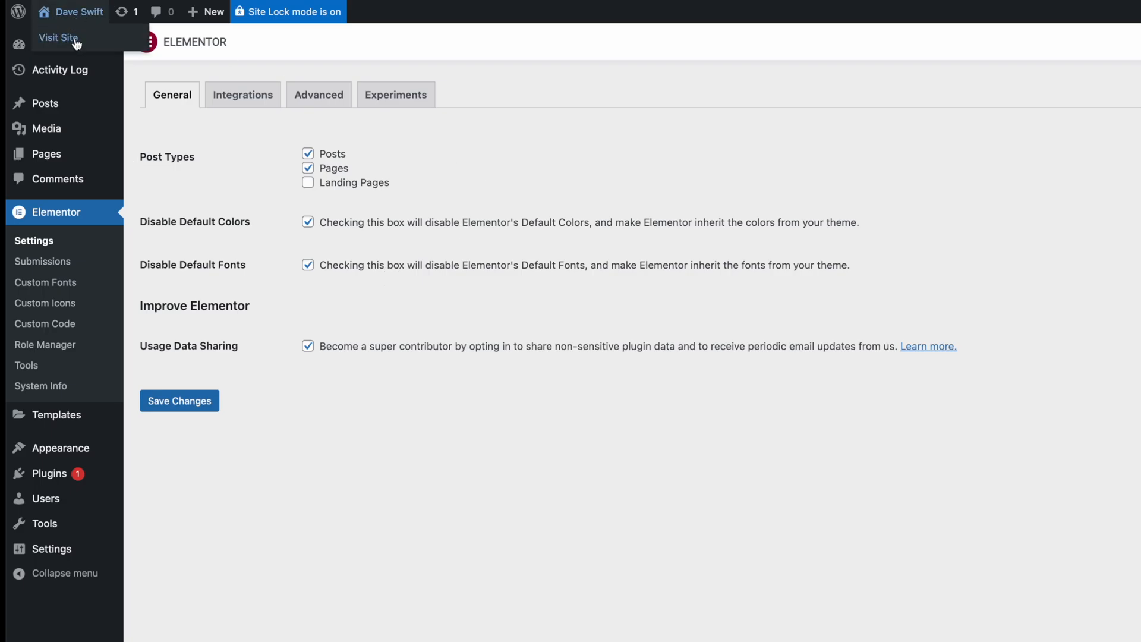
click(76, 40)
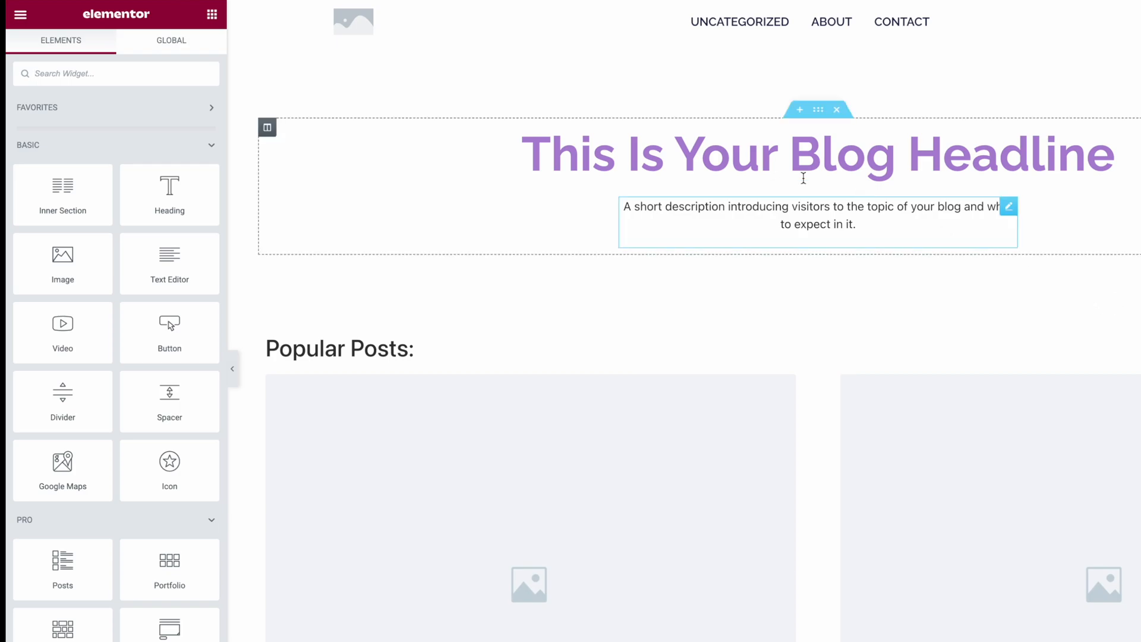
Step: Reopen the theme typography in the site settings and set the link color to the Accent (10%) global color
click(19, 18)
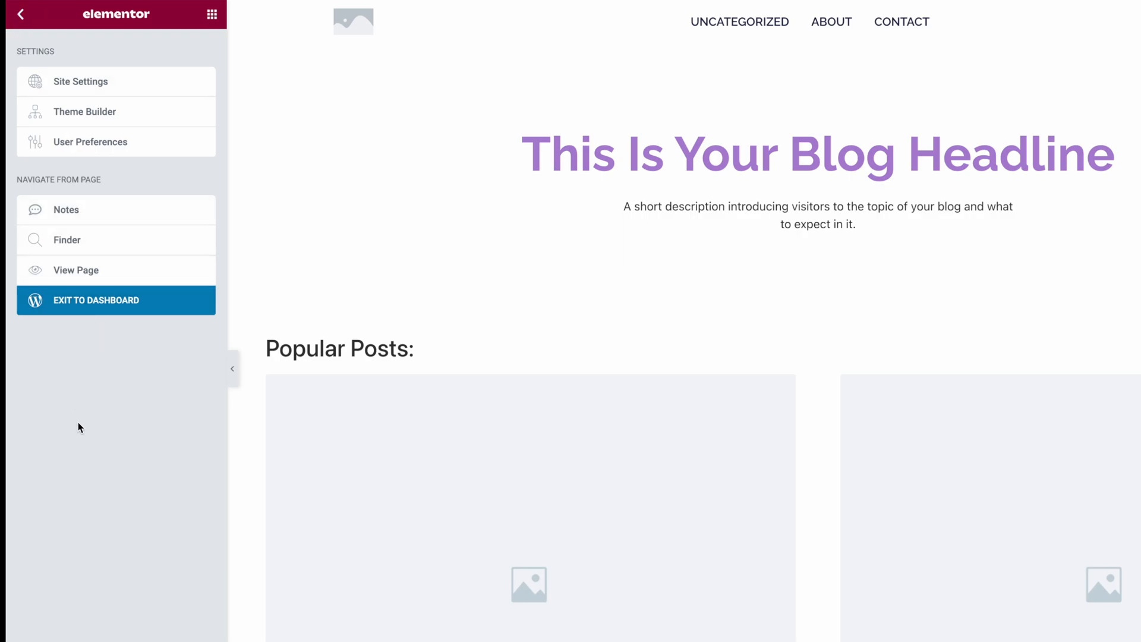
click(58, 87)
click(92, 182)
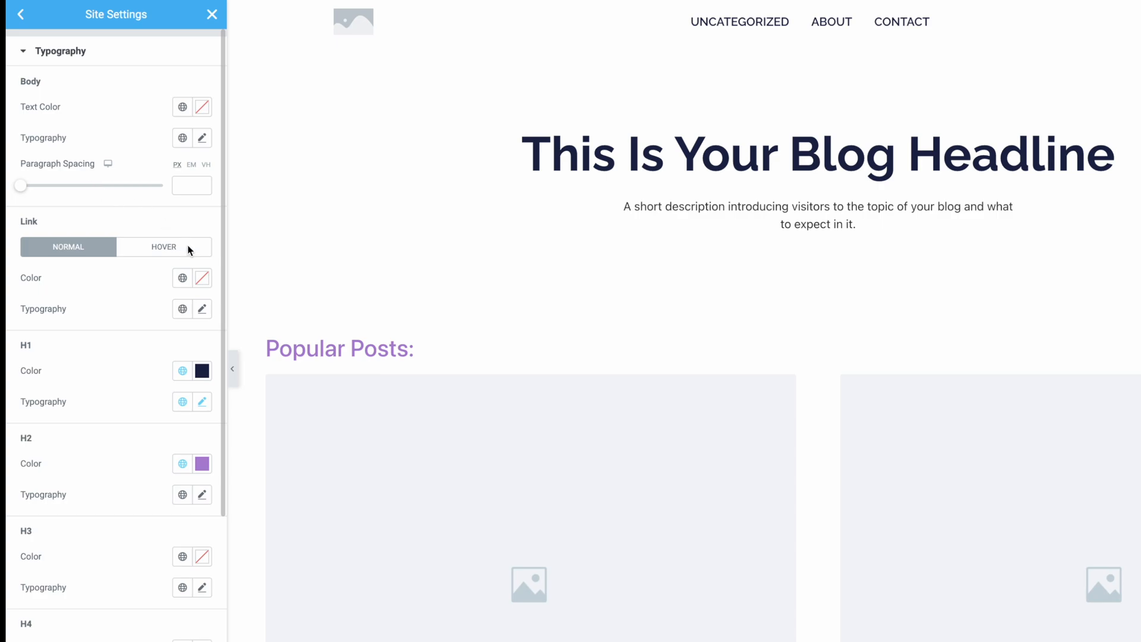
click(183, 278)
click(77, 422)
Step: Apply the Secondary HL global font to H2 and the Primary Headline color to the blog post titles' heading level
scroll(160, 364, down, 2)
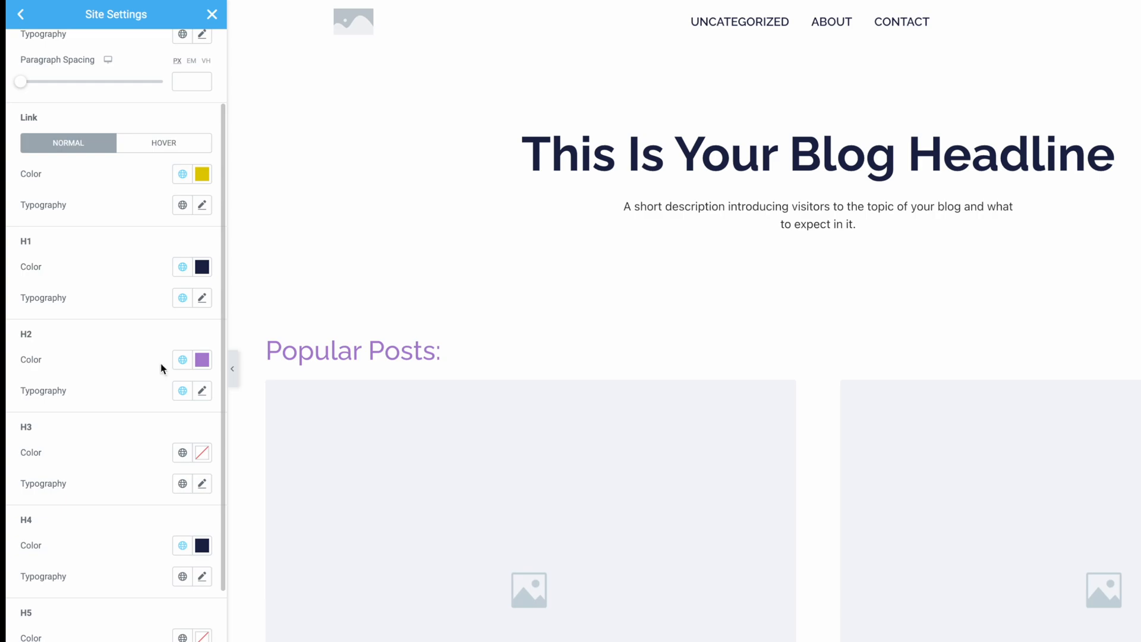
click(182, 452)
click(90, 522)
scroll(178, 368, up, 2)
click(182, 108)
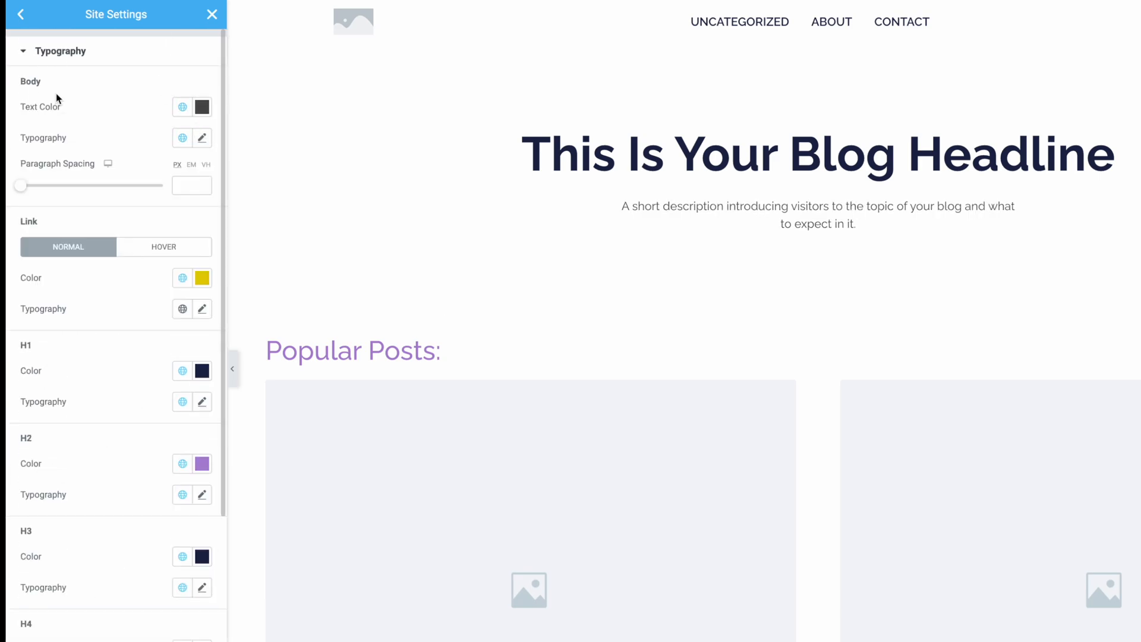
scroll(120, 173, down, 1)
scroll(128, 238, up, 1)
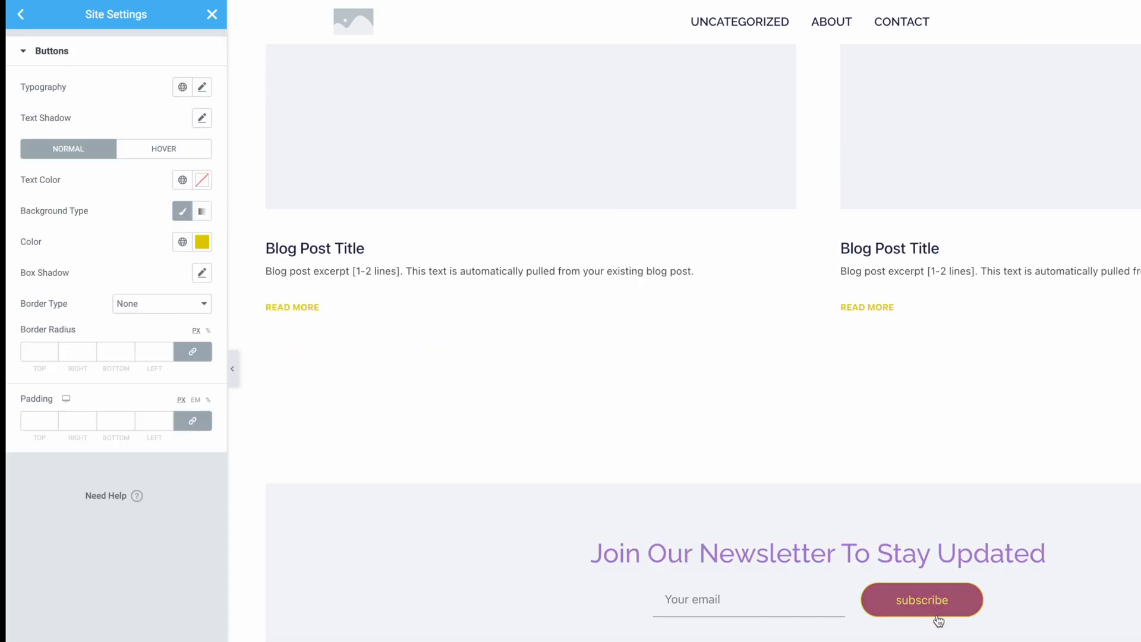
Step: Set the theme buttons' typography to the Button Text global font and their normal text color to Neutral (60%)
click(184, 90)
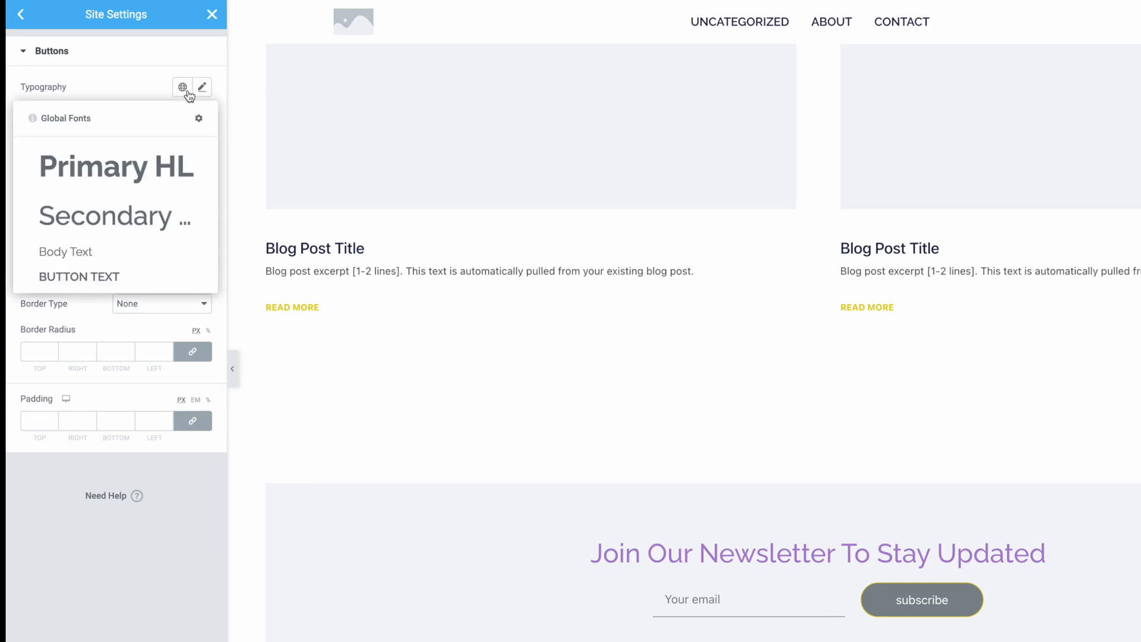
click(79, 279)
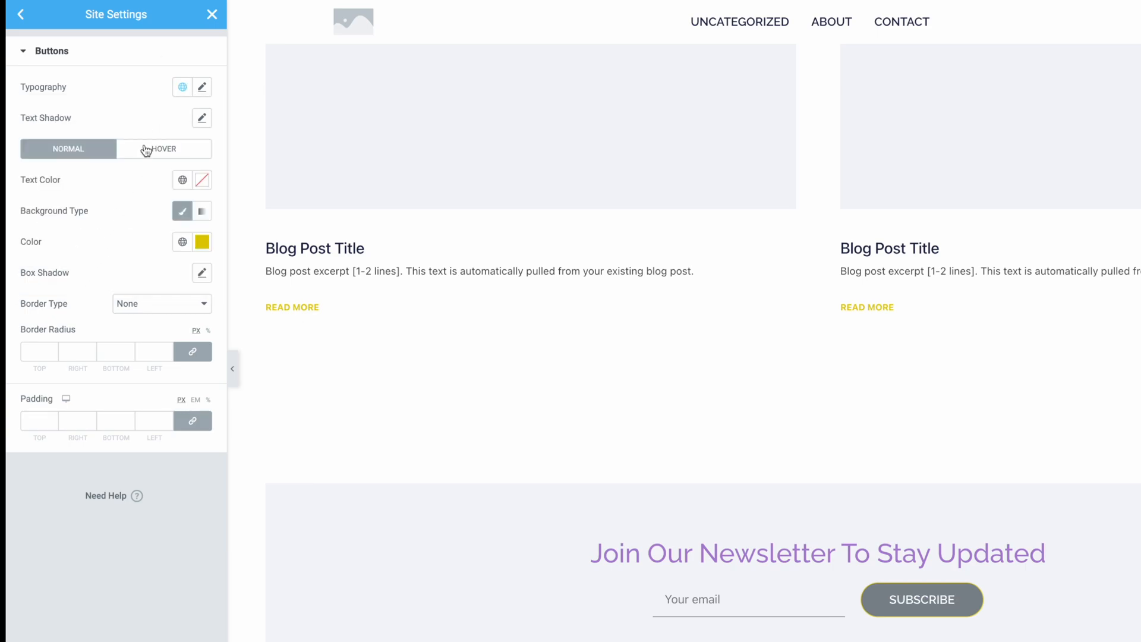
click(182, 180)
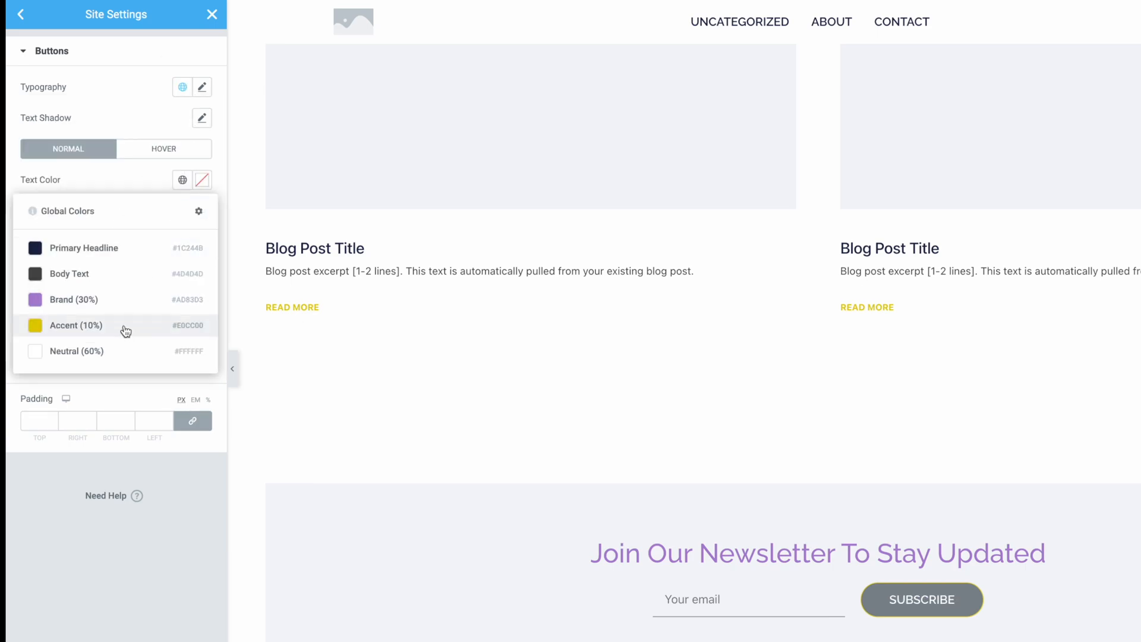
click(117, 350)
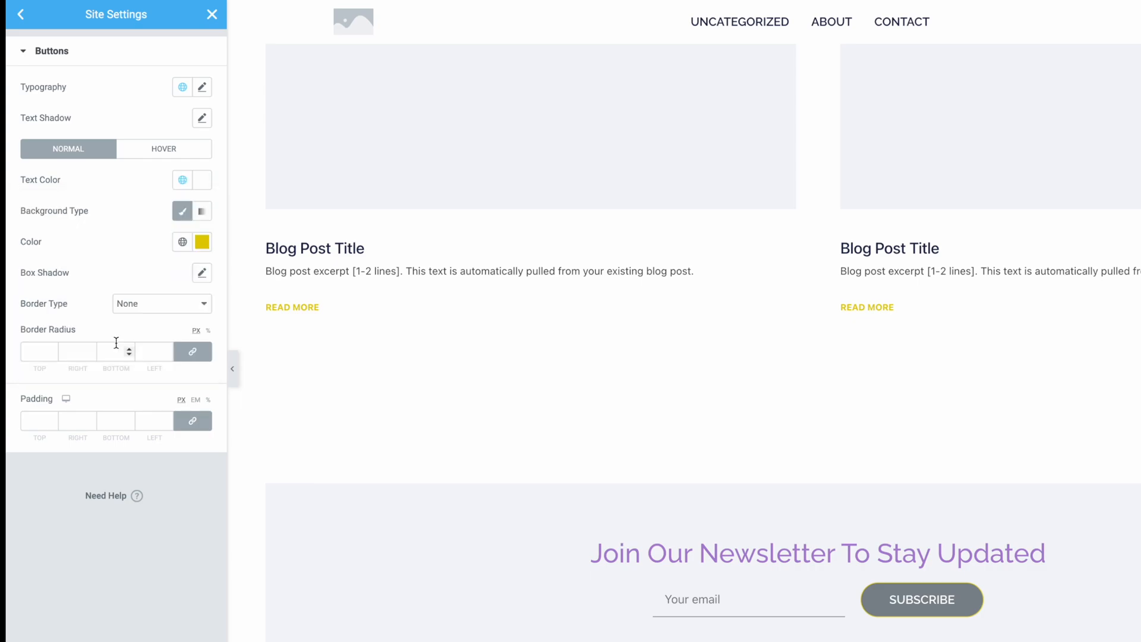
Step: Set the theme buttons' normal background color to Accent (10%) and look through the available border types
click(183, 243)
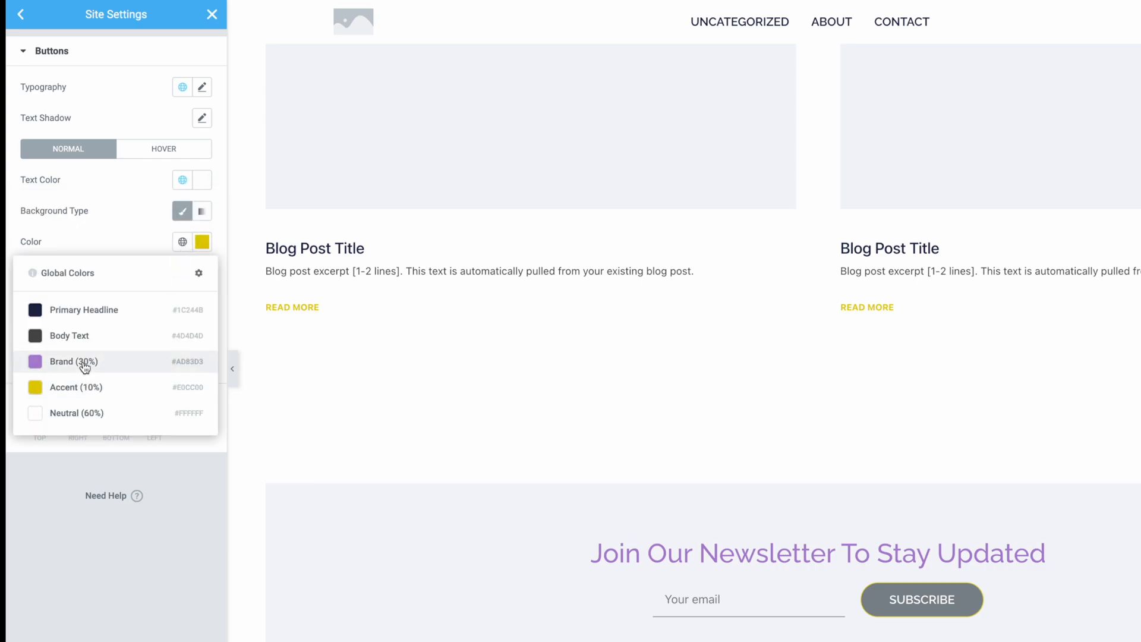
click(83, 388)
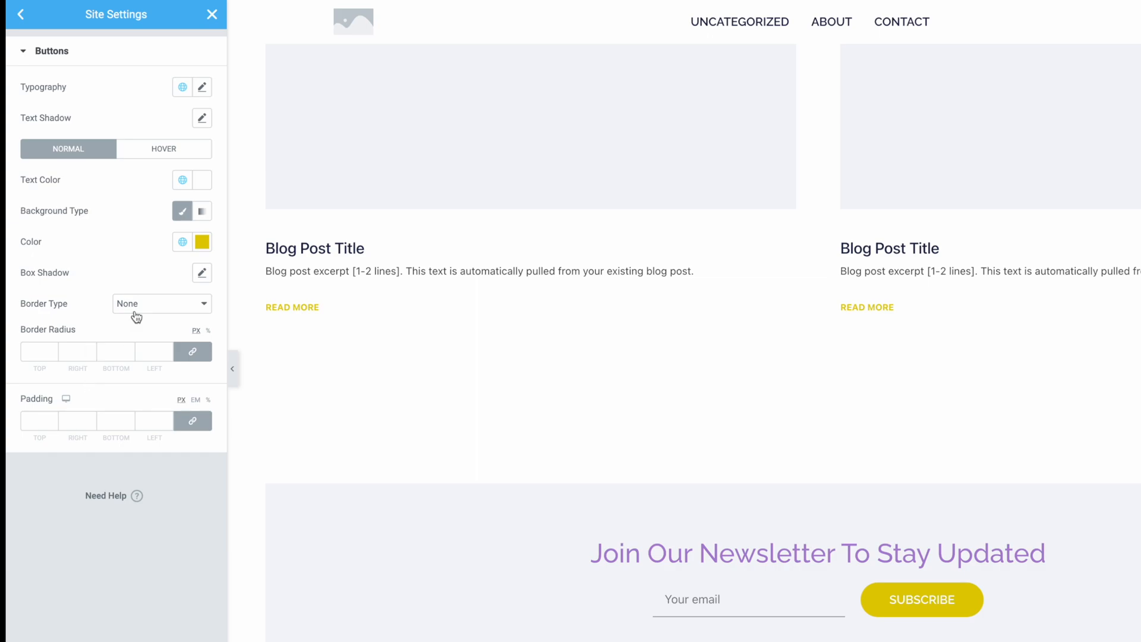
click(173, 315)
click(161, 301)
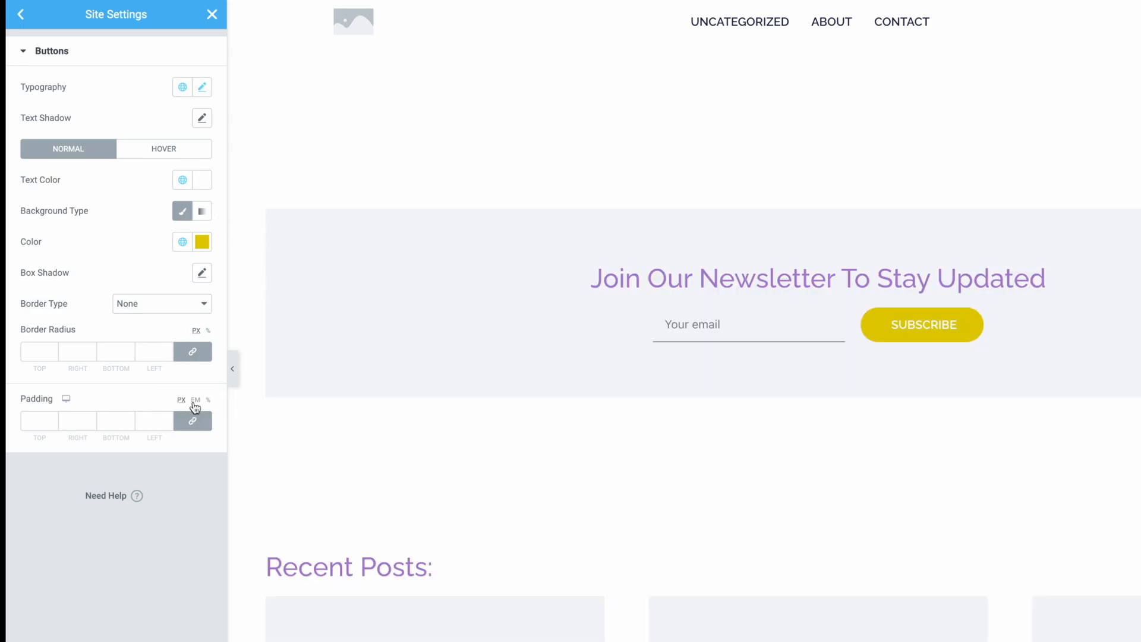
Step: Set the theme buttons' hover state to Primary Headline text on a Neutral (60%) background color
click(171, 154)
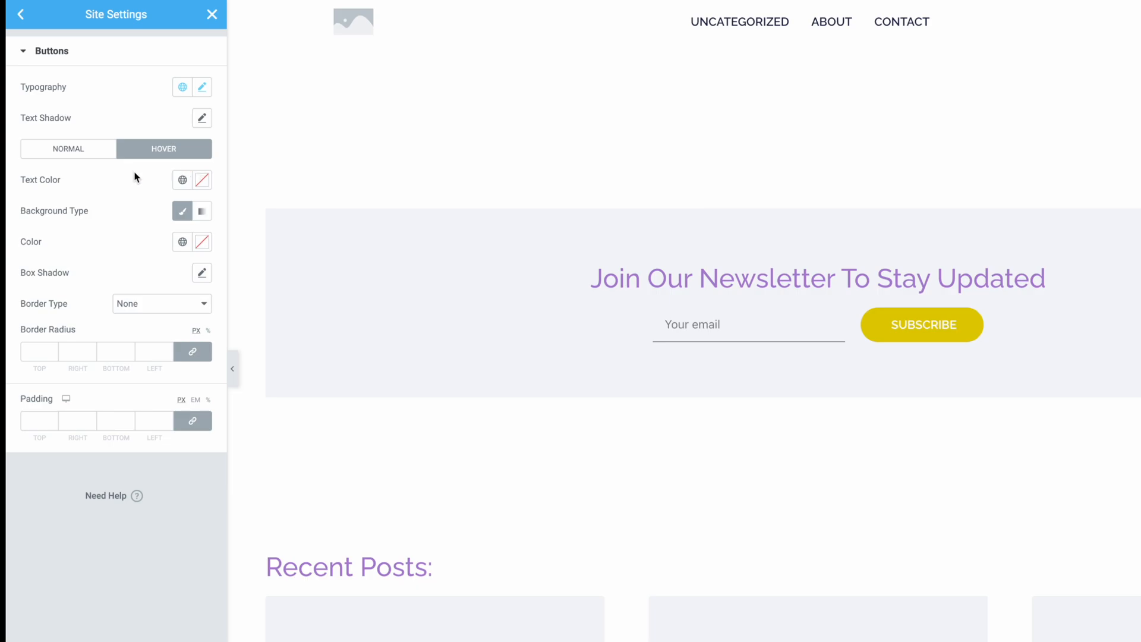
click(183, 181)
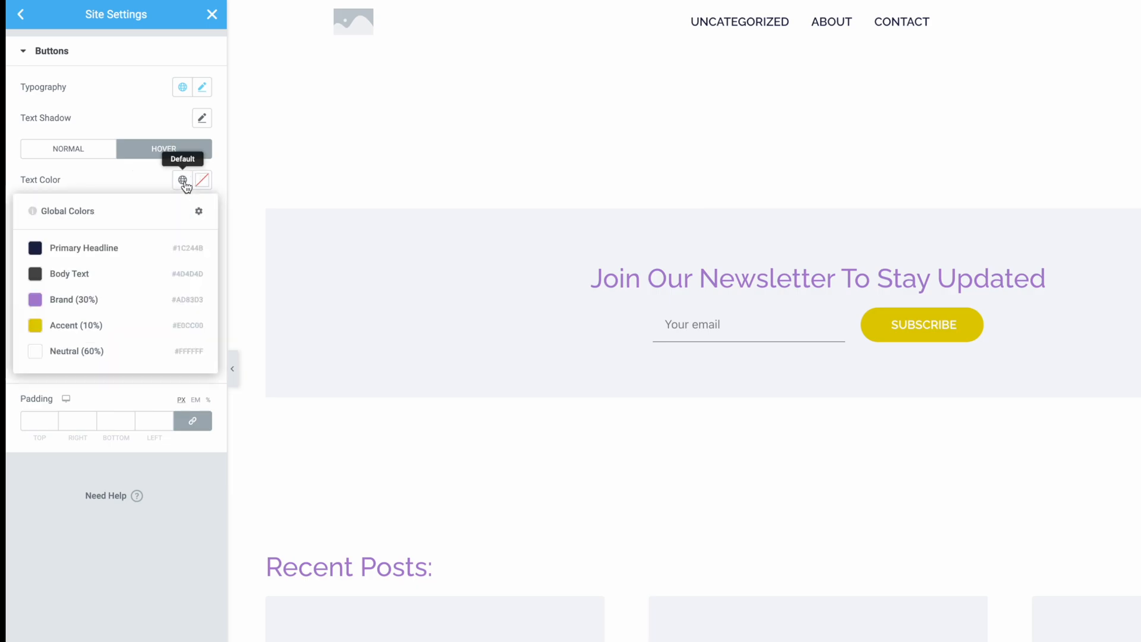
click(71, 248)
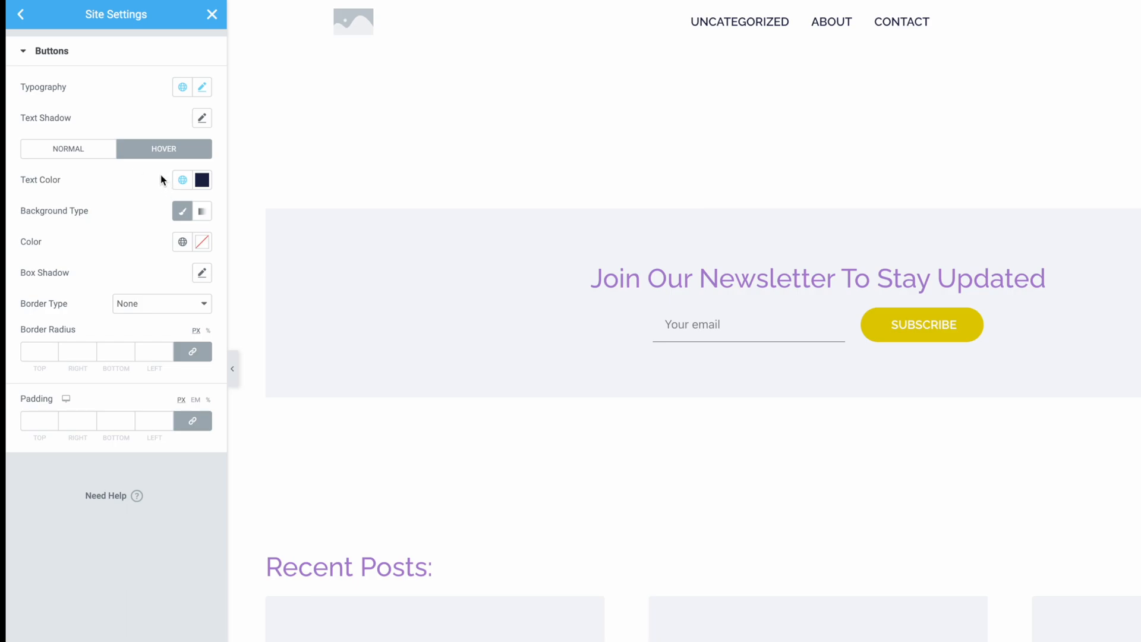
click(183, 244)
click(79, 412)
Step: Give the theme buttons' hover state a solid border of width 1 in the Accent (10%) global color
click(158, 306)
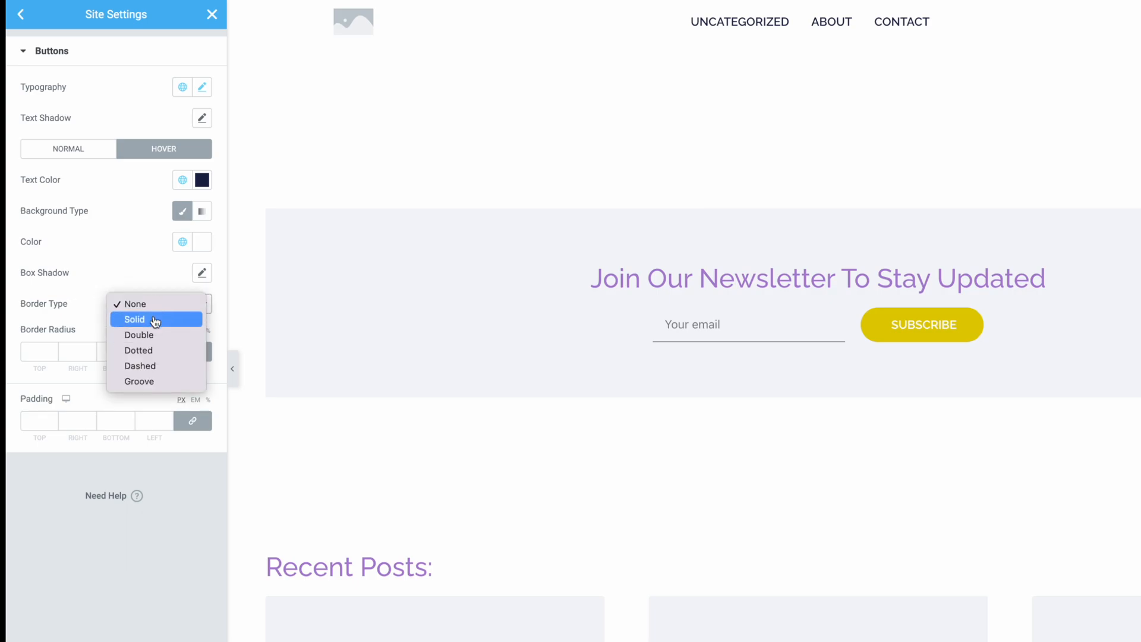
click(155, 321)
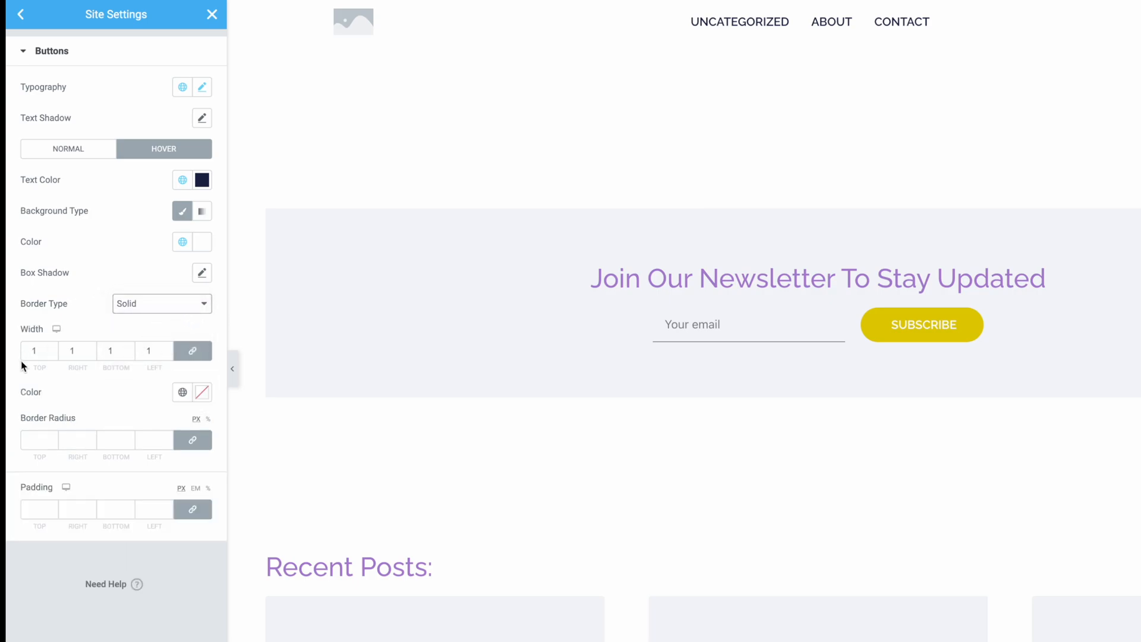
click(183, 393)
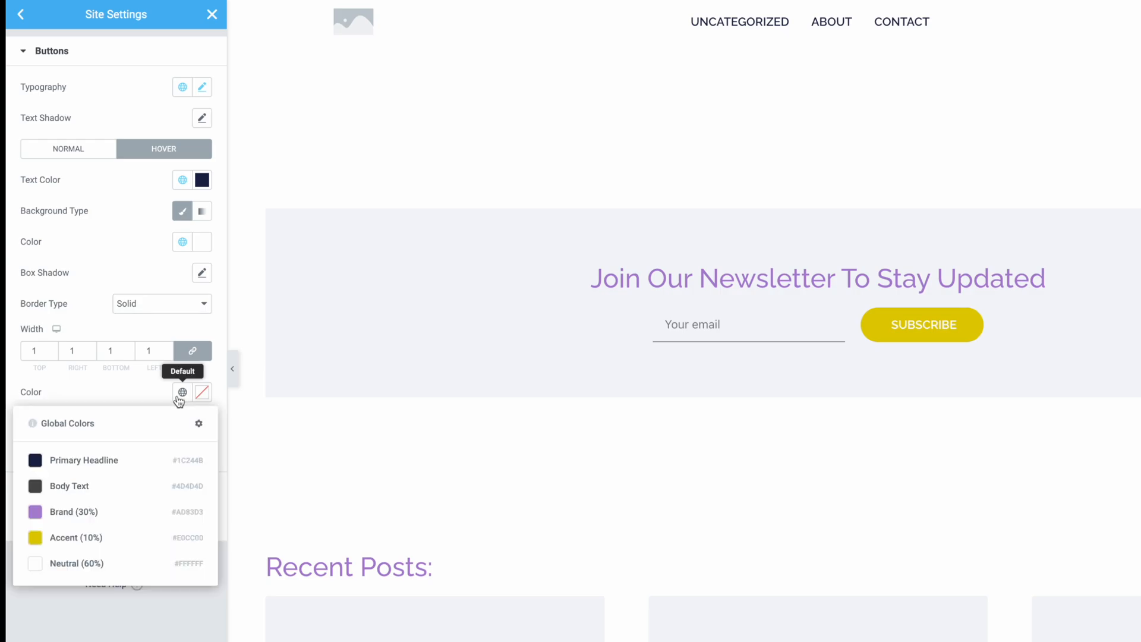
click(92, 537)
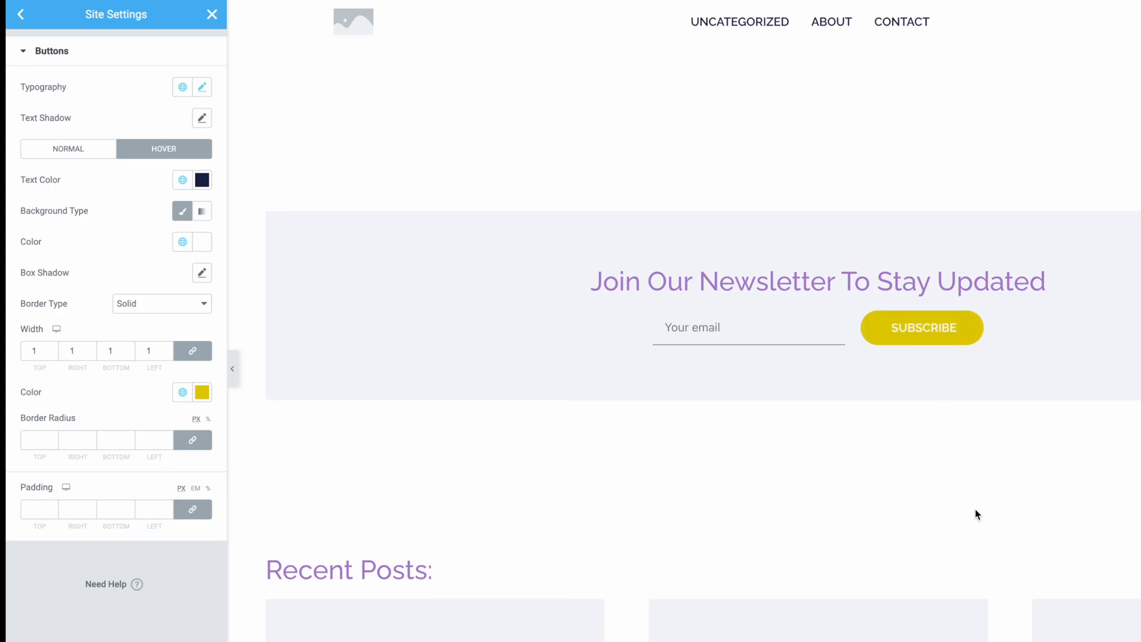
scroll(975, 514, up, 3)
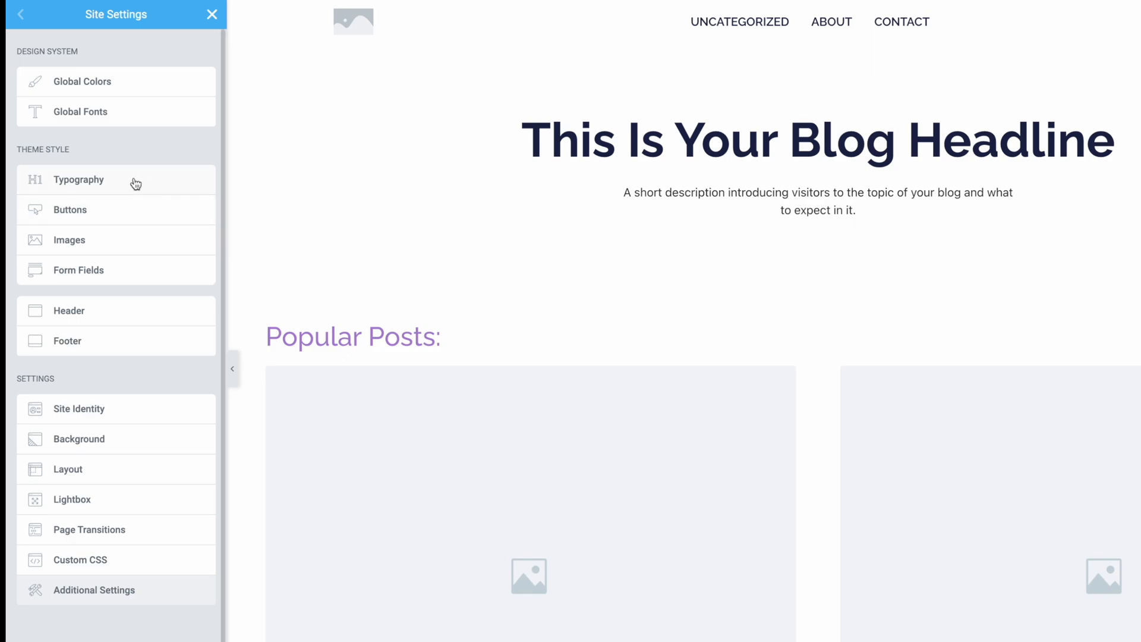
Step: Open the header for editing, delete its Site Logo widget and place a Site Title widget there instead
click(212, 15)
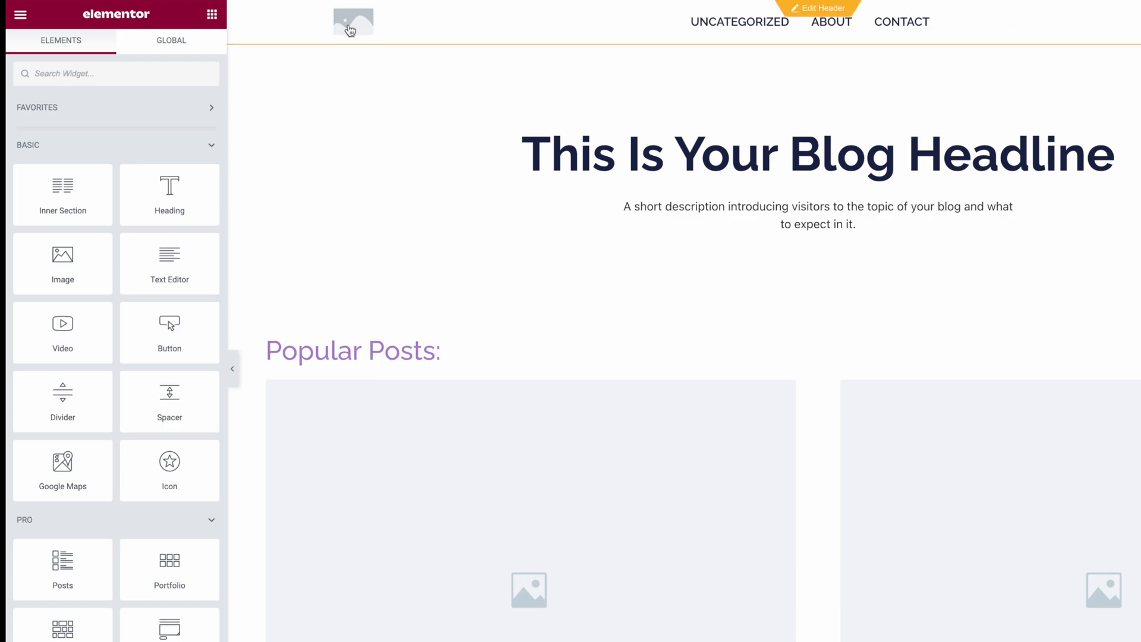
click(821, 14)
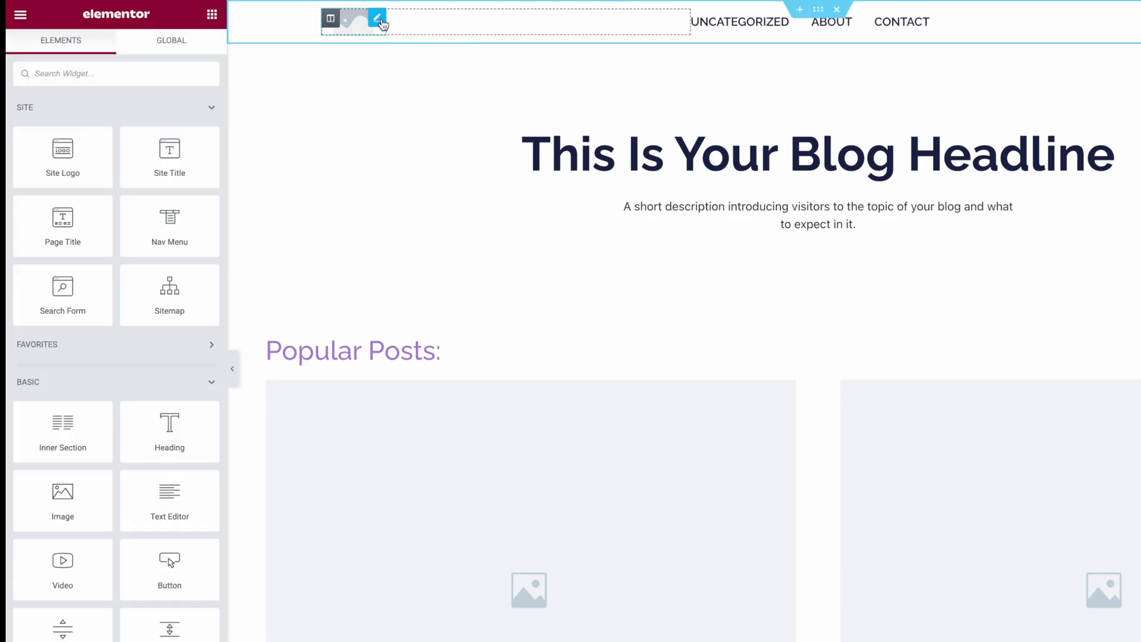
click(379, 20)
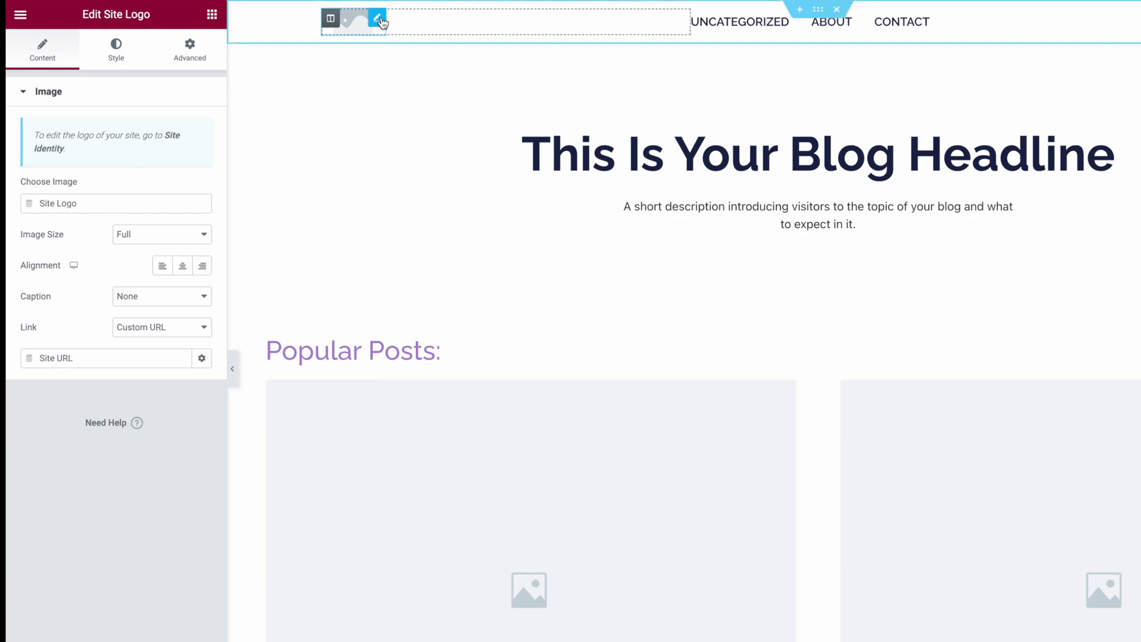
right_click(381, 22)
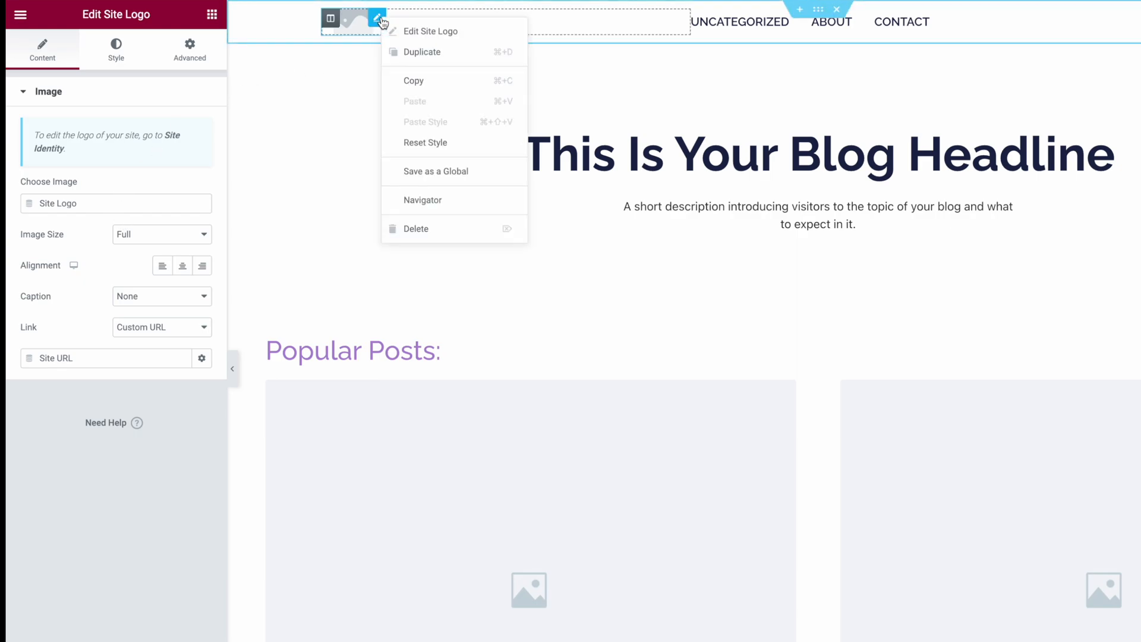
click(436, 229)
drag(167, 162, 390, 27)
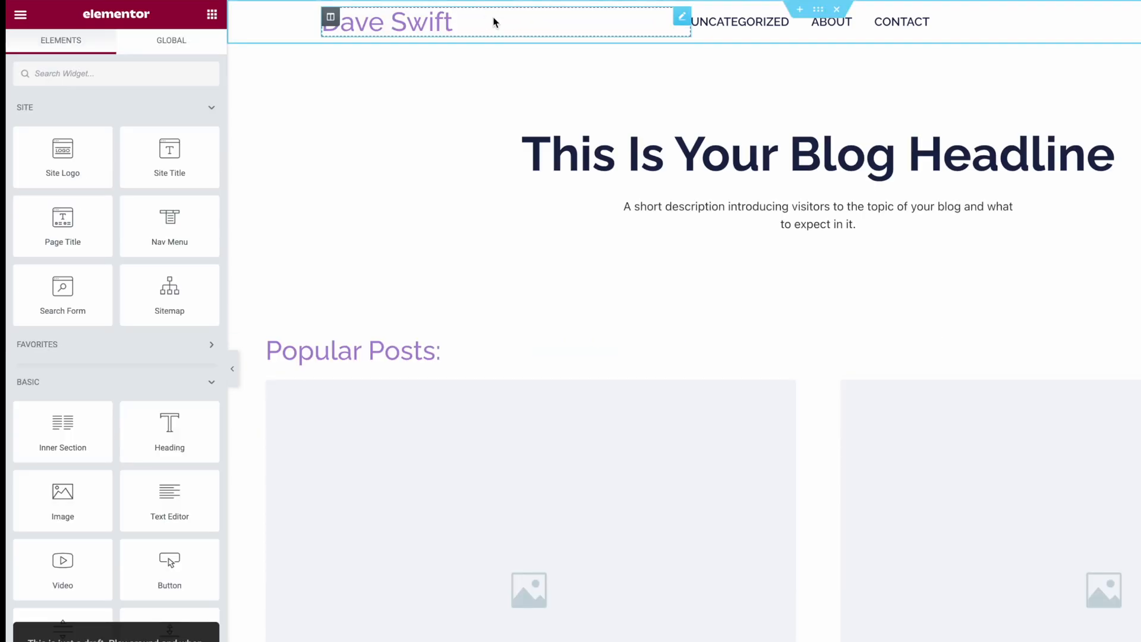
click(492, 21)
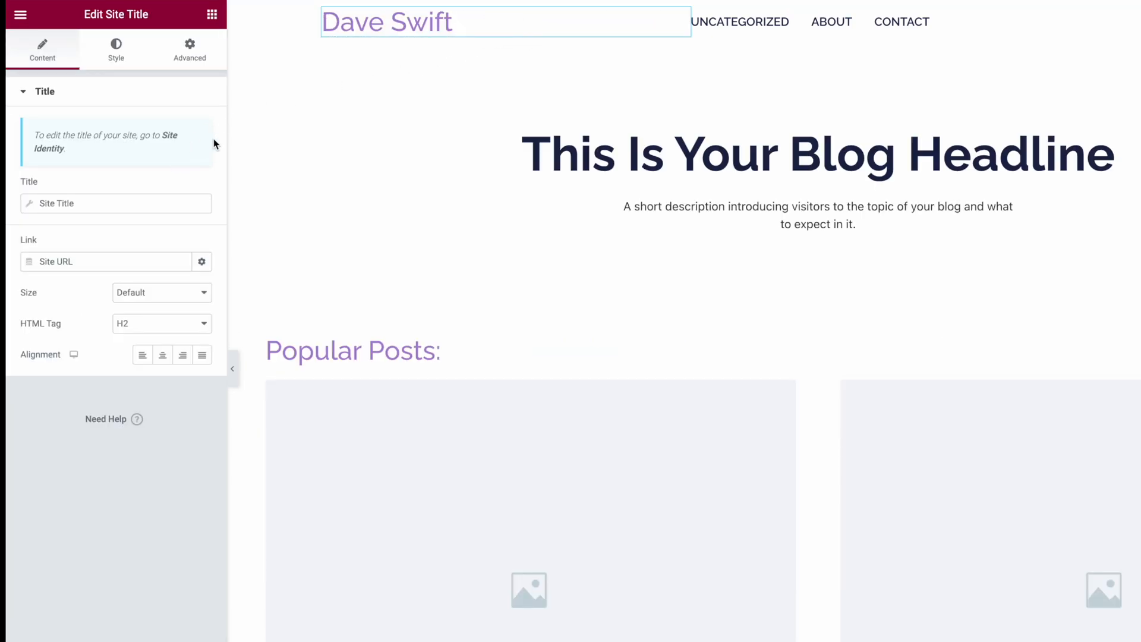
Step: Open the Site Identity settings and replace the site description with text beginning "Stream lining software stacks and helping"
click(170, 139)
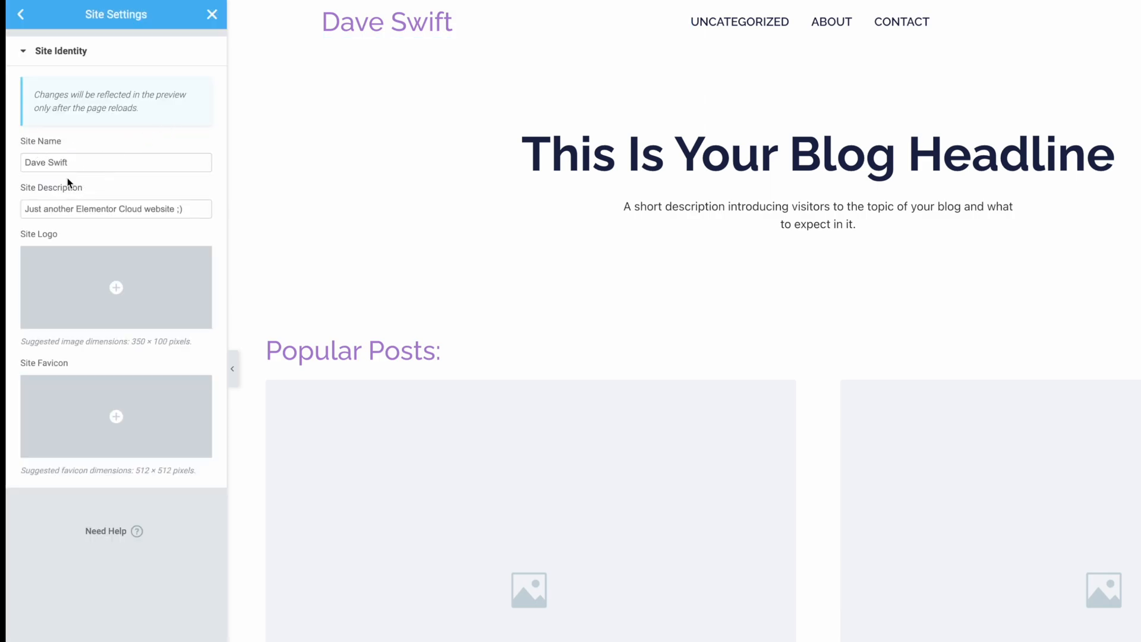
click(206, 210)
key(ctrl+a)
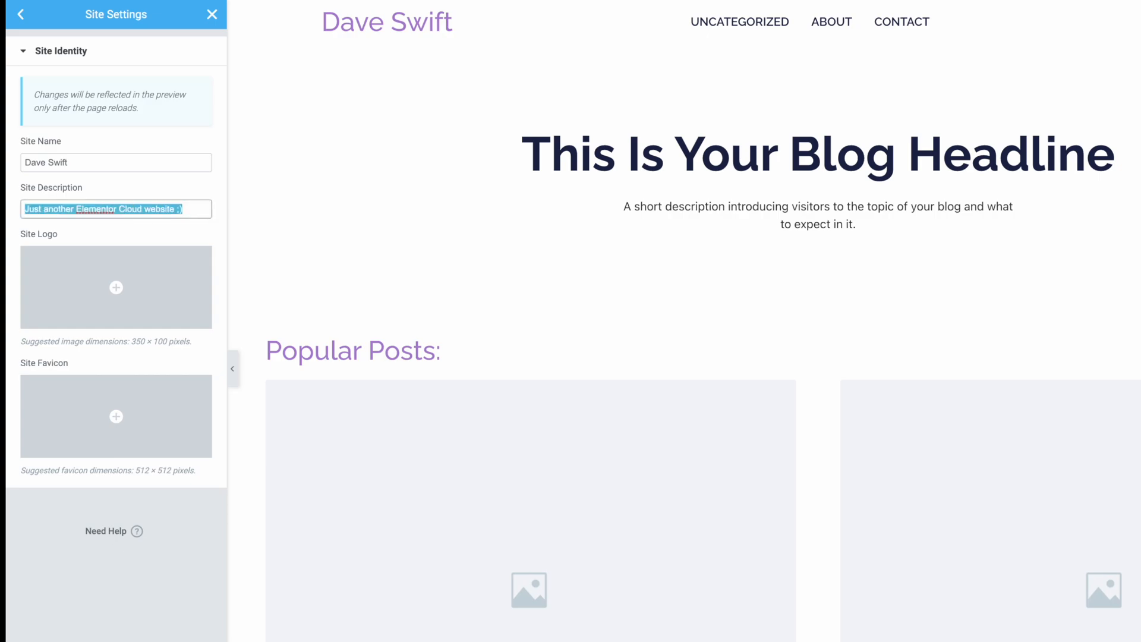
key(ctrl+v)
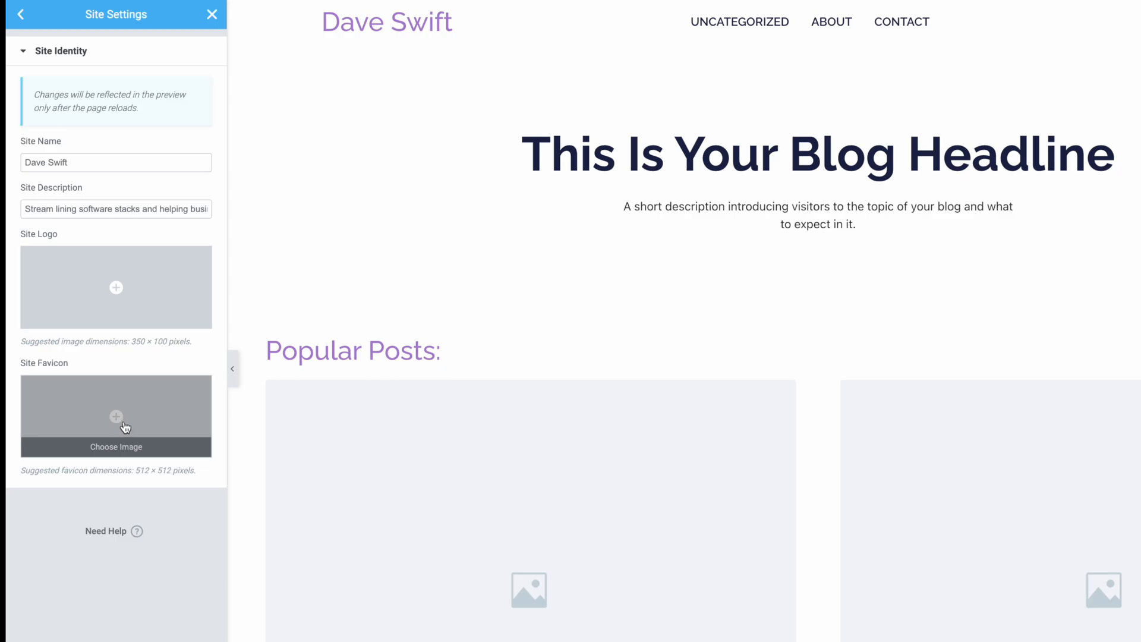
Step: Upload the portrait photo to the media library and insert it as the site favicon
click(124, 425)
drag(588, 368, 631, 287)
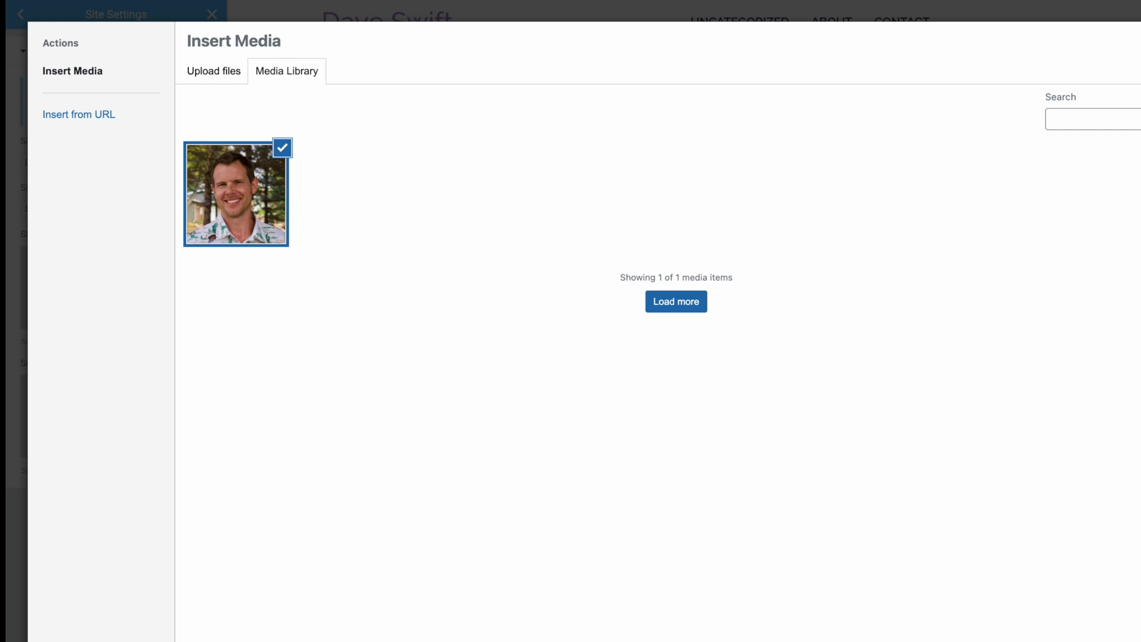
click(1137, 637)
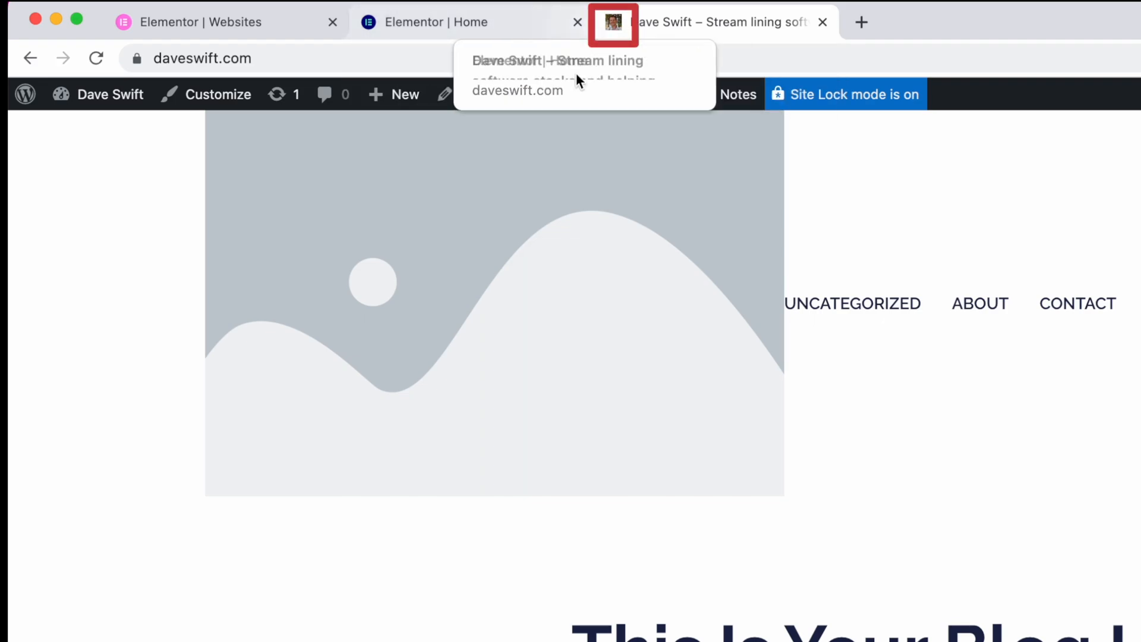
click(440, 23)
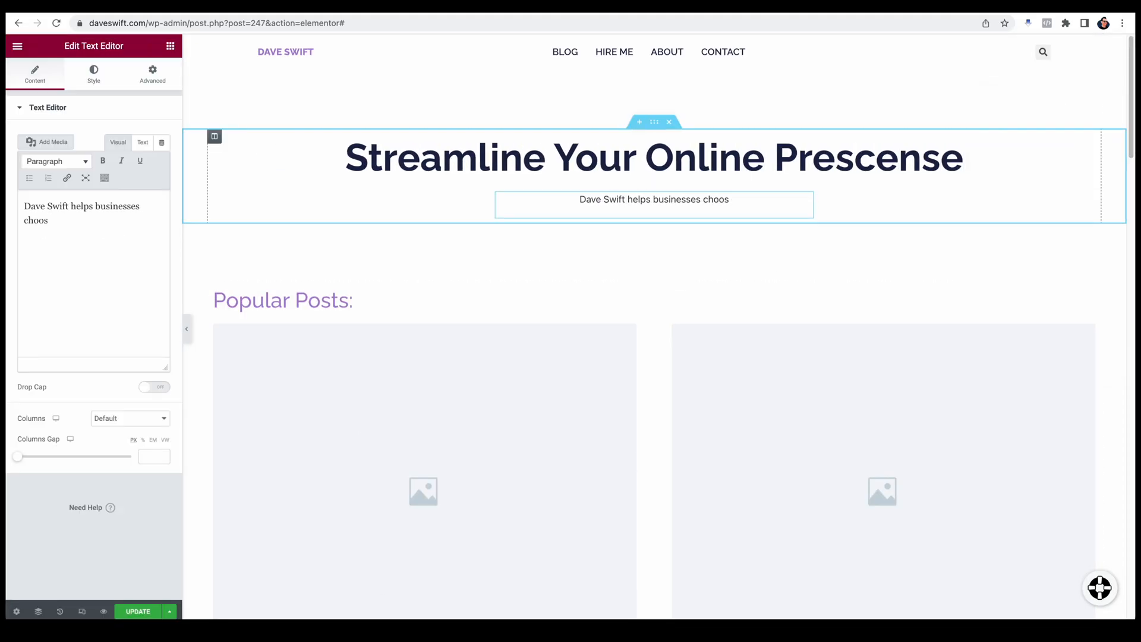
Step: Set the hero headline to "Streamline Your Online Infastructure" and end its description with "future proof their software stack while increasing profitability"
key(BackSpace)
key(BackSpace)
key(BackSpace)
key(BackSpace)
key(BackSpace)
key(BackSpace)
text(future proof their software stack while increasing profitability.)
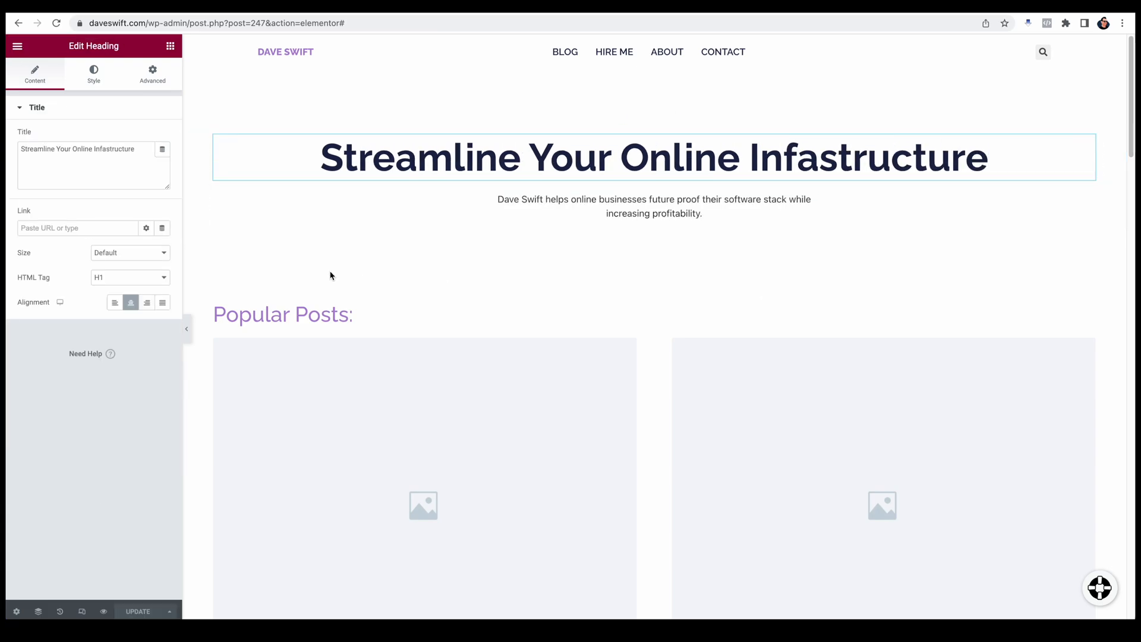
Step: Exit the page editor to the WordPress dashboard and open the Experiments section of the Elementor settings
click(26, 50)
click(66, 280)
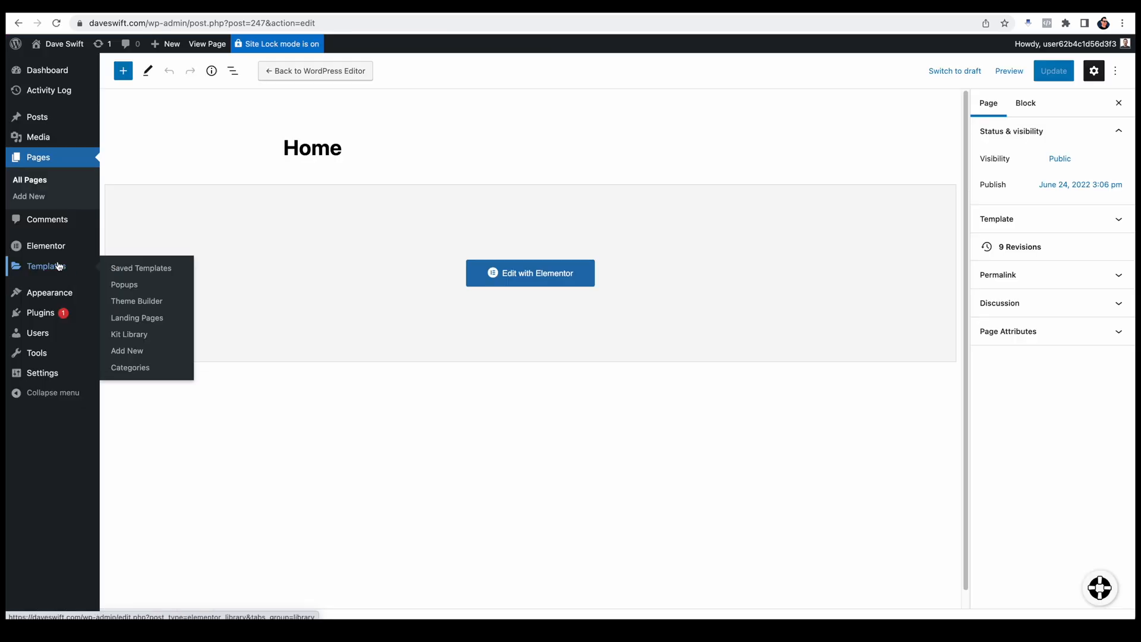
mouse_move(62, 257)
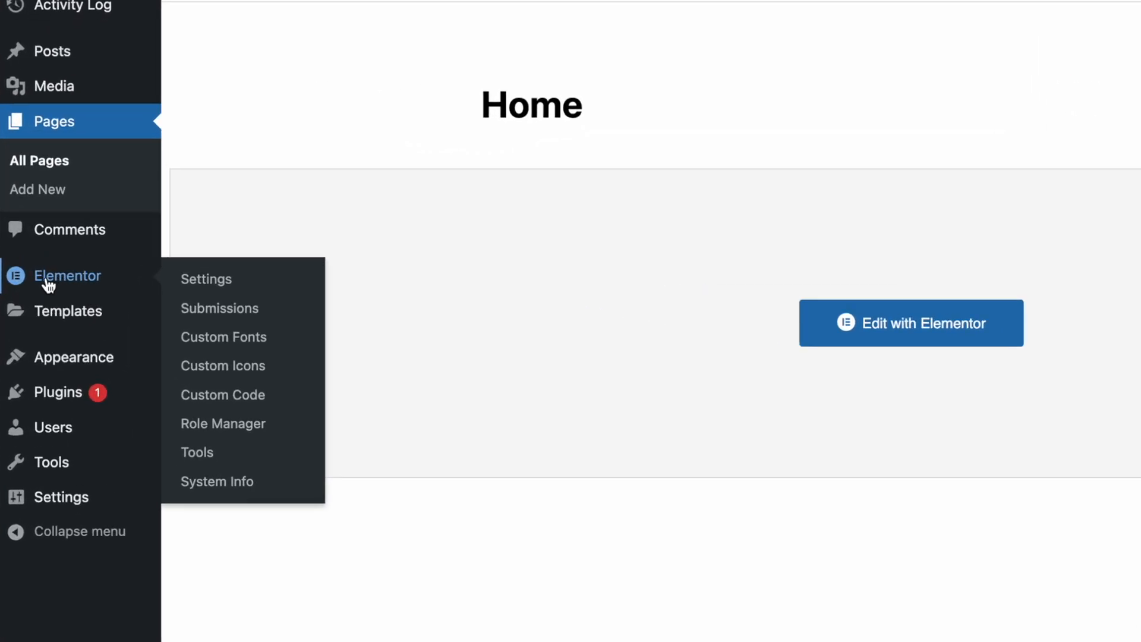
click(217, 289)
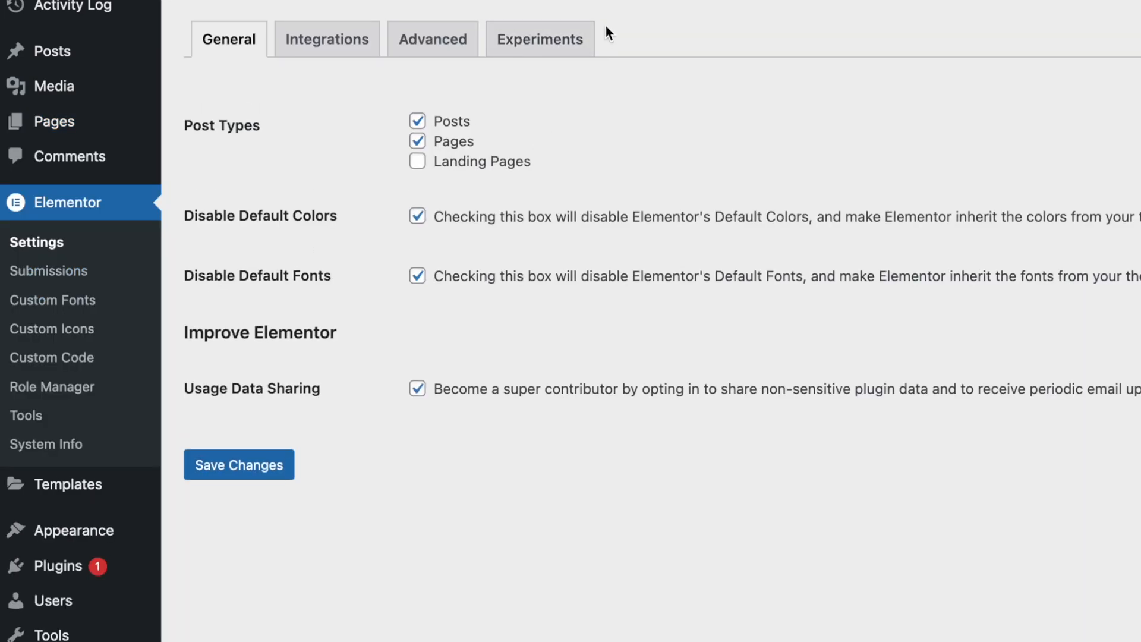
click(572, 41)
Step: Set the Flexbox Container experiment to Active and save the changes
scroll(832, 532, down, 10)
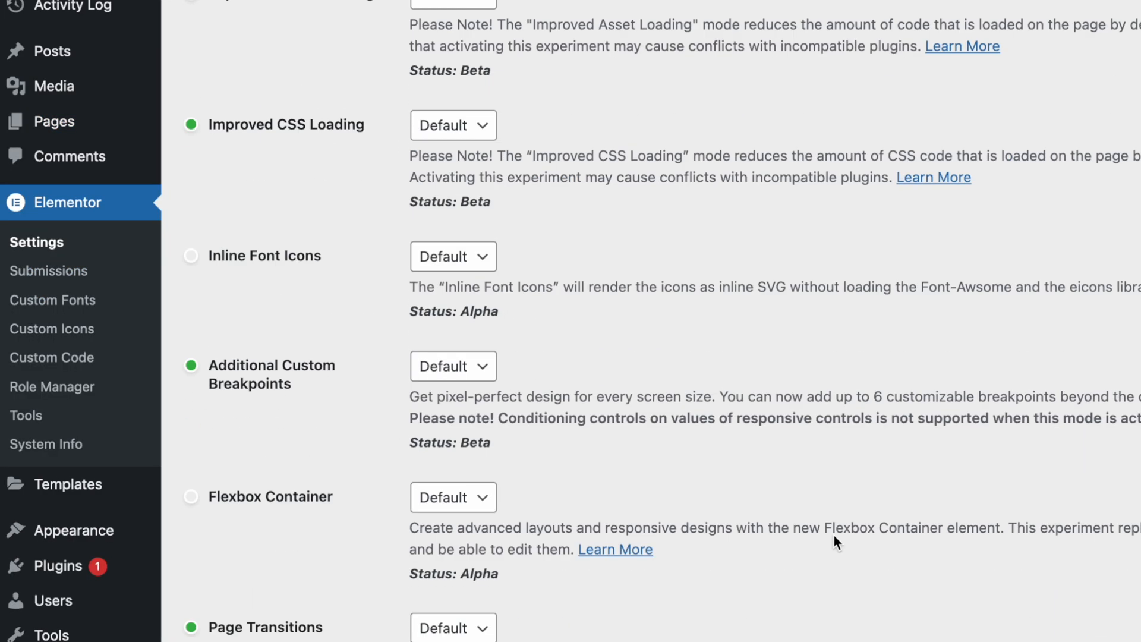
scroll(837, 539, up, 6)
scroll(838, 540, up, 5)
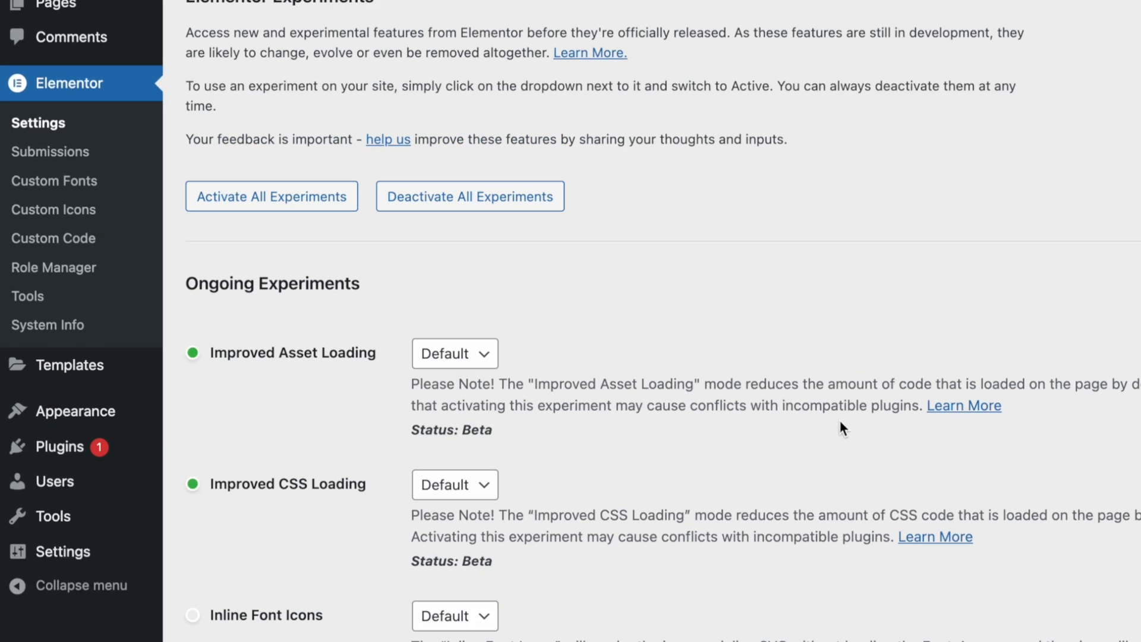
scroll(841, 421, down, 5)
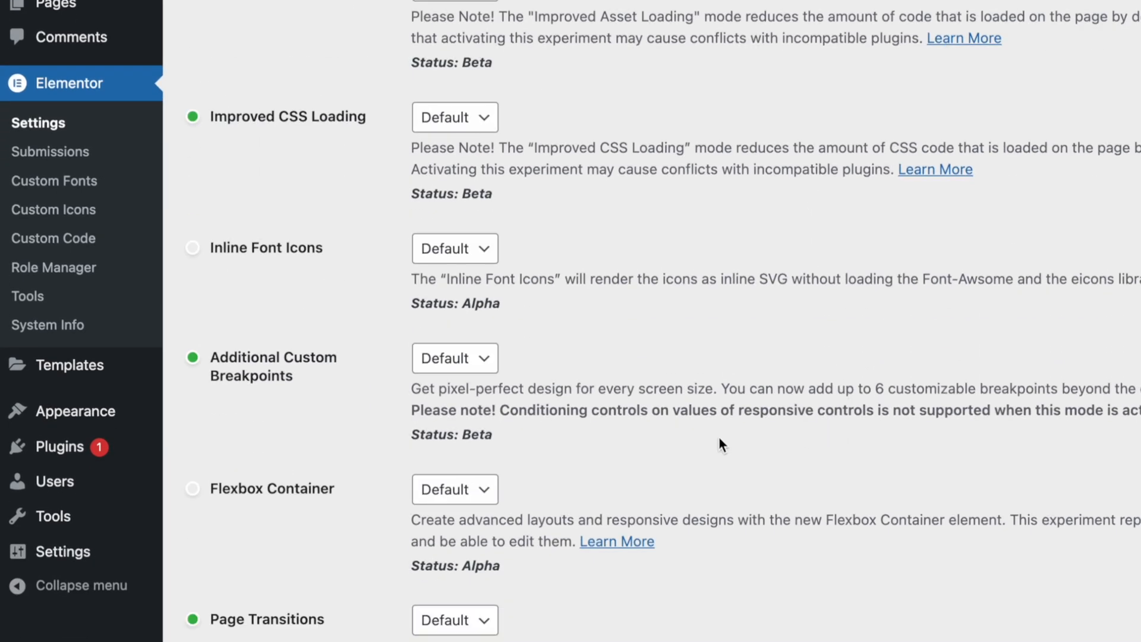
click(463, 502)
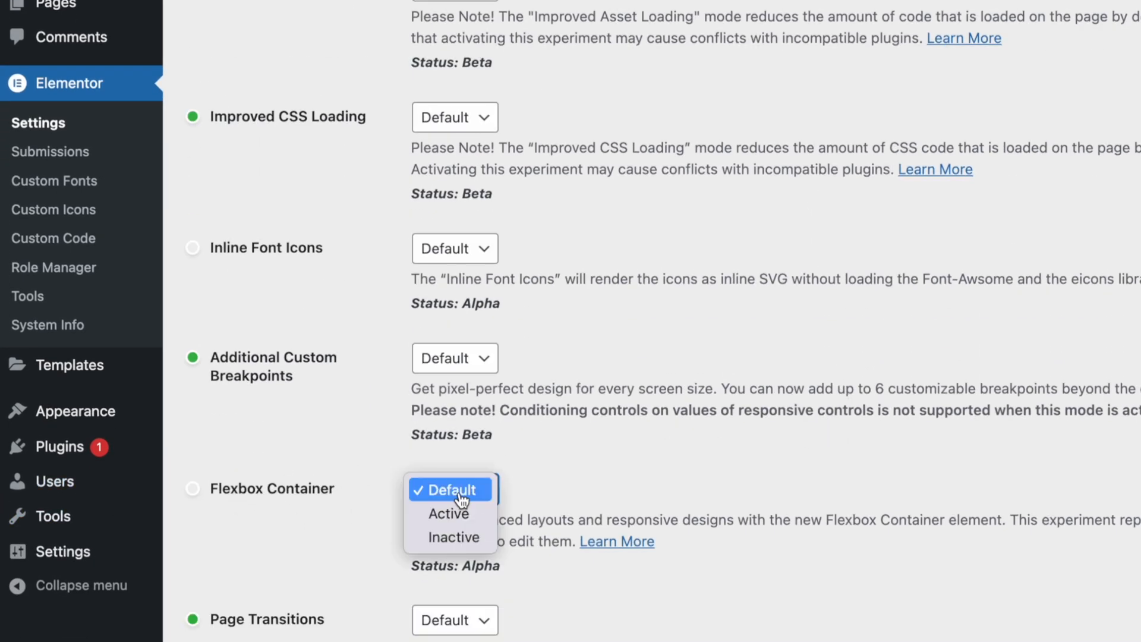
click(476, 517)
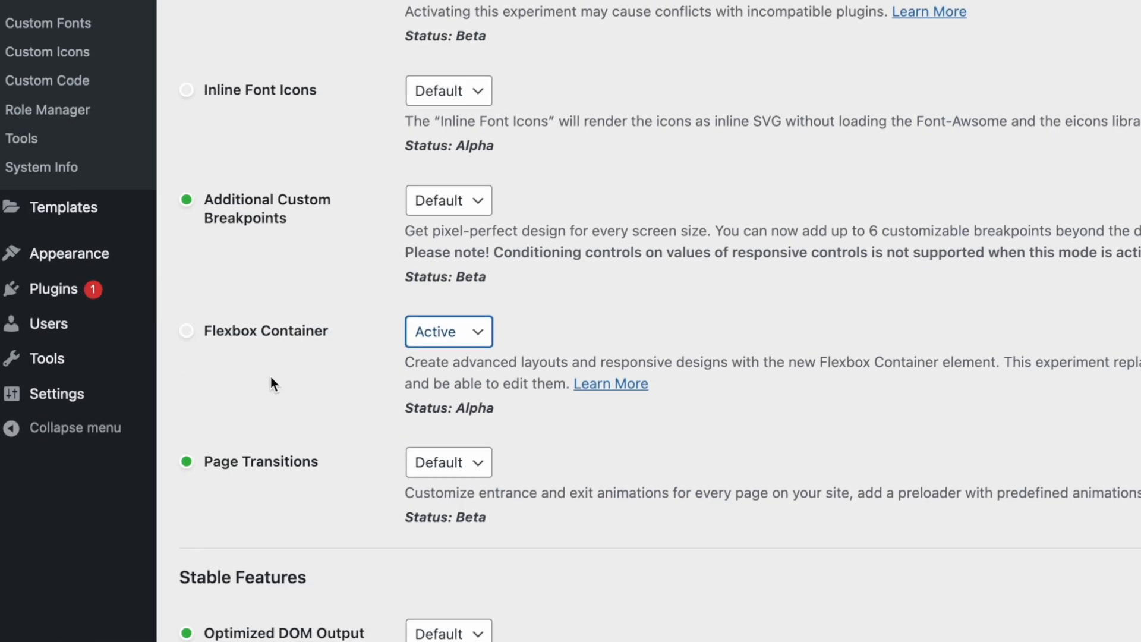
scroll(339, 476, down, 15)
click(234, 570)
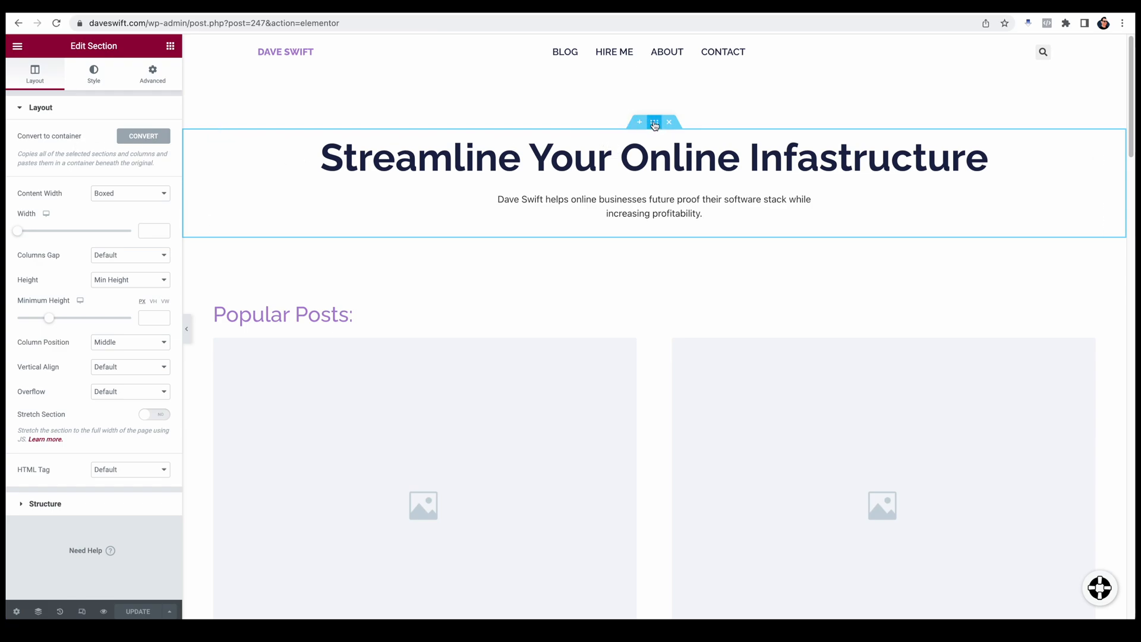
Step: Convert the home page's hero section to a container and delete the original section
click(143, 136)
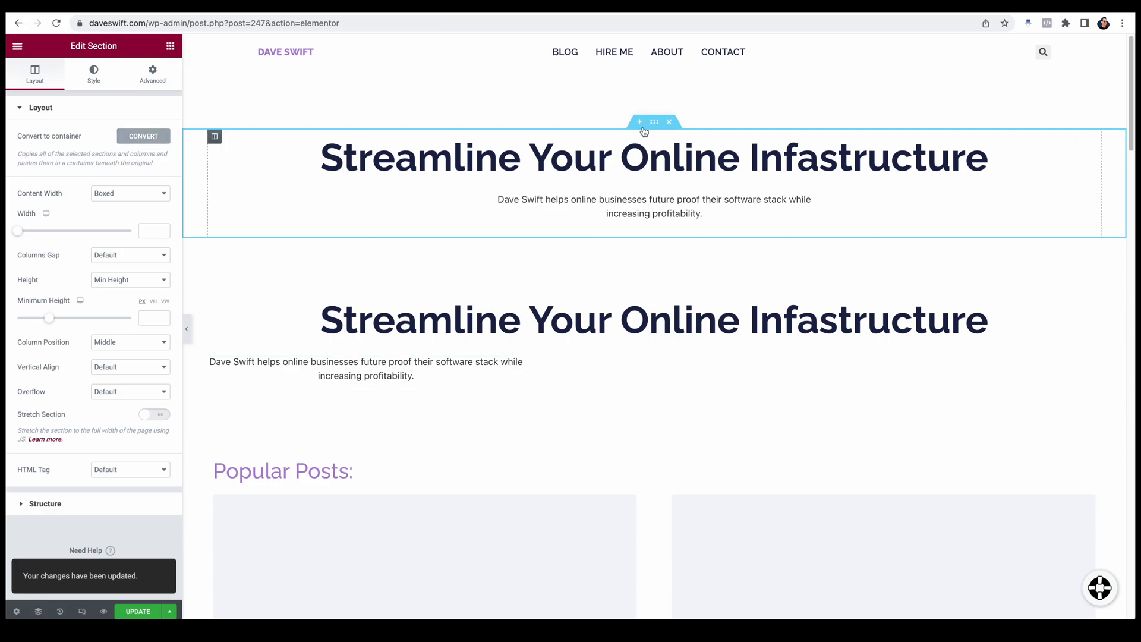
click(669, 123)
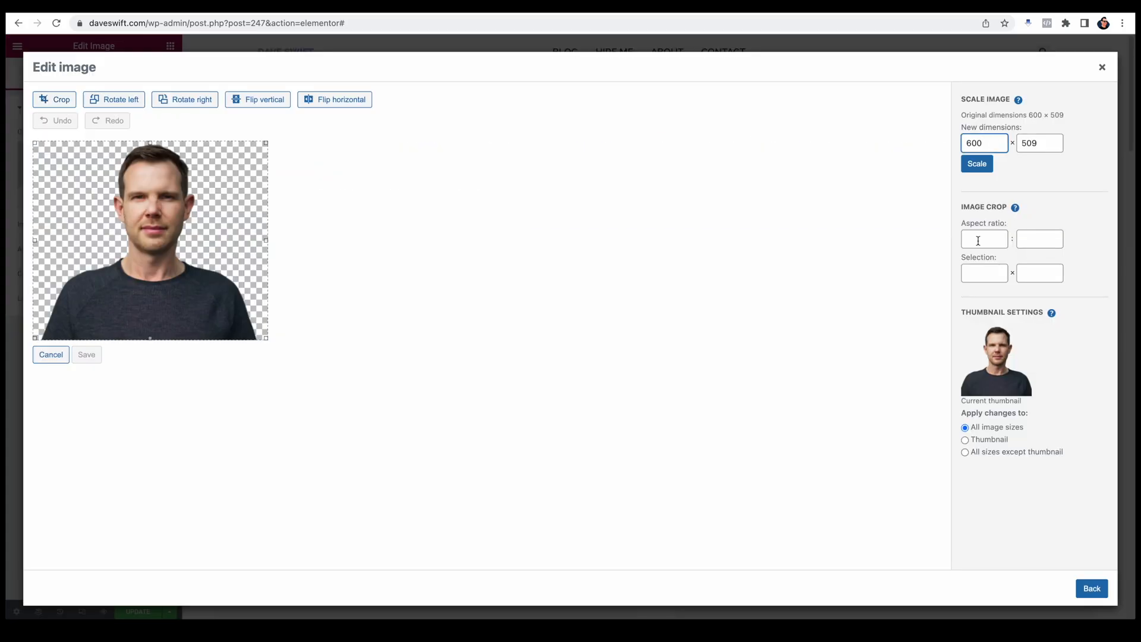
text(400)
click(55, 99)
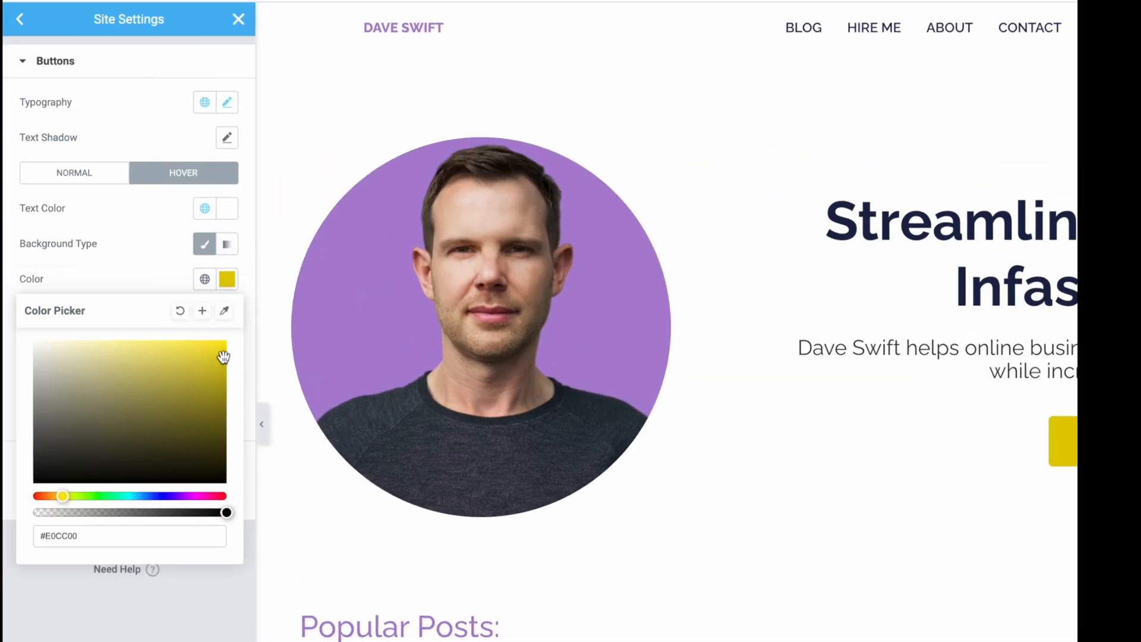
Step: Set the theme buttons' hover background to #EDDC32, saved as a new global color named CTA Hover, and update the site settings
mouse_move(220, 357)
mouse_down()
mouse_move(190, 359)
mouse_move(176, 377)
mouse_move(178, 343)
mouse_up()
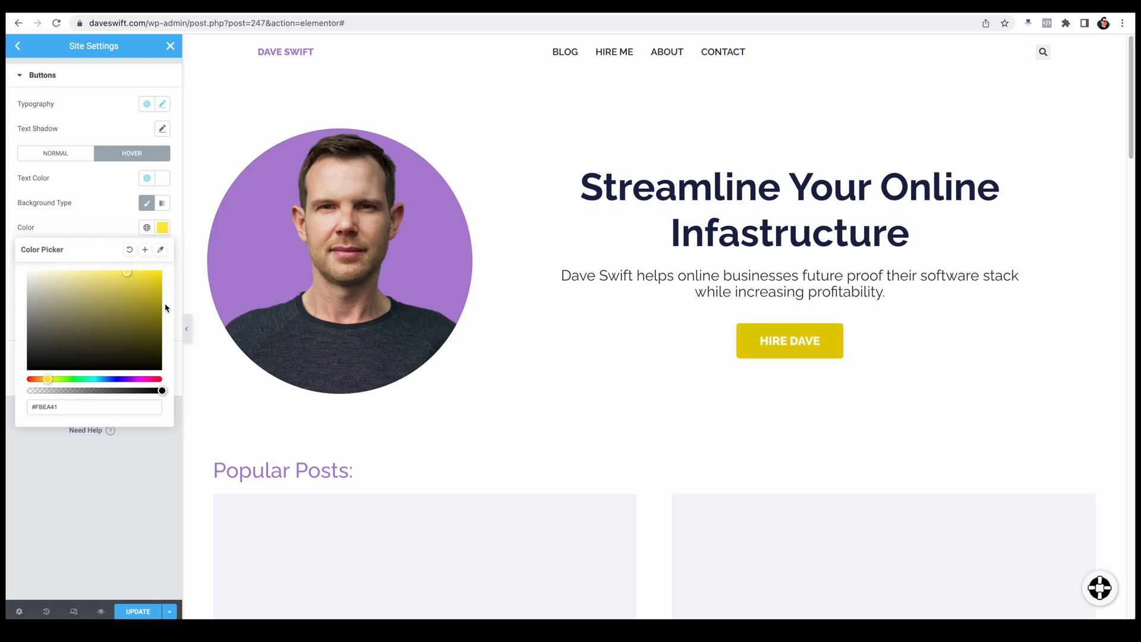
click(146, 252)
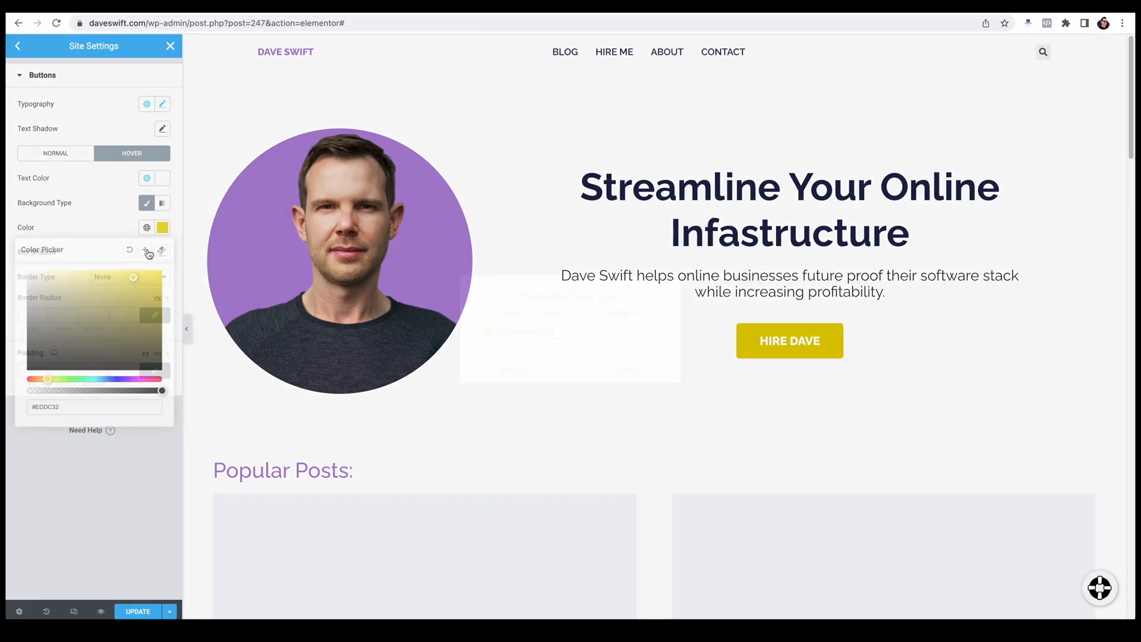
drag(570, 331, 453, 334)
text(A)
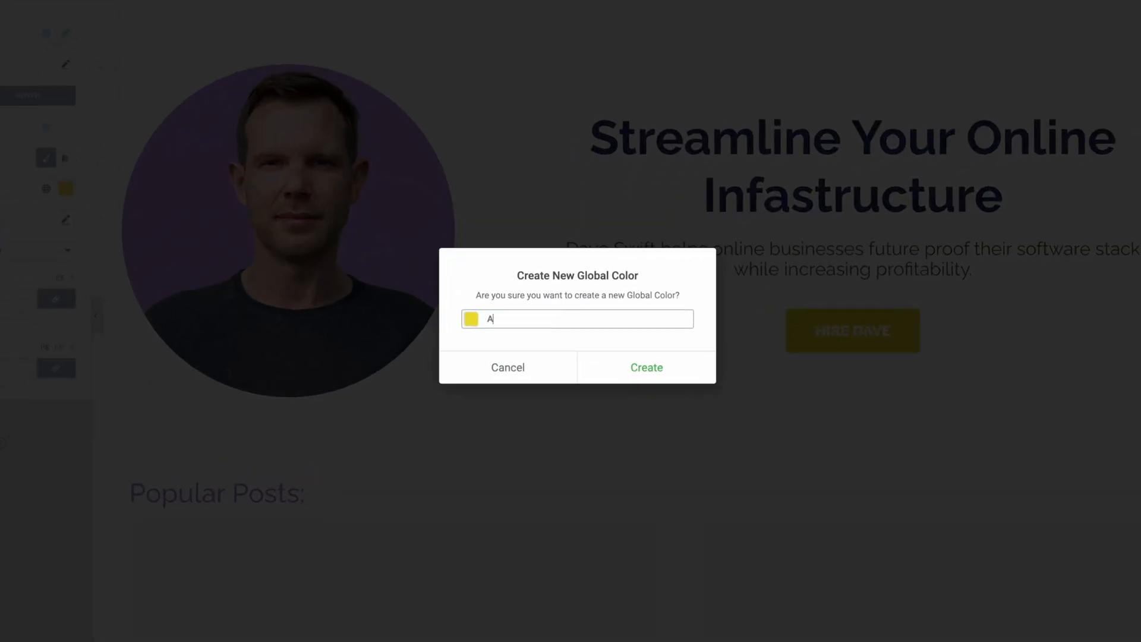
text(CTA Hover)
click(665, 372)
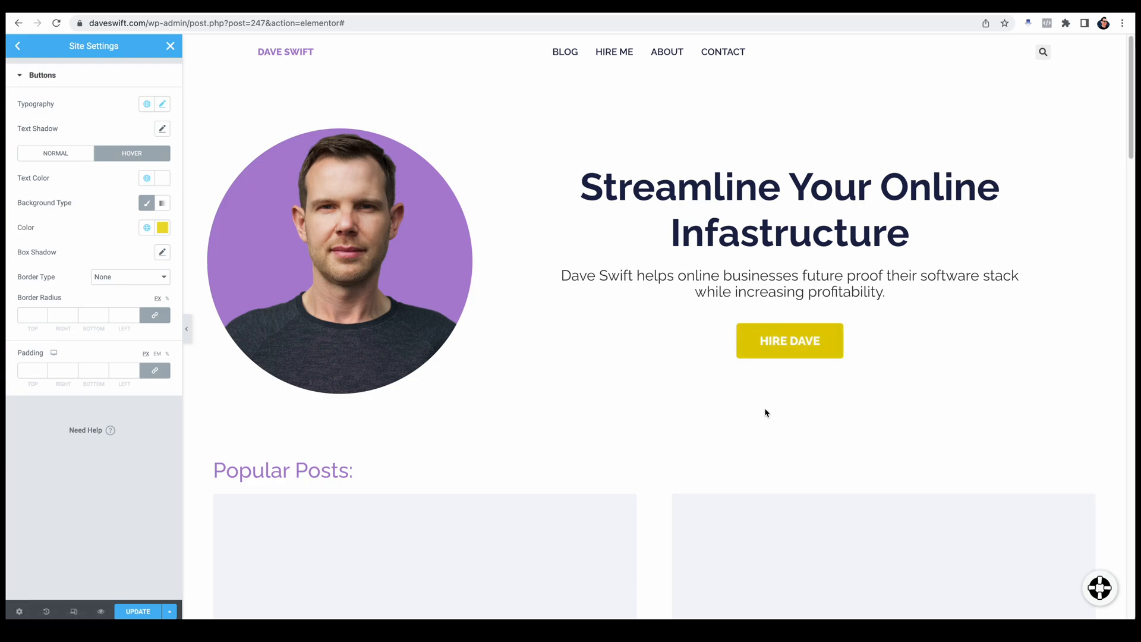
click(137, 612)
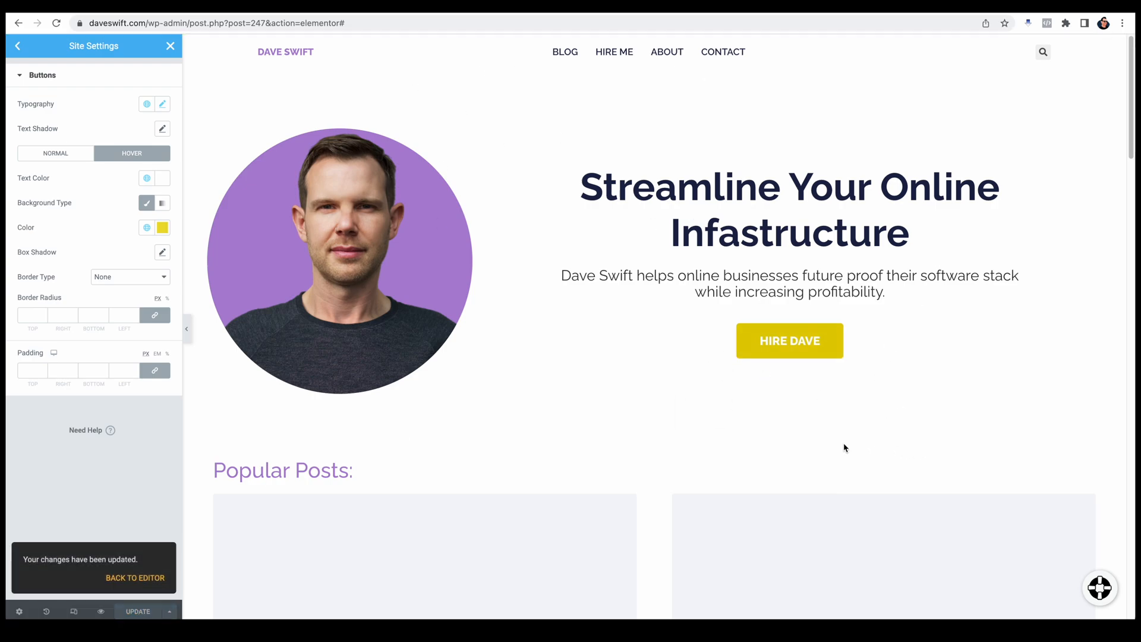
Step: Close the site settings and turn on responsive mode for the home page
scroll(743, 454, down, 3)
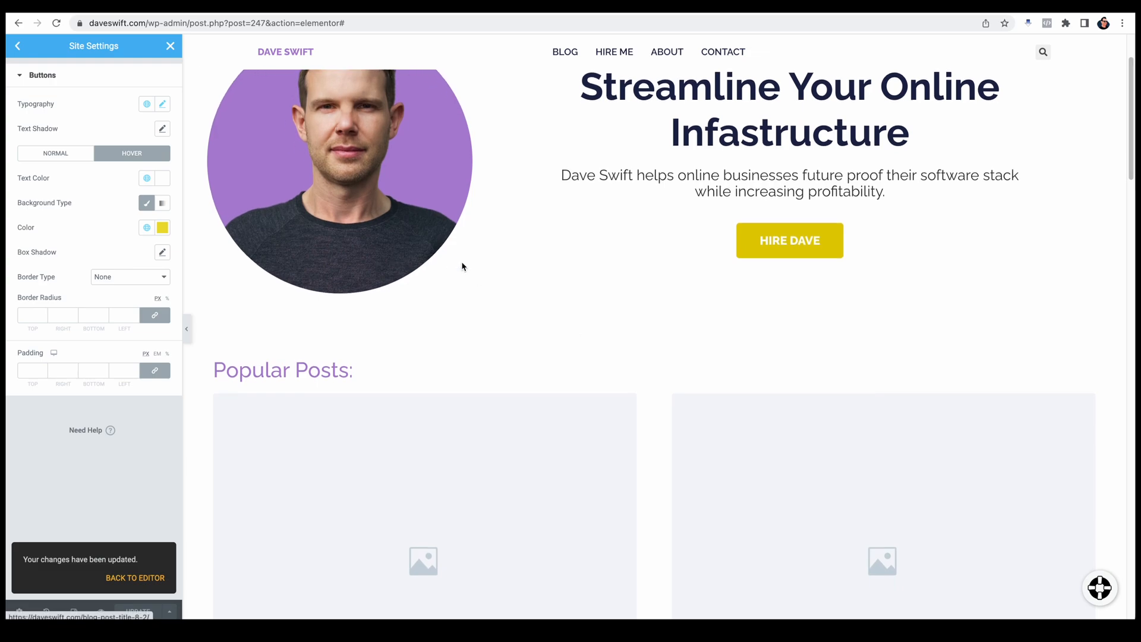
scroll(789, 210, up, 3)
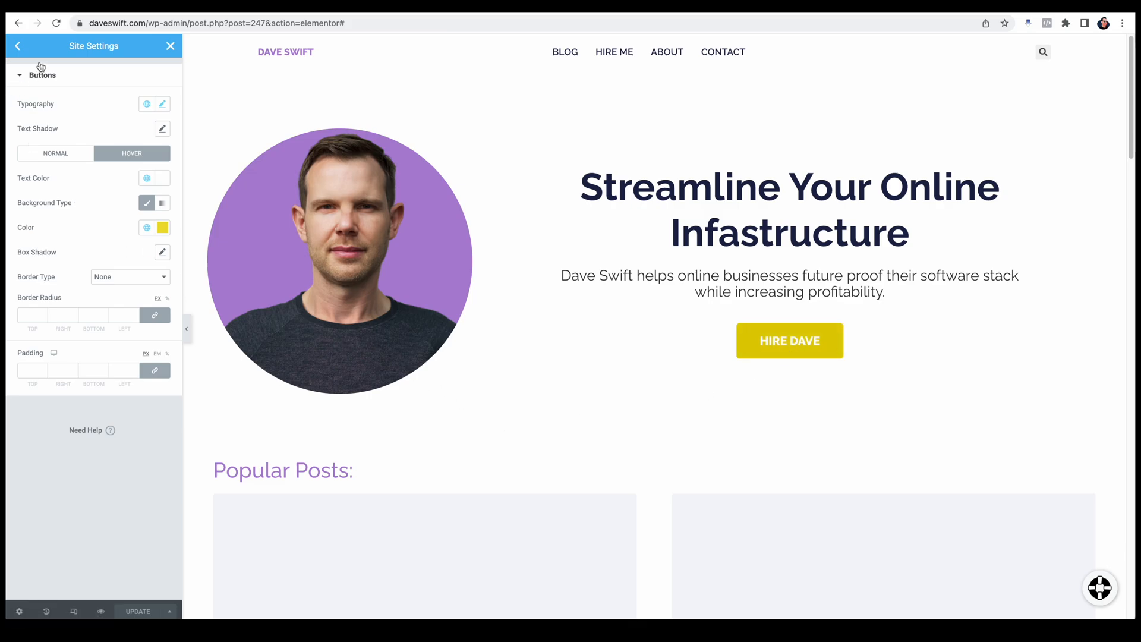
click(170, 46)
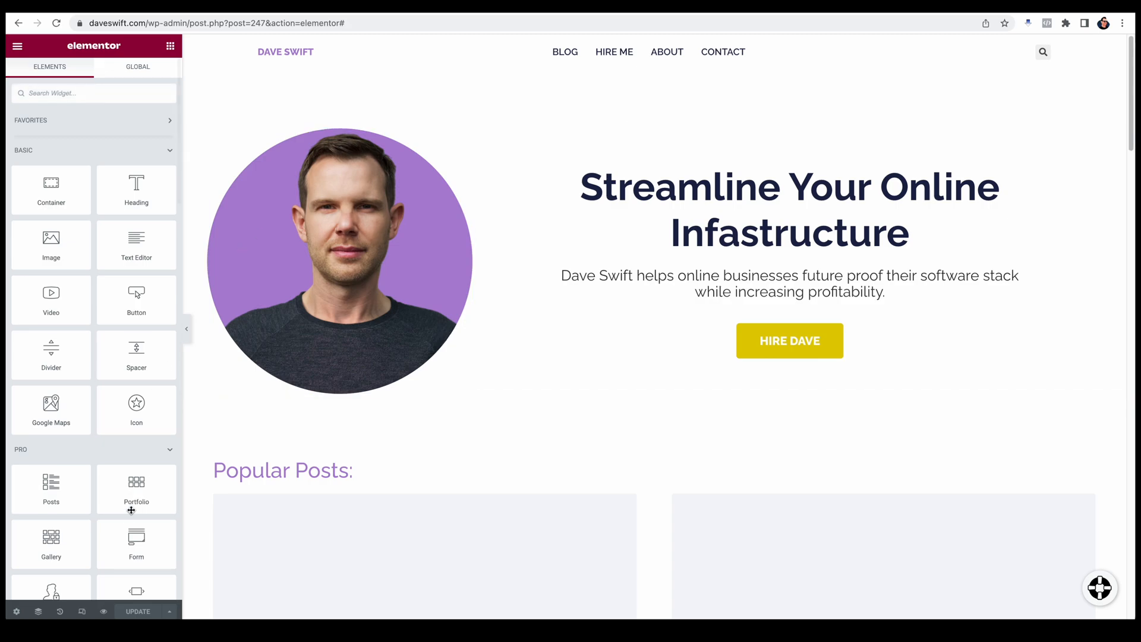
click(82, 612)
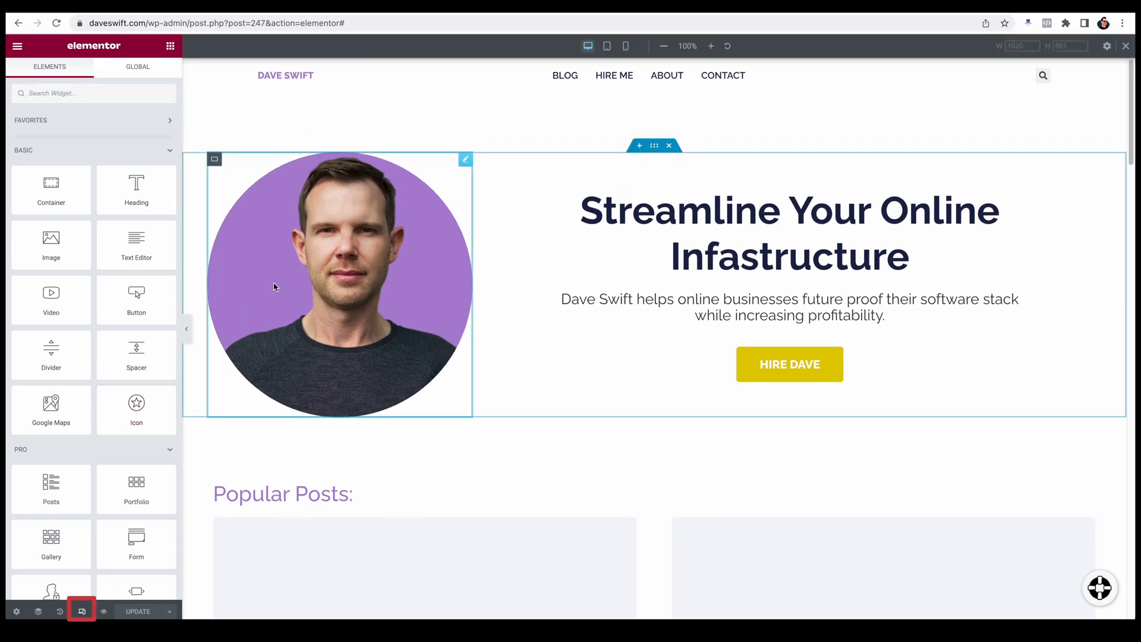
Step: Check the hero in the tablet and mobile previews, and set its paragraph's custom width to 100% for tablet
click(607, 45)
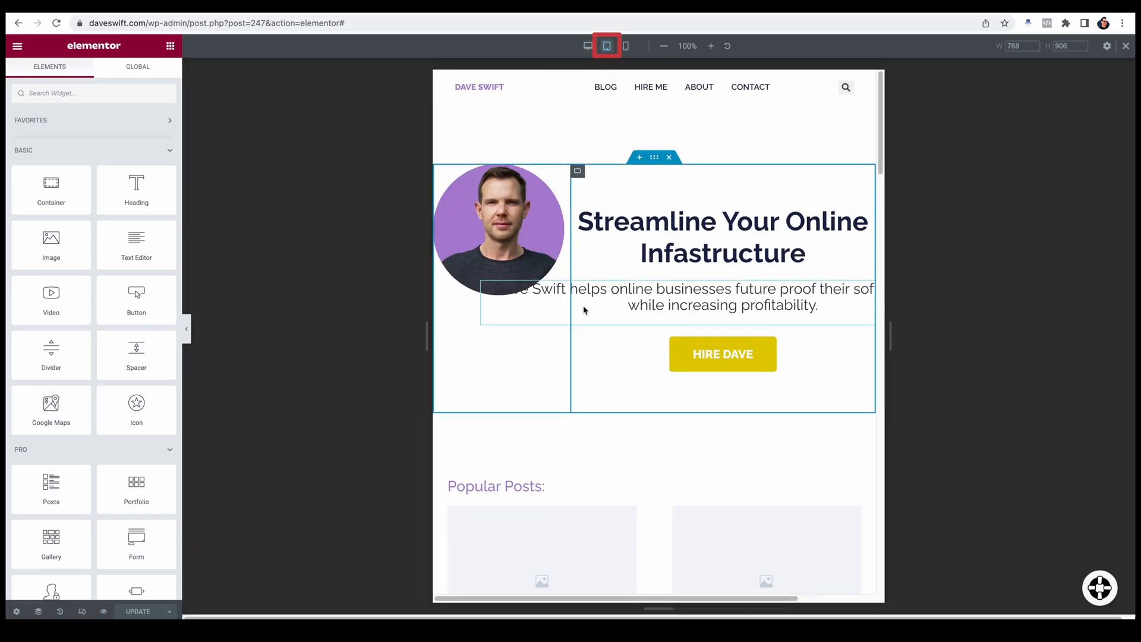
click(486, 314)
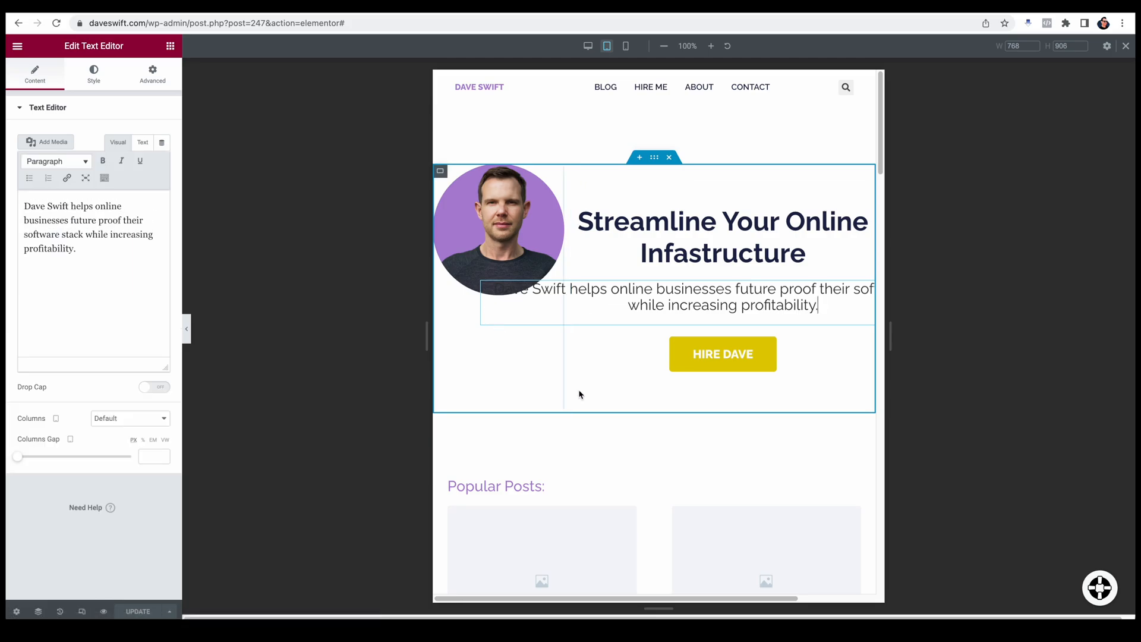
click(626, 45)
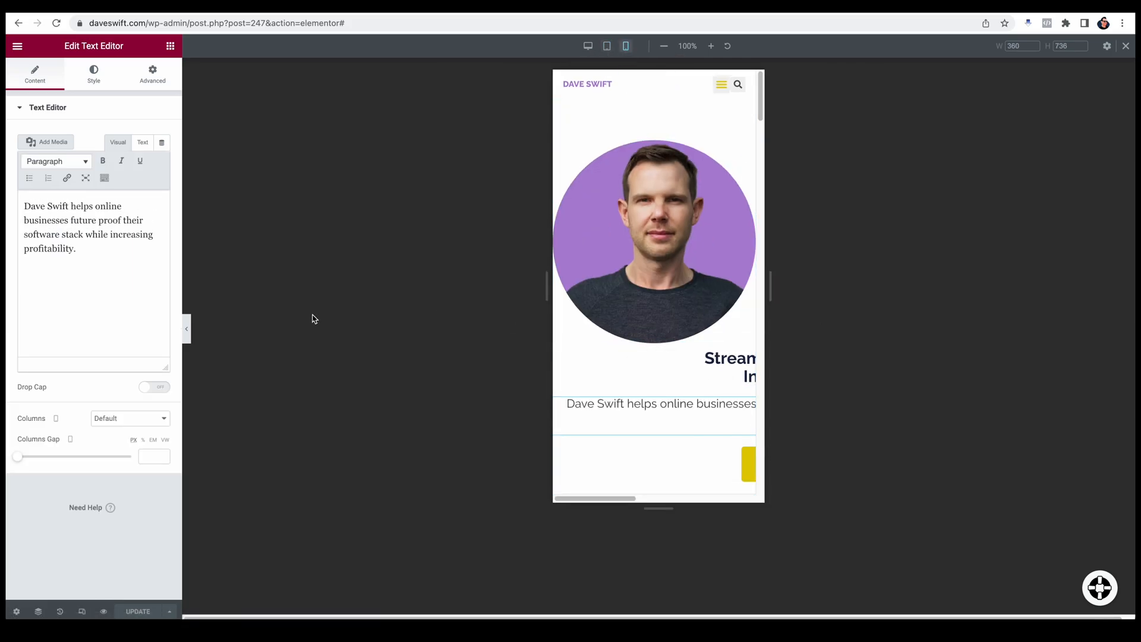
click(588, 45)
click(607, 46)
click(153, 74)
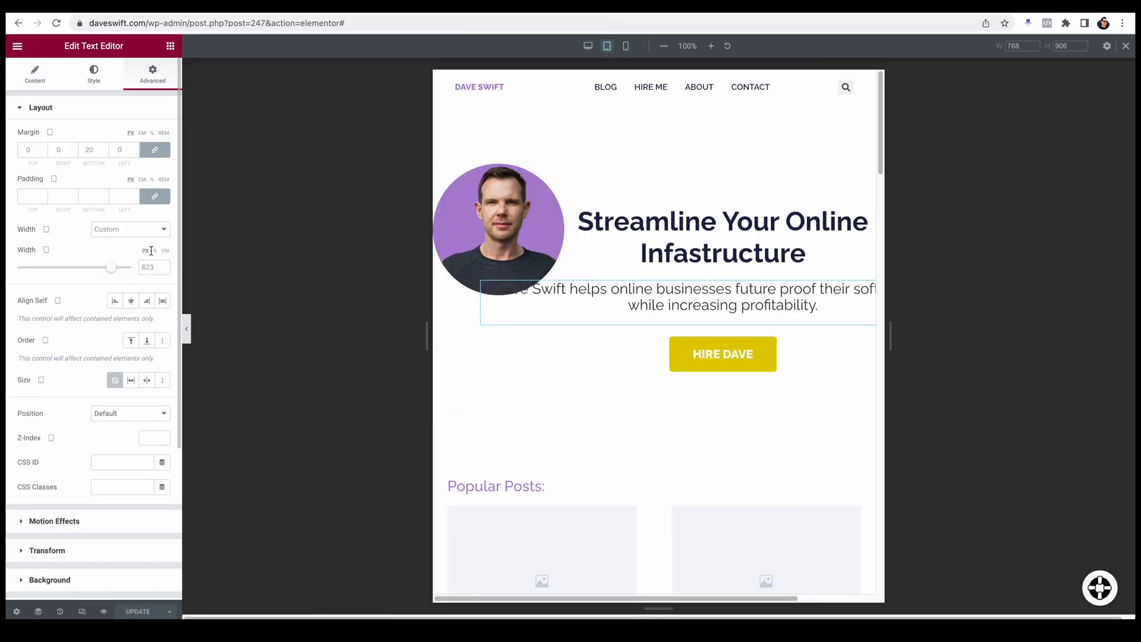
click(155, 251)
Step: Stack the hero container's items in a column for tablet, with justify content and align items both centered
click(654, 157)
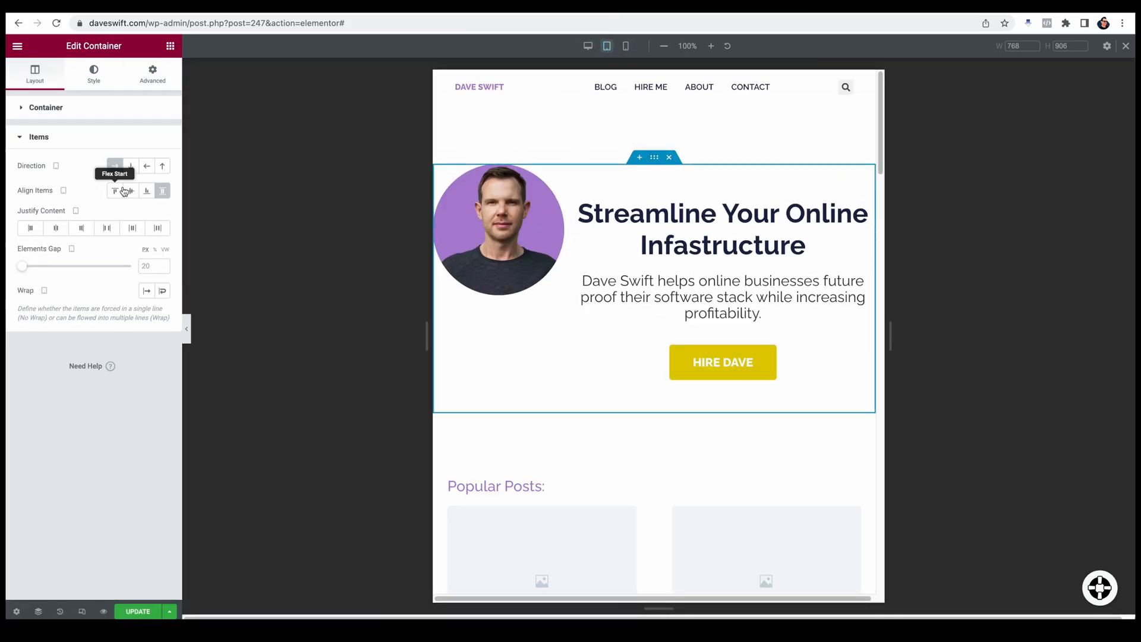
click(130, 166)
click(56, 227)
click(131, 190)
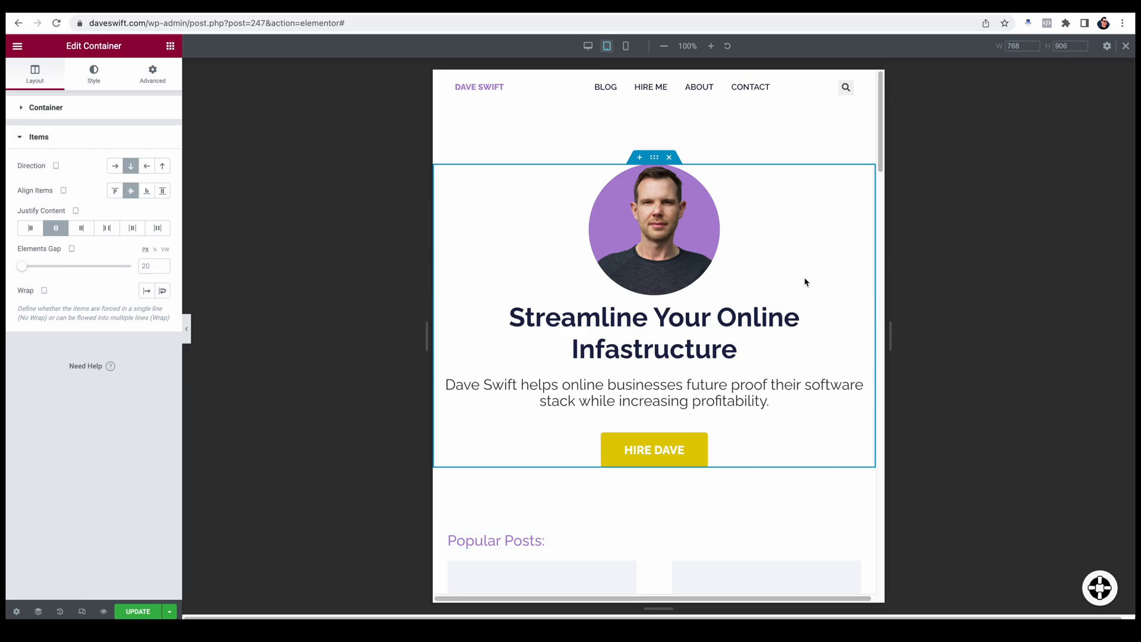
Step: Unlink the hero container's tablet margins and set the top and bottom margins to 50 px
click(152, 75)
click(28, 150)
text(50)
key(BackSpace)
key(BackSpace)
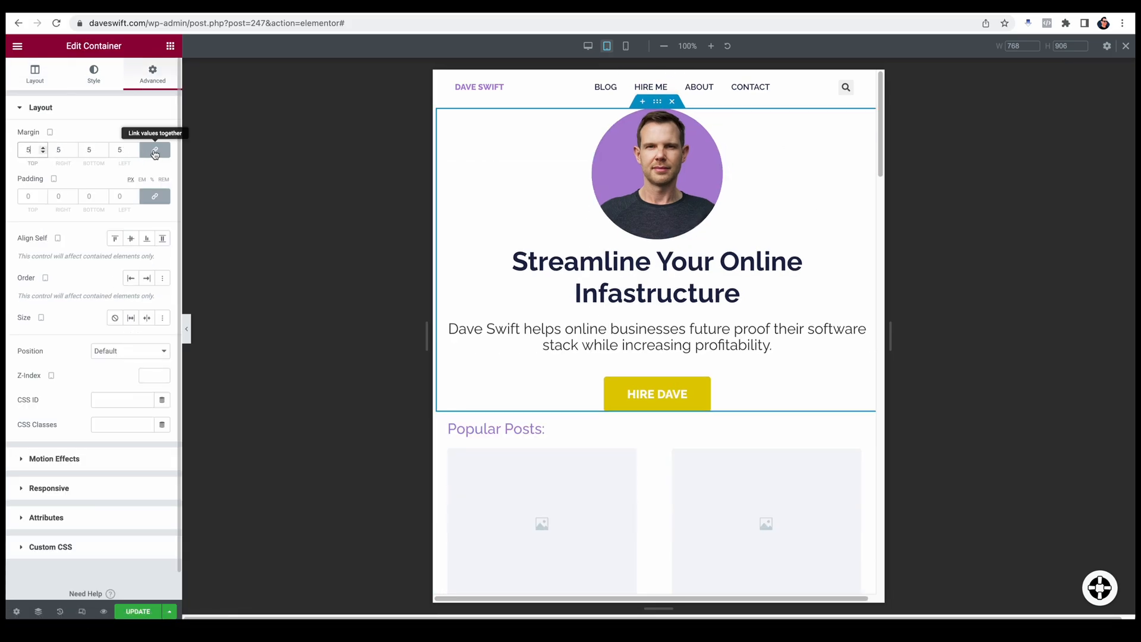
click(155, 150)
double_click(29, 149)
text(50)
double_click(89, 150)
text(50)
Step: Set the hero portrait image's width to 150 px for mobile
click(626, 46)
click(648, 178)
click(94, 74)
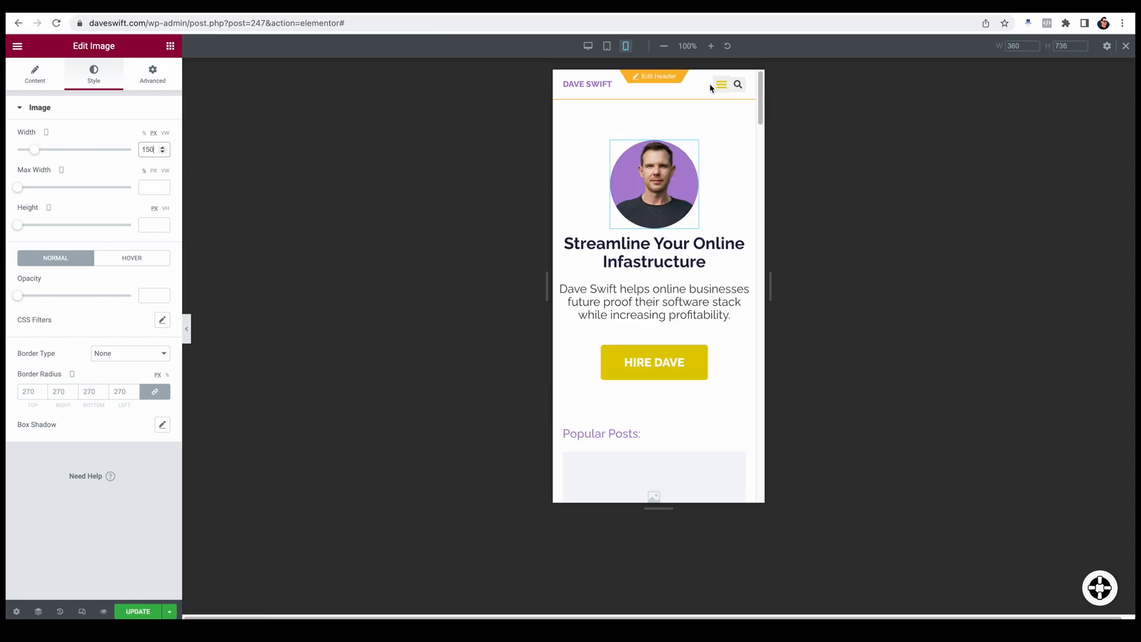
Step: Open the header for editing and arrange its menu and search container for mobile as a row justified to the end
click(680, 87)
click(654, 82)
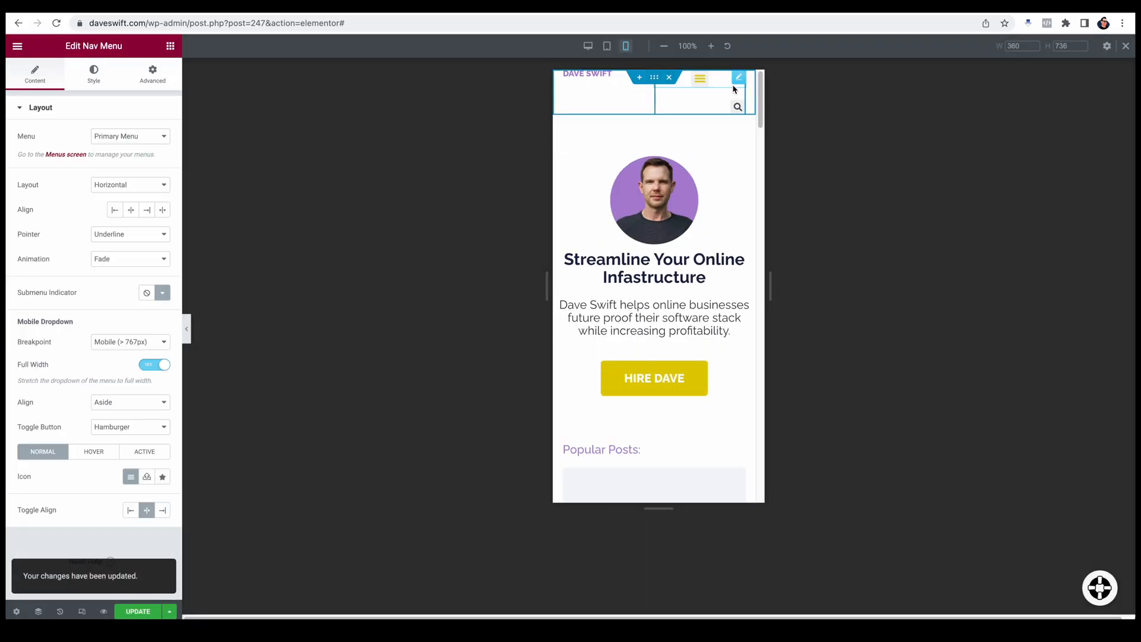
click(654, 79)
click(39, 136)
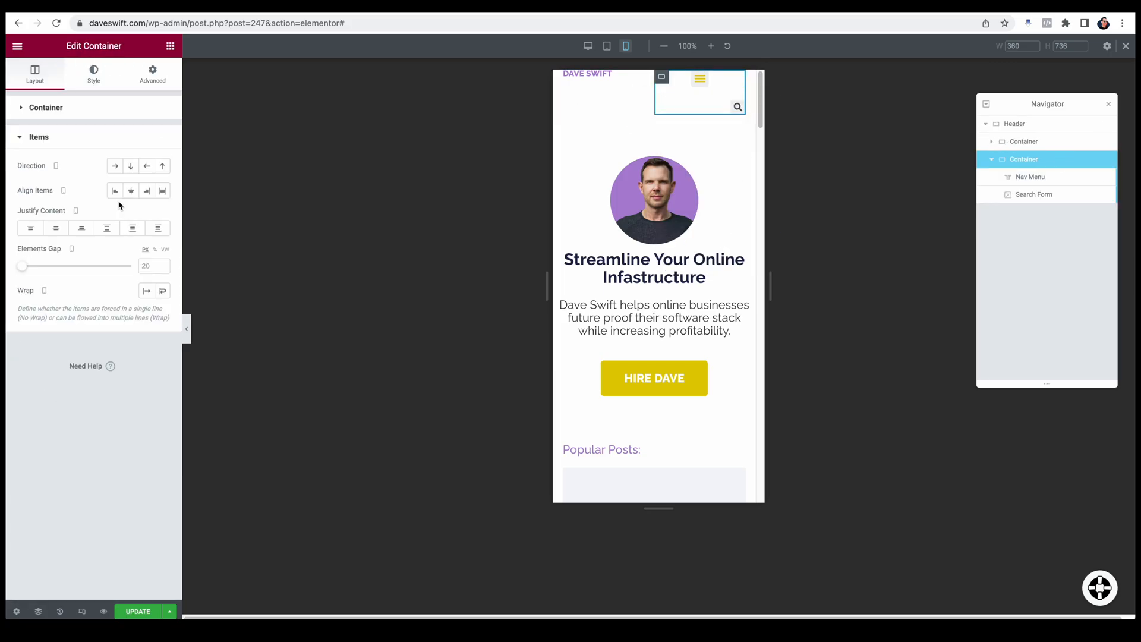
click(114, 165)
click(81, 228)
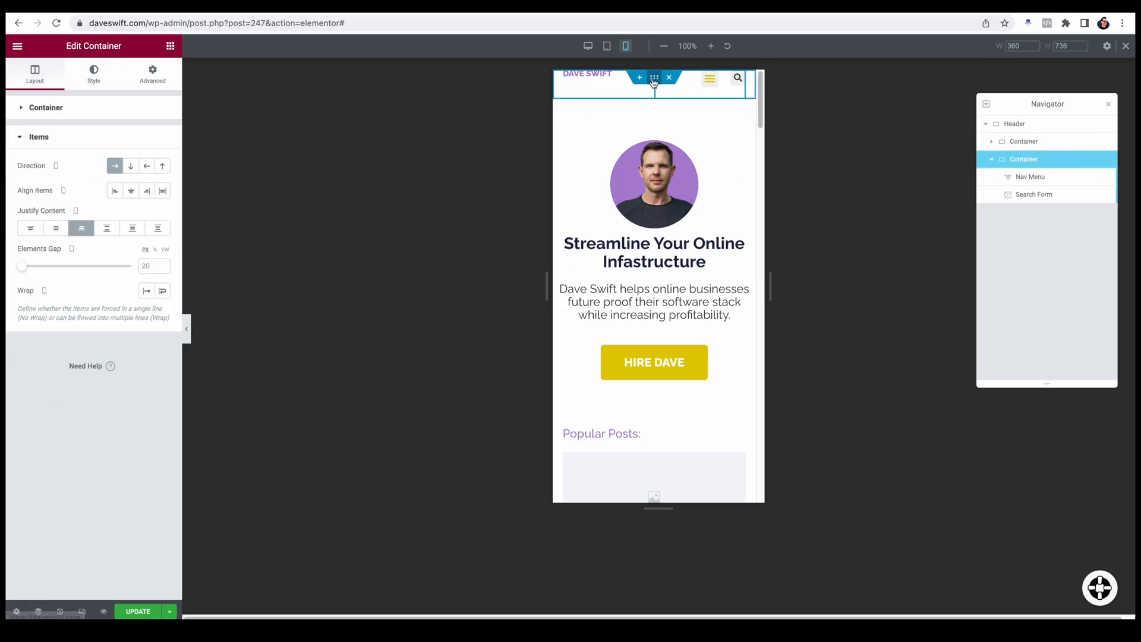
Step: Set the mobile padding of the whole header container to 5% on every side and unlink the values
click(654, 78)
click(153, 75)
click(45, 200)
text(5)
click(104, 197)
click(154, 196)
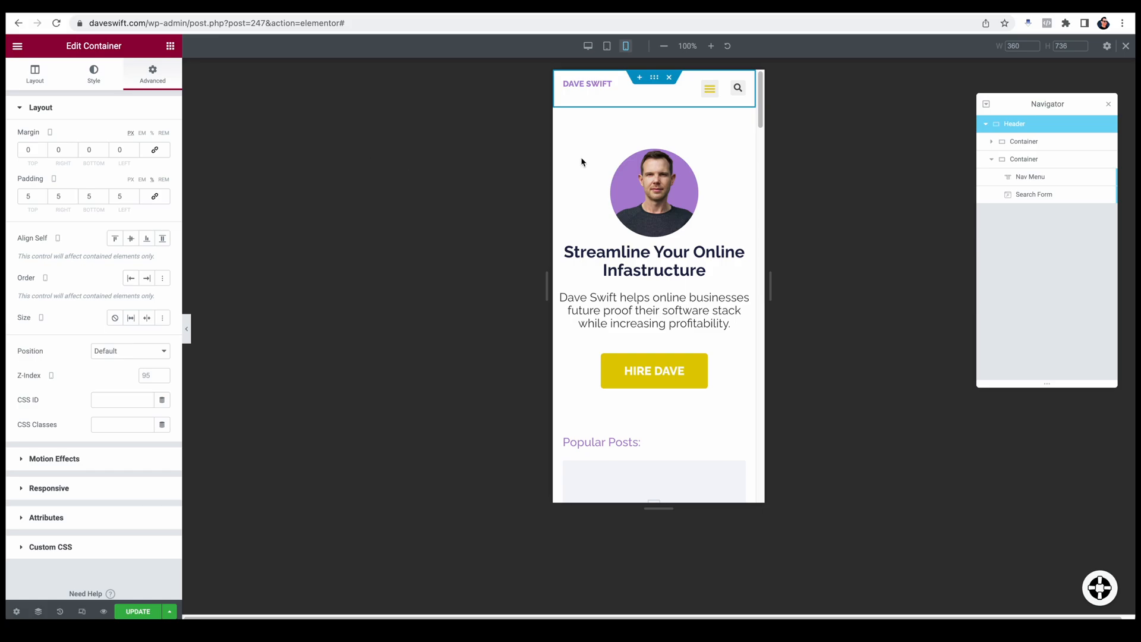
Step: Center-align the items in the header's inner container and center the main header container's items and justification for mobile
click(662, 87)
click(131, 191)
click(654, 77)
click(97, 321)
click(56, 229)
click(132, 192)
Step: Reduce the header container's top and bottom mobile padding to 3%
click(153, 75)
click(155, 196)
click(154, 196)
click(42, 199)
click(43, 199)
click(104, 200)
click(104, 199)
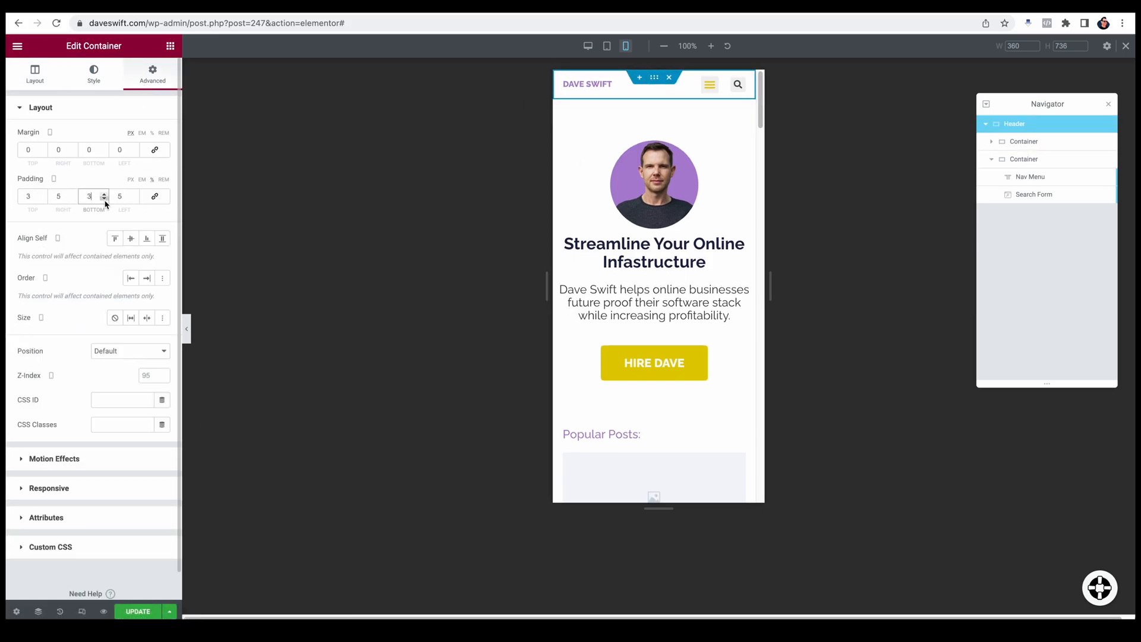
Step: Save the header, return to editing the home page and remove the surname from the hero paragraph
click(138, 612)
click(655, 106)
click(621, 290)
double_click(606, 290)
key(BackSpace)
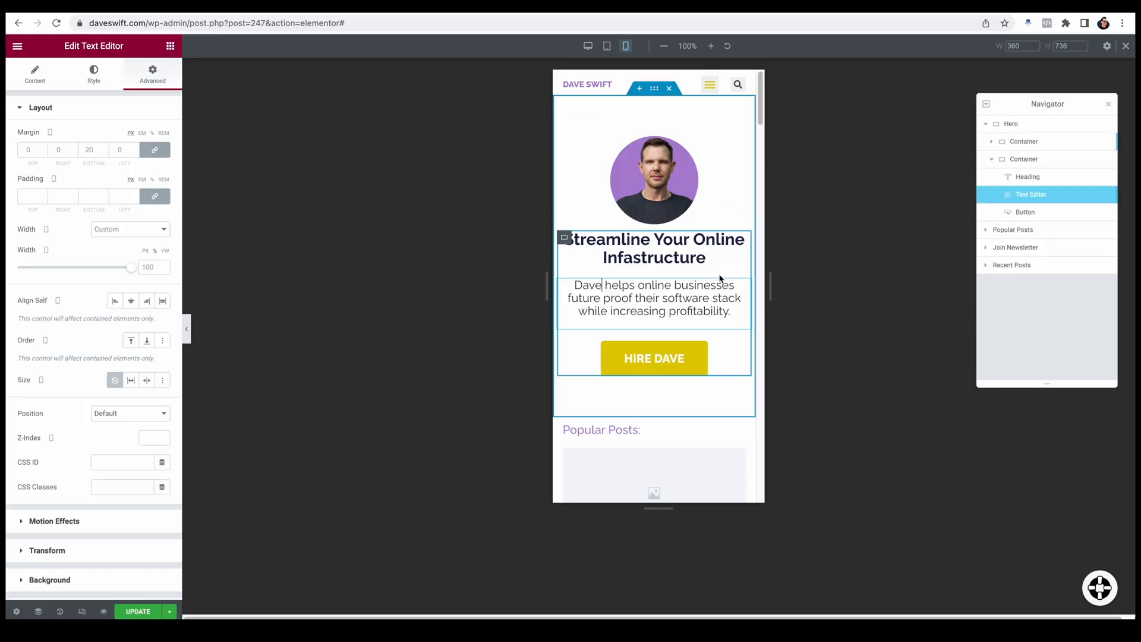
Step: Compare the home page's header, hero and Popular Posts section in the desktop, tablet and mobile previews
click(588, 46)
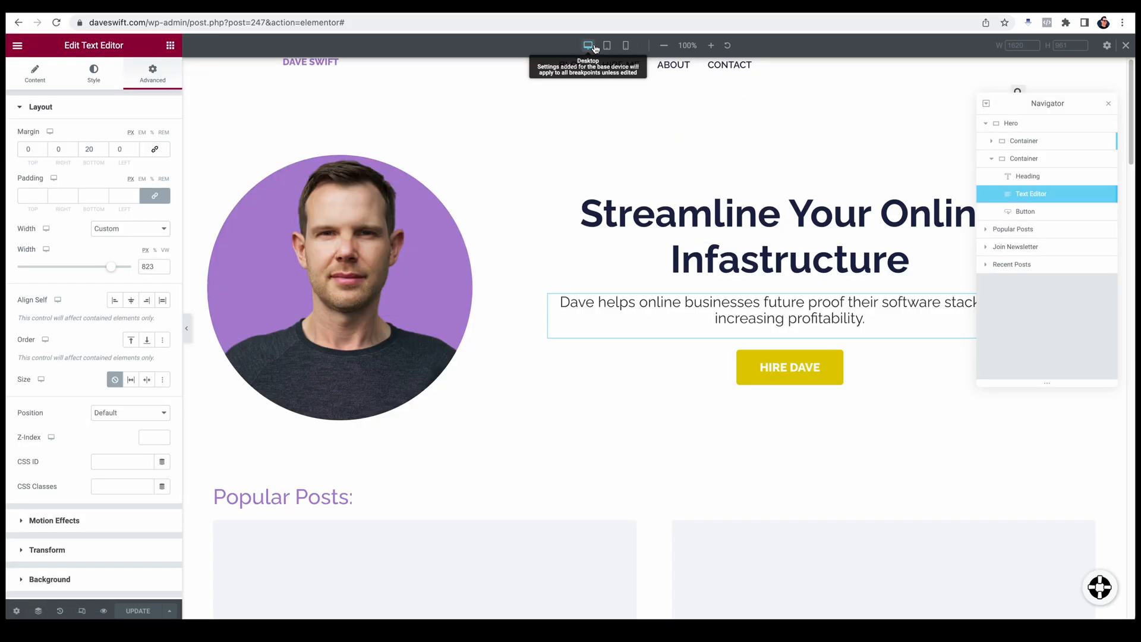
click(607, 47)
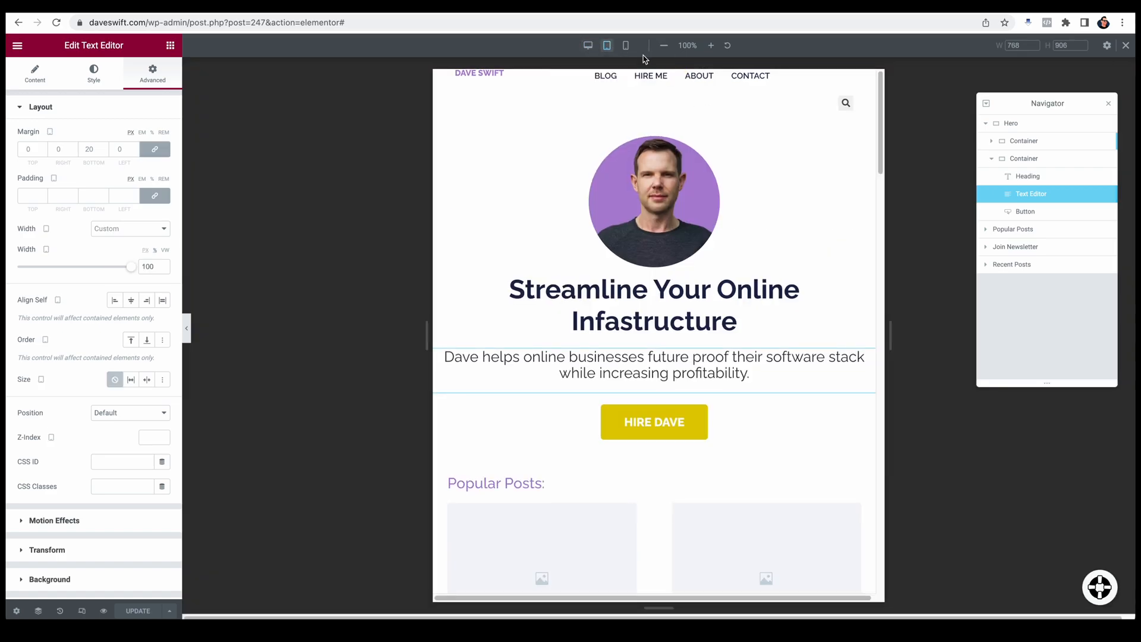
click(626, 46)
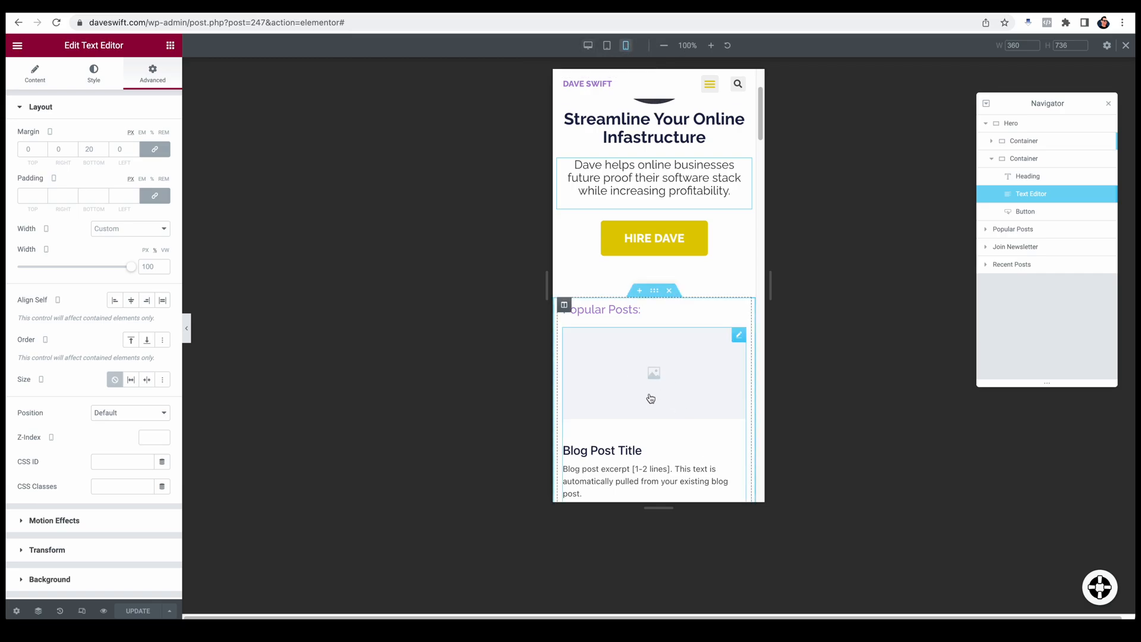
click(588, 45)
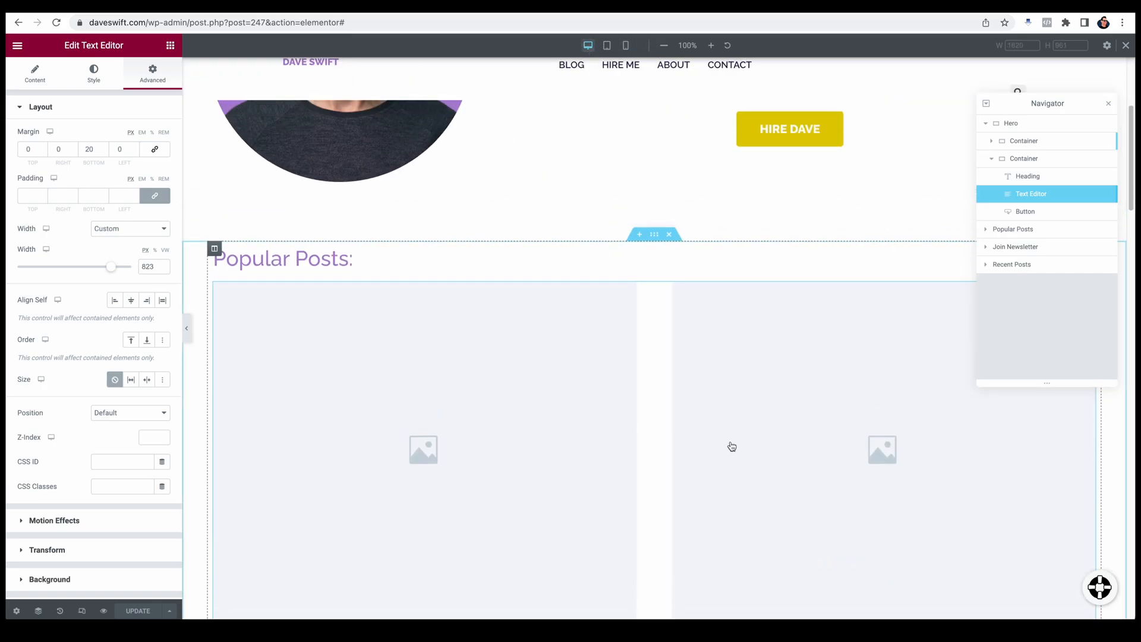
scroll(732, 447, up, 4)
scroll(727, 440, down, 6)
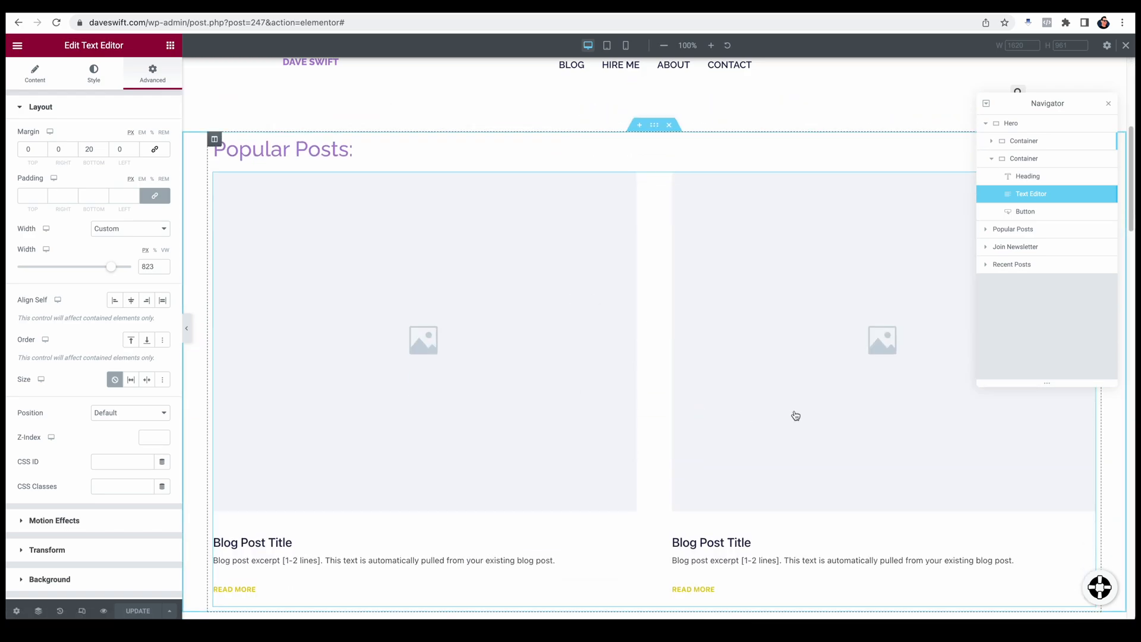
Step: Select the Popular Posts section's Posts widget and examine its layout settings and post cards
click(856, 404)
scroll(565, 448, down, 3)
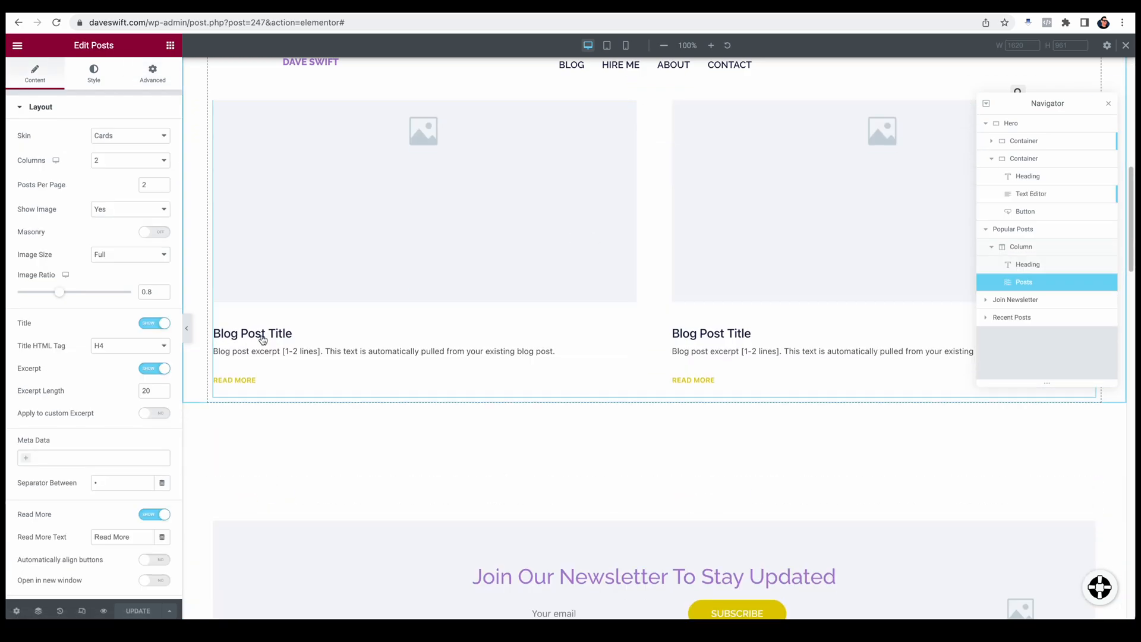
scroll(403, 400, up, 4)
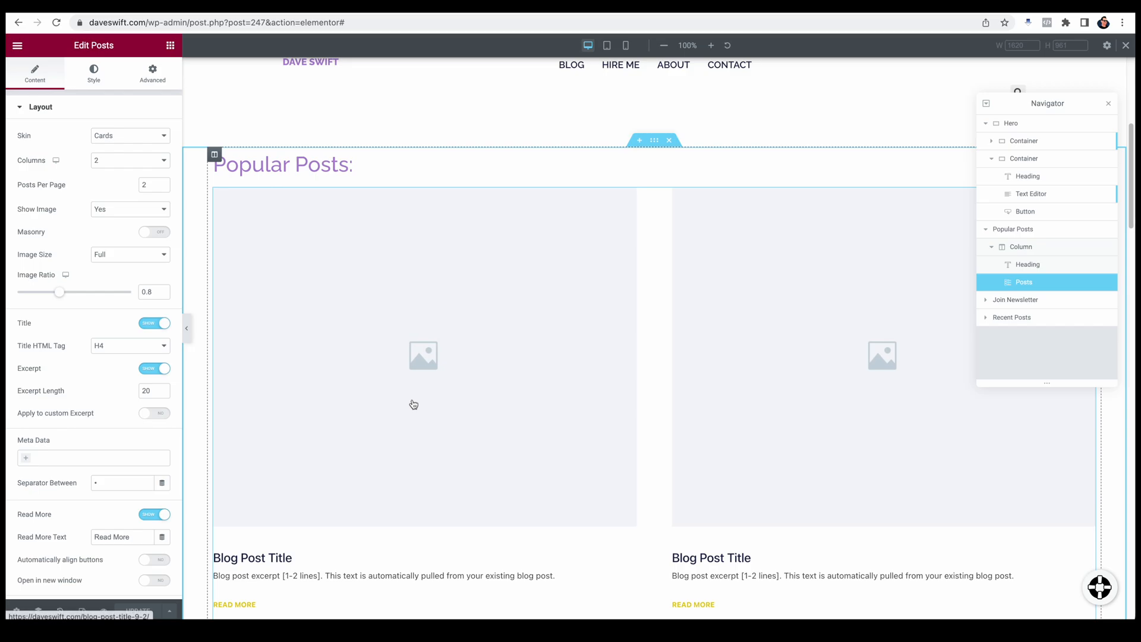
scroll(680, 452, down, 4)
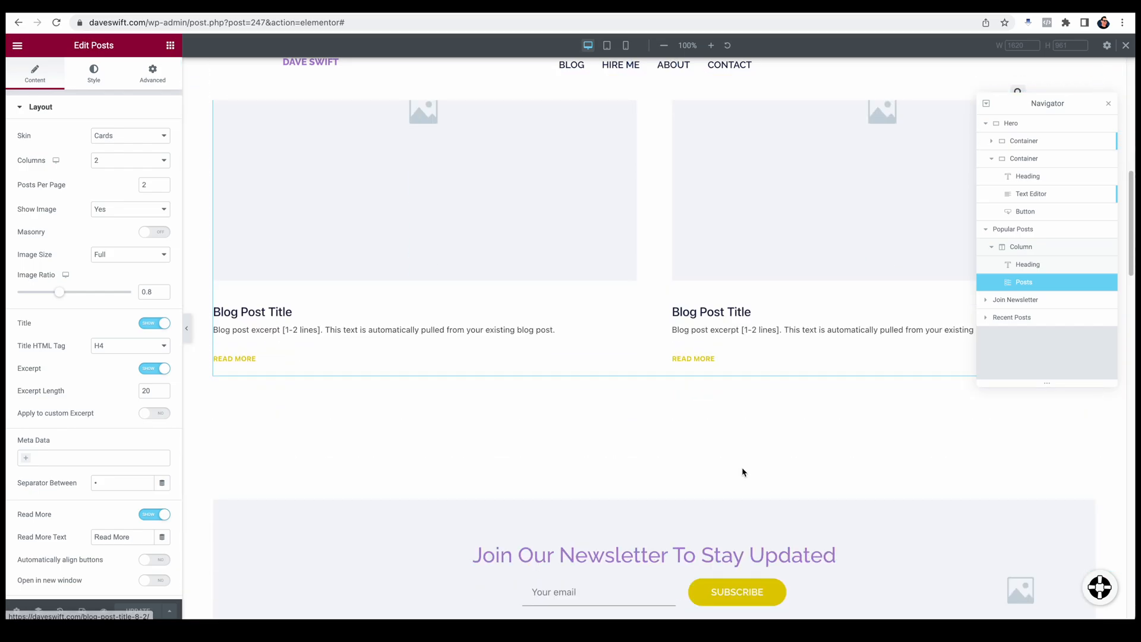
scroll(543, 341, up, 3)
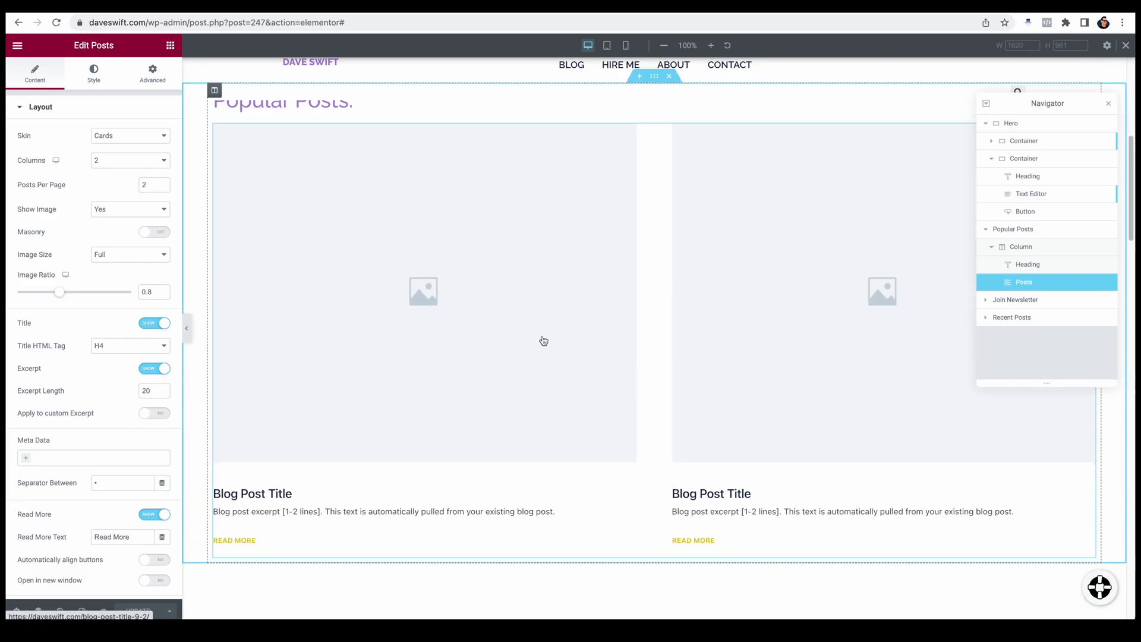
scroll(465, 356, up, 2)
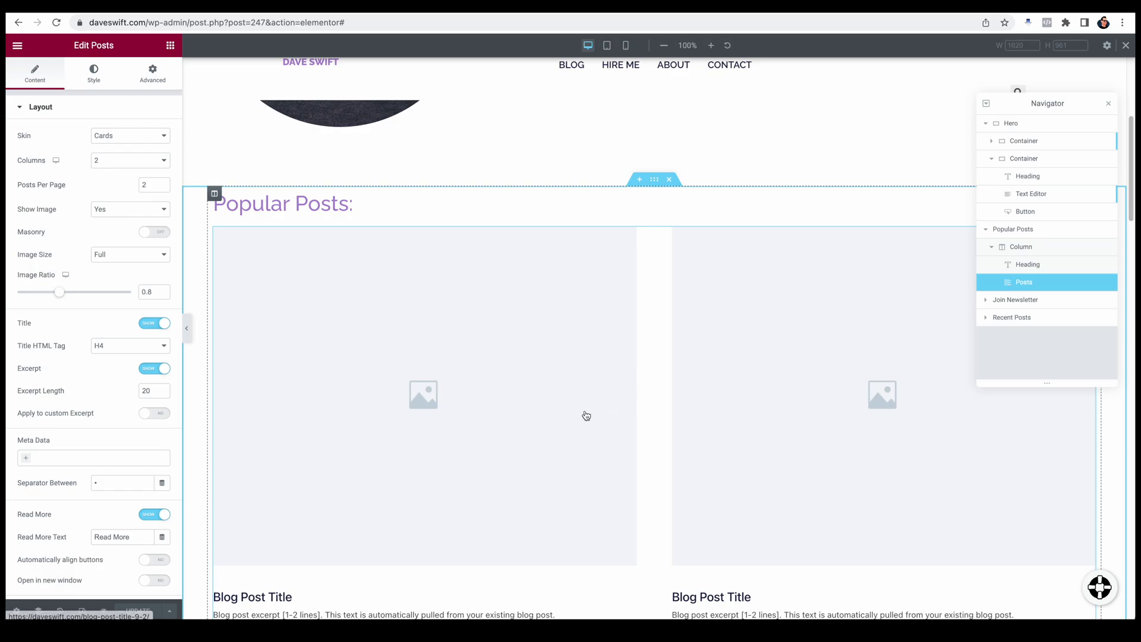
scroll(580, 419, down, 2)
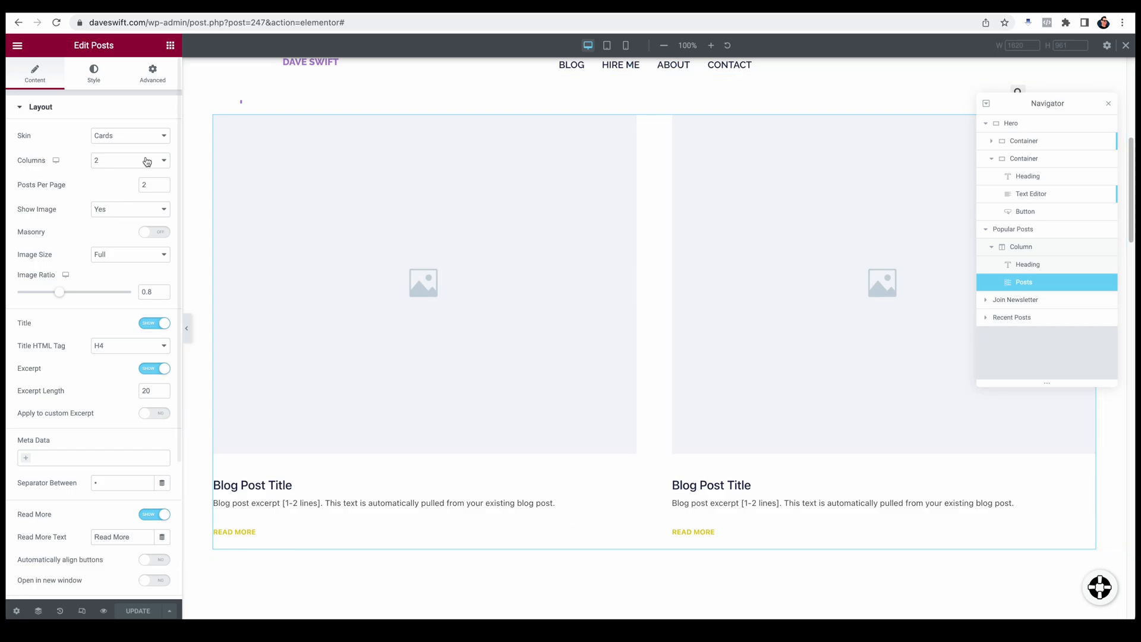
Step: Exit the page editor to the WordPress dashboard and look through the list of all posts
click(18, 46)
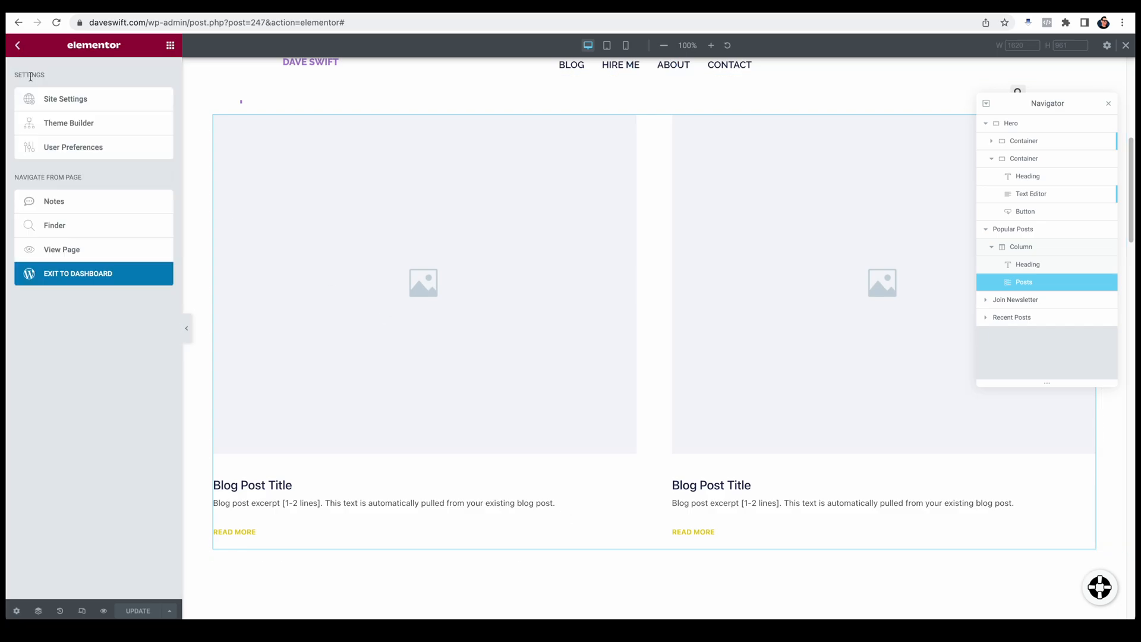
click(91, 273)
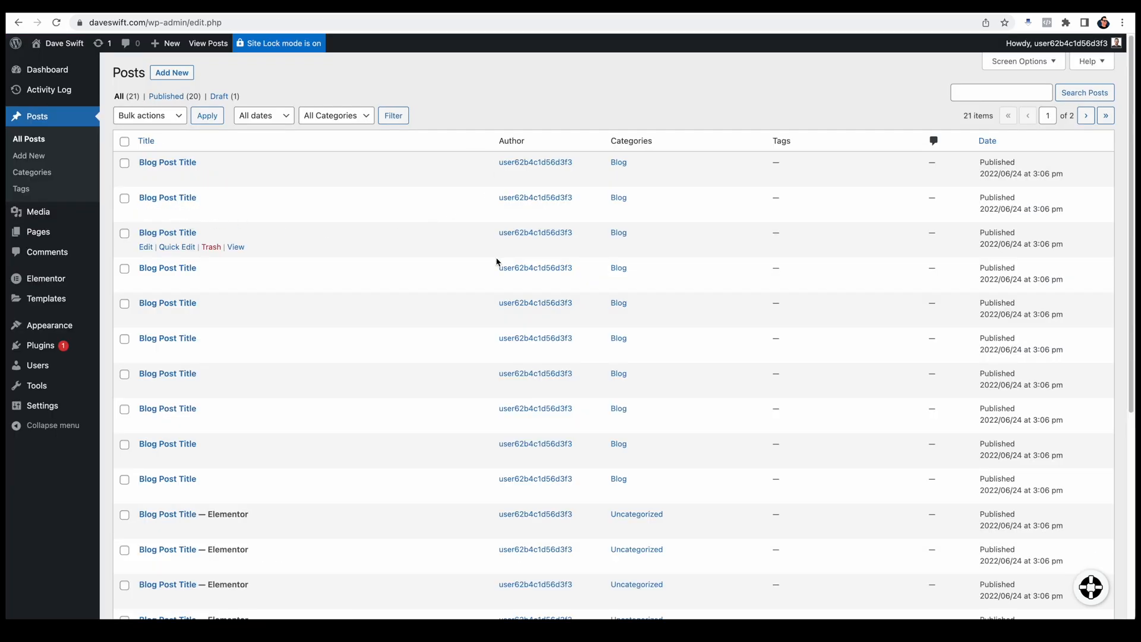
scroll(444, 316, down, 5)
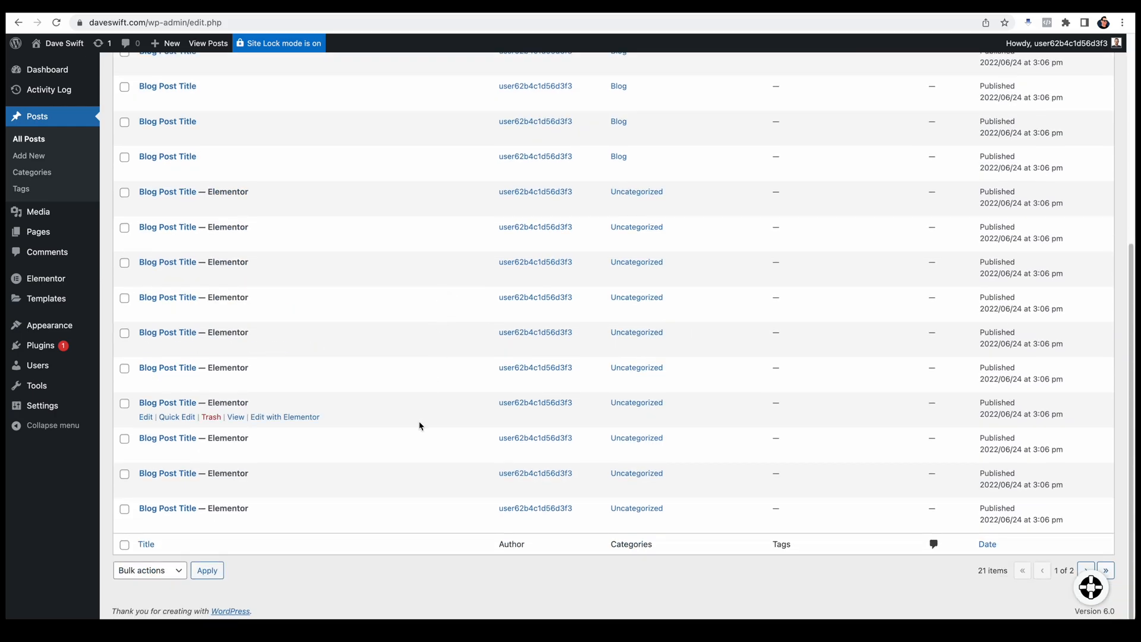
scroll(420, 423, up, 5)
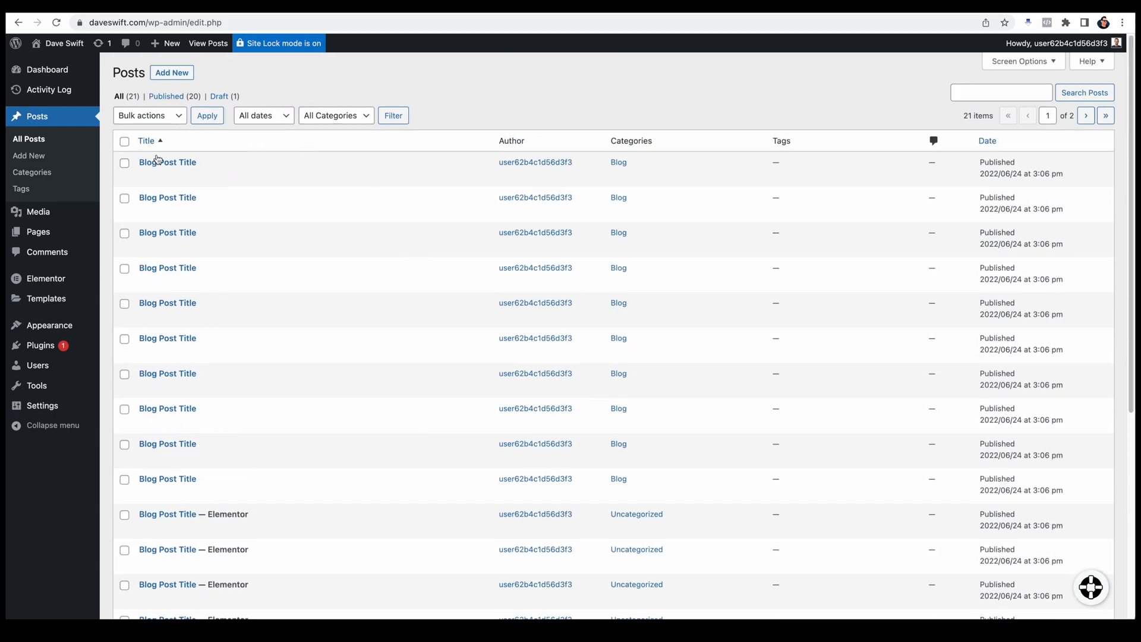
Step: Move all listed posts except the first three to the trash, along with the Hello world! draft
click(125, 142)
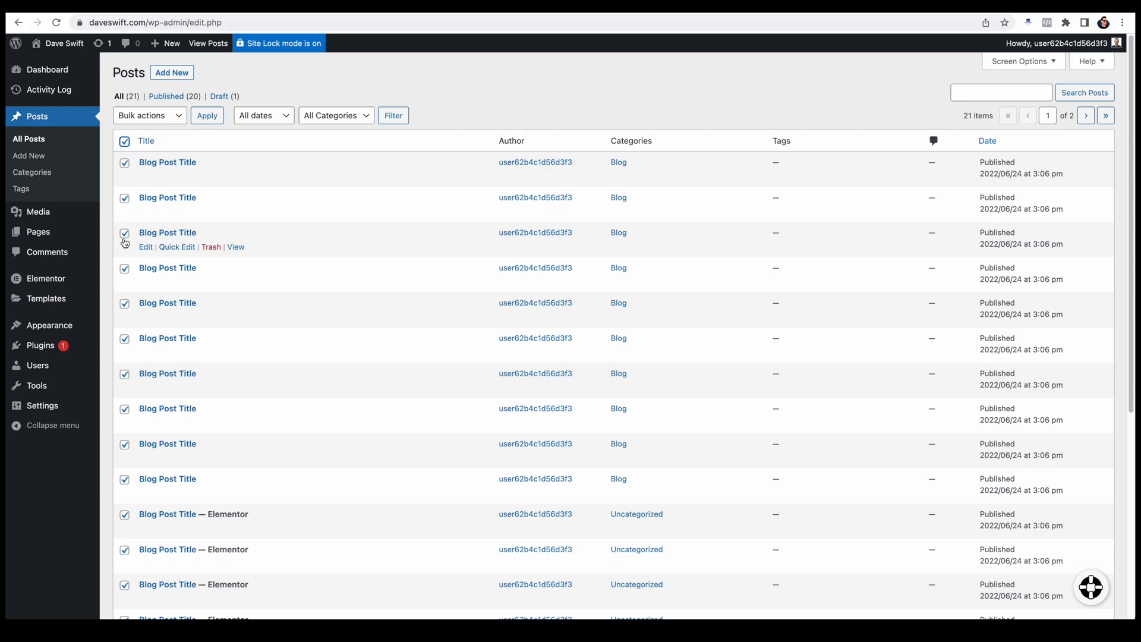
click(124, 199)
click(124, 163)
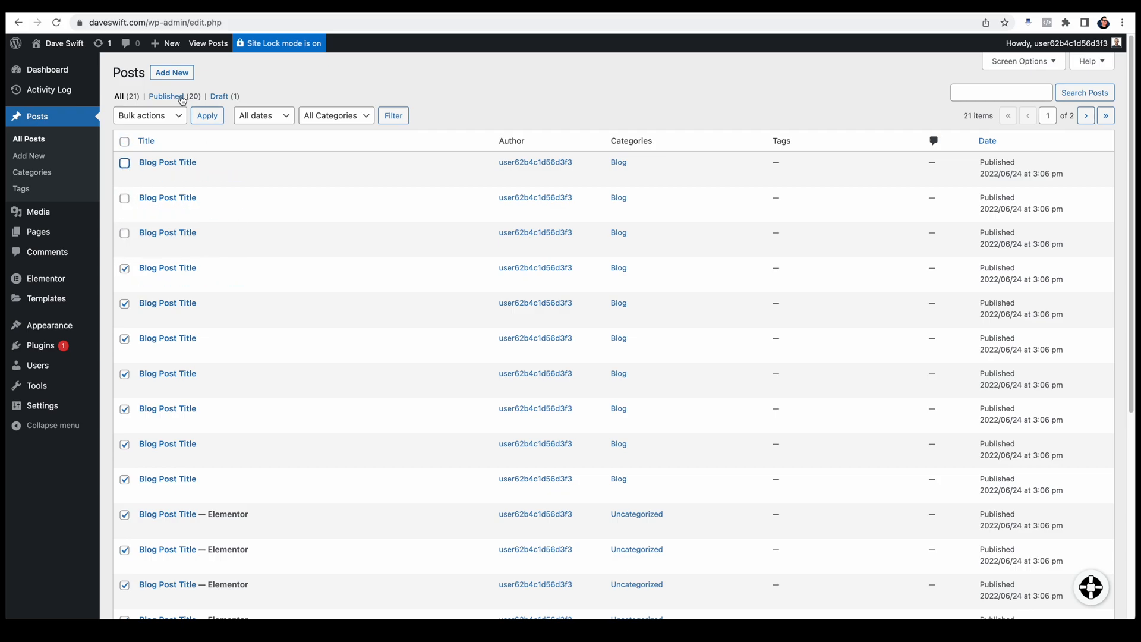
click(173, 117)
click(154, 141)
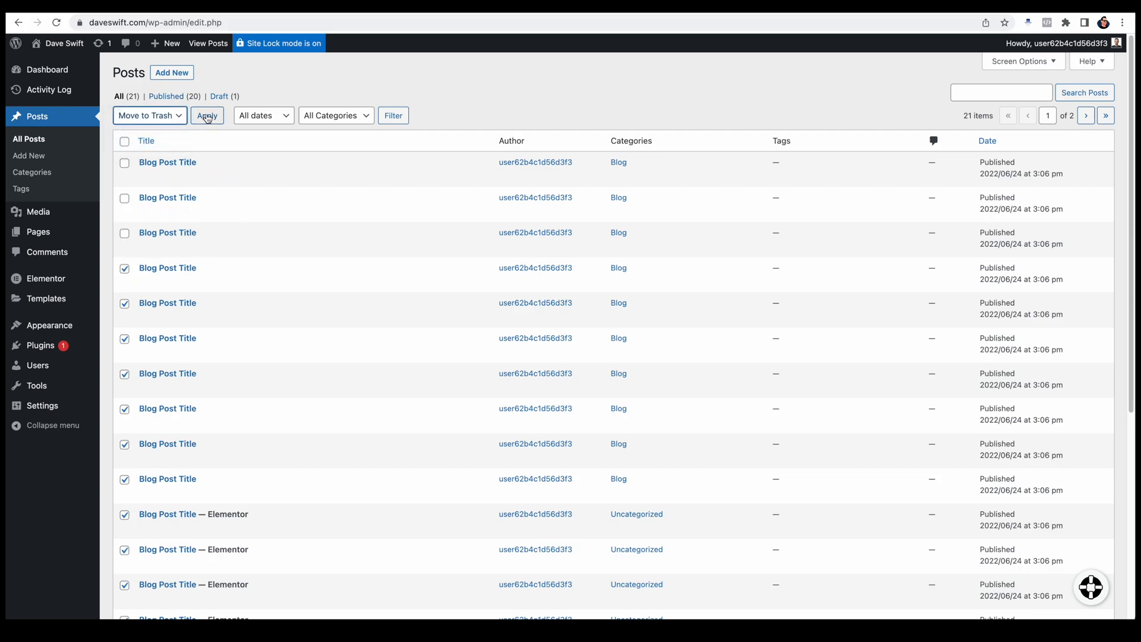
click(207, 117)
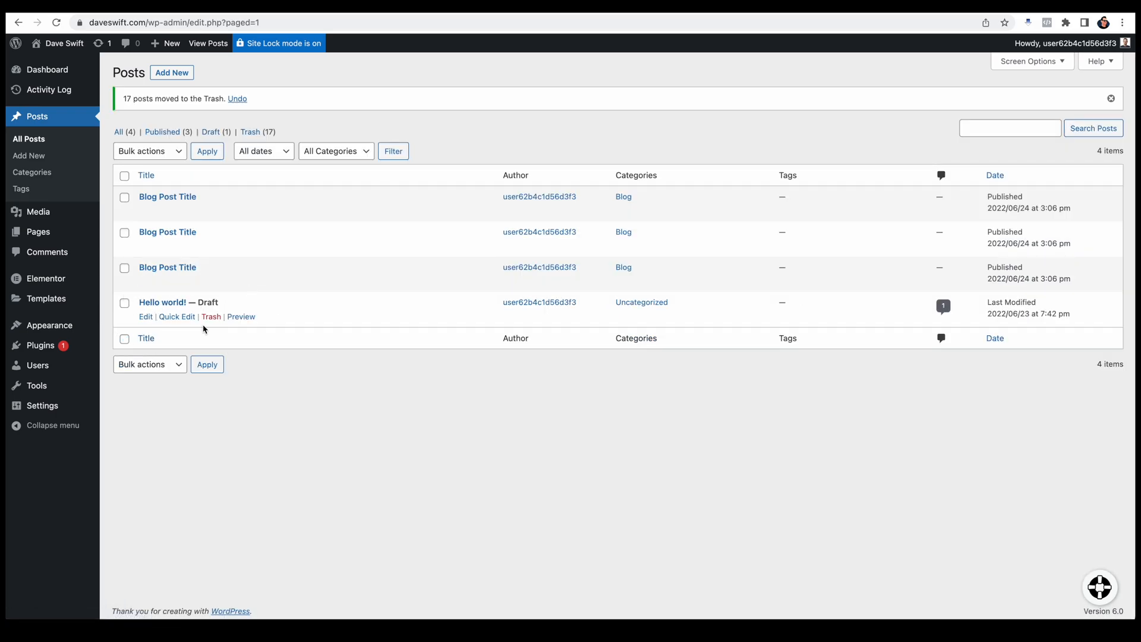
click(211, 316)
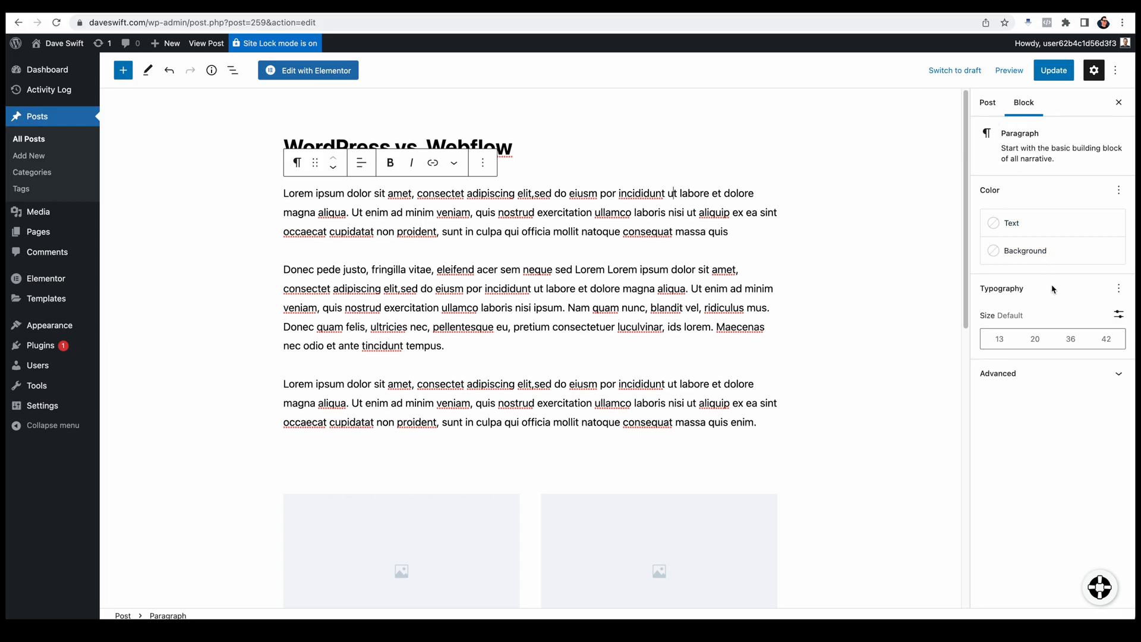
Step: Replace the WordPress vs. Webflow post's featured image with the uploaded photo of a yellow WordPress sticky note
click(996, 107)
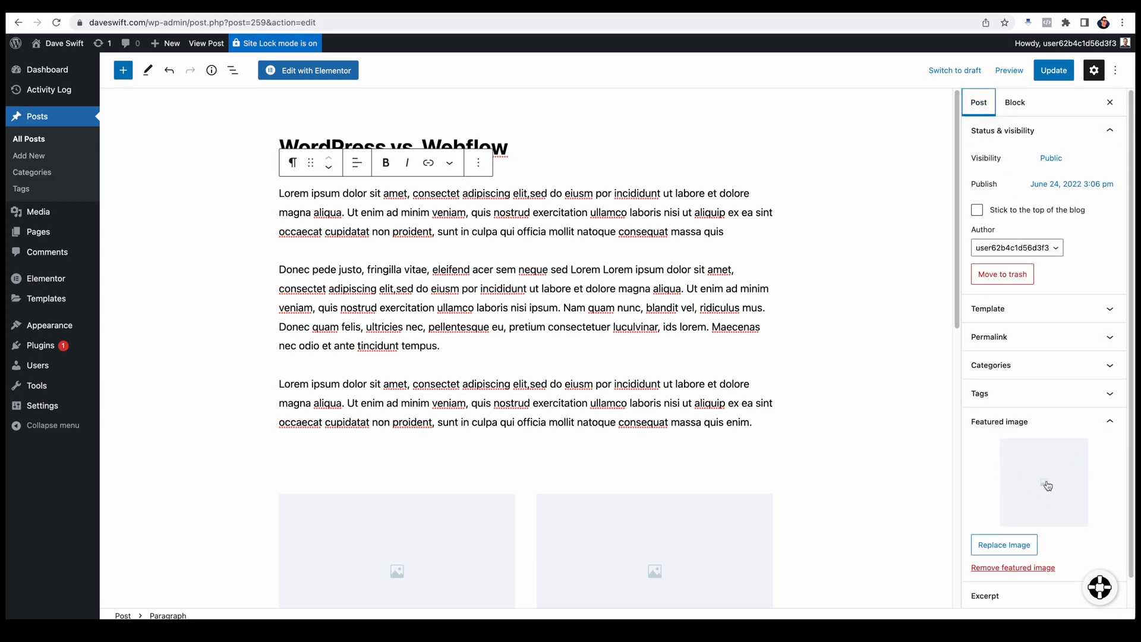
click(1018, 552)
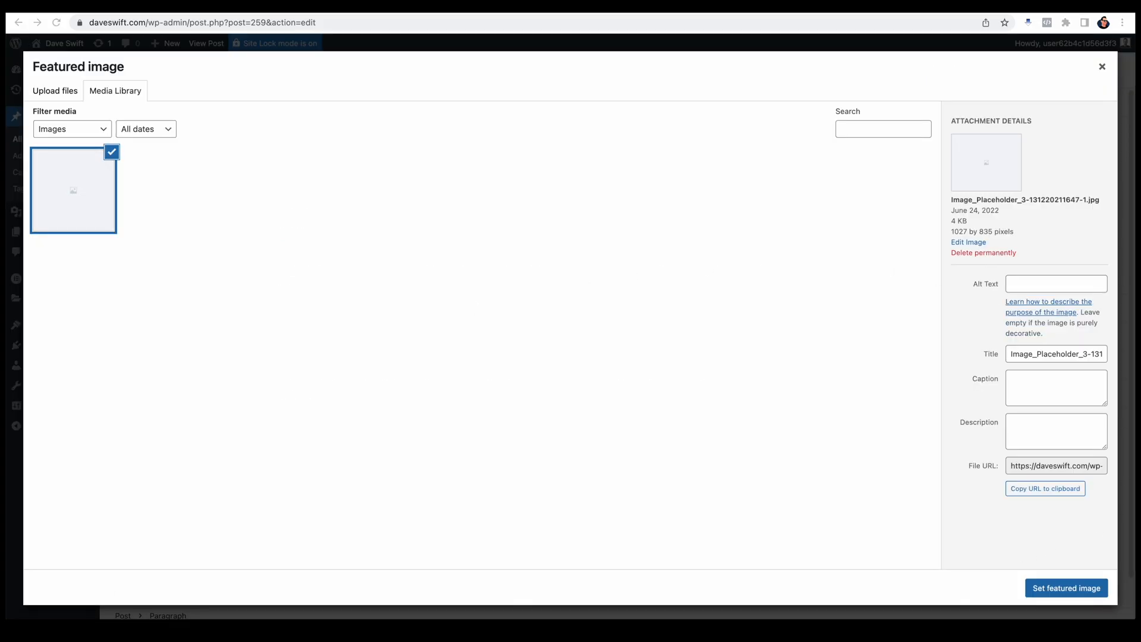
drag(107, 618, 542, 387)
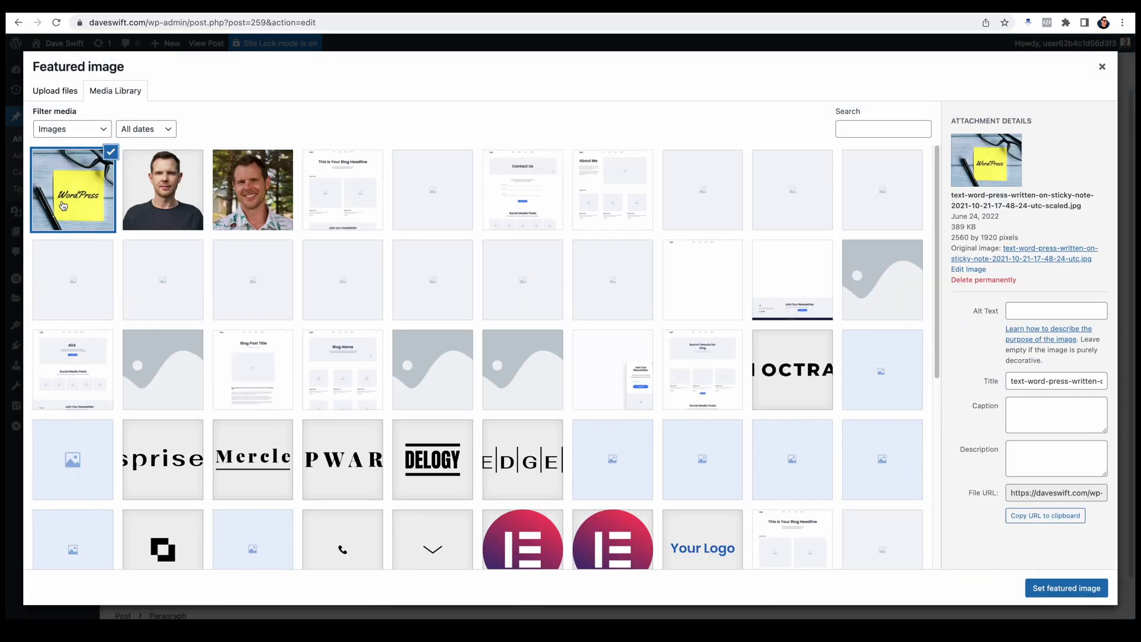
click(1097, 590)
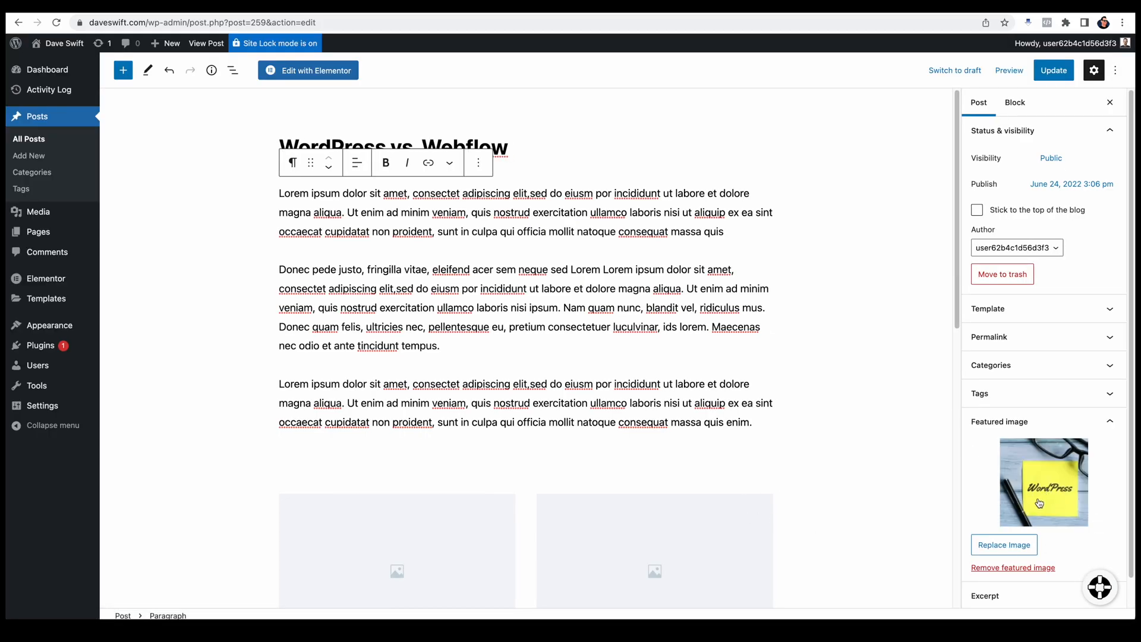
Step: Replace the post's two gallery placeholders with uploaded photos of the web design coding concept and the program code on a computer display
scroll(615, 527, down, 3)
click(425, 364)
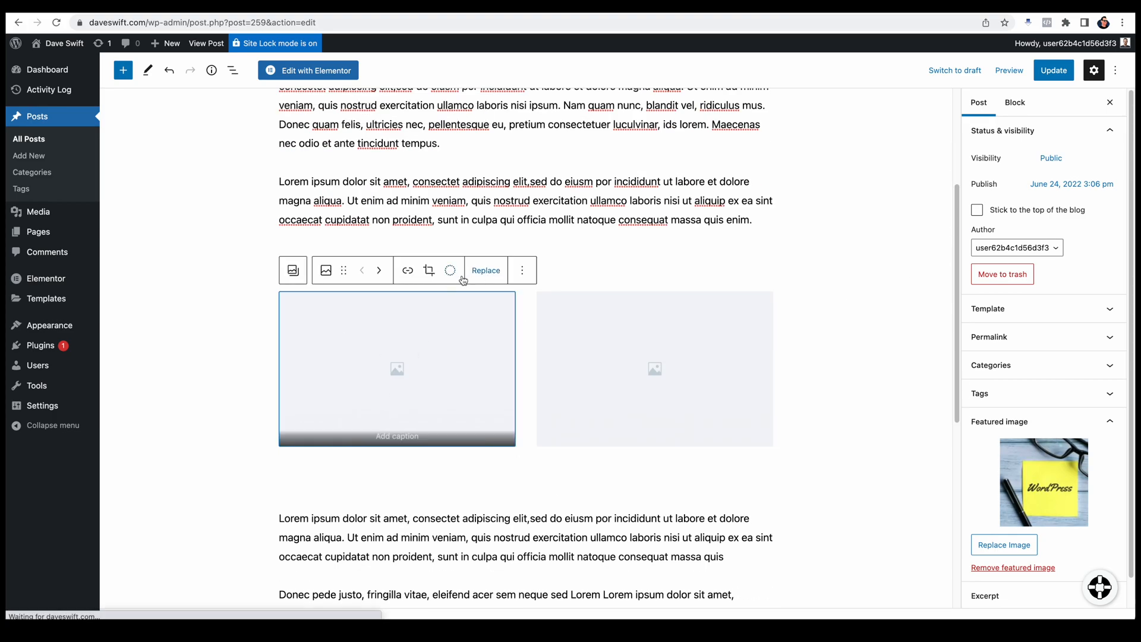
click(486, 271)
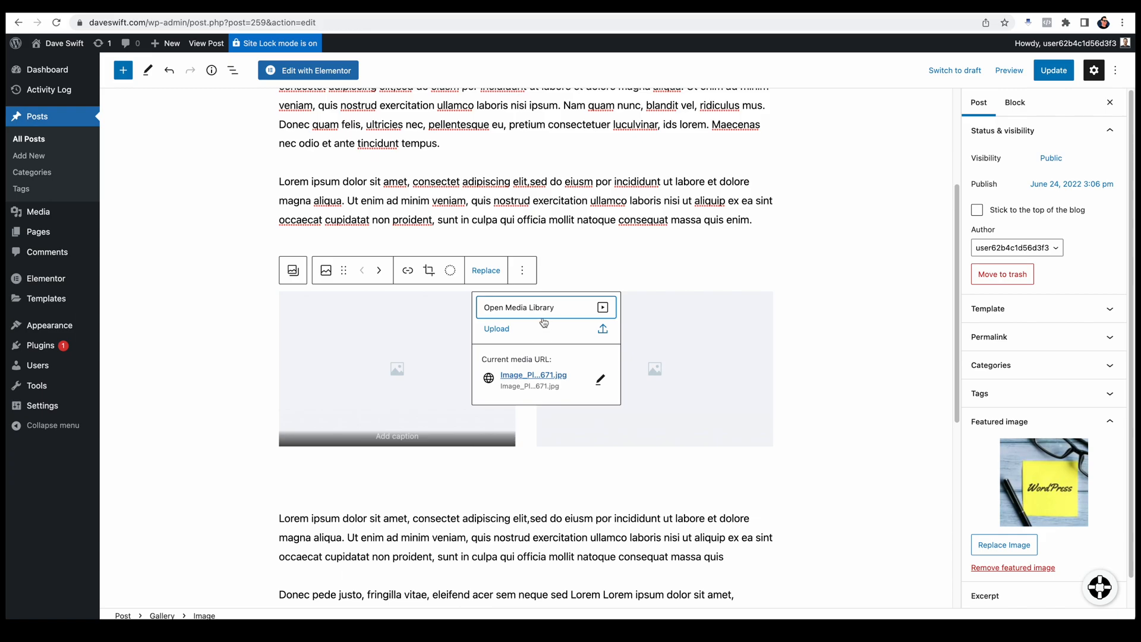
click(513, 336)
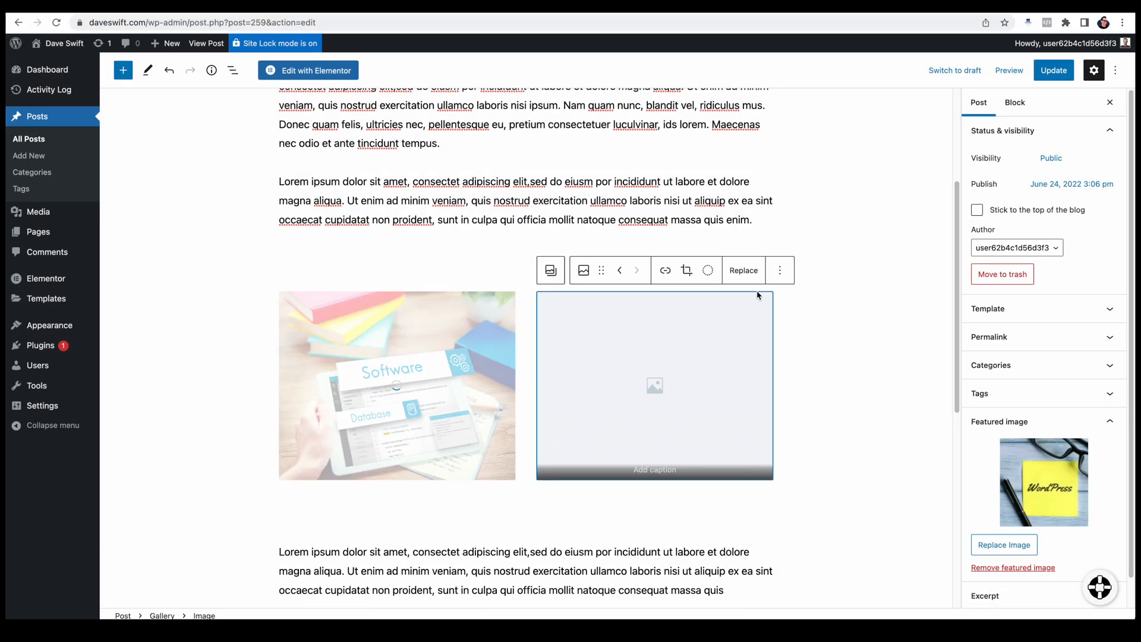
click(744, 270)
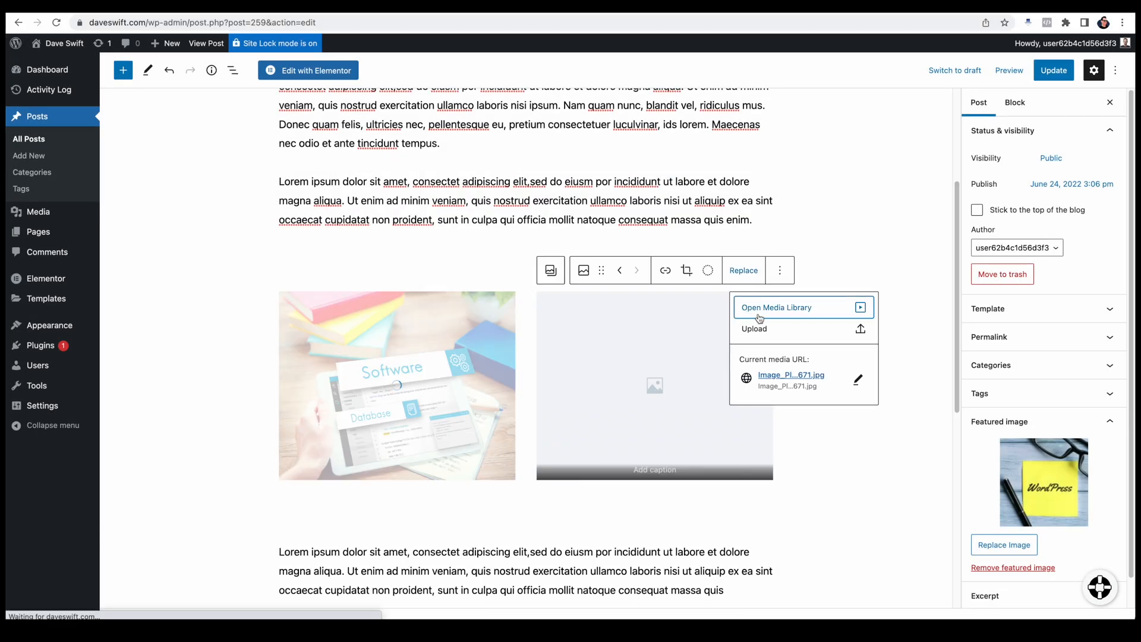
click(755, 327)
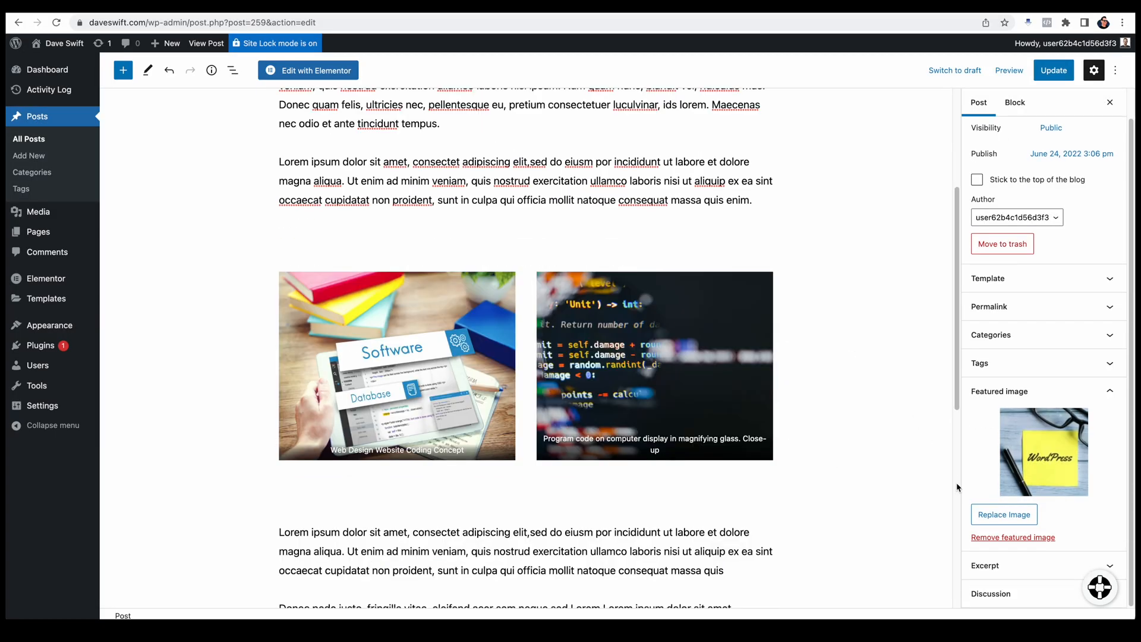
Step: Set the excerpt to "Which platform is best for the longterm stability and growth of your online business?" and update the post
click(1035, 566)
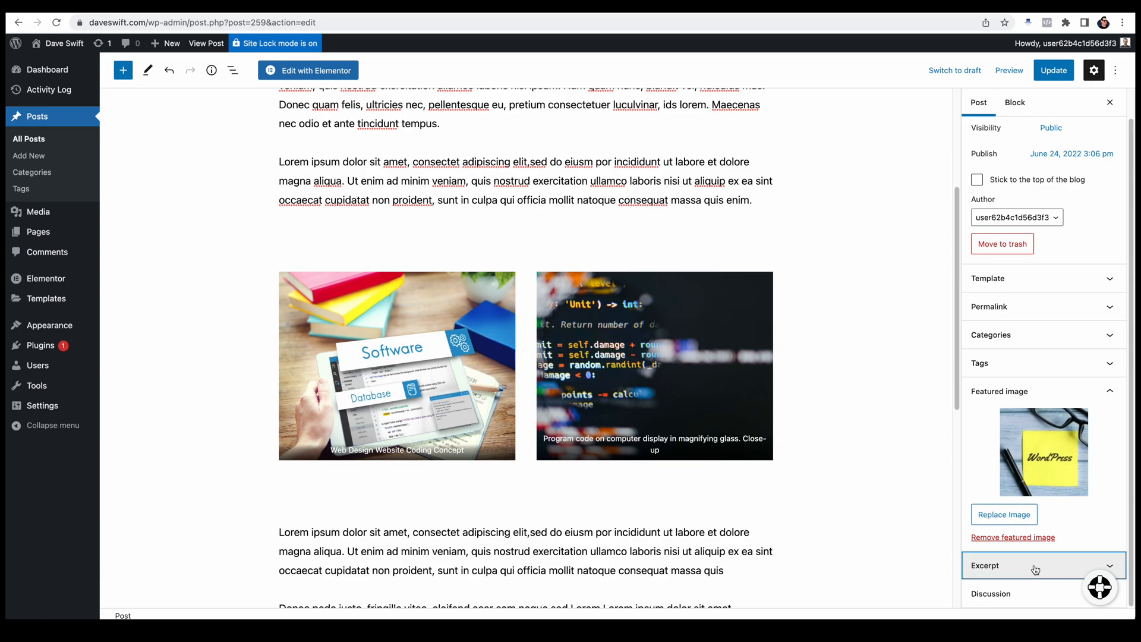
click(1002, 547)
text(Which platform is best for the longterm stability and growth of your online business?)
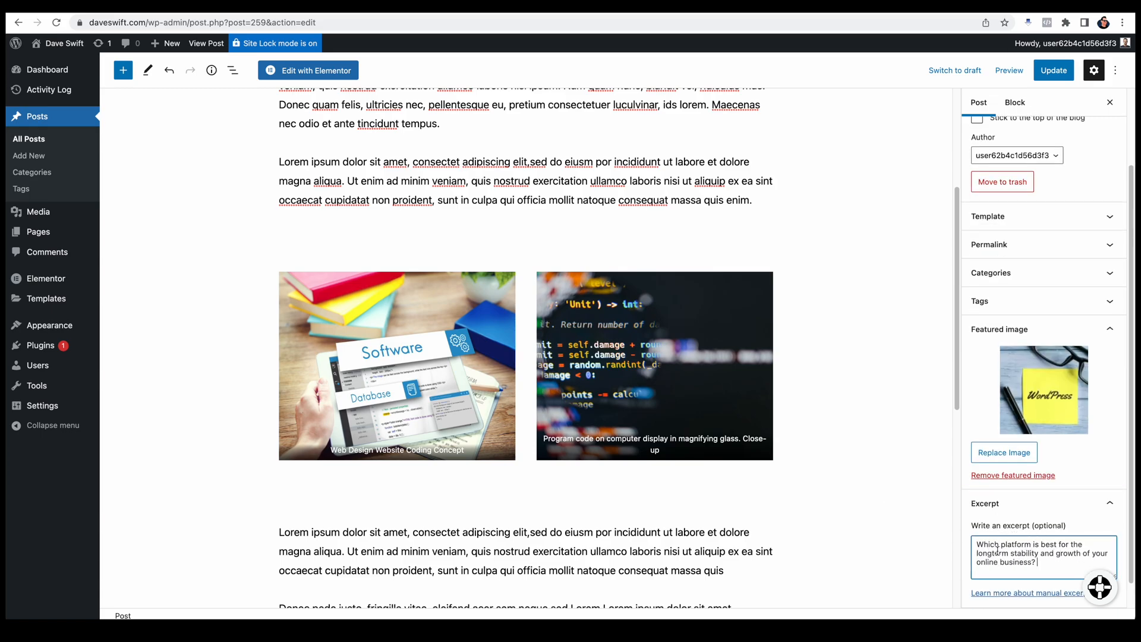
click(1054, 70)
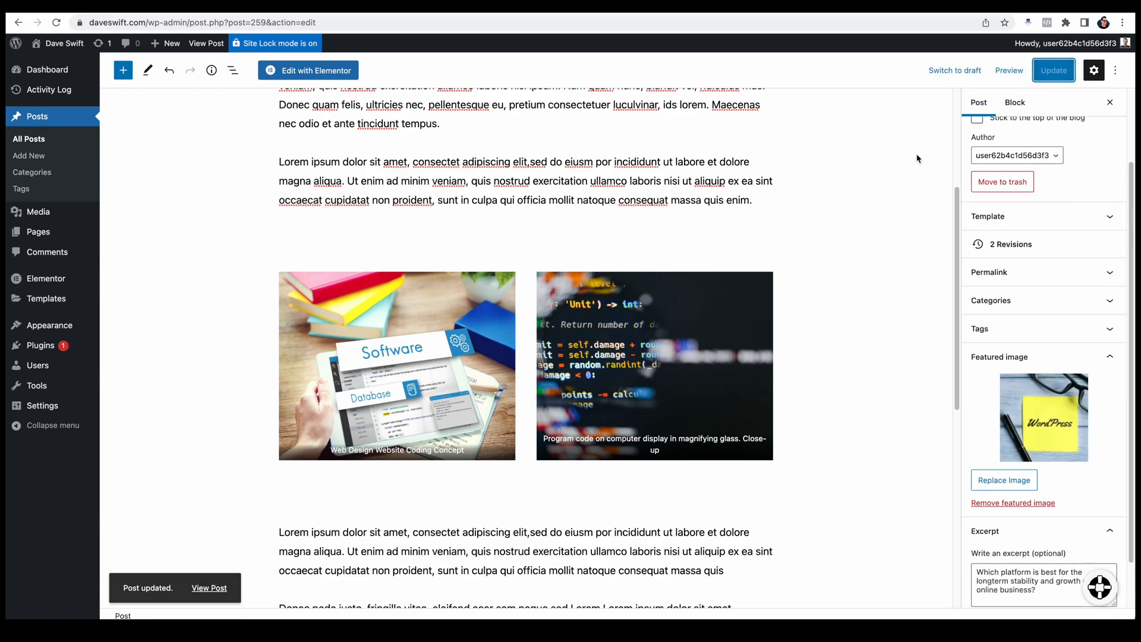
Step: Visit the live home page and check the post cards in the Popular Posts and Recent Posts sections
click(68, 64)
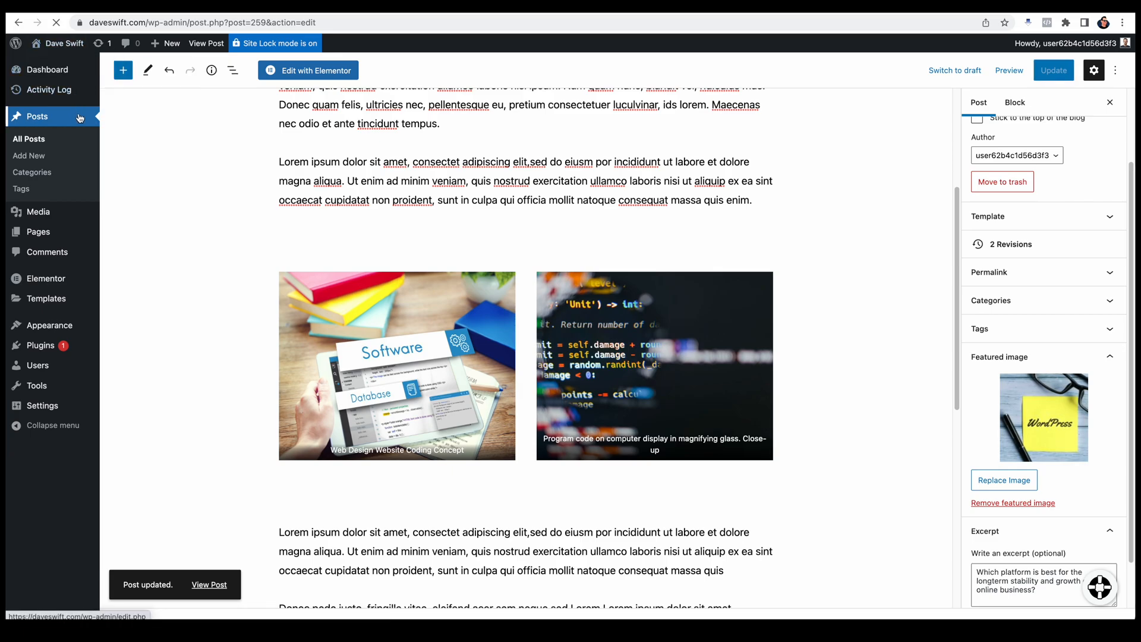
scroll(547, 393, down, 12)
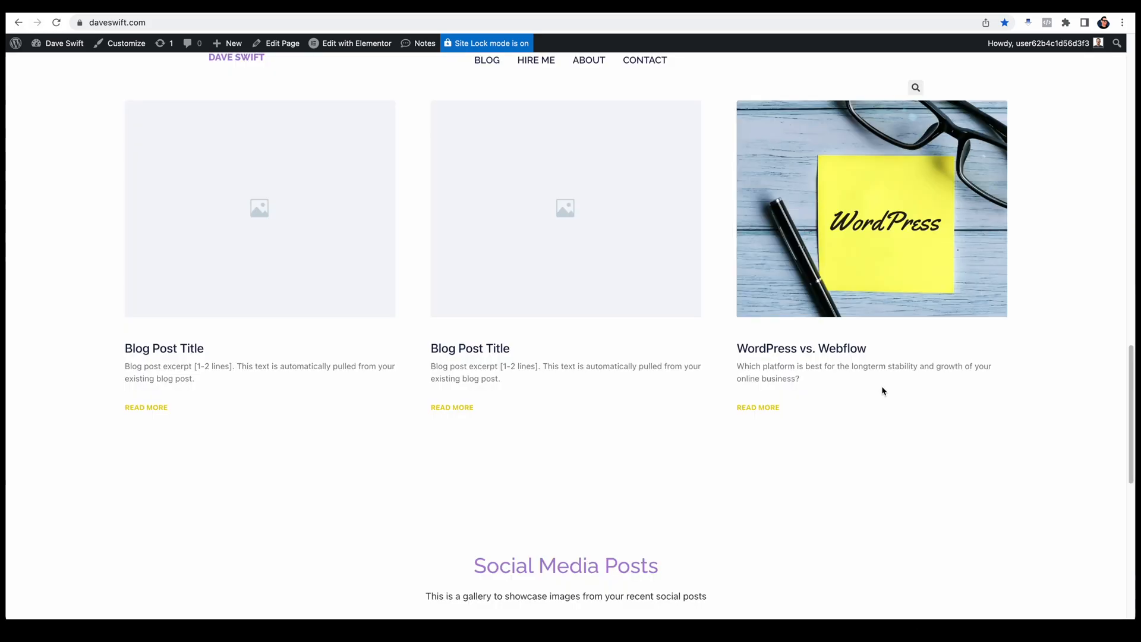
scroll(885, 390, up, 1)
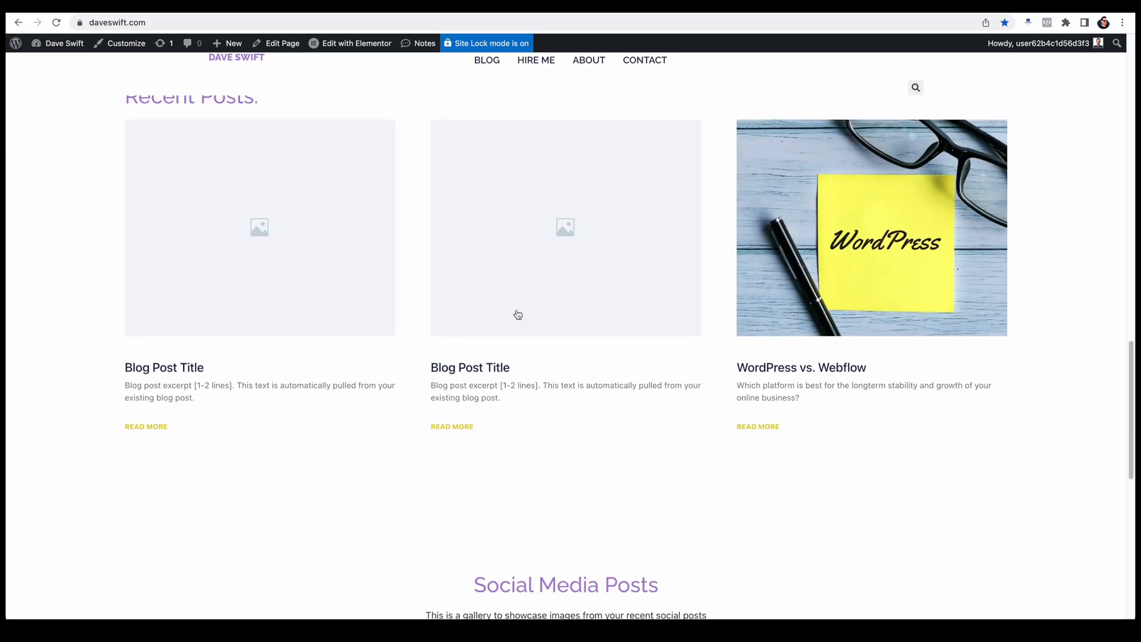
scroll(665, 412, up, 10)
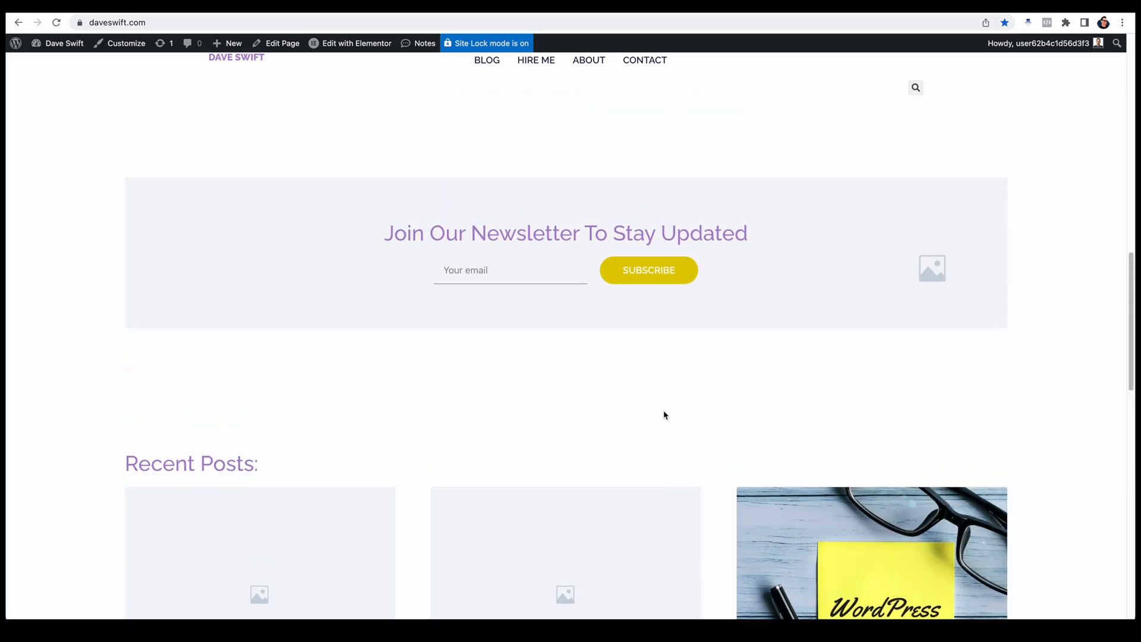
scroll(665, 419, up, 4)
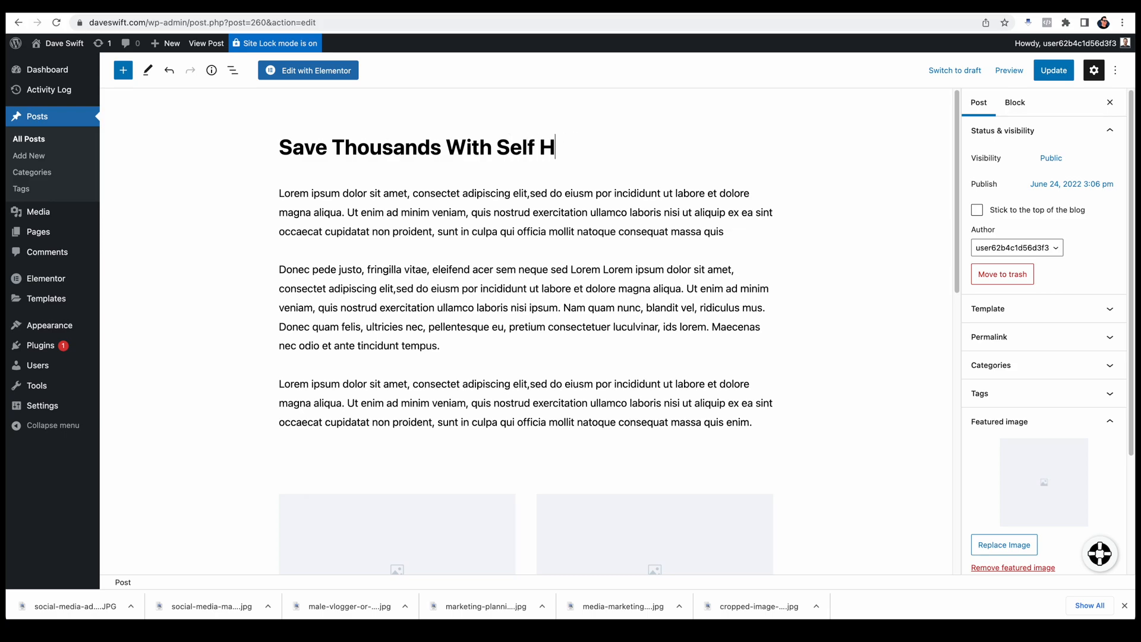
Step: In the Save Thousands With Self Hosting Email Marketing post, replace the first gallery placeholder with the uploaded media-marketing-company photo
click(434, 198)
click(491, 112)
click(503, 169)
key(super+Tab)
drag(262, 217, 297, 250)
click(254, 385)
key(space)
key(space)
drag(271, 341, 741, 304)
click(774, 420)
Step: Replace the second gallery placeholder with the marketing-planning-strategy photo uploaded from Downloads
click(748, 110)
click(759, 169)
key(super+Tab)
drag(271, 328, 731, 303)
click(774, 419)
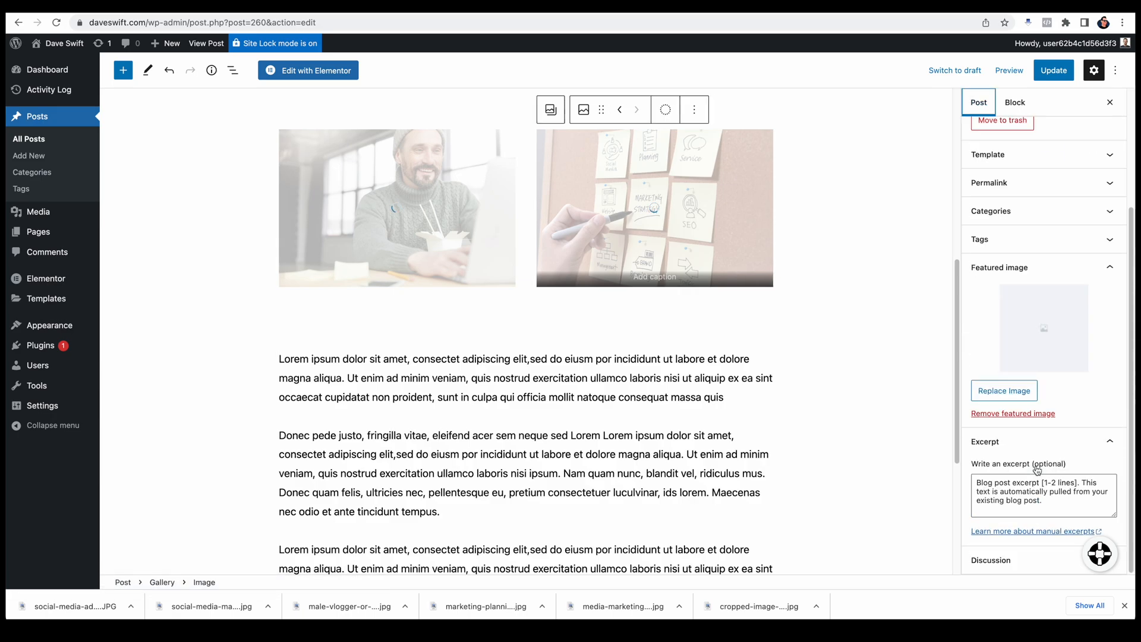
Step: Set the excerpt to "Email marketing is one of the most profitable ways to grow. your business, but the fees related to providers can be enormous." and update
text(Email marketing is one of the most prof)
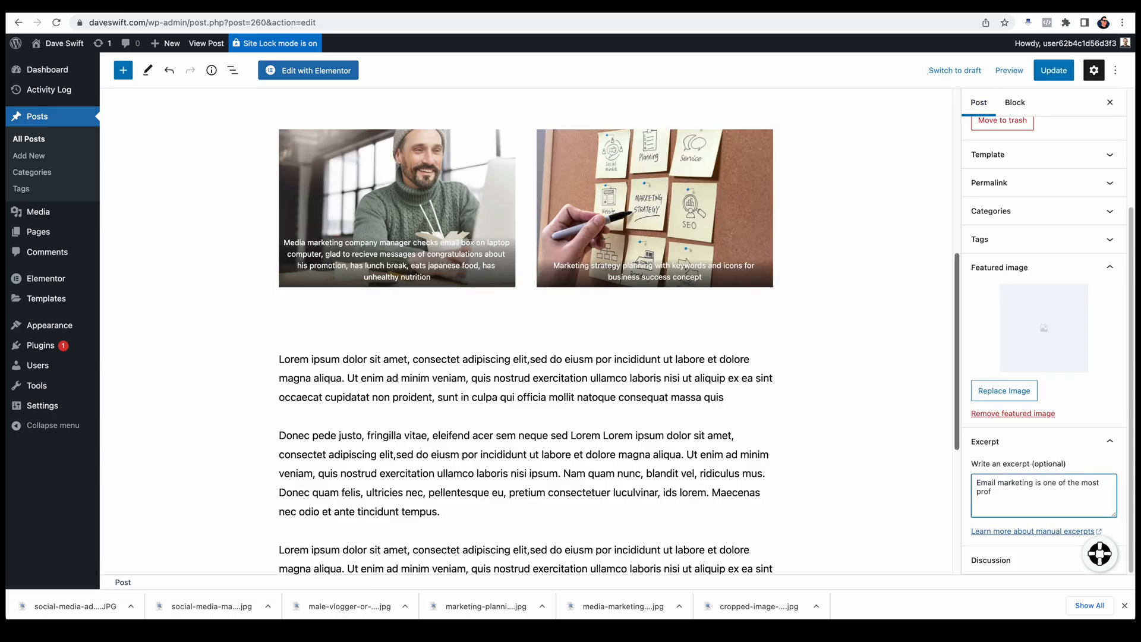
text(itable things you can do, but the fees related to providers can be enormous.)
drag(1016, 491, 1075, 491)
text(ways to grow. your business)
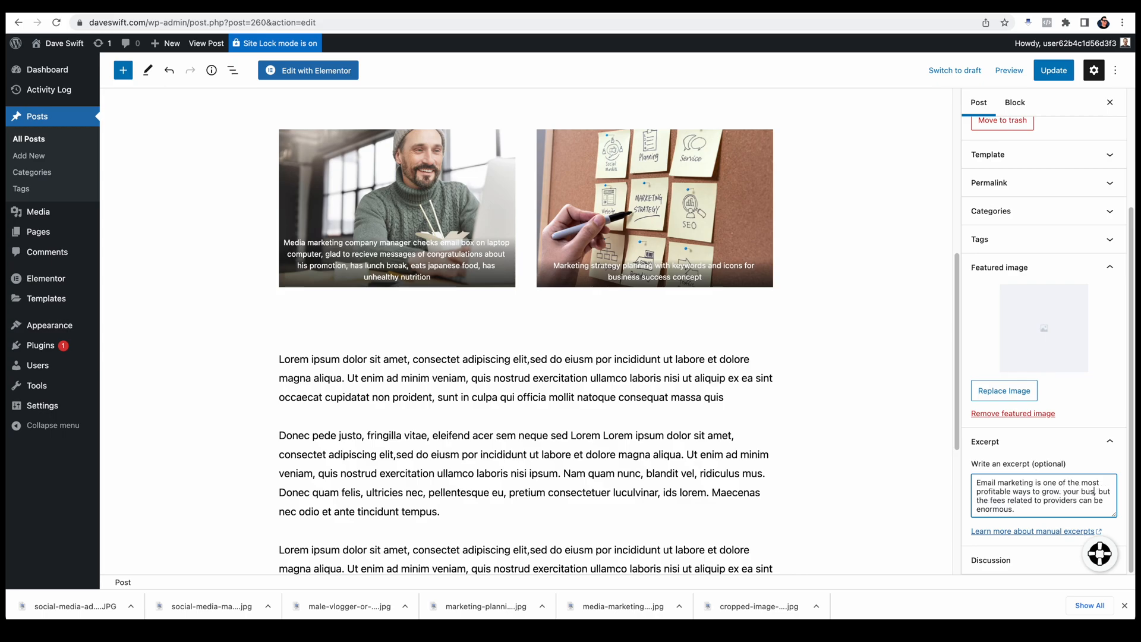
click(1054, 70)
Step: Replace the email marketing post's featured image with the cropped-image photo of a man holding an Email Marketing speech bubble
click(1003, 415)
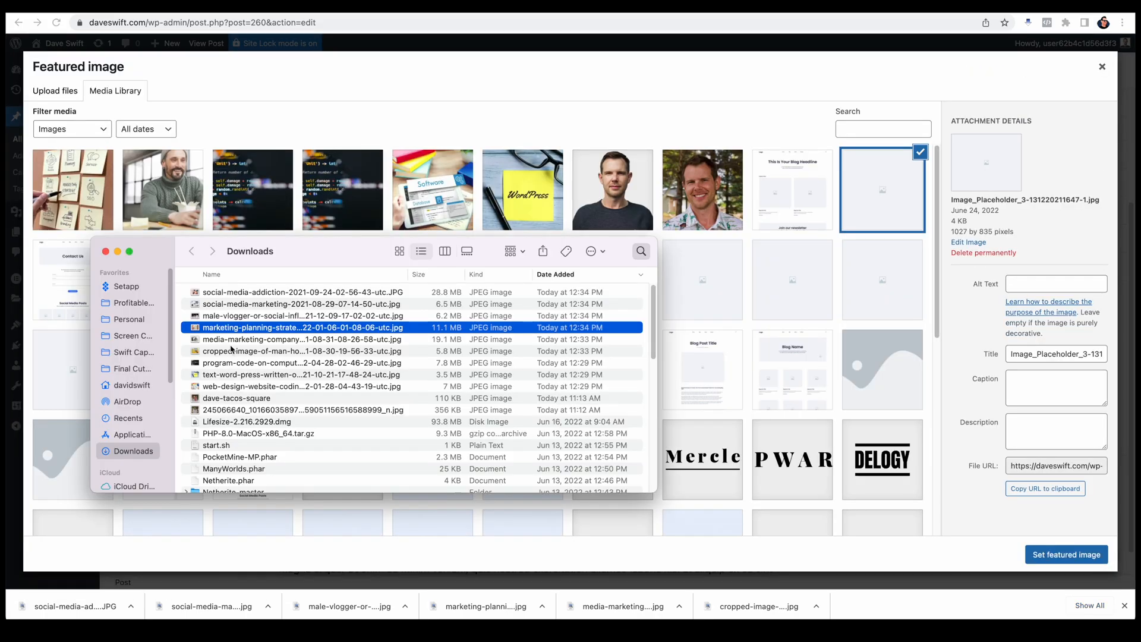
key(Down)
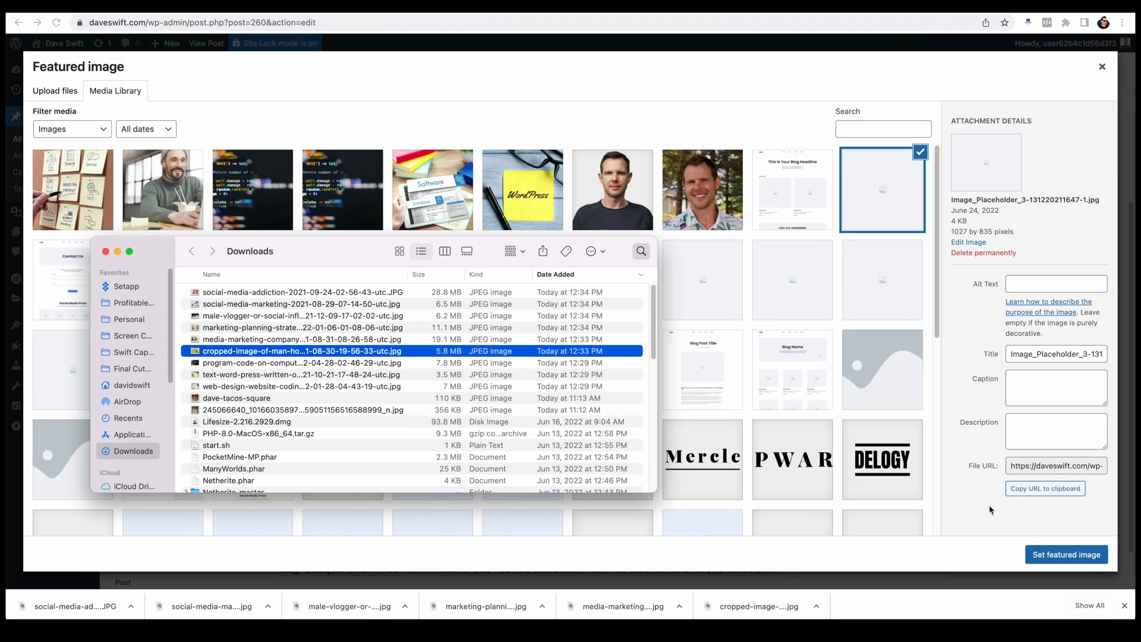
key(Return)
click(1066, 554)
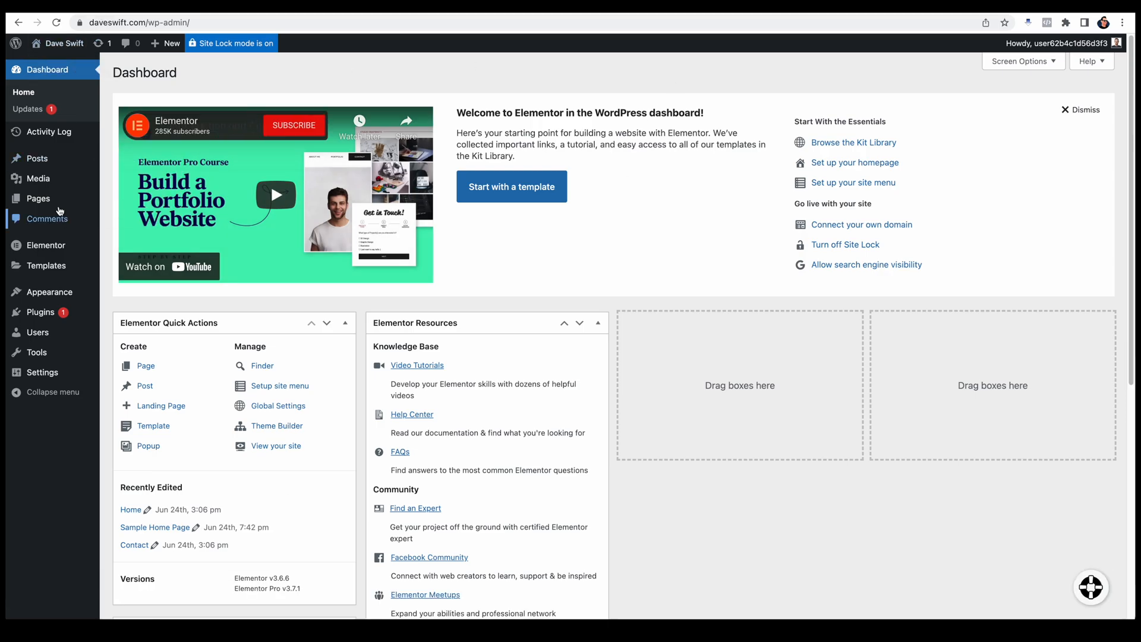
Step: From the posts list, retitle the remaining Blog Post Title entry "Hiring Influencers - Calculating ROI" and set its slug to influencer-roi
click(38, 159)
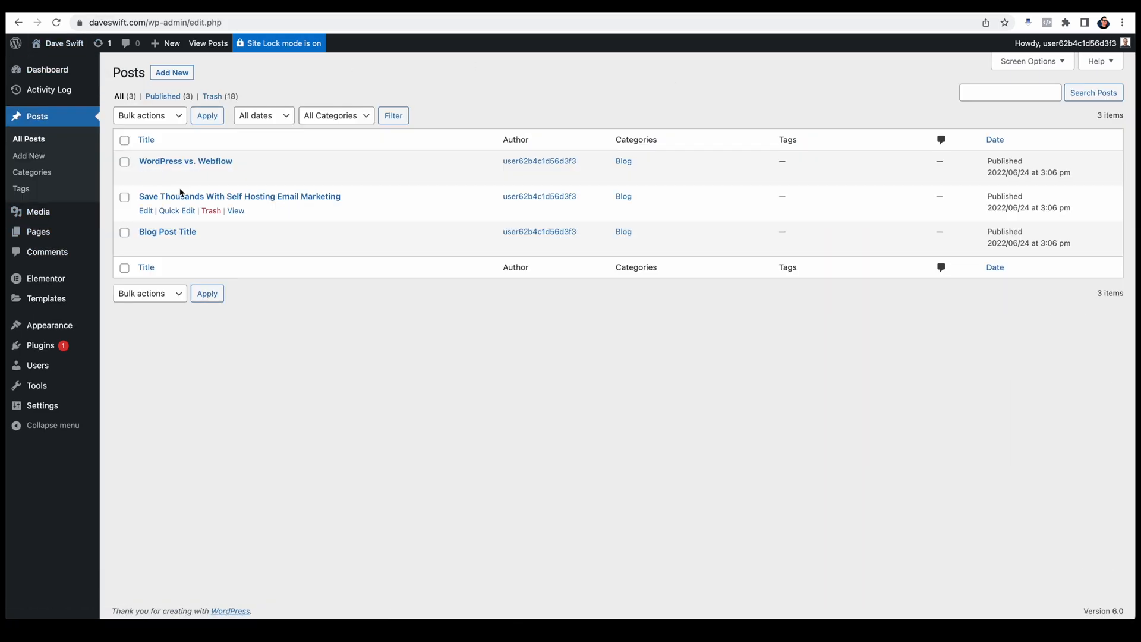
click(174, 245)
triple_click(248, 255)
key(BackSpace)
text(Hiring Influencers - Calculating ROI)
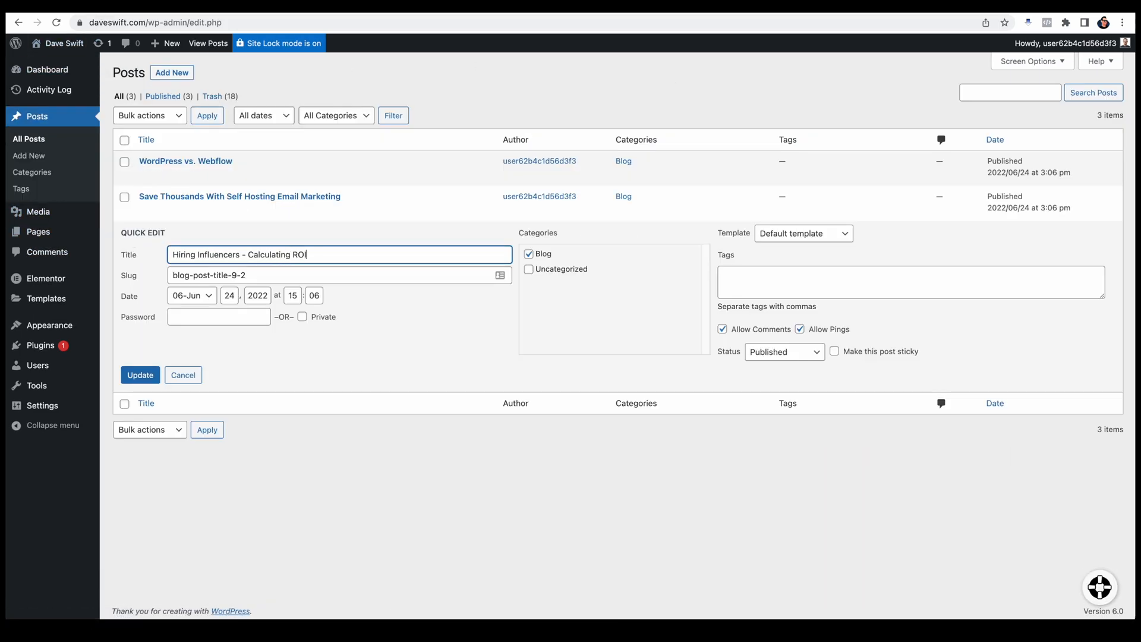
triple_click(254, 274)
text(influencer-roi)
key(Return)
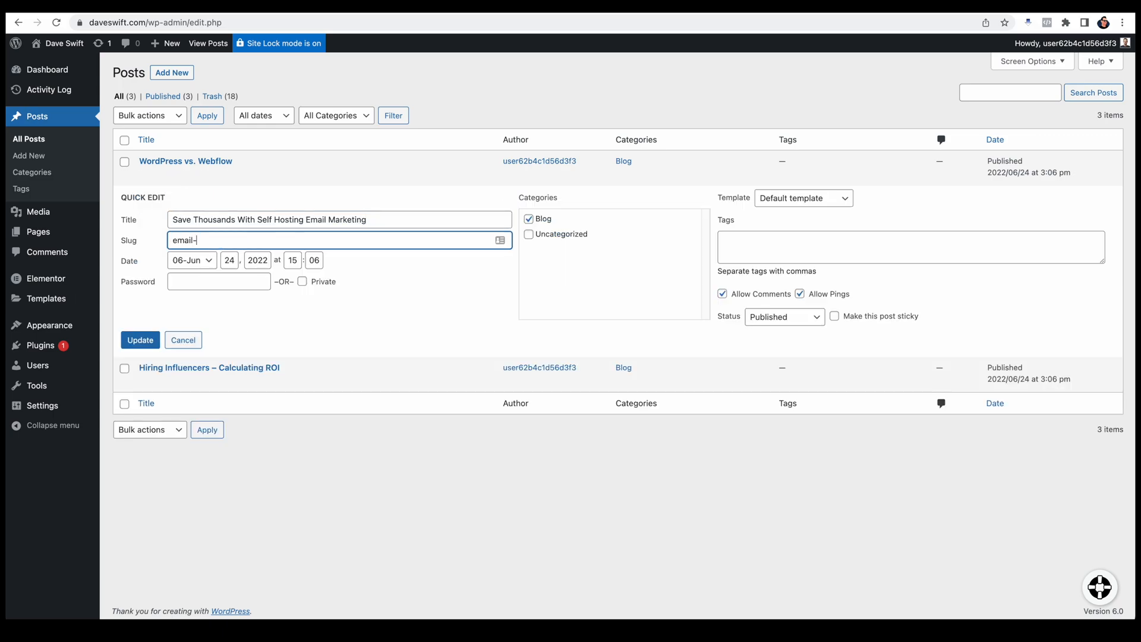
Step: Set the email marketing post's slug to email-marketing-self-hosted and change the slug of the WordPress vs. Webflow post
text(marketing-self-hosted)
key(Return)
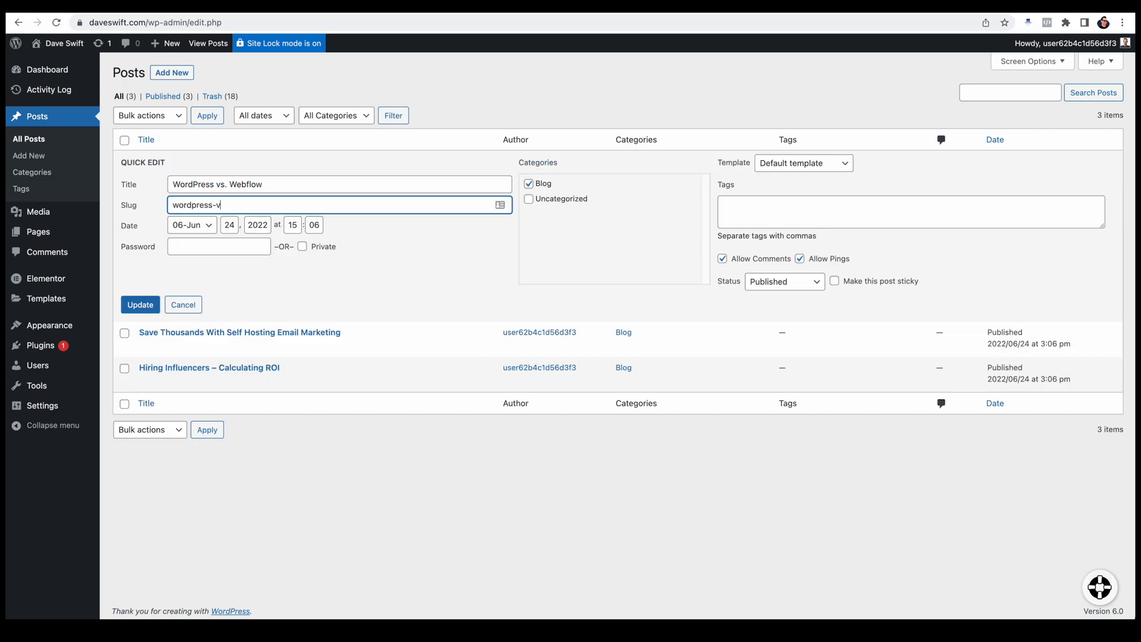
click(179, 291)
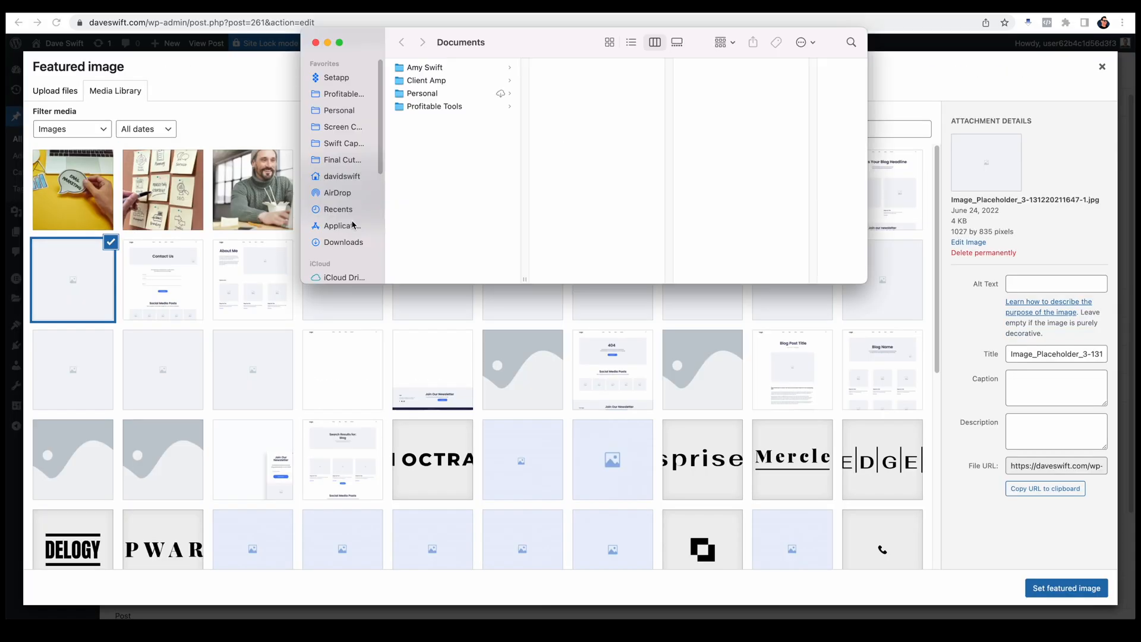
Step: In the Hiring Influencers post, set the tablet charts photo as featured image and replace the gallery placeholders with the social media addiction and male vlogger photos
drag(524, 155, 416, 414)
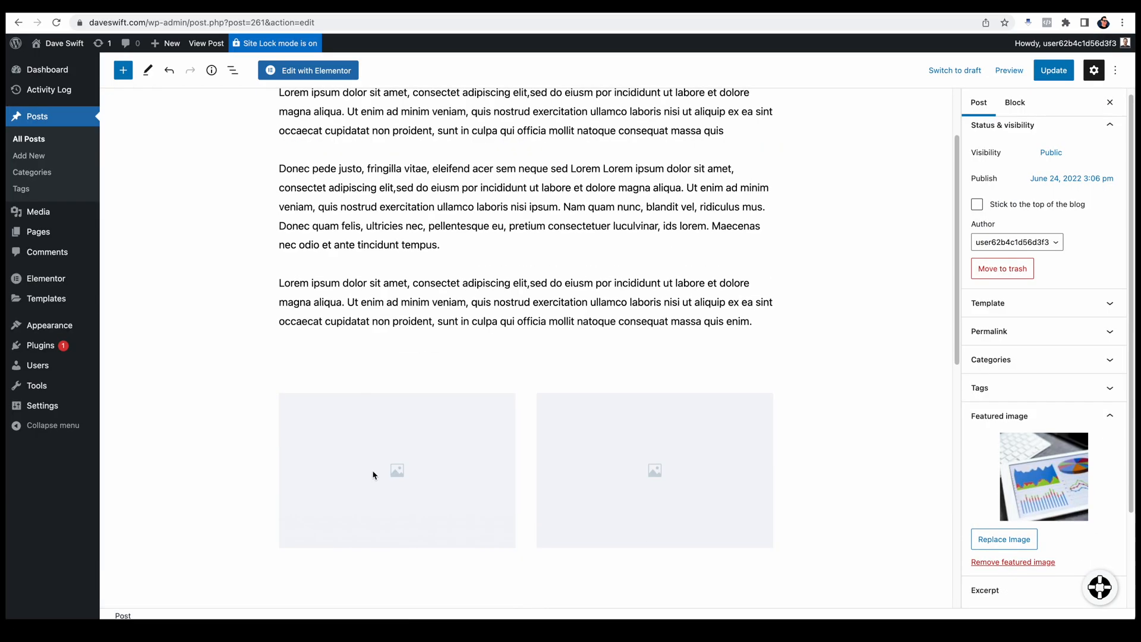
click(373, 472)
click(484, 373)
click(523, 411)
click(100, 190)
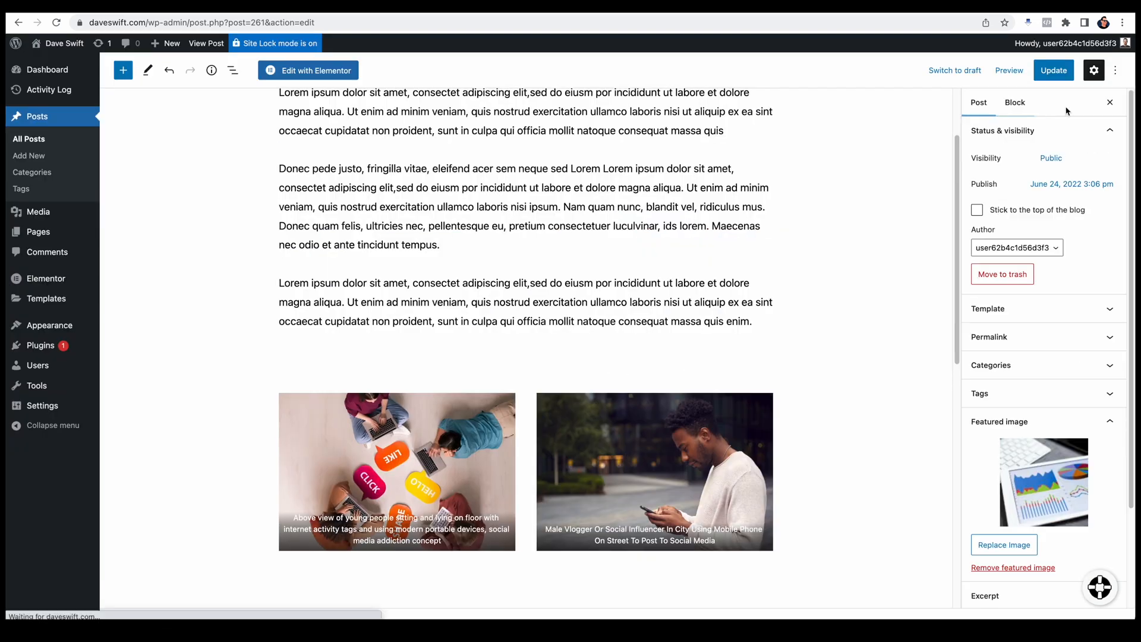
Step: Set the excerpt to "How much is that influencer campaign worth? Here is a step-by-step guide to calculating ROI." and update the post
text(How much is that influencer campaign worth? Step-by-step guide to calculating ROI)
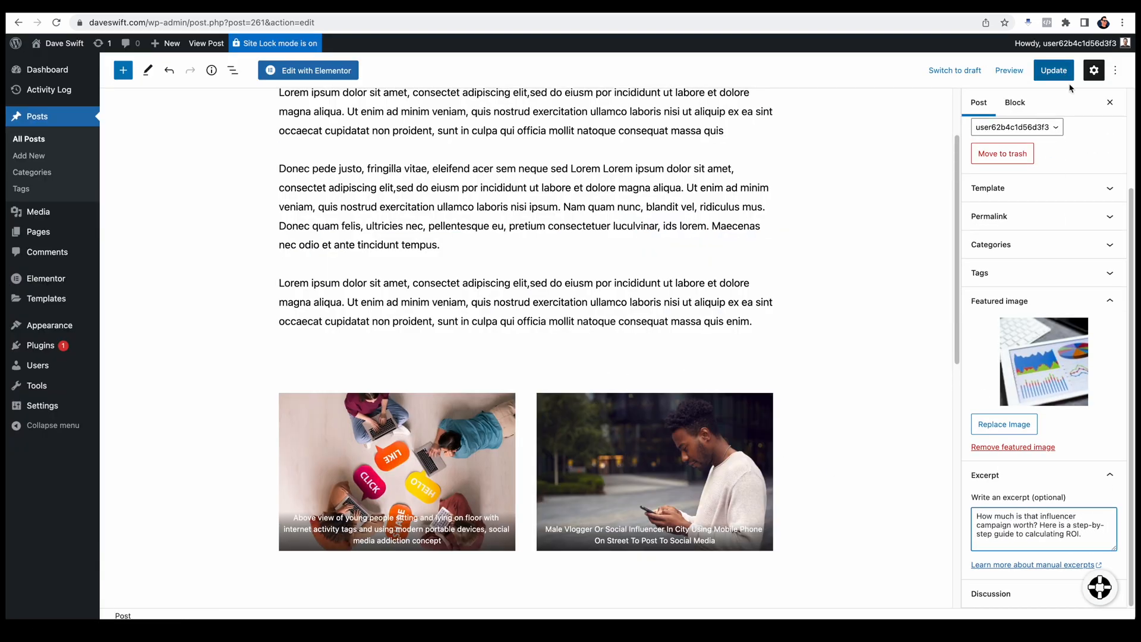
click(1054, 71)
Step: Check the Popular Posts cards on the live home page and open the page for editing in Elementor
click(59, 62)
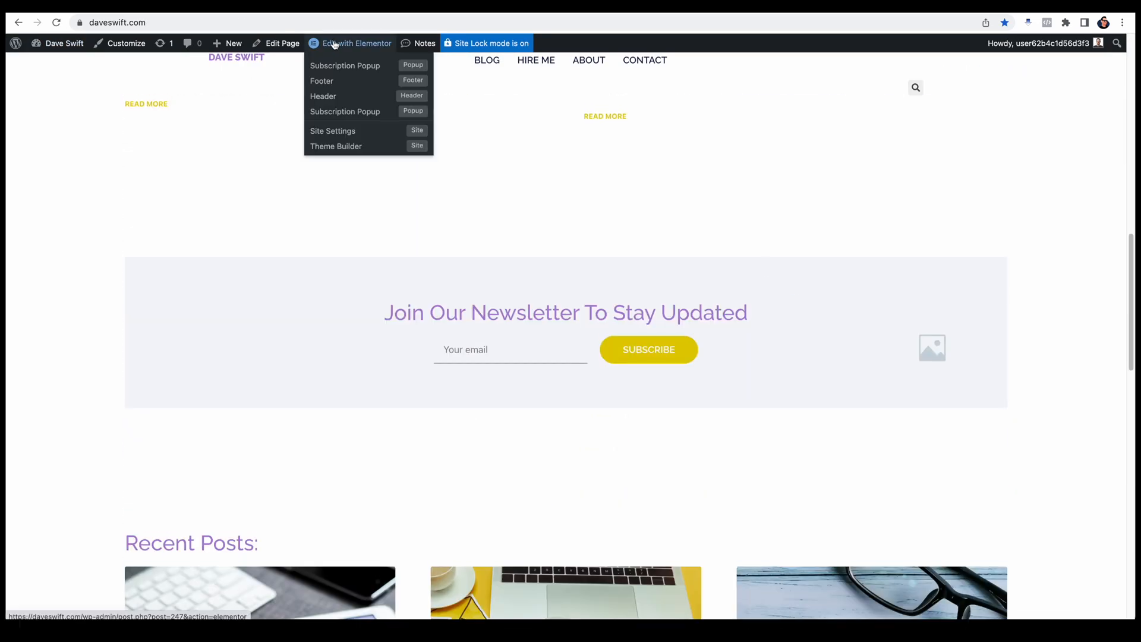
scroll(432, 404, down, 5)
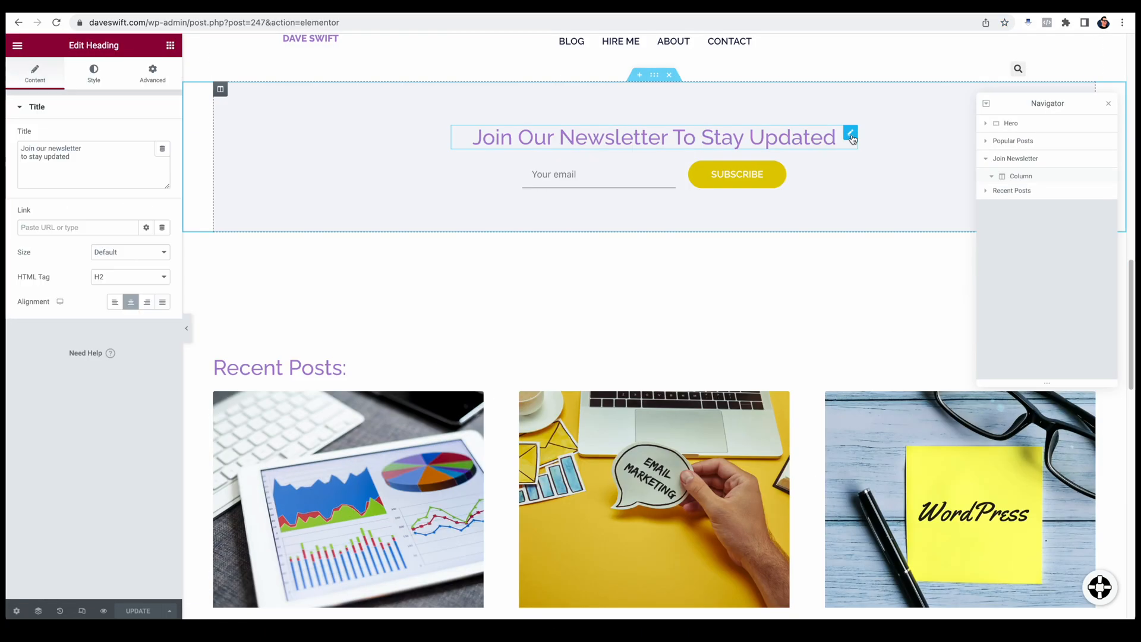
click(94, 72)
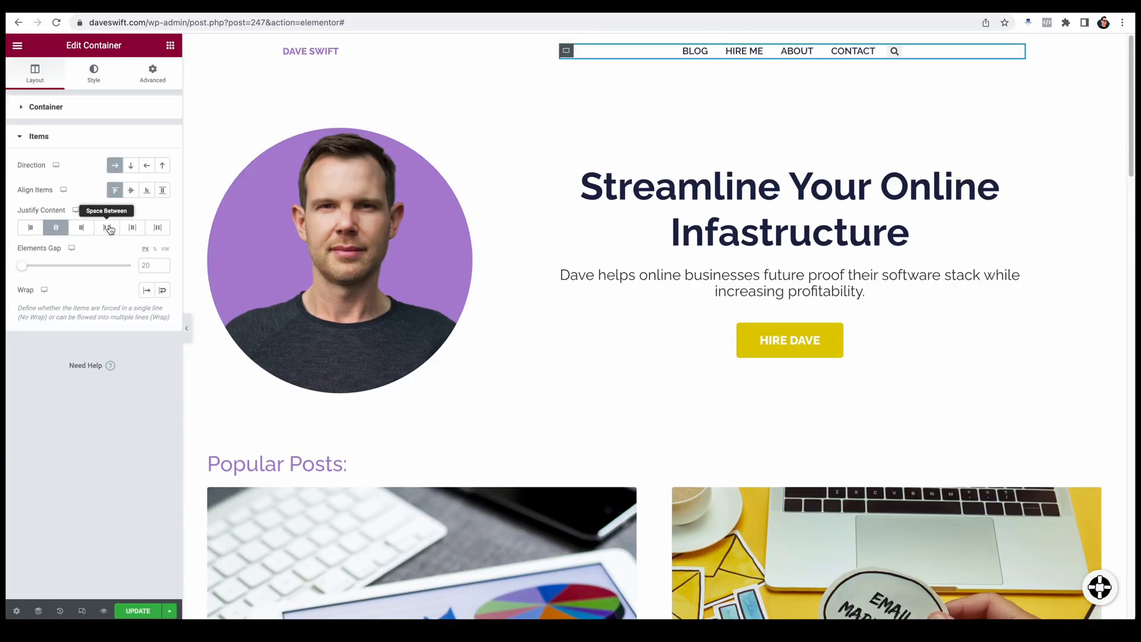
Step: Review the live home page's hero, Popular Posts, newsletter and Recent Posts sections
click(108, 227)
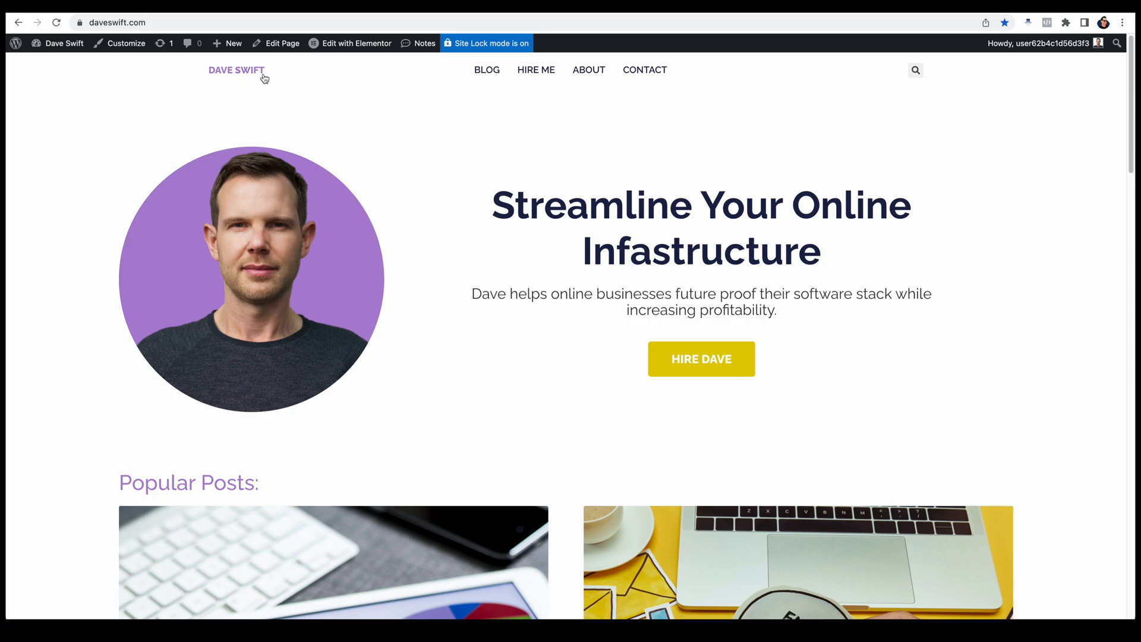
scroll(1133, 138, down, 1)
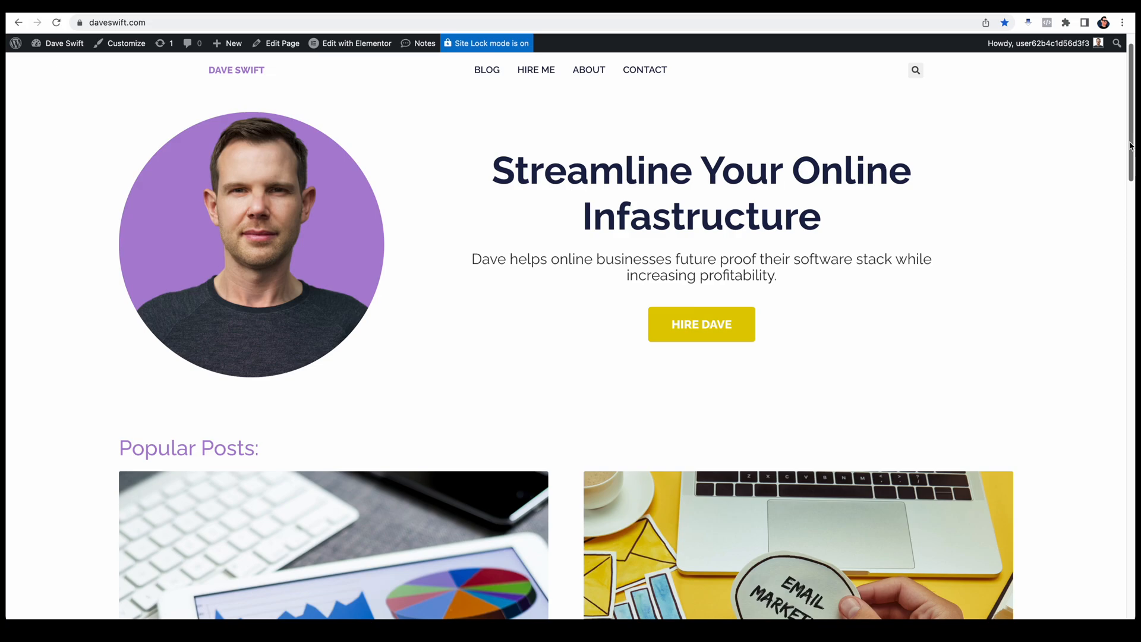
scroll(1131, 145, down, 1)
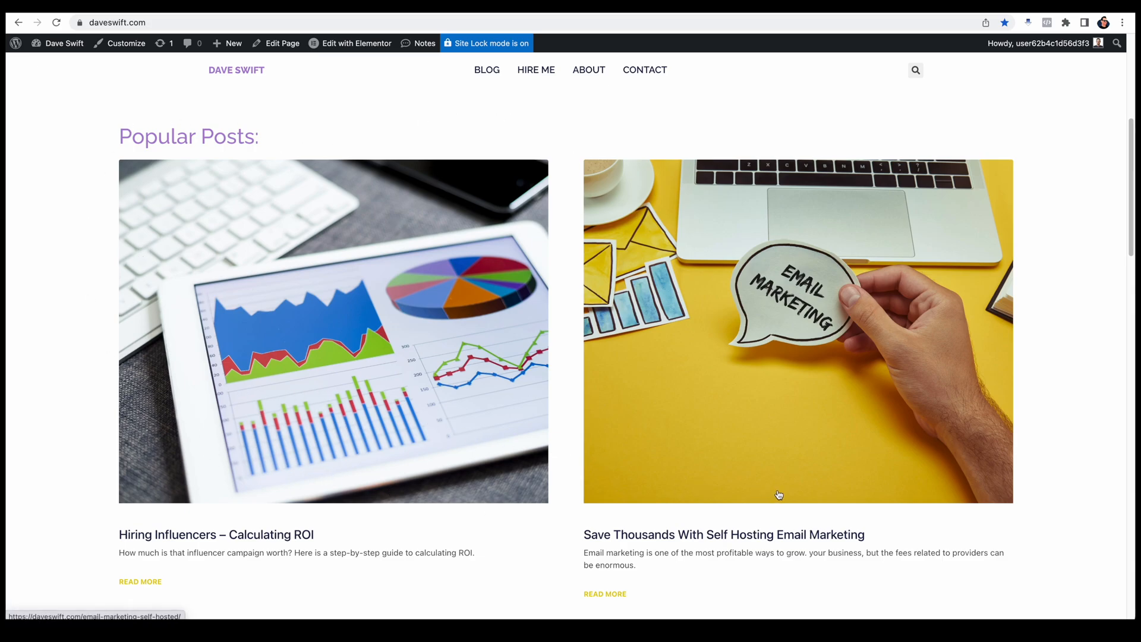
drag(1130, 241, 1108, 377)
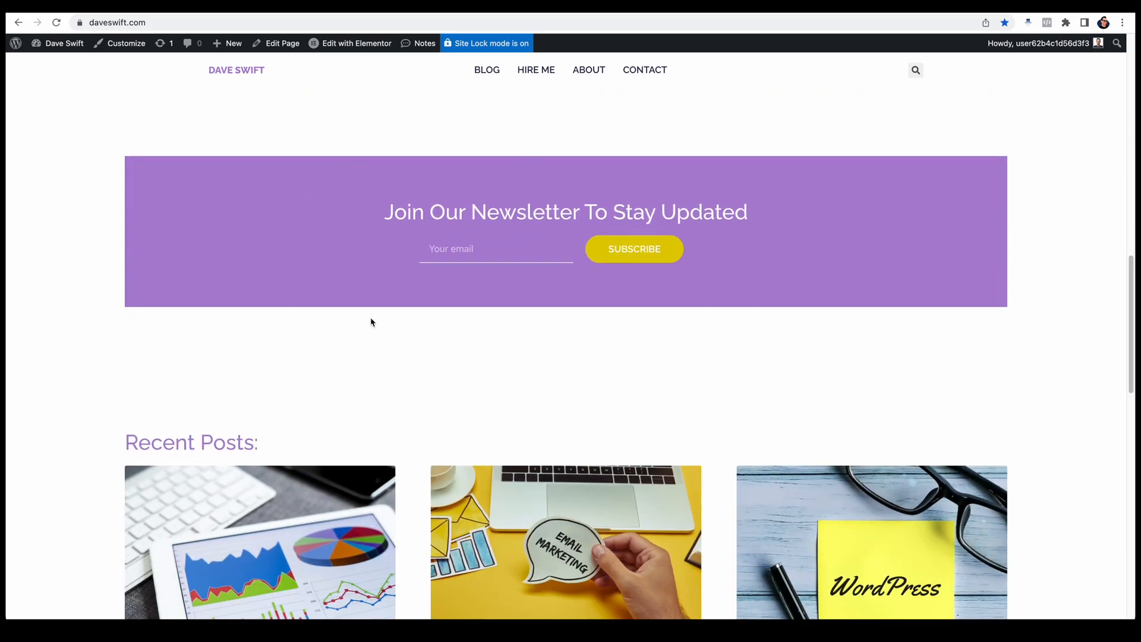
drag(1132, 314, 1132, 346)
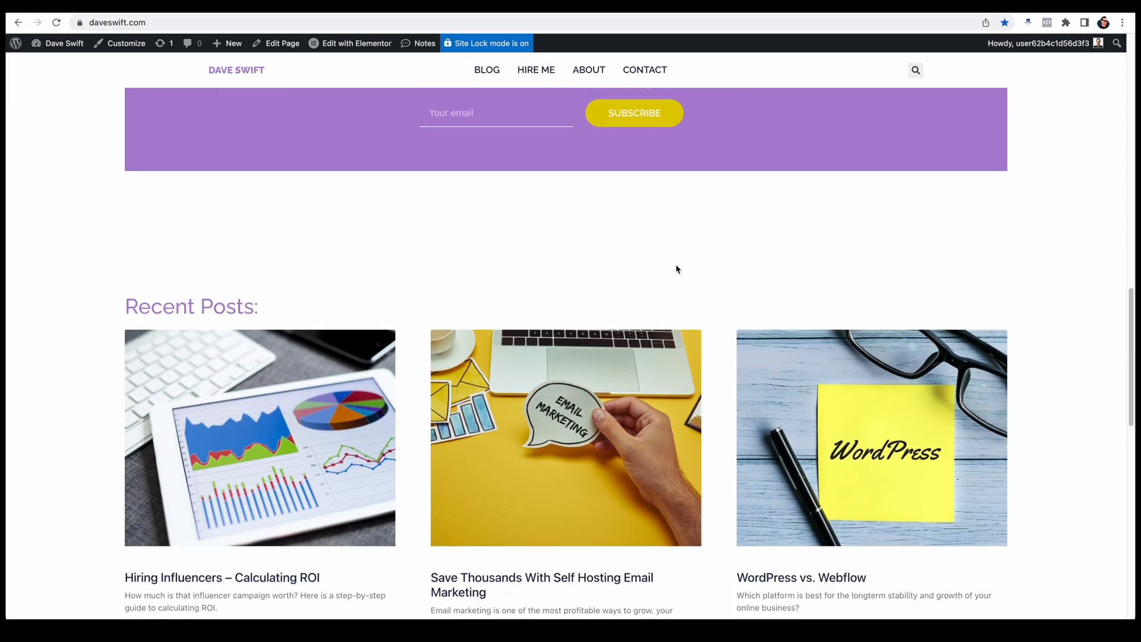
Step: Review the live home page's newsletter, Social Media Posts gallery, footer, Recent Posts and Popular Posts sections
scroll(723, 276, up, 3)
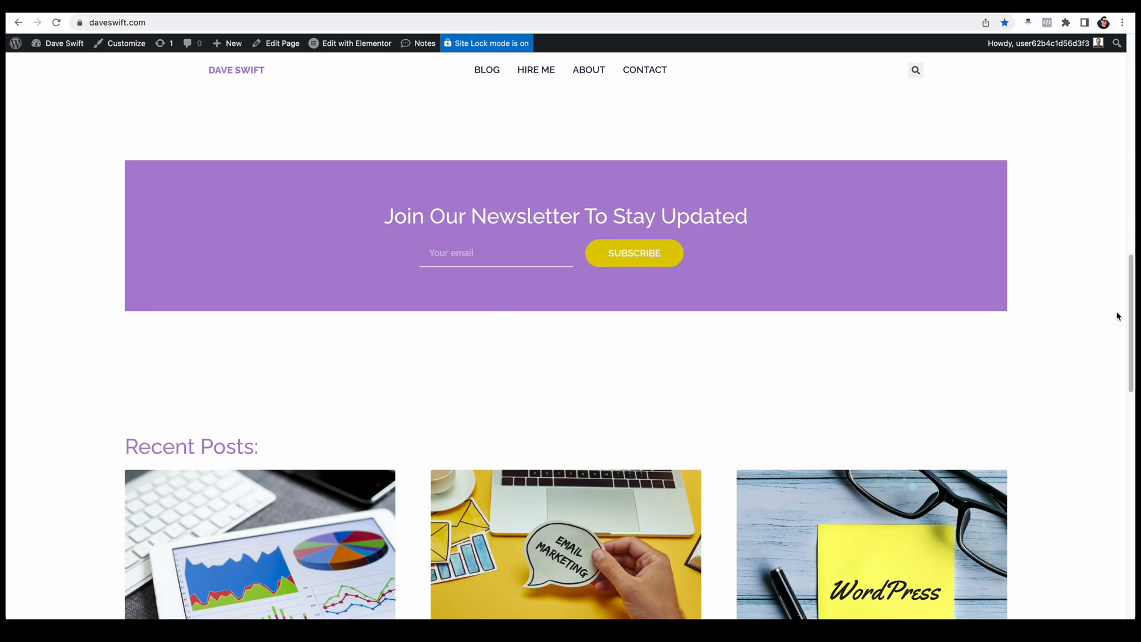
drag(1133, 318, 1093, 507)
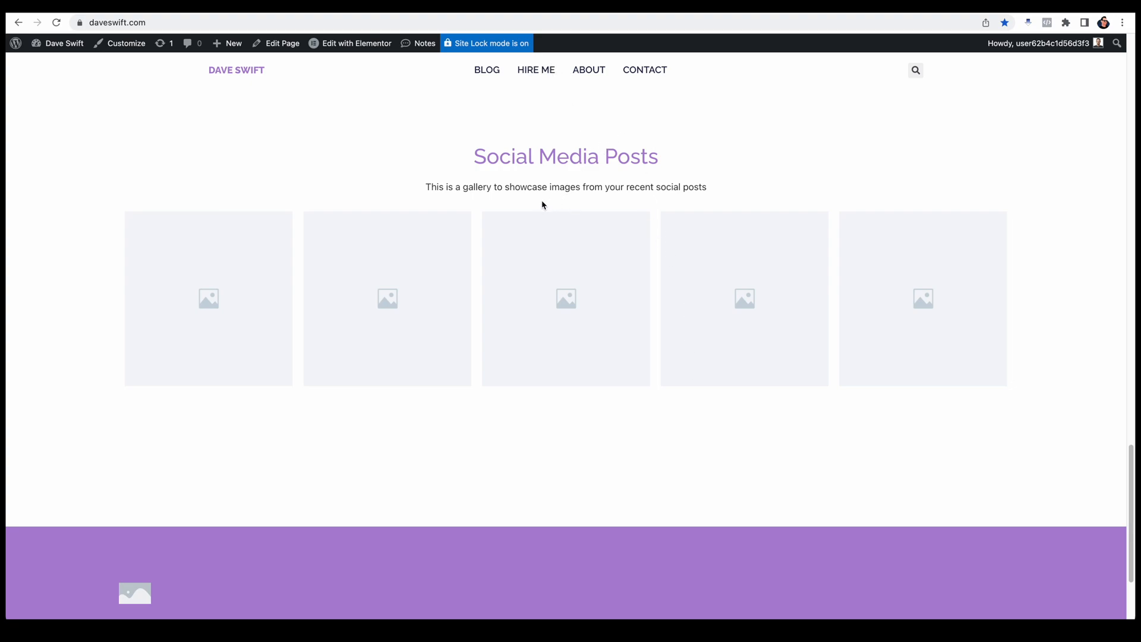
scroll(883, 506, down, 3)
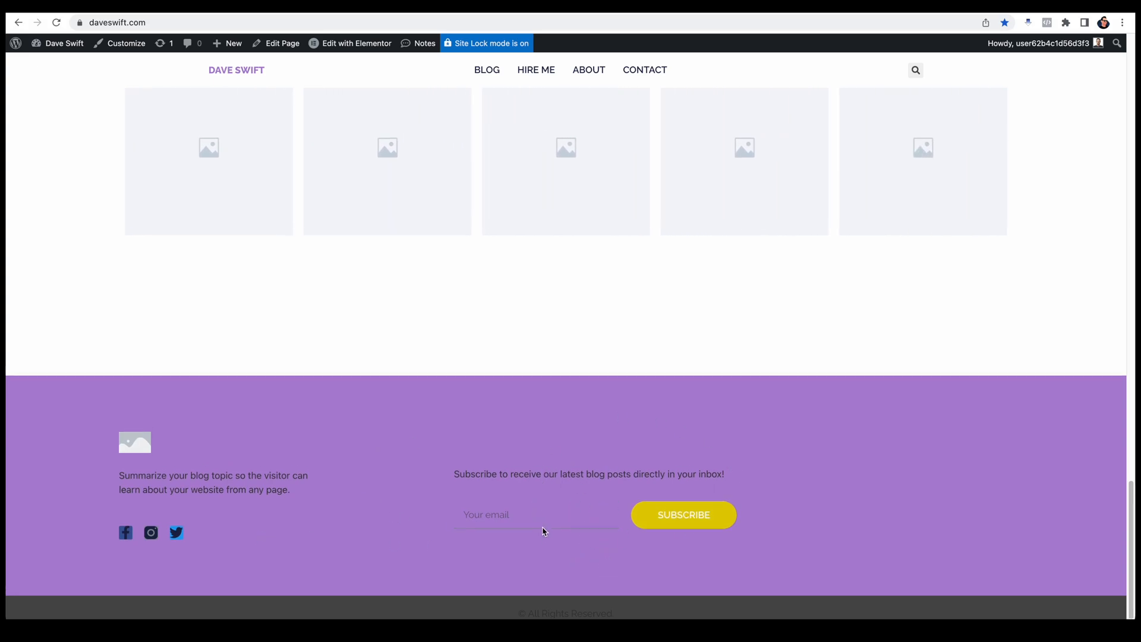
scroll(542, 534, up, 10)
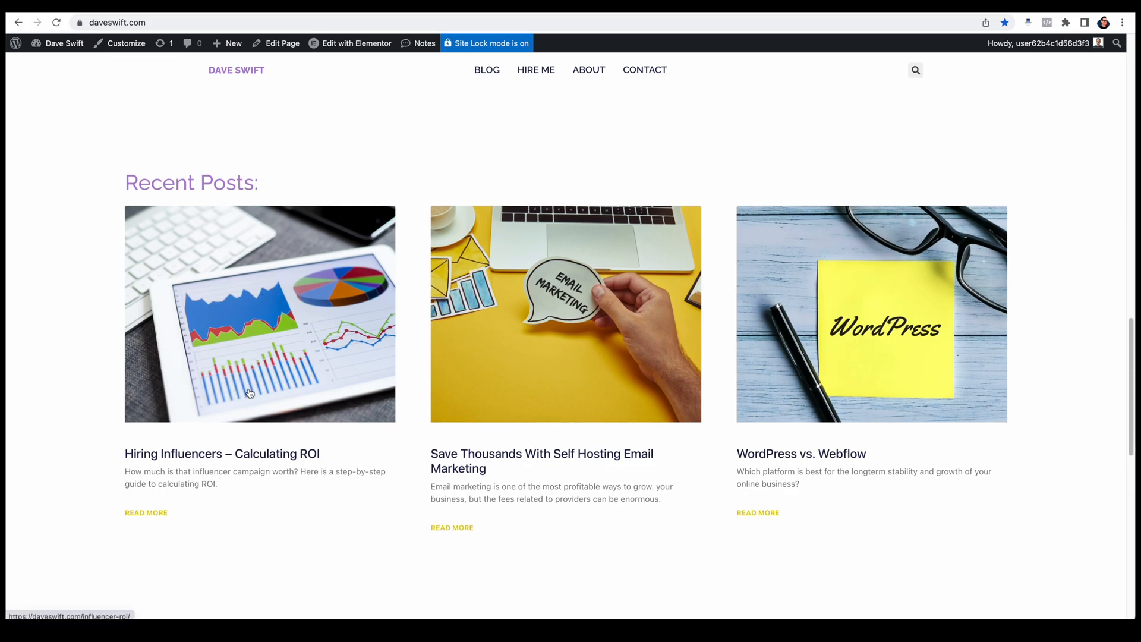
scroll(764, 456, up, 4)
scroll(765, 456, up, 11)
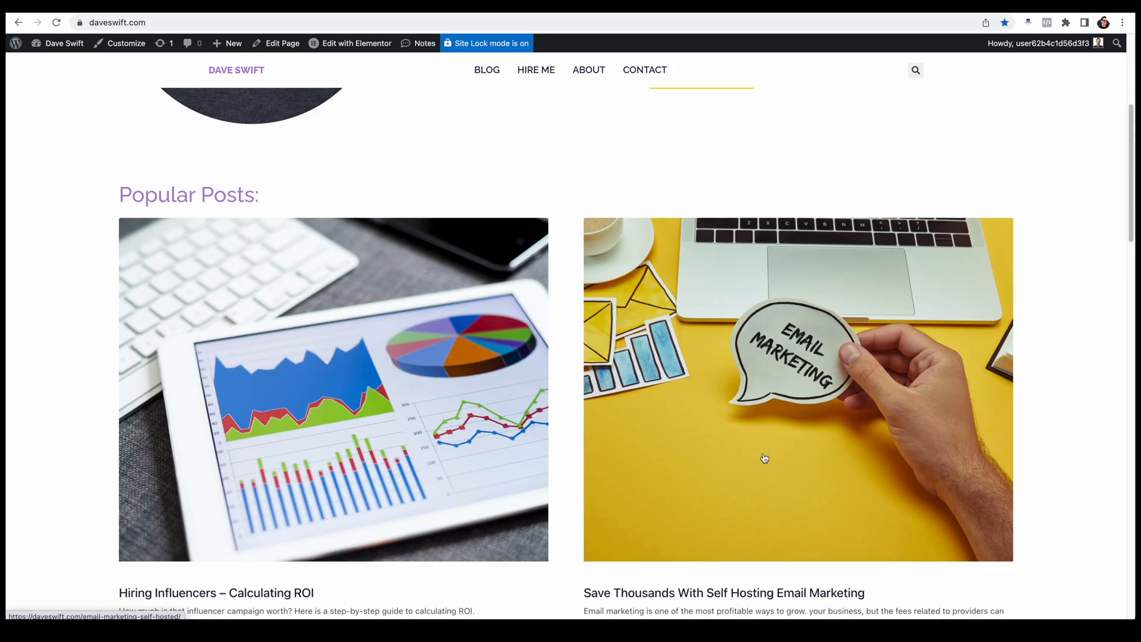
scroll(464, 355, down, 3)
Step: Open the Hiring Influencers post from the home page and examine its header, featured image, gallery and share icons
click(382, 305)
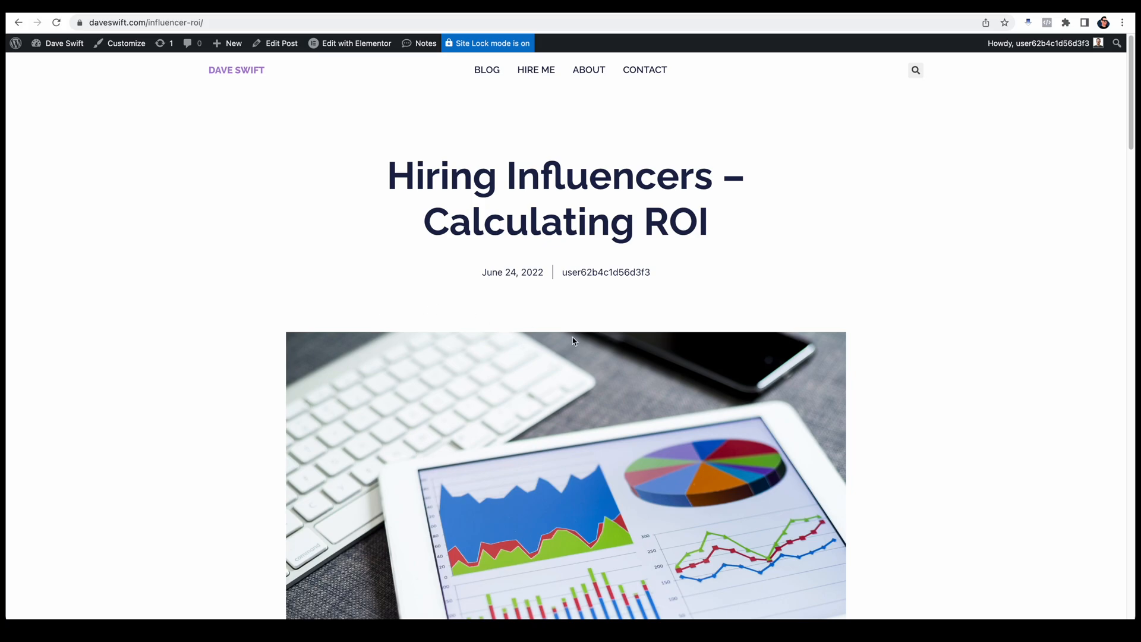
scroll(574, 340, down, 4)
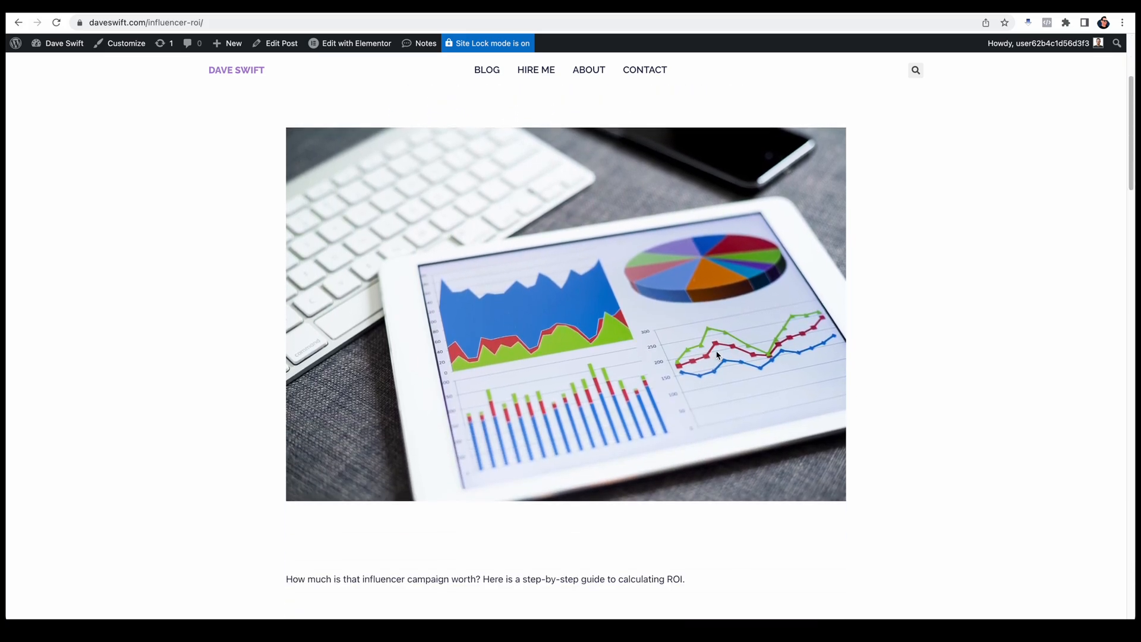
scroll(713, 354, down, 10)
scroll(701, 328, down, 5)
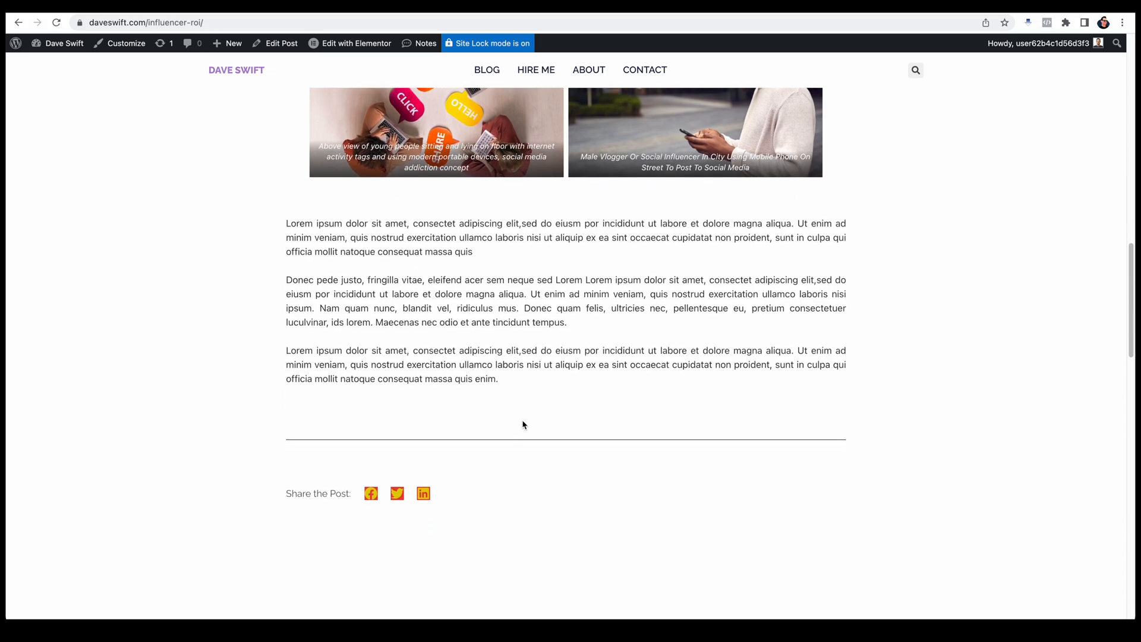
scroll(551, 501, down, 11)
scroll(551, 500, down, 3)
scroll(426, 328, up, 12)
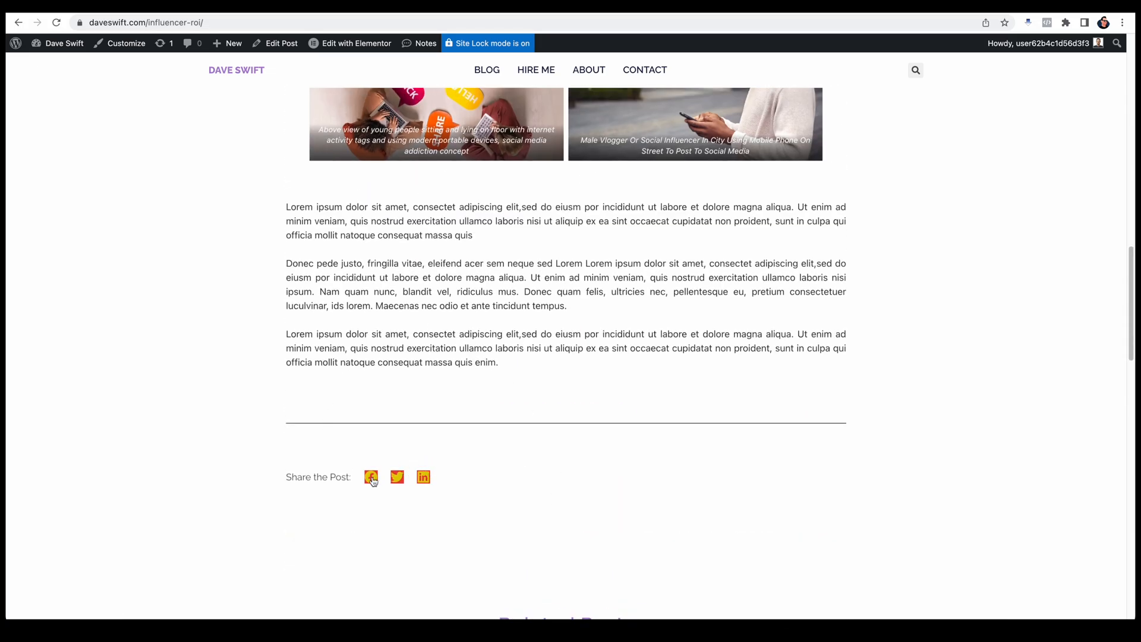
scroll(522, 485, up, 8)
scroll(522, 485, up, 5)
Step: Open the post's template in Elementor and set the share buttons' primary color to the Neutral white at zero opacity
mouse_move(344, 45)
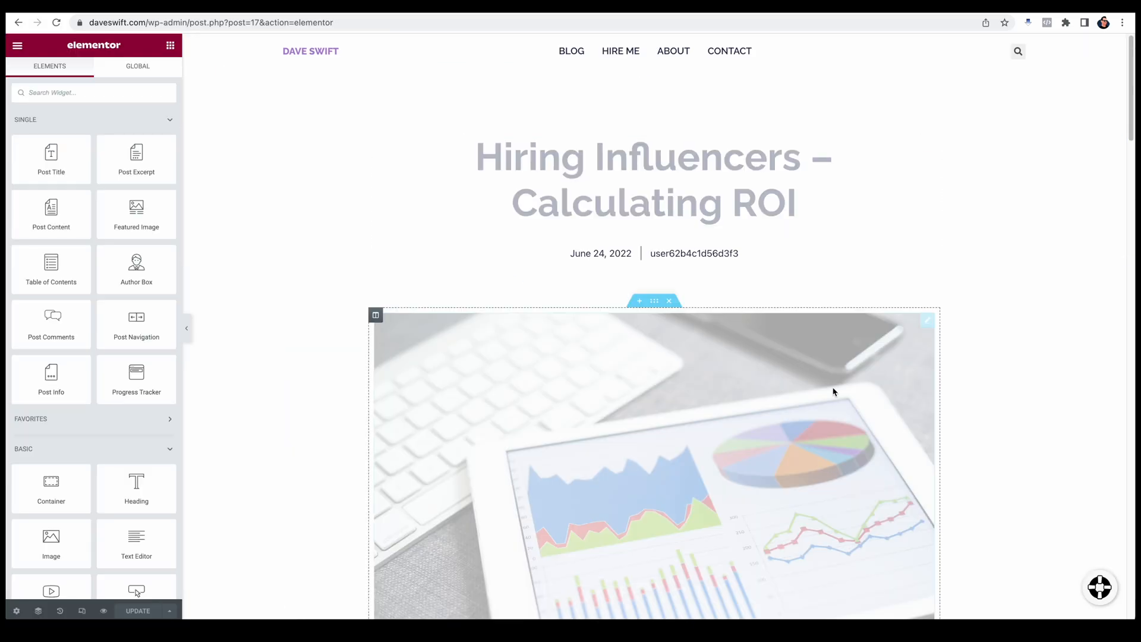
scroll(911, 309, down, 4)
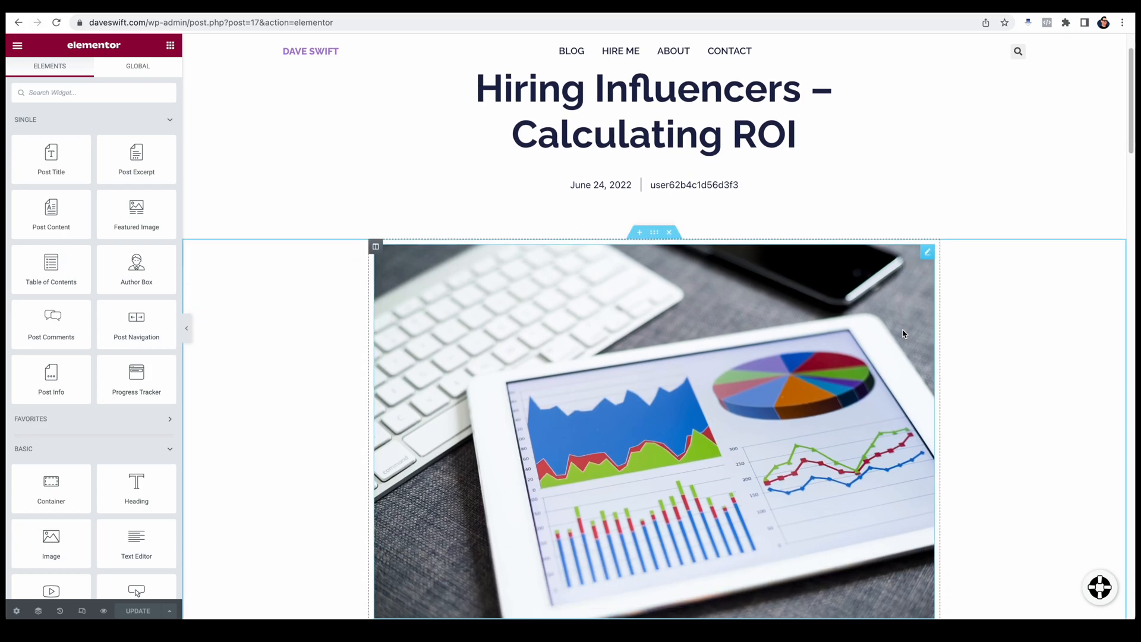
scroll(901, 337, down, 1)
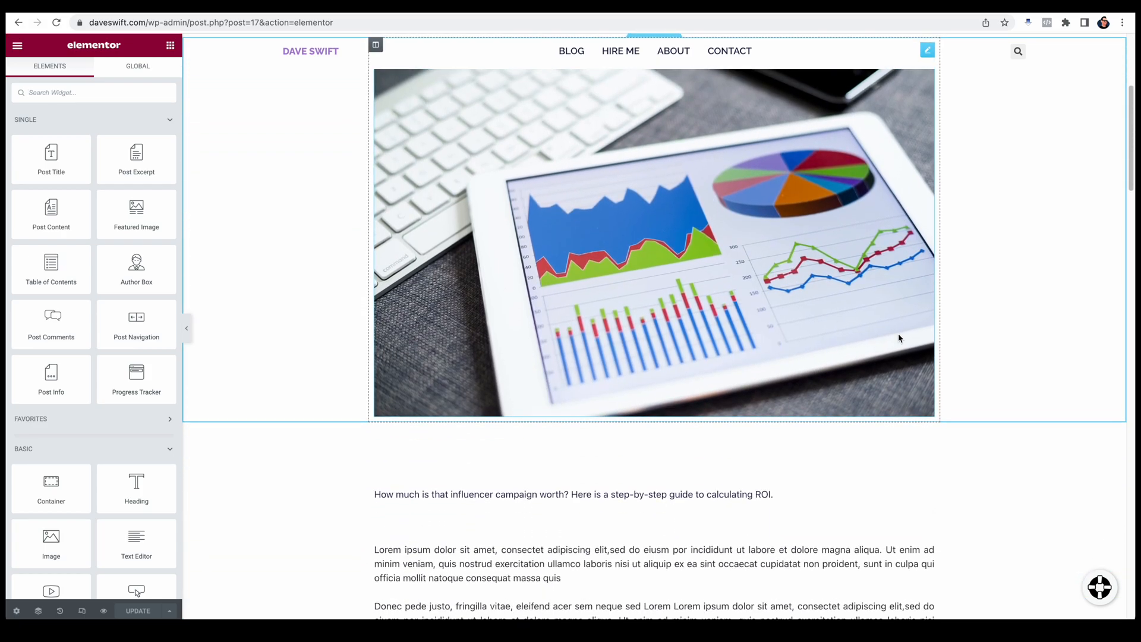
scroll(900, 338, down, 3)
scroll(899, 339, down, 12)
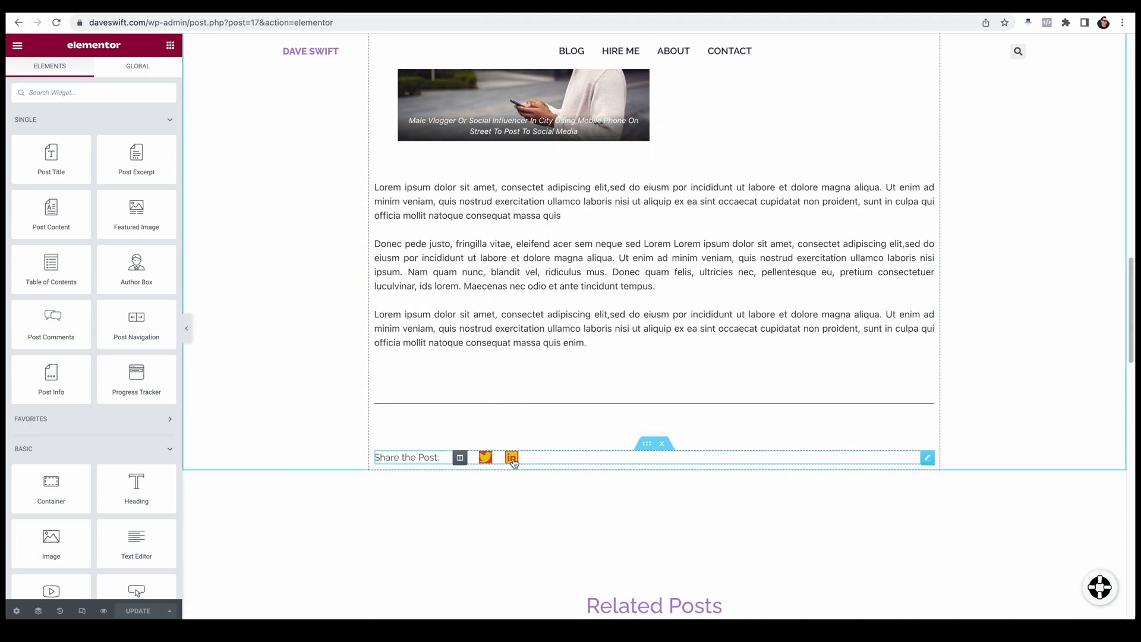
click(551, 461)
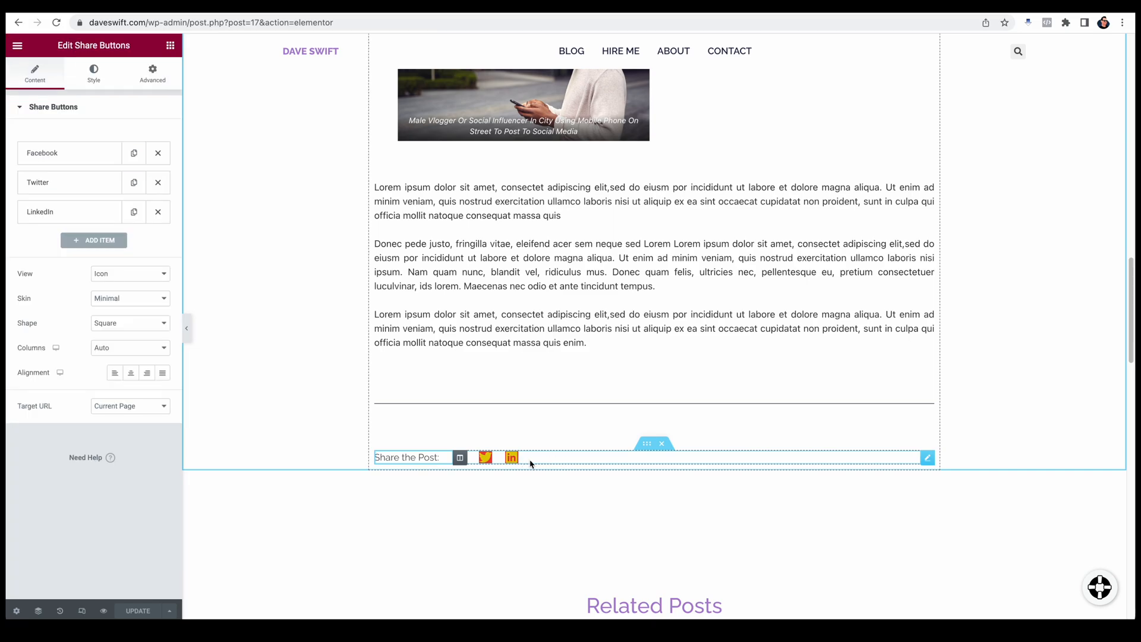
click(95, 80)
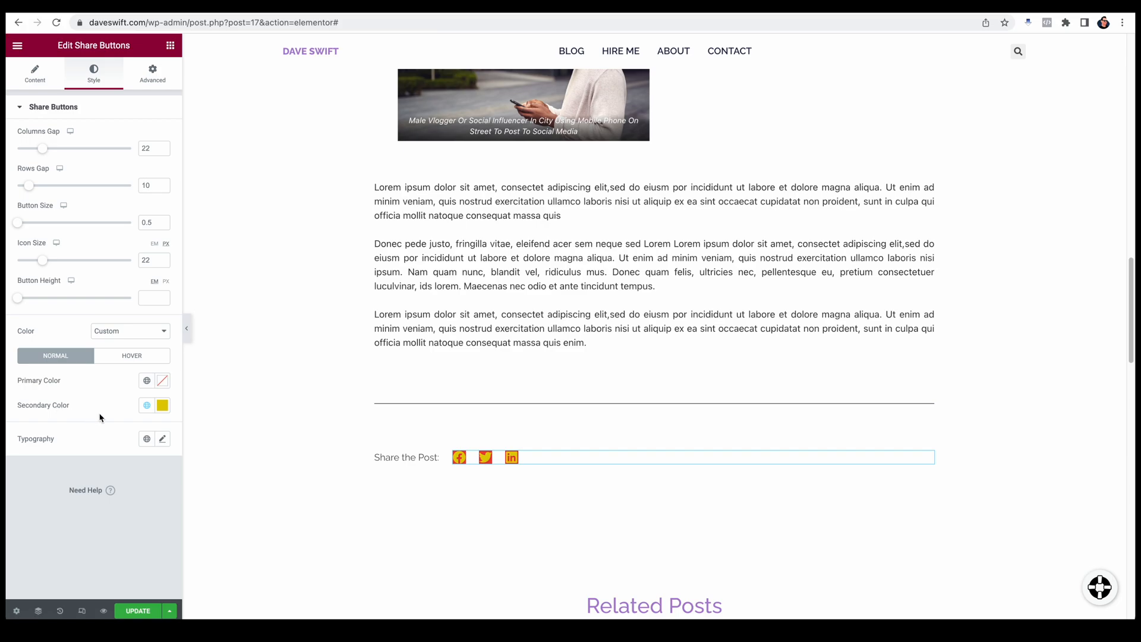
click(147, 380)
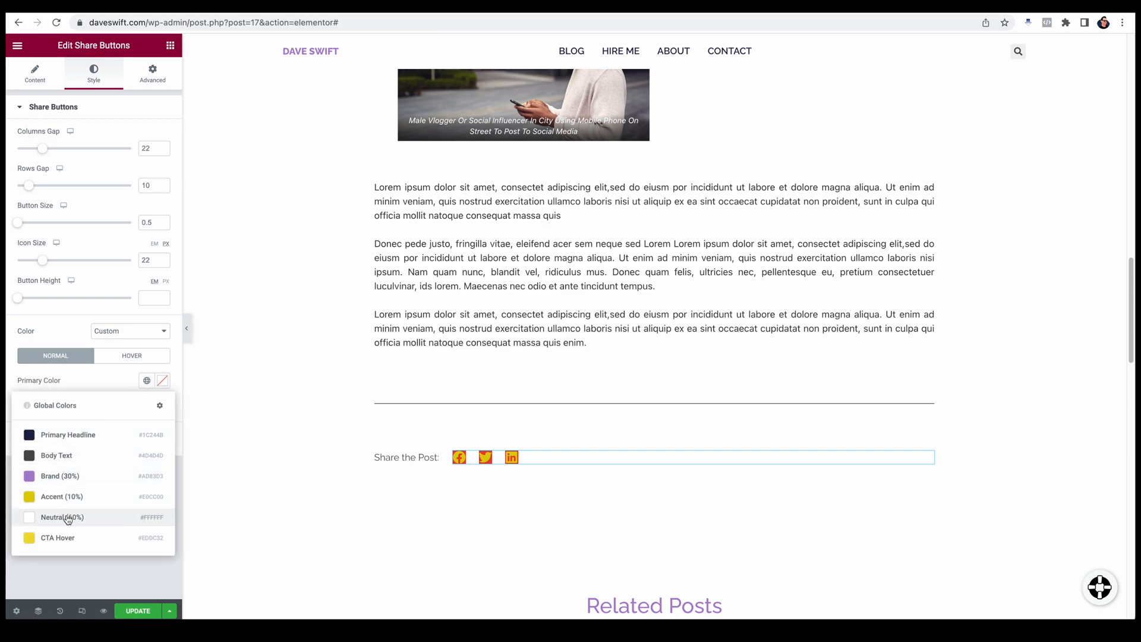
click(63, 517)
click(162, 380)
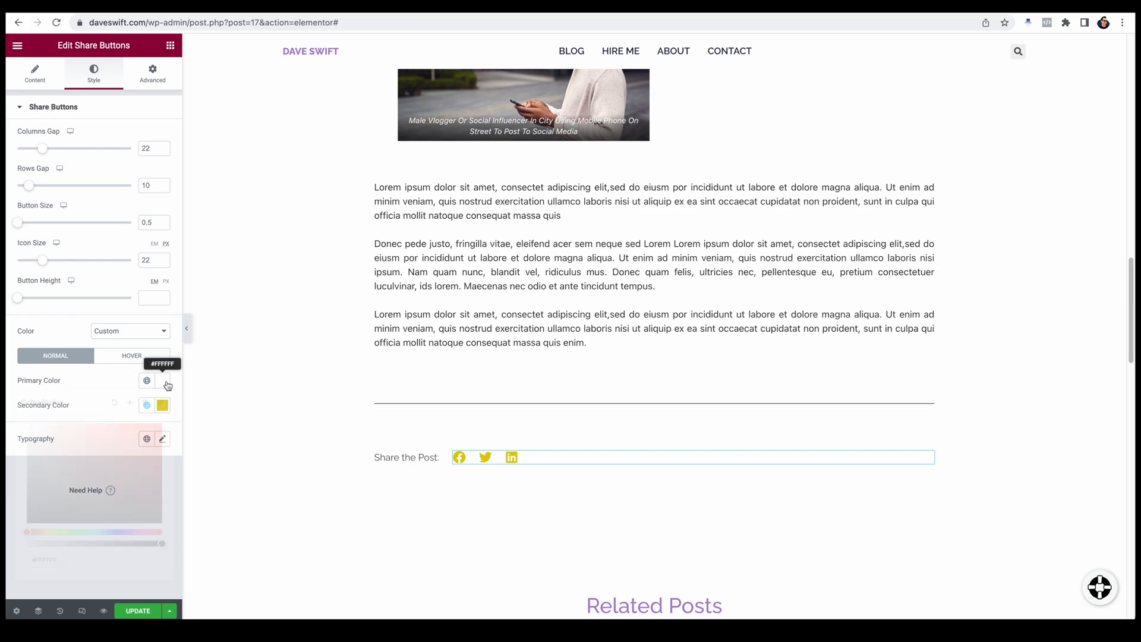
drag(161, 542, 27, 544)
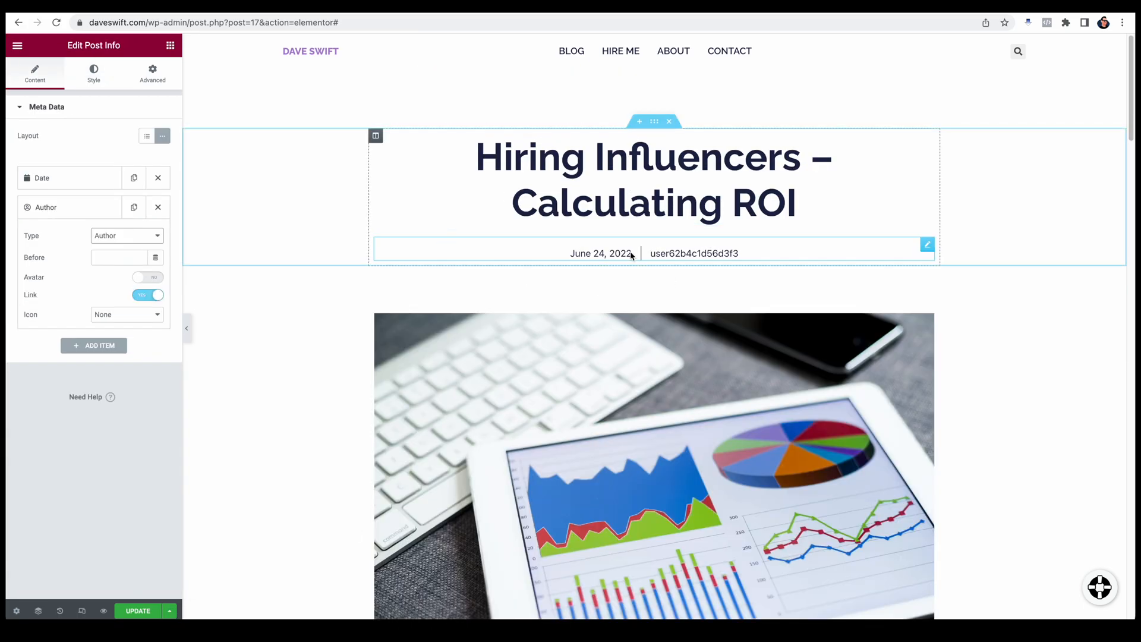
Step: Examine the post template from its date and author line down to the Related Posts section
scroll(720, 399, down, 15)
scroll(723, 409, down, 14)
scroll(801, 166, up, 10)
scroll(733, 463, down, 1)
scroll(732, 464, down, 4)
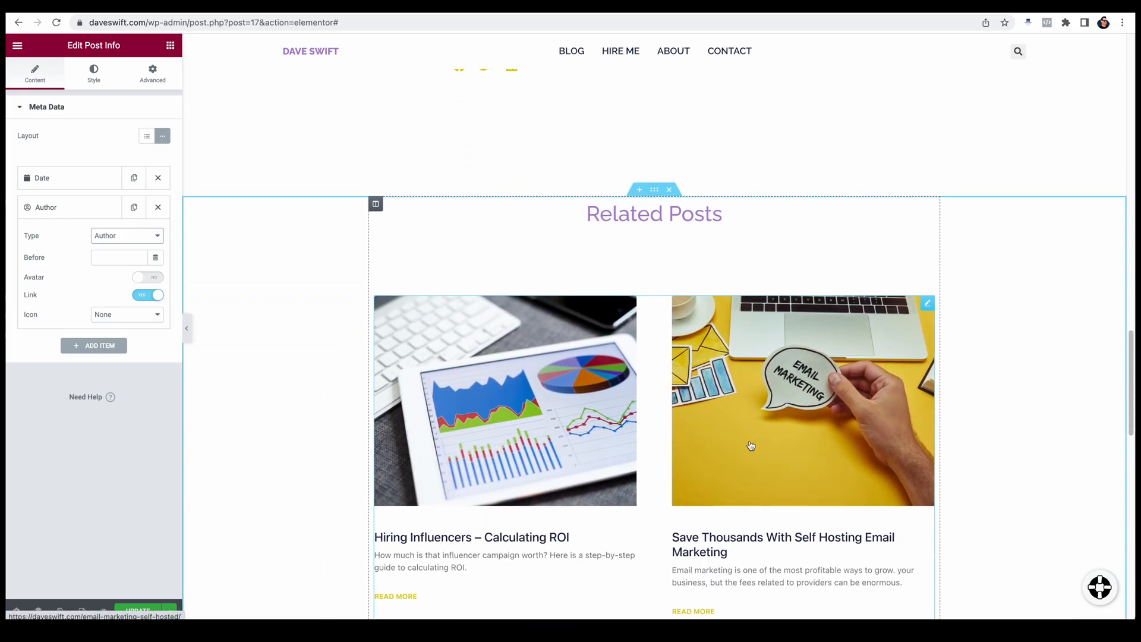
scroll(751, 445, up, 20)
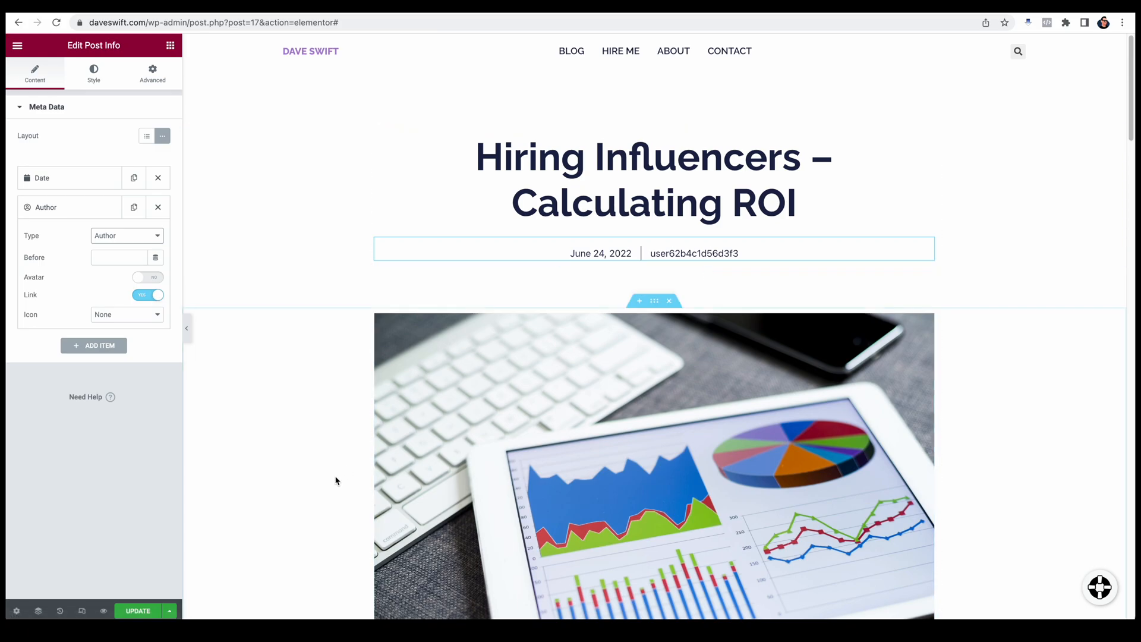
Step: Update the Single Post template and exit Elementor to the WordPress dashboard
click(17, 48)
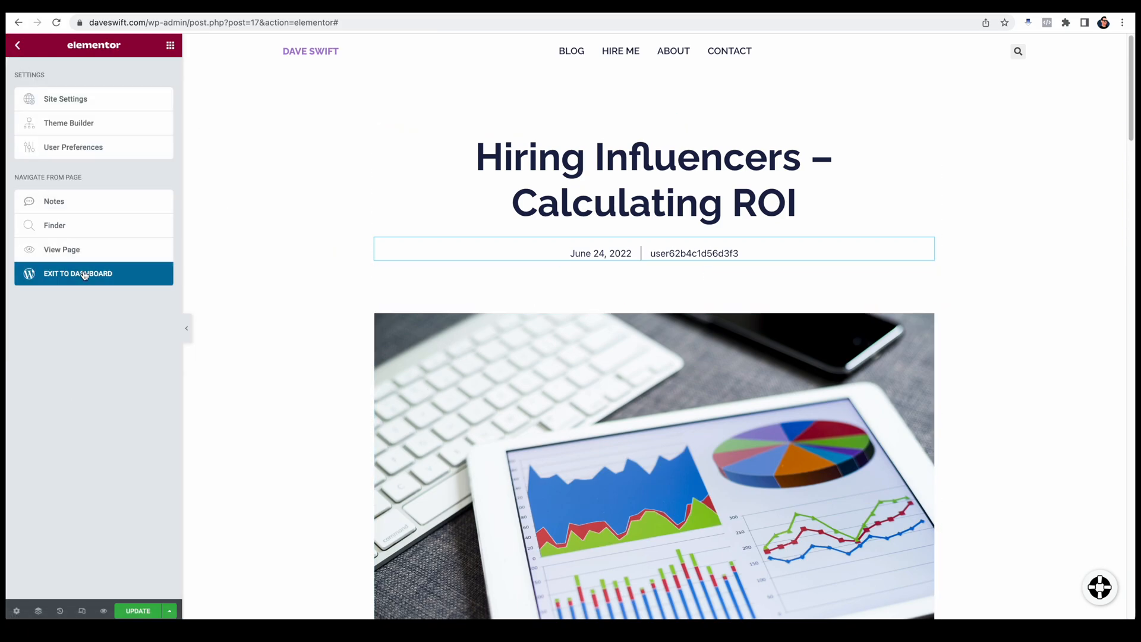
click(76, 274)
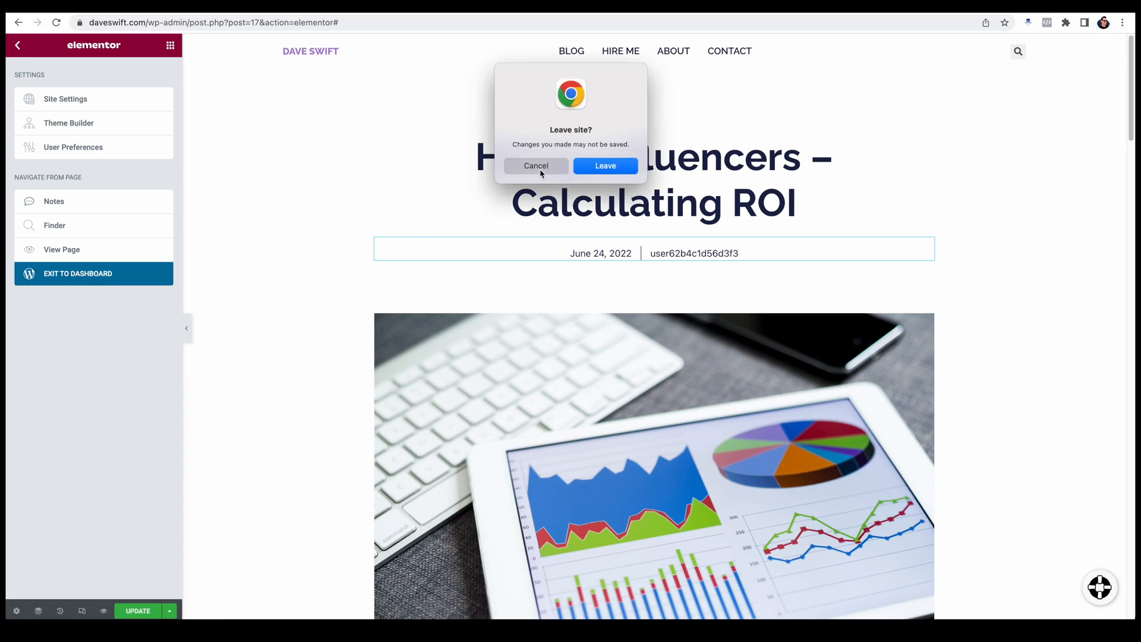
click(618, 166)
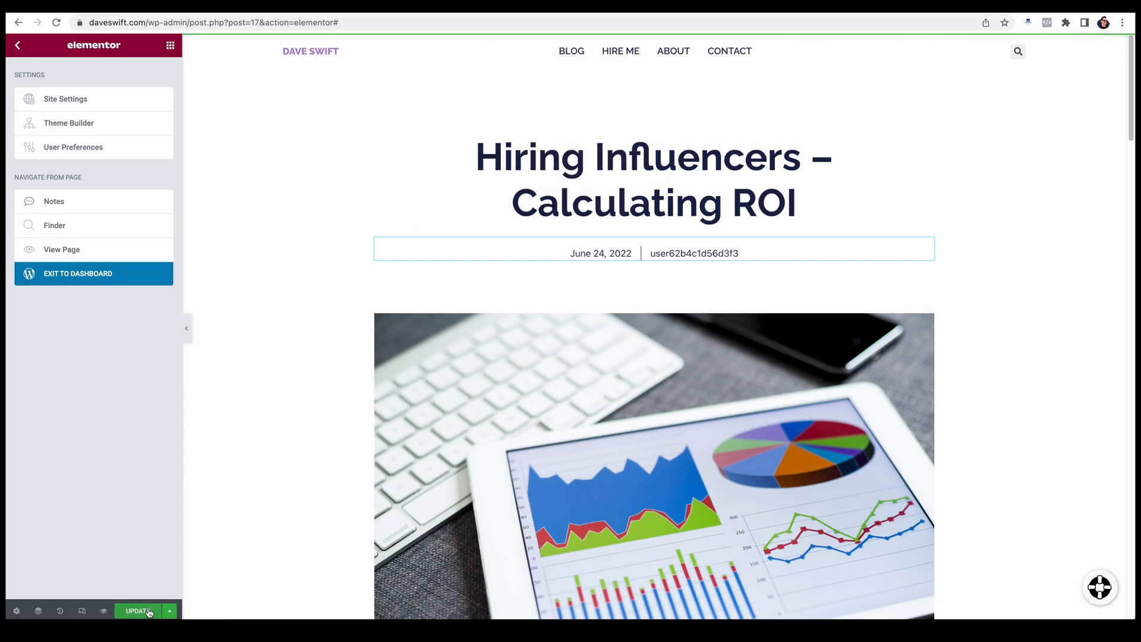
click(92, 275)
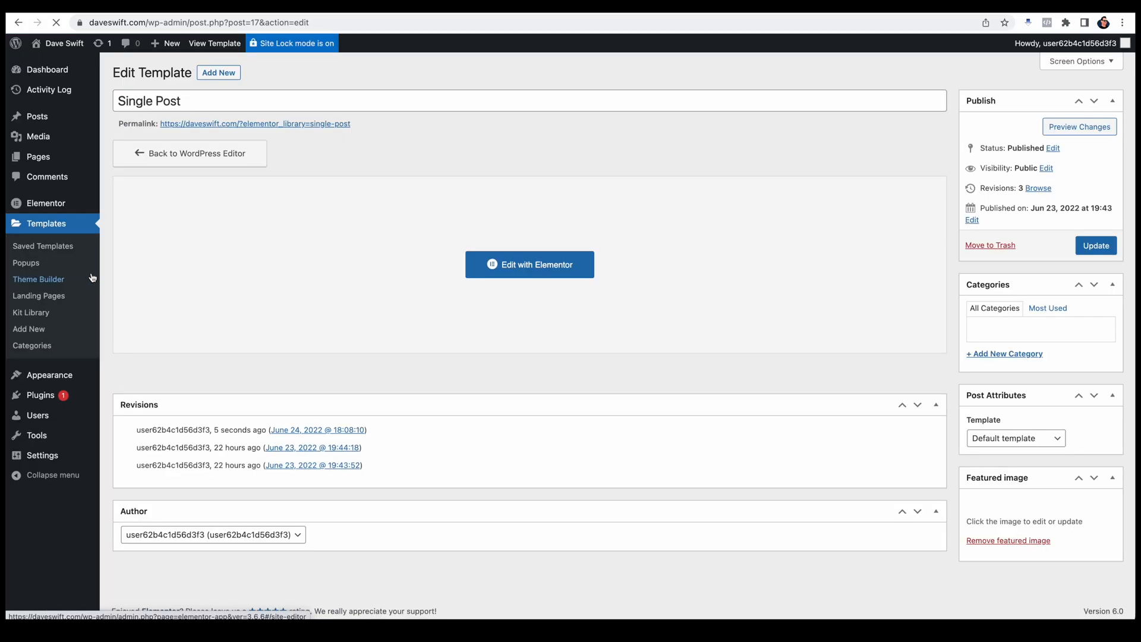
Step: Open the administrator's user profile and enter the first name, last name and nickname
mouse_move(31, 419)
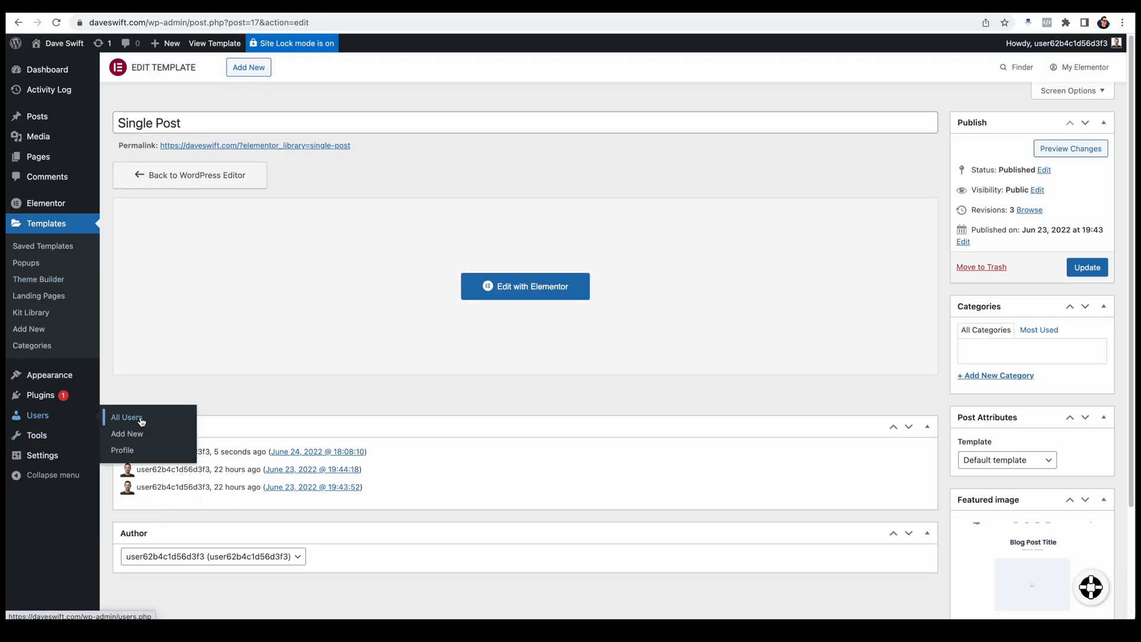
click(133, 417)
click(171, 174)
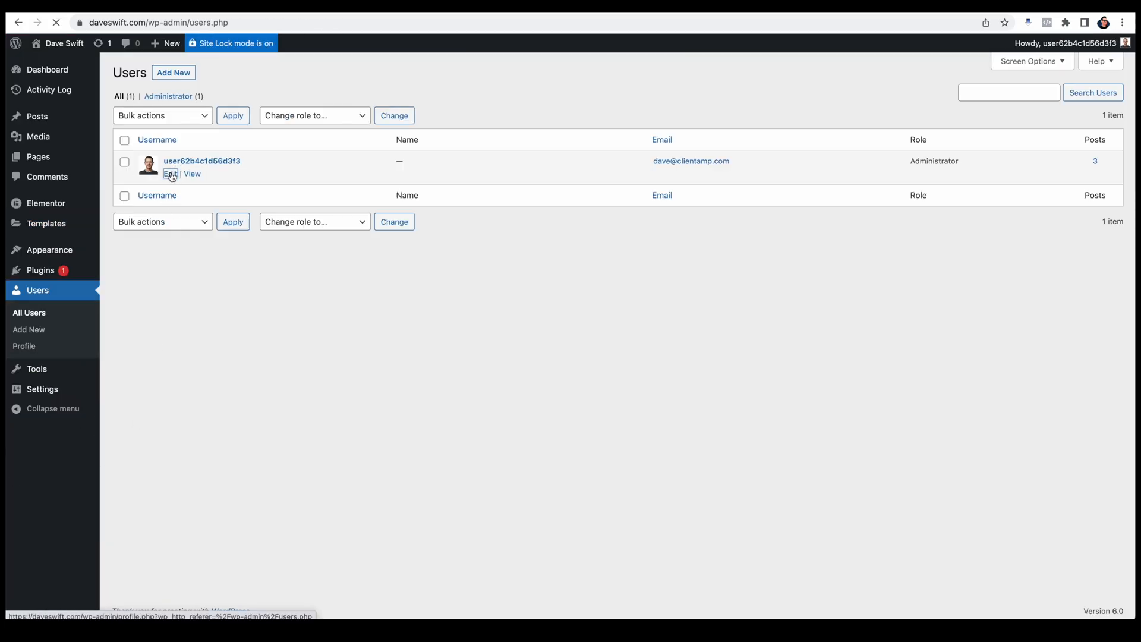
text(ave)
key(Tab)
key(Tab)
text(D)
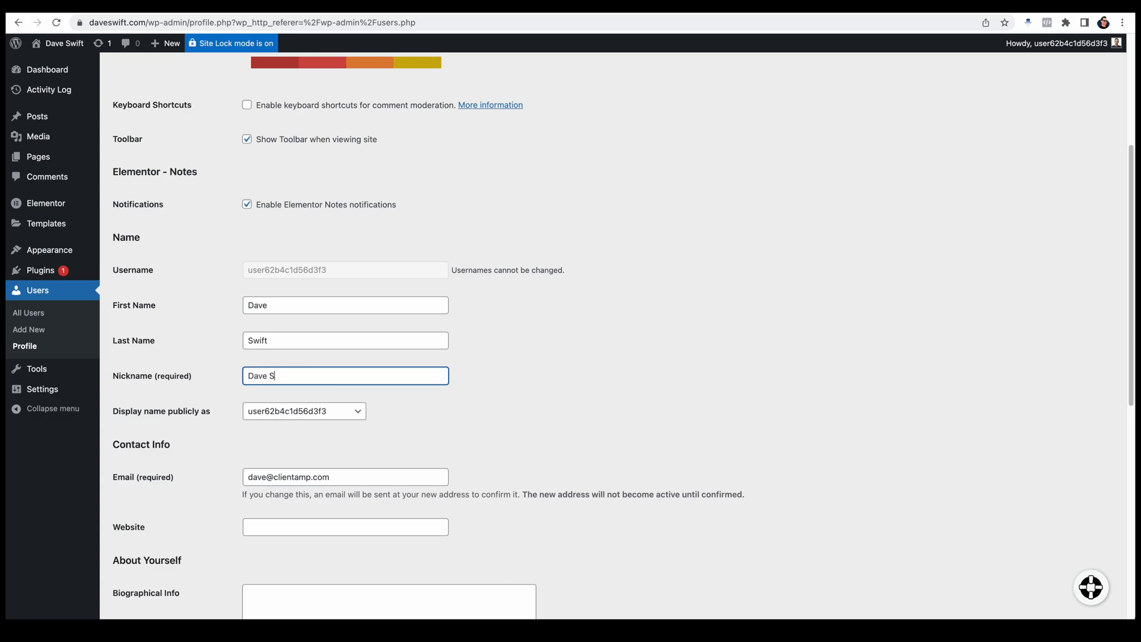
Step: Set the publicly displayed name to the administrator's full name and update the profile
click(303, 411)
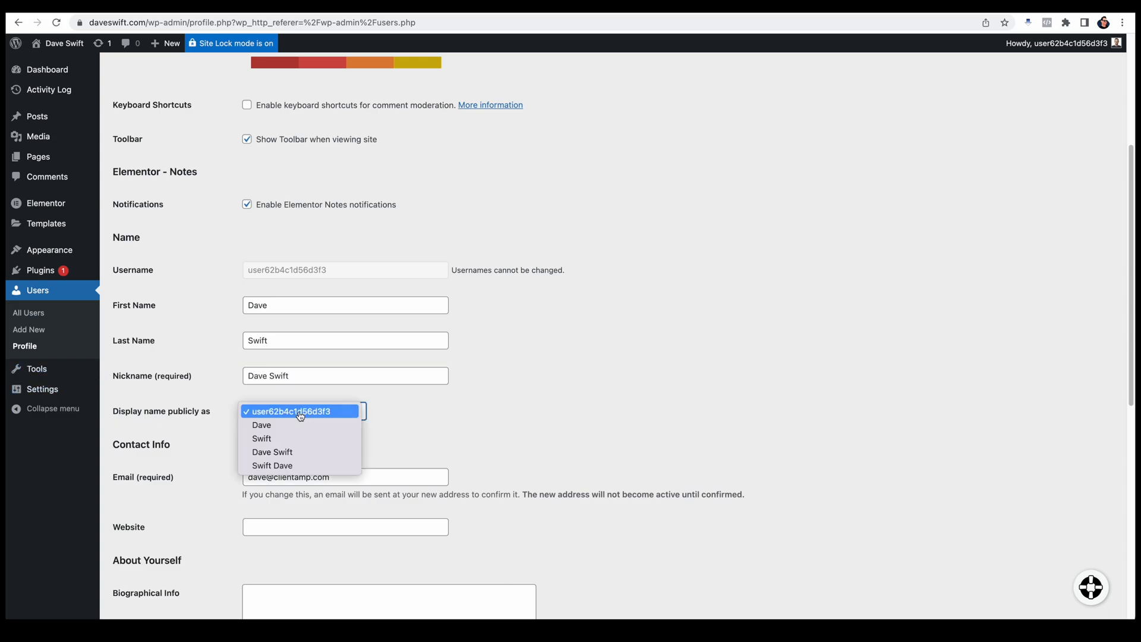
click(299, 453)
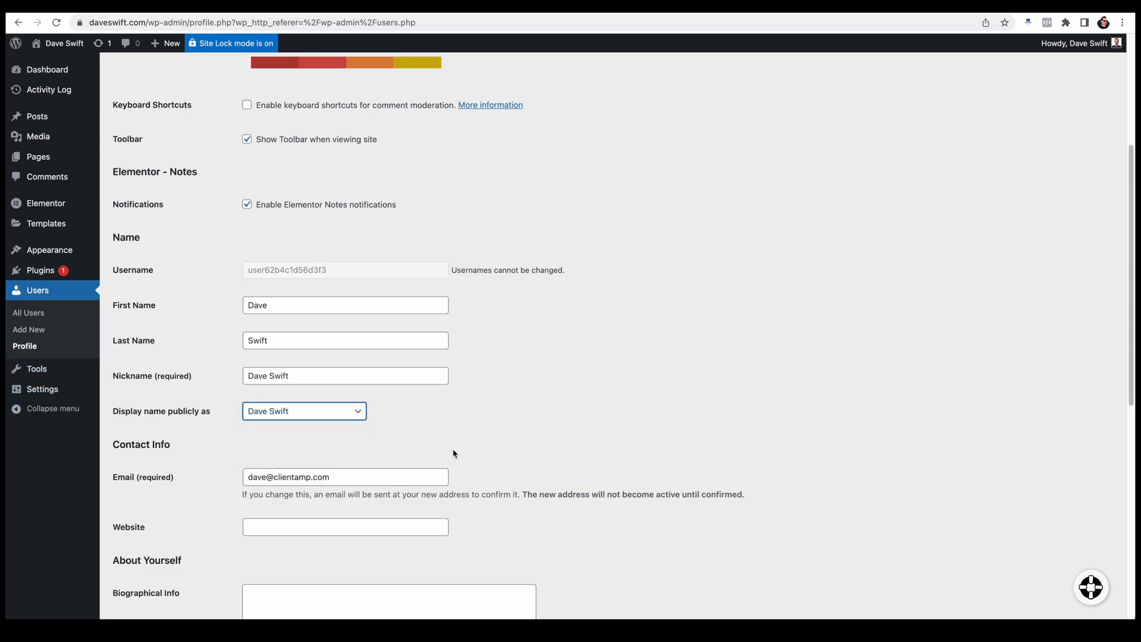
scroll(592, 526, down, 8)
click(145, 562)
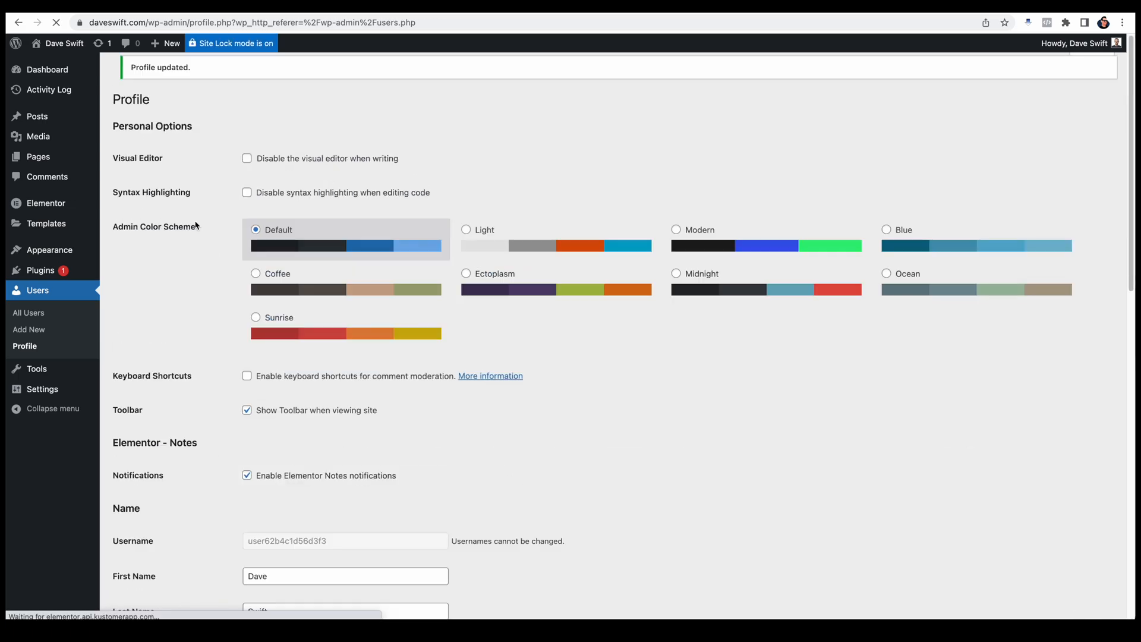
Step: Visit the live site and check the author name and layout of the Hiring Influencers post
mouse_move(57, 44)
click(59, 69)
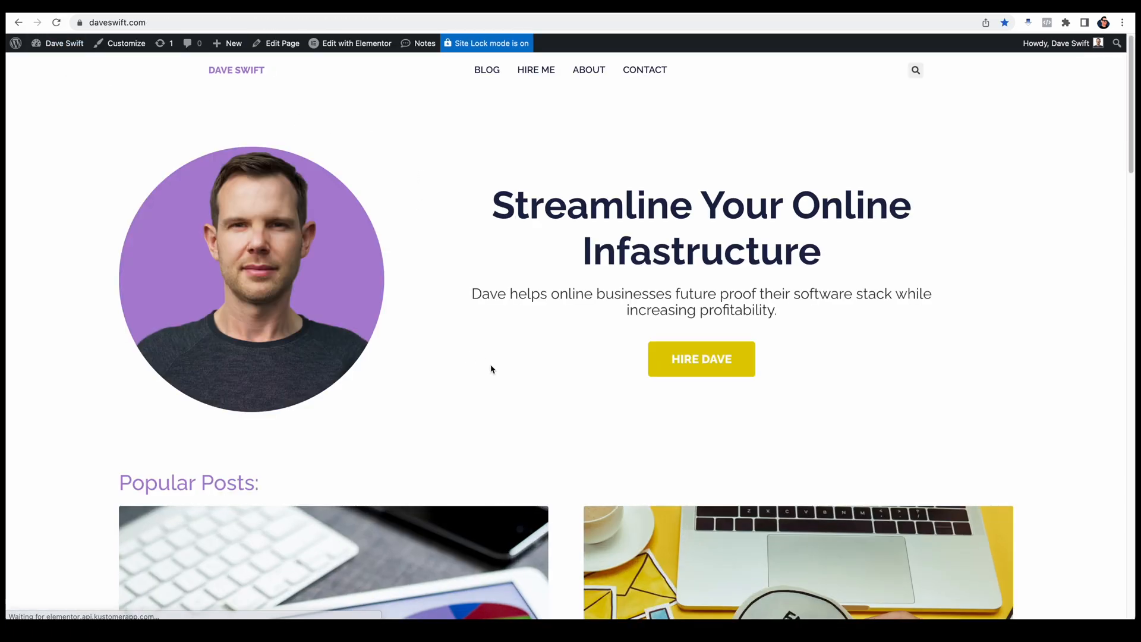
click(361, 541)
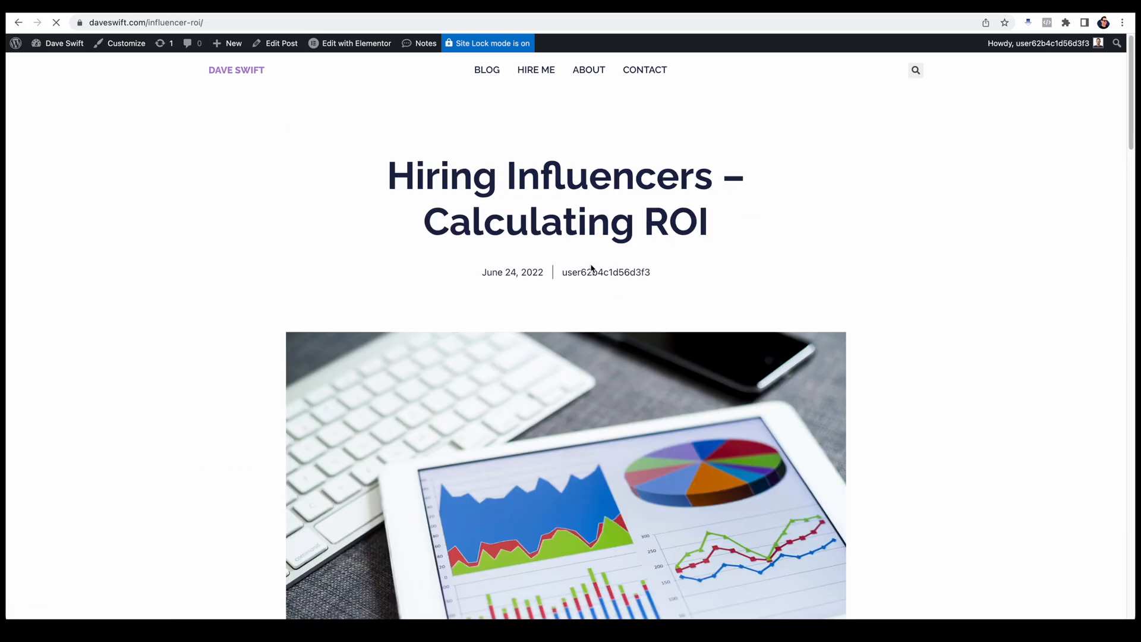
scroll(616, 400, down, 7)
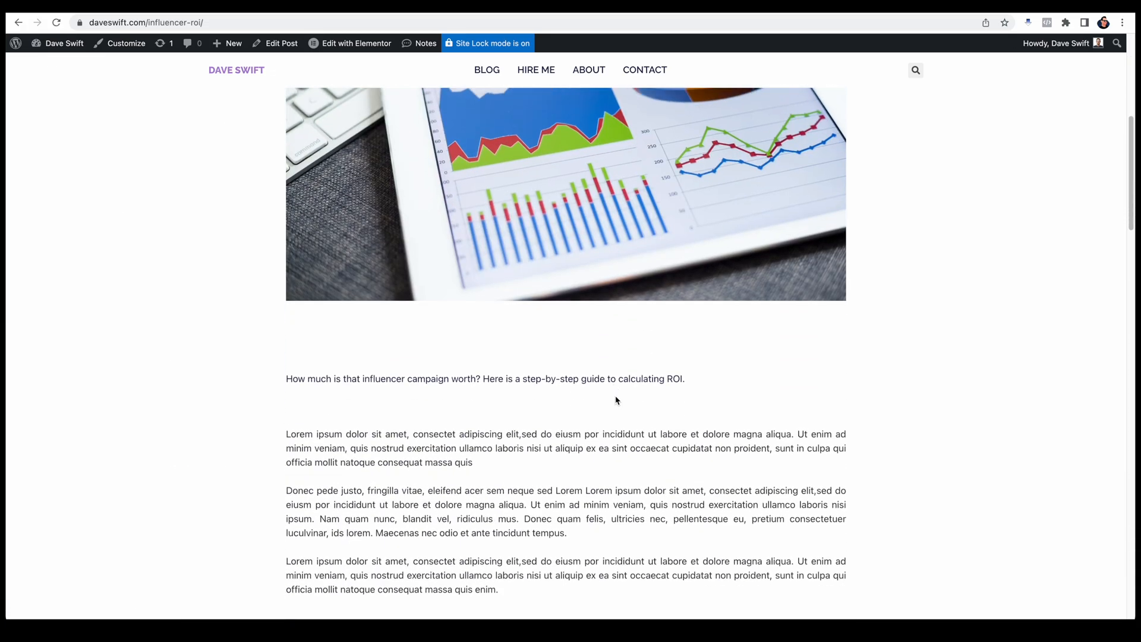
scroll(616, 401, down, 20)
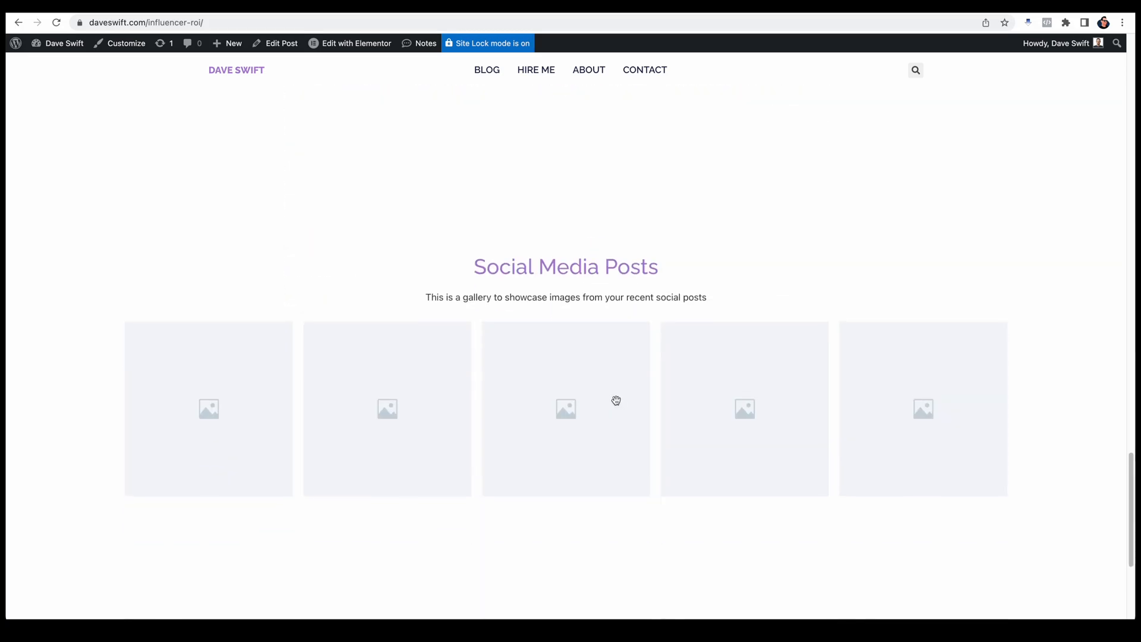
scroll(616, 400, up, 20)
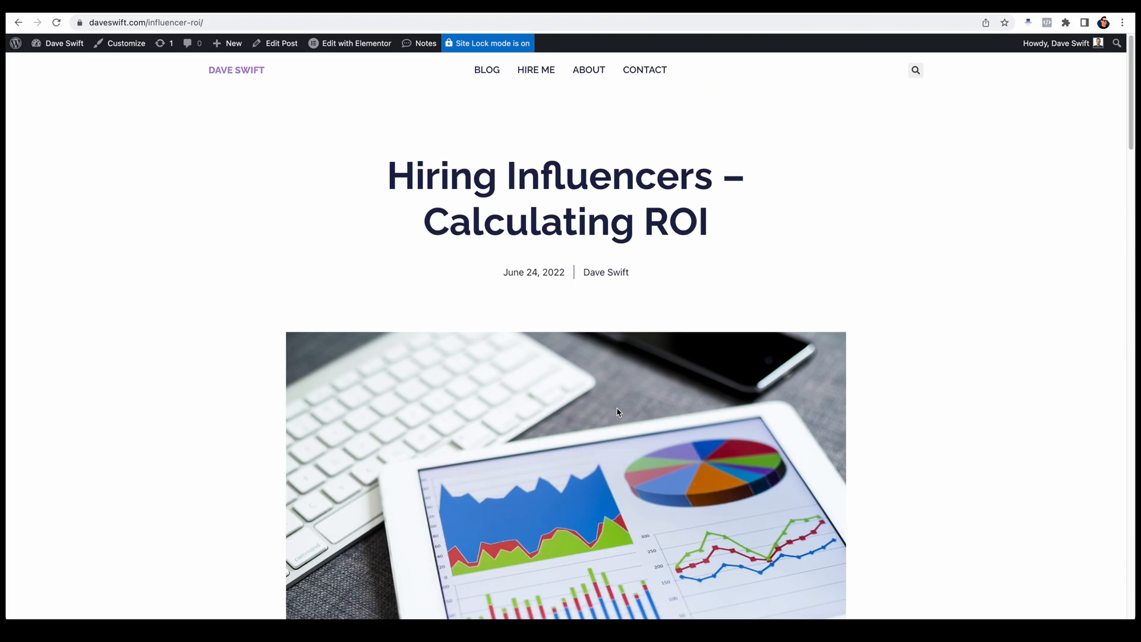
Step: Open the site's Footer template for editing in Elementor and delete its Social Media Posts section
scroll(617, 412, down, 20)
scroll(617, 412, up, 7)
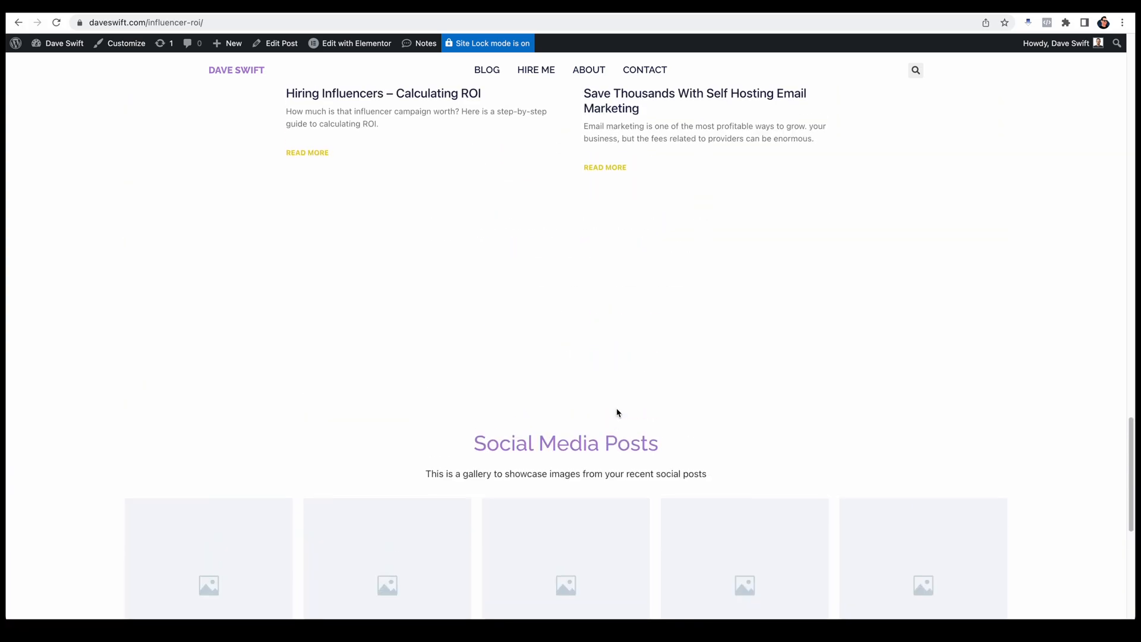
mouse_move(335, 49)
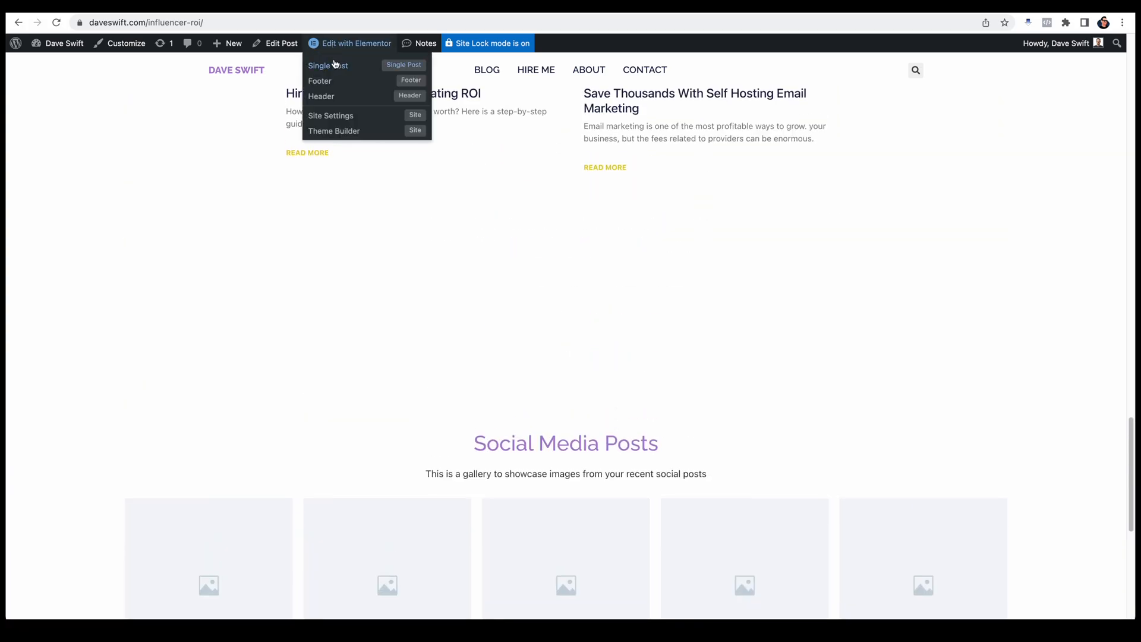
click(326, 89)
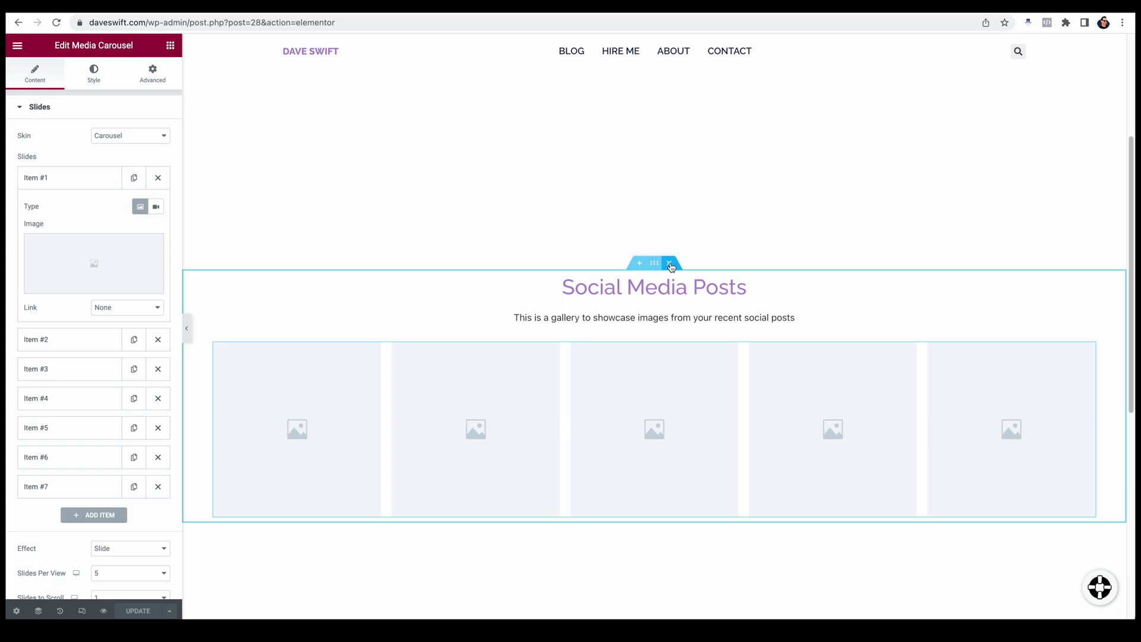
click(670, 264)
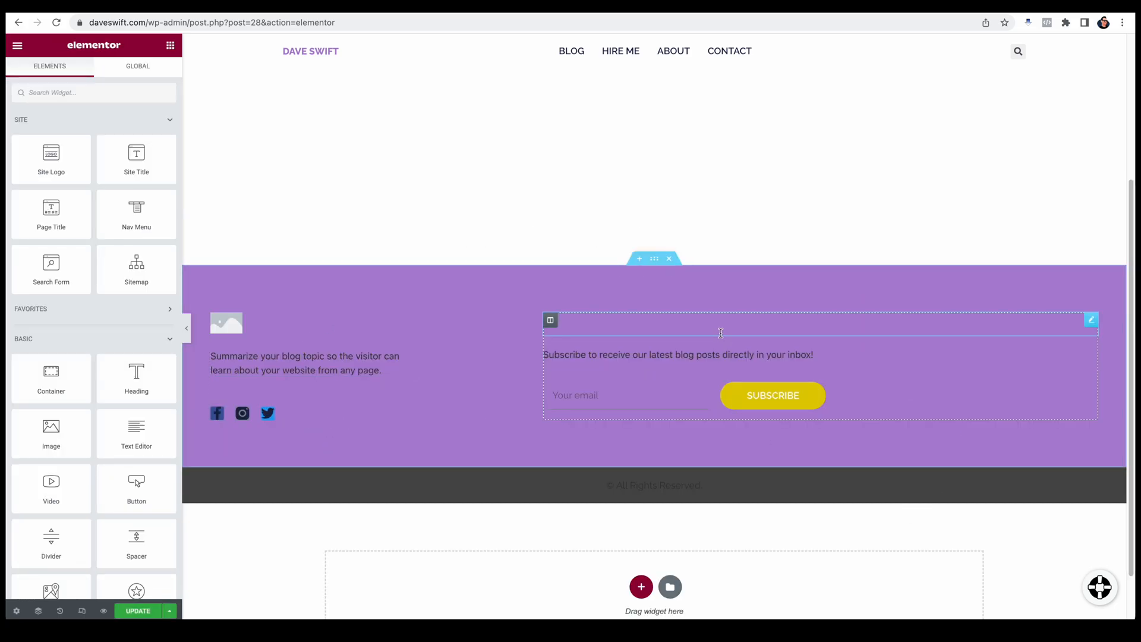
Step: Convert the purple footer section with the subscribe form to a container and delete the original section
click(655, 259)
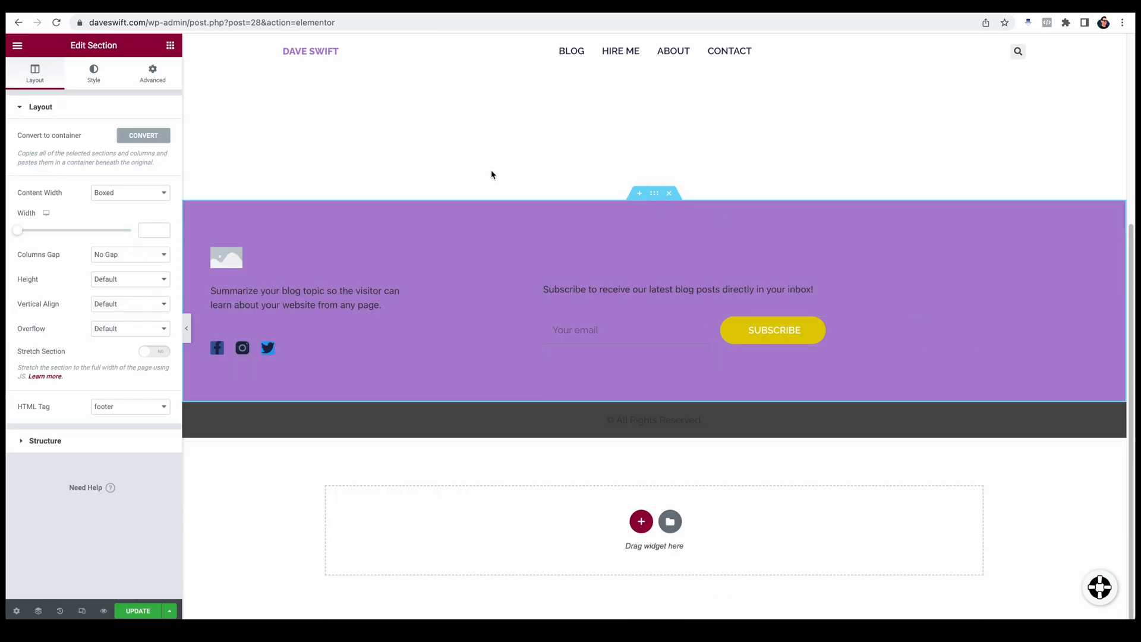
click(139, 141)
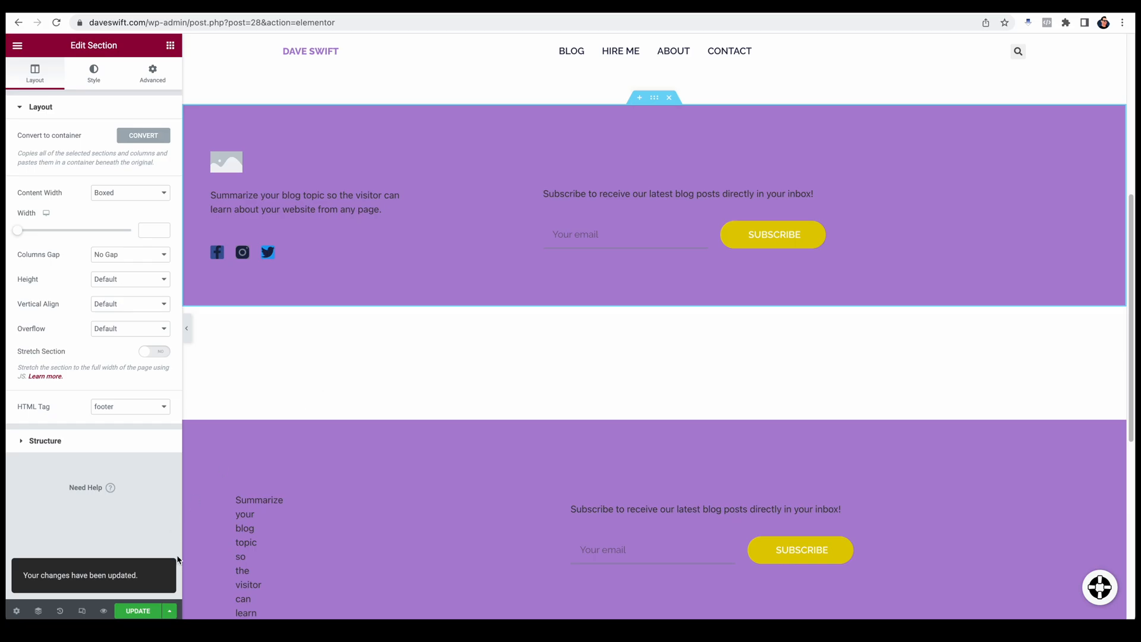
click(669, 98)
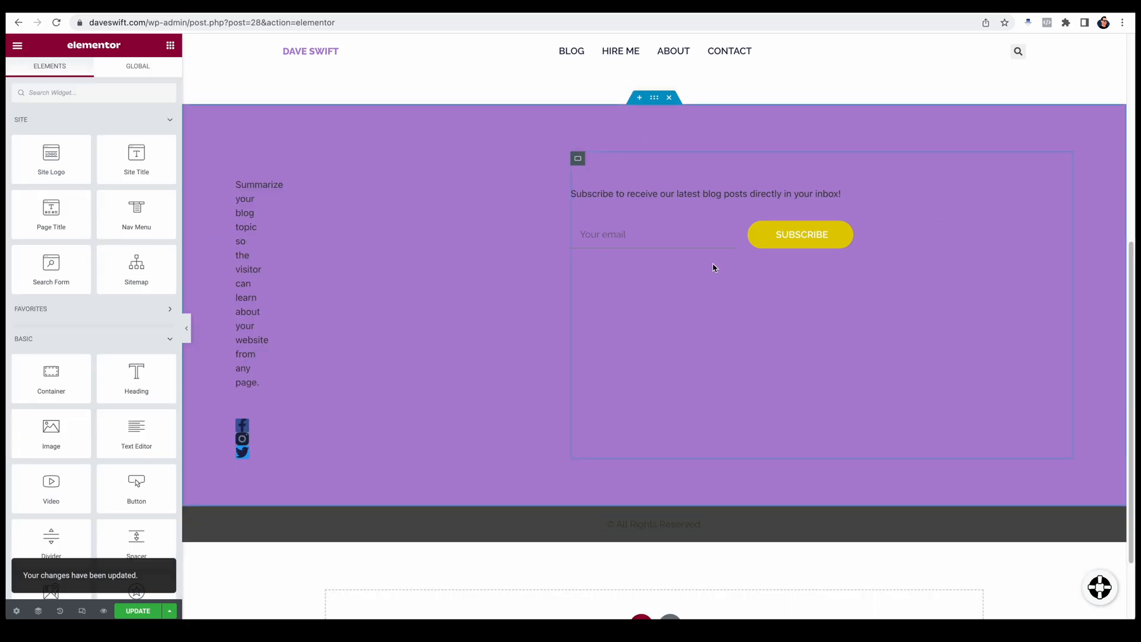
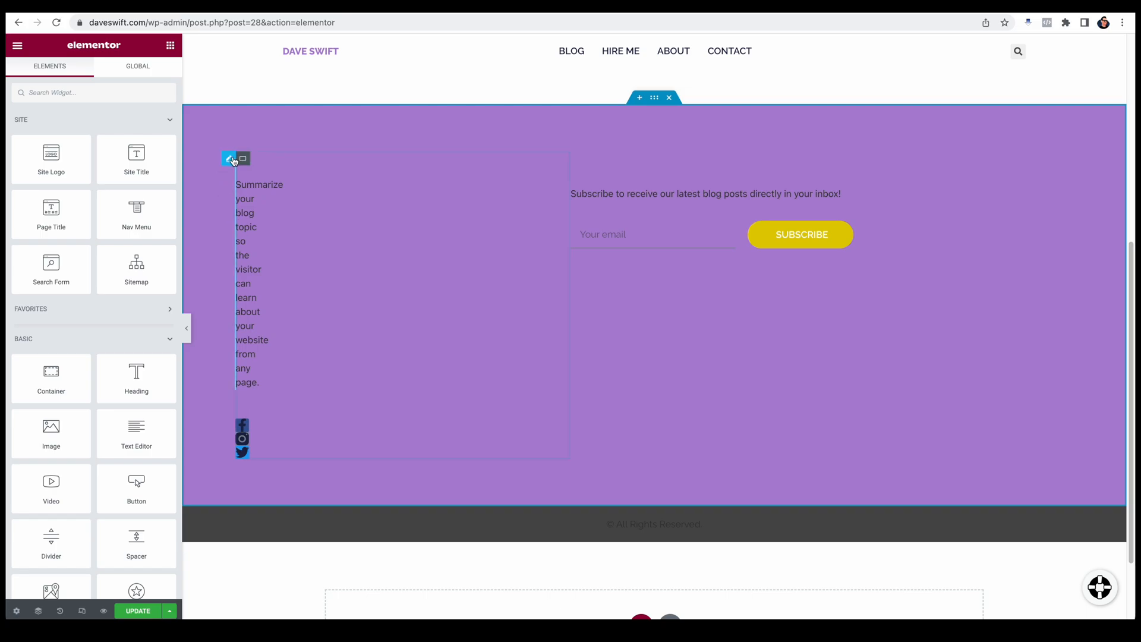
Step: Delete the Image Box with the blog summary text from the footer's first inner container
click(231, 160)
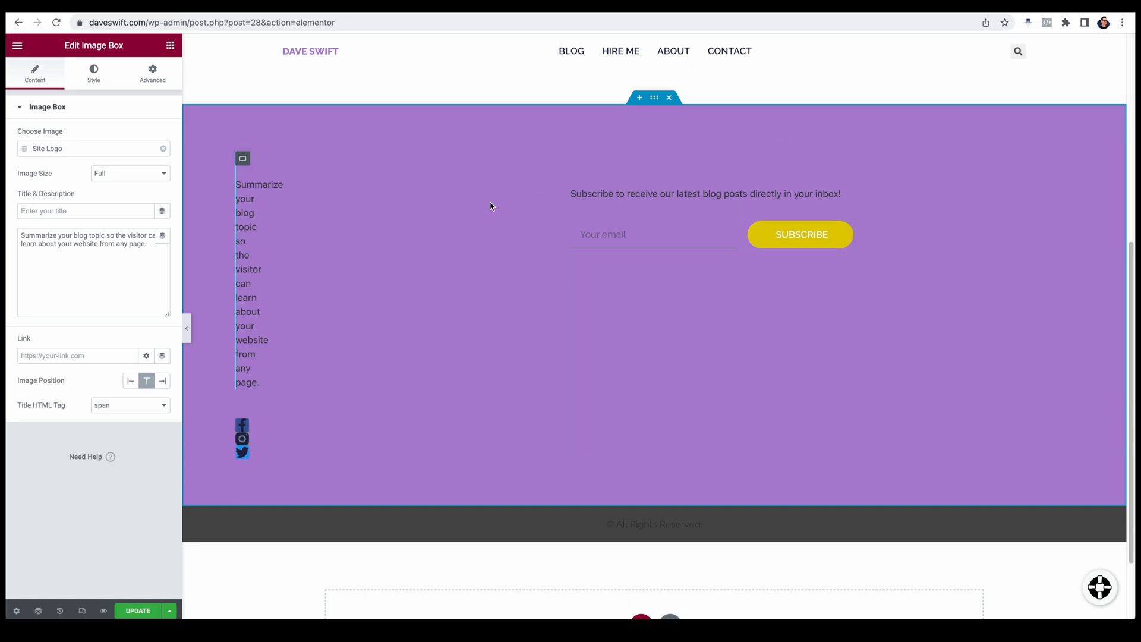
right_click(457, 218)
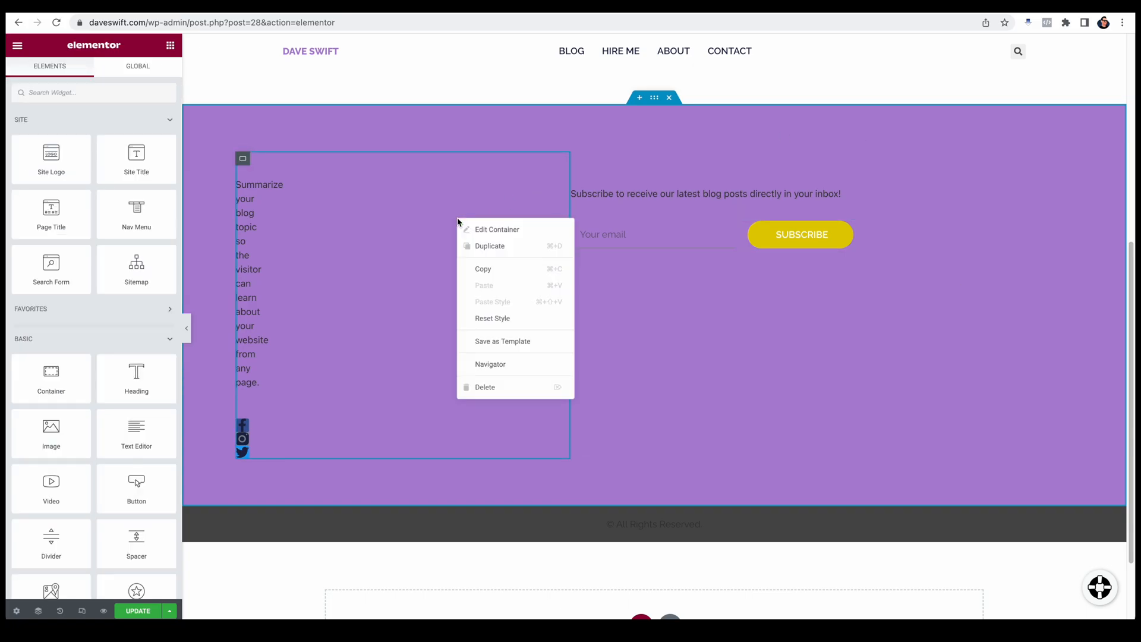
click(507, 367)
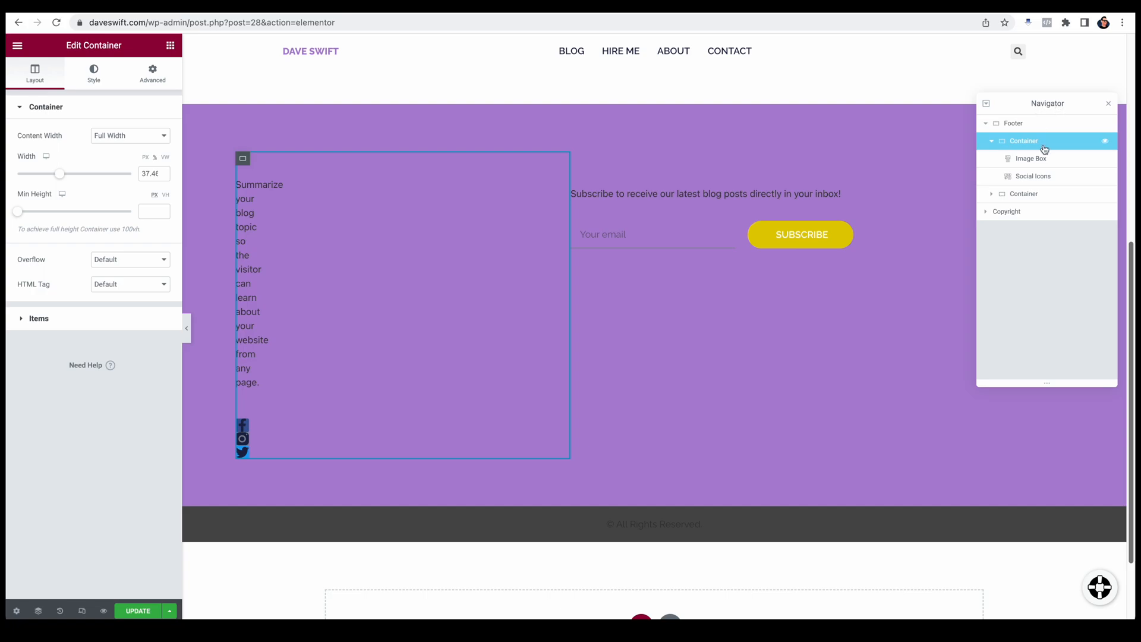
click(1028, 160)
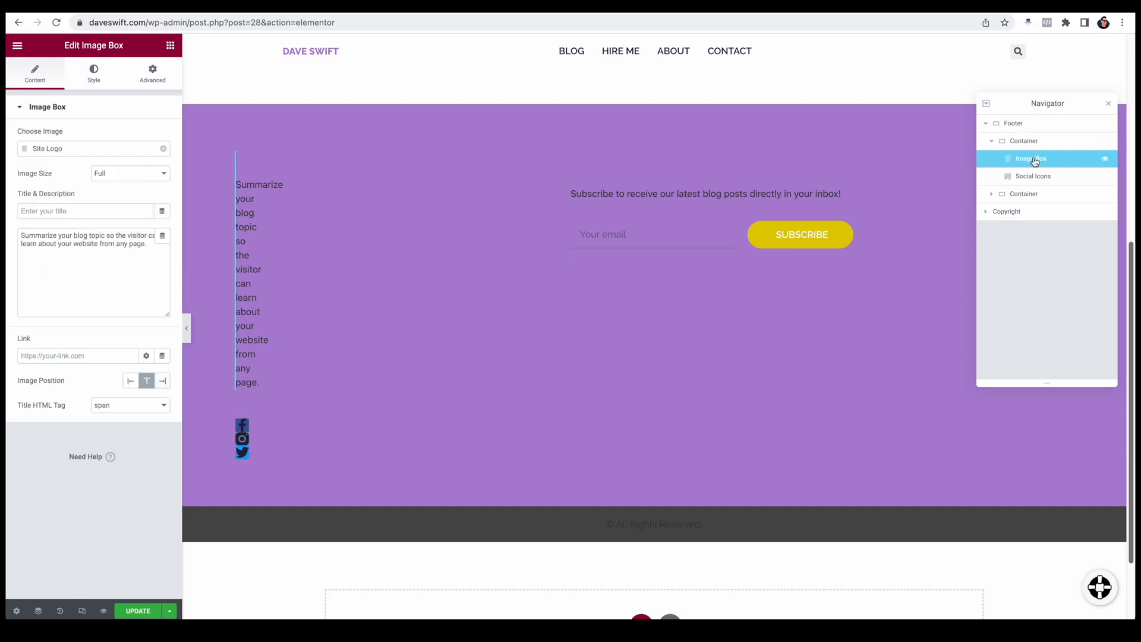
click(1036, 177)
click(1040, 161)
right_click(1039, 162)
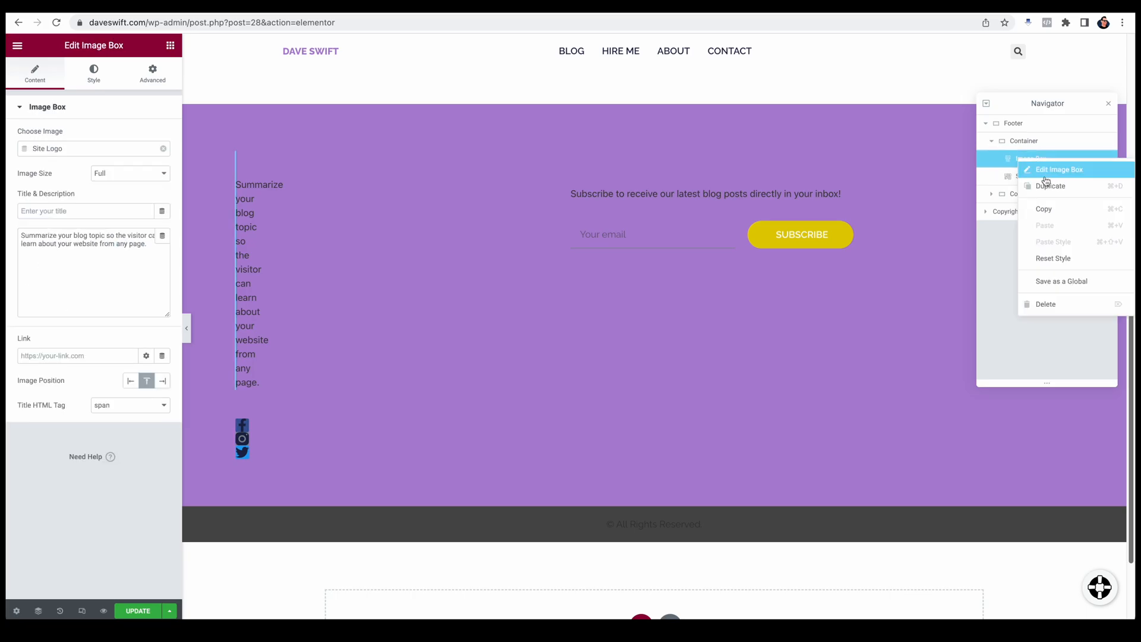
click(1078, 305)
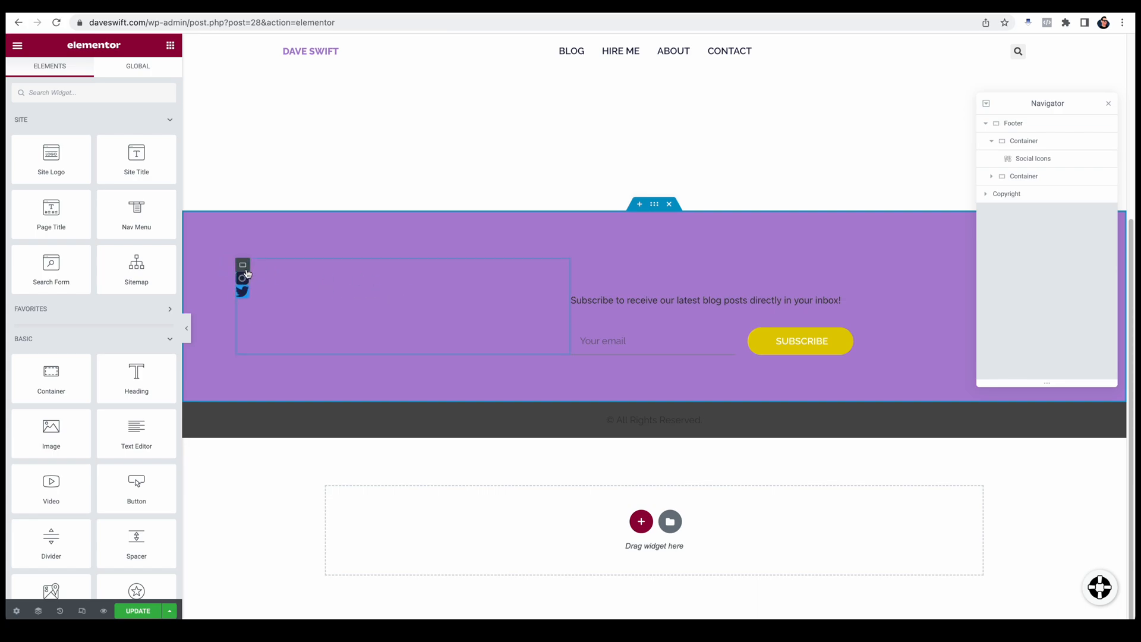
Step: Adjust the size, padding, spacing and rows gap of the footer's social icons
click(244, 267)
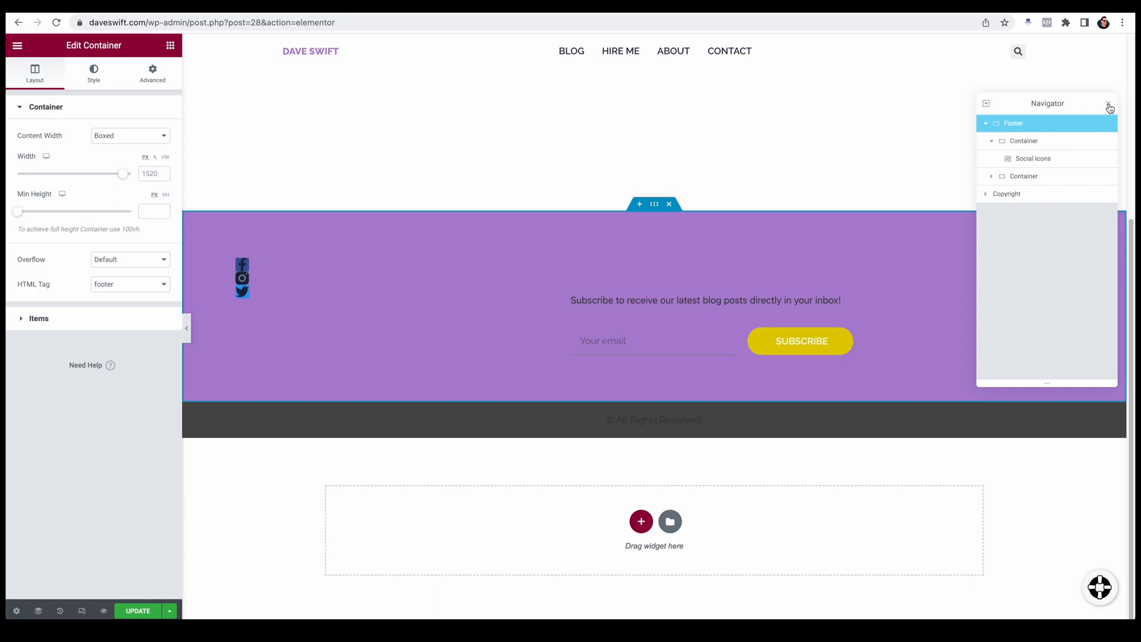
click(1023, 141)
click(1033, 158)
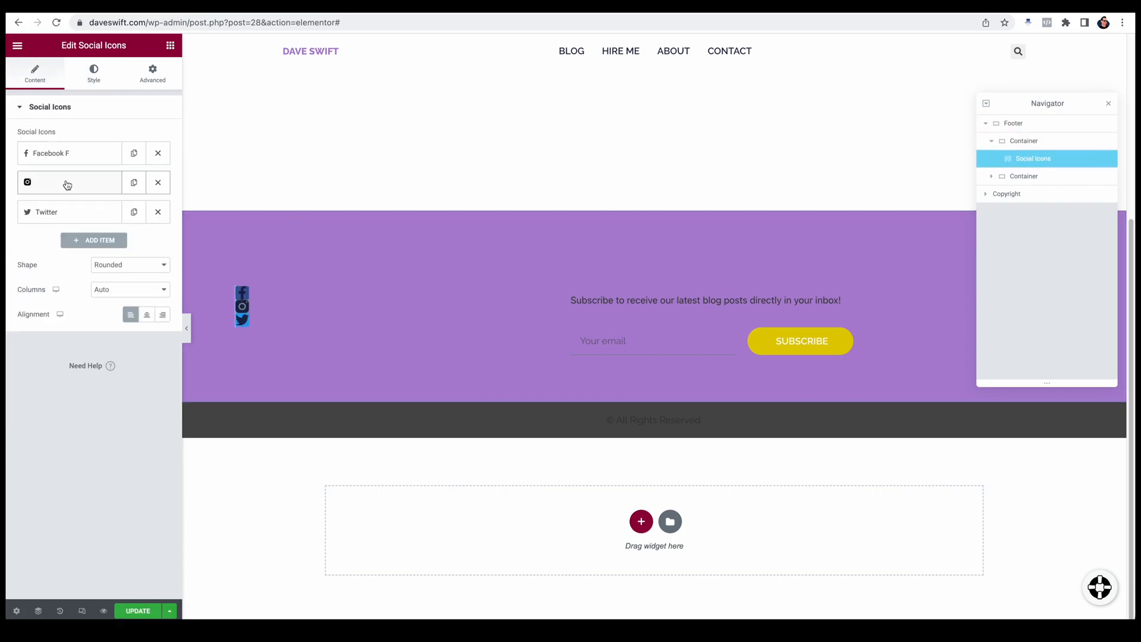
click(94, 74)
drag(23, 222, 25, 223)
drag(18, 260, 22, 260)
drag(40, 297, 69, 296)
drag(18, 334, 28, 334)
Step: Make the social icons' background transparent and set the icon symbols to white
click(163, 160)
drag(161, 325, 26, 324)
click(147, 186)
click(48, 303)
click(147, 185)
Step: Set the newsletter heading and its description text to white
click(669, 270)
click(147, 136)
click(706, 300)
Step: Make the subscribe form's field text and underline white and adjust the button's hover colors
click(619, 342)
click(147, 165)
click(69, 303)
click(147, 256)
click(43, 383)
click(133, 289)
click(163, 355)
click(163, 381)
click(113, 402)
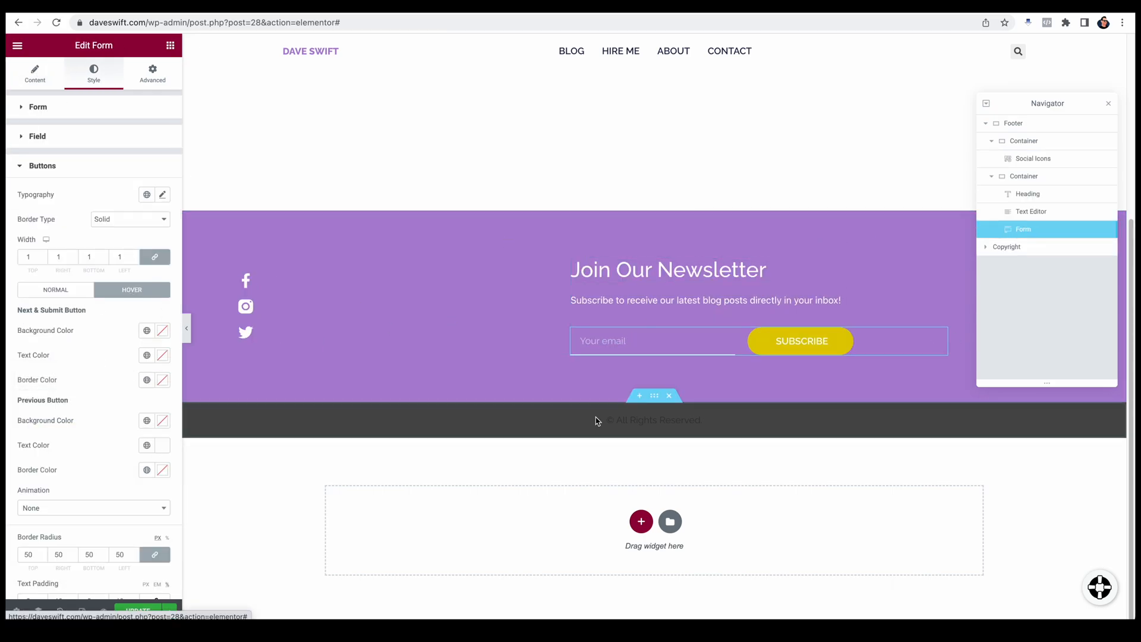
Step: Change the copyright line to "© Client Amp LLC All Rights Reserved." and restyle its text in white
click(655, 420)
click(28, 149)
text(Client Amp LLC -)
key(BackSpace)
click(94, 73)
click(147, 135)
click(61, 273)
click(162, 161)
Step: Replace "our" with "my" in the newsletter heading and description, making the heading "Join My Newsletter"
click(41, 75)
click(1109, 104)
text(my)
Step: Add a Site Title widget above the social icons in the first footer container and style it in white
click(170, 45)
drag(135, 157, 278, 362)
click(93, 74)
click(147, 136)
click(242, 349)
click(130, 191)
click(131, 165)
drag(252, 454, 238, 351)
click(93, 74)
click(148, 162)
click(35, 74)
Step: Adjust the first footer container's width and stack its items in a column aligned to the start
click(38, 611)
click(1023, 141)
drag(18, 173, 131, 173)
double_click(148, 174)
text(50)
click(155, 158)
click(39, 319)
click(163, 191)
click(115, 191)
click(30, 227)
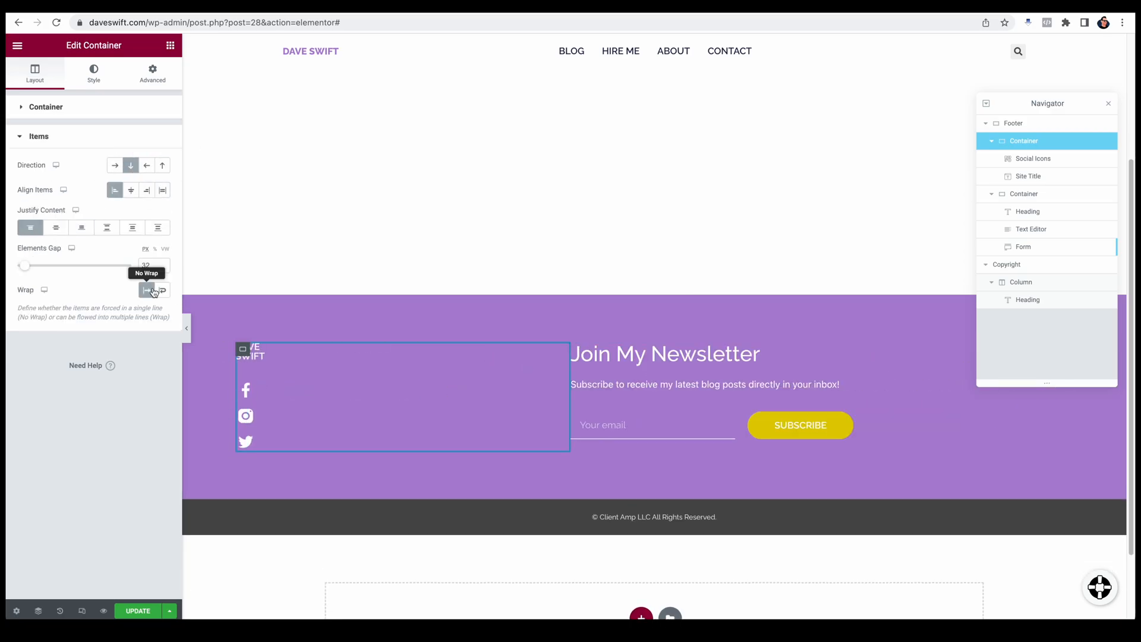
Step: Change the Site Title widget's width setting so the title fits on one line
click(1029, 177)
click(152, 73)
click(130, 229)
click(129, 242)
Step: Give the newsletter container a solid left border with a width of 4 in white
click(1024, 141)
click(1108, 104)
click(94, 74)
click(40, 166)
text(4)
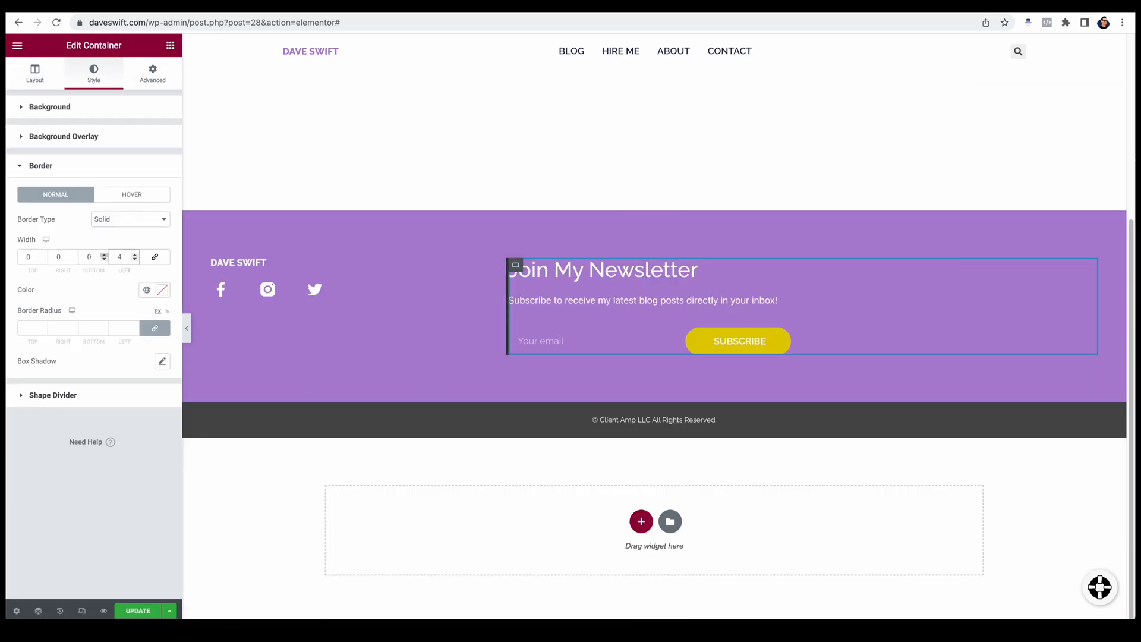
click(163, 291)
click(56, 340)
click(153, 74)
Step: In tablet view, stack the footer's containers in a column and adjust the newsletter container's spacing
click(82, 611)
click(607, 45)
click(654, 200)
click(130, 166)
click(466, 303)
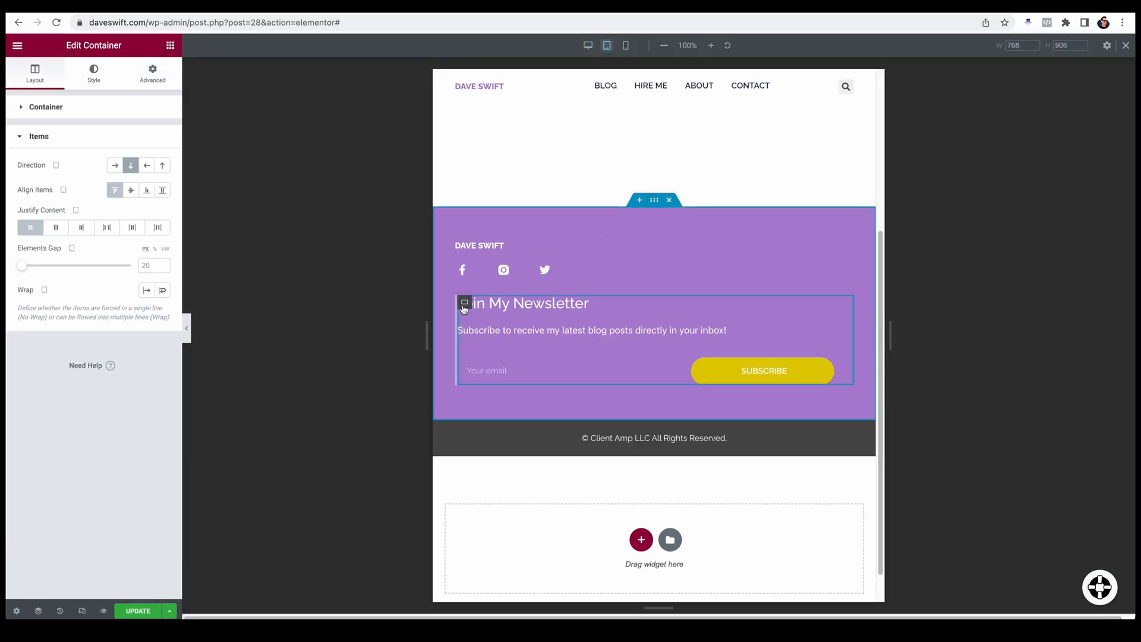
click(153, 74)
text(6)
click(37, 196)
Step: In mobile view, set the newsletter container's width and its subscribe form's width to 100%
click(626, 45)
click(93, 74)
click(35, 74)
text(100)
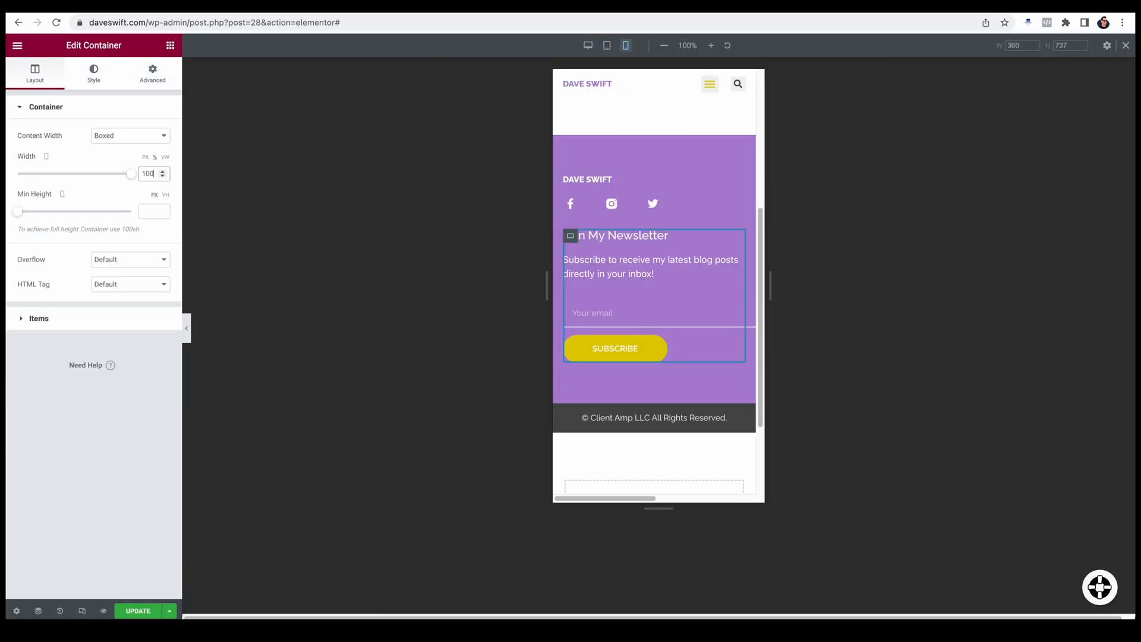
click(654, 313)
click(153, 73)
click(148, 267)
text(100)
Step: Adjust the subscribe button's text padding to make the button narrower on mobile
click(93, 74)
click(38, 473)
scroll(39, 473, down, 5)
click(61, 446)
text(30)
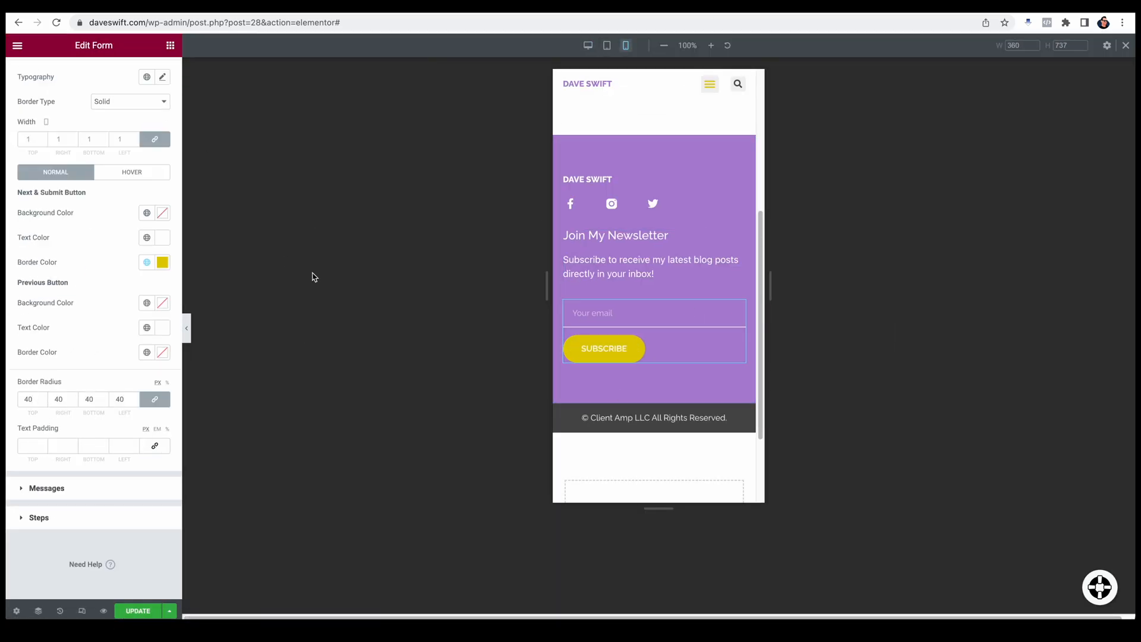
Step: Set the subscribe form's rows gap to 29 and update the footer template
scroll(102, 515, up, 5)
click(35, 73)
click(93, 74)
drag(42, 185, 73, 185)
click(137, 611)
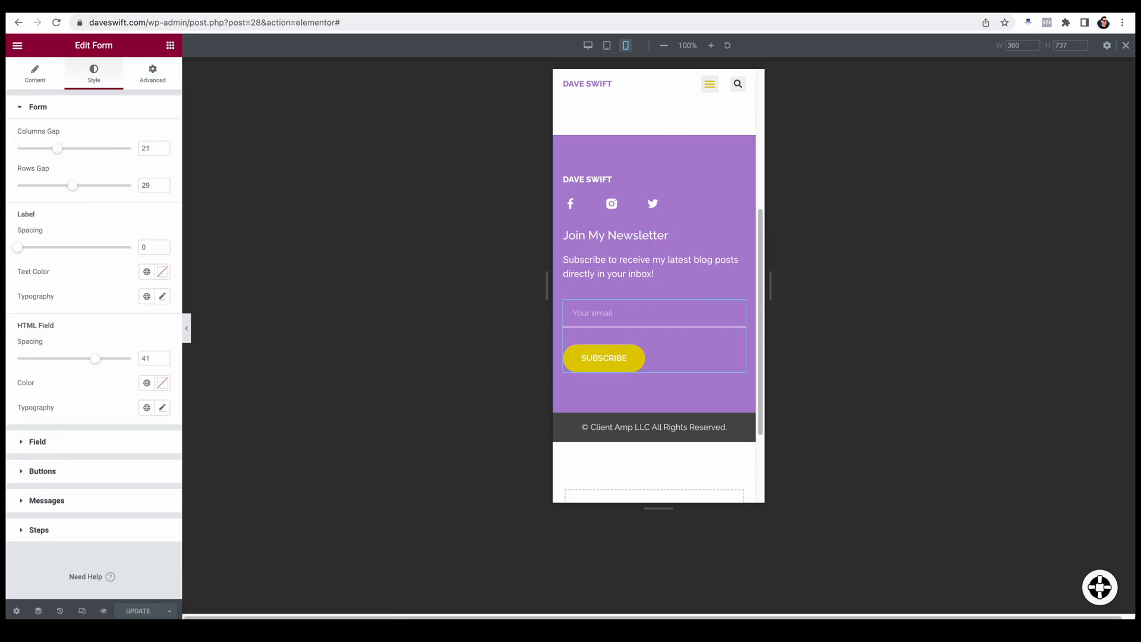
Step: View the live home page and examine the redesigned footer
scroll(667, 354, up, 5)
click(709, 83)
click(44, 433)
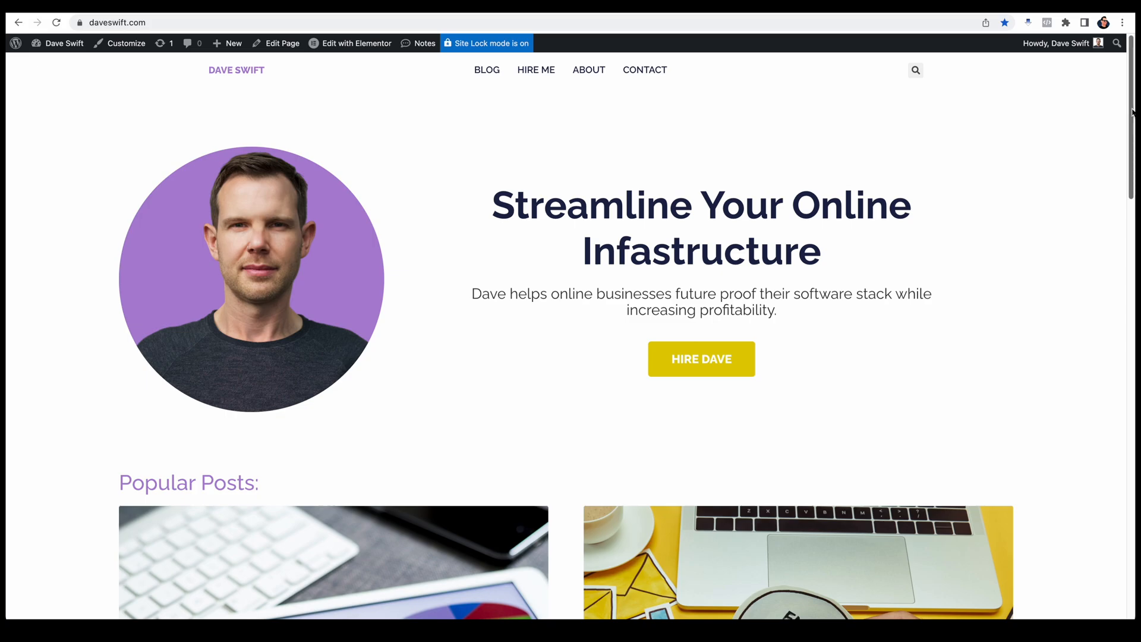
drag(1133, 111, 1106, 553)
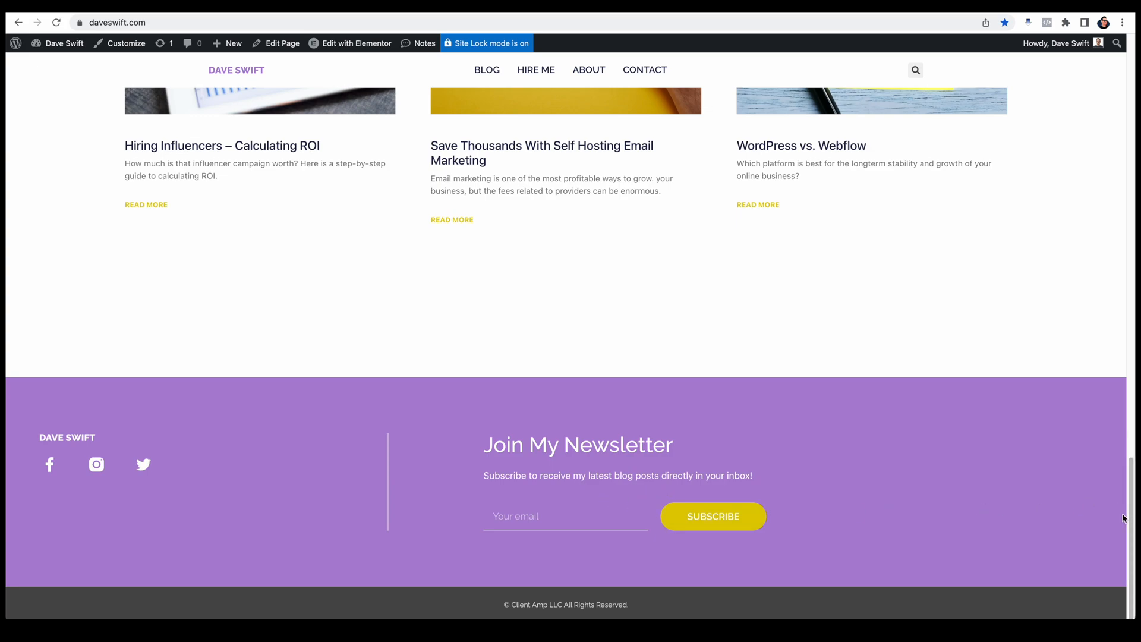
drag(1133, 519, 1093, 86)
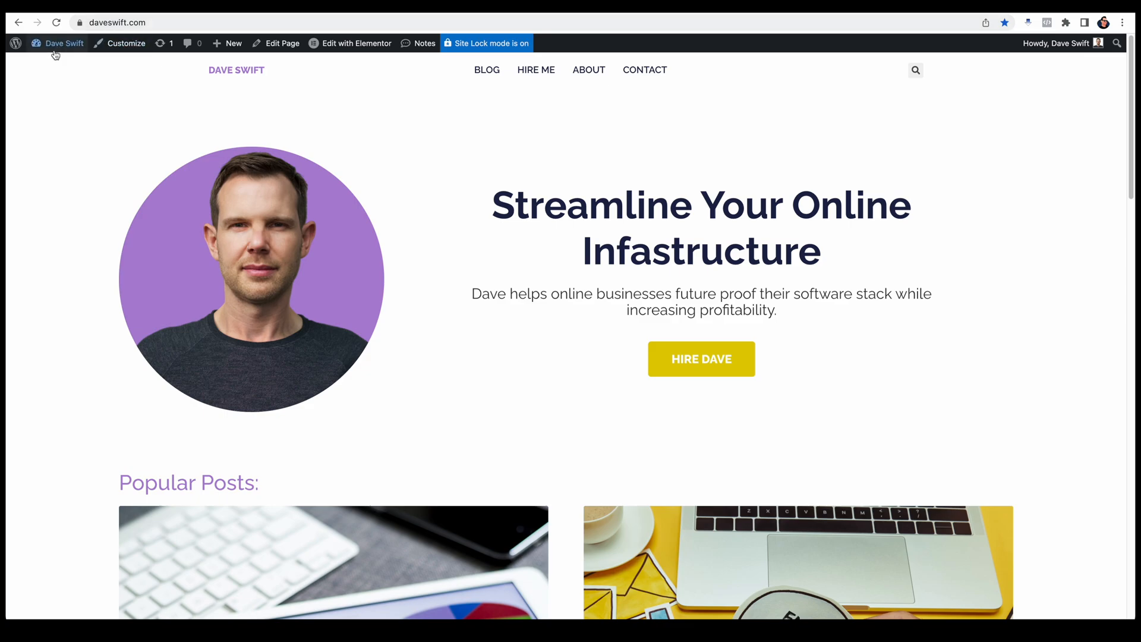
Step: Go to the site's dashboard and open the Theme Builder
click(50, 65)
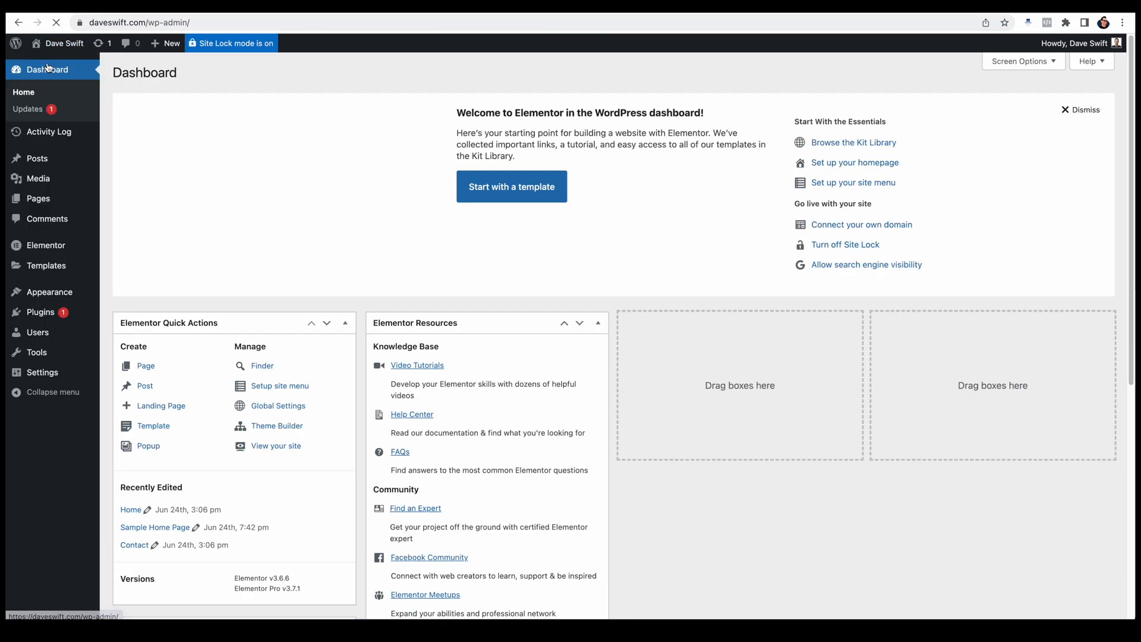
mouse_move(41, 243)
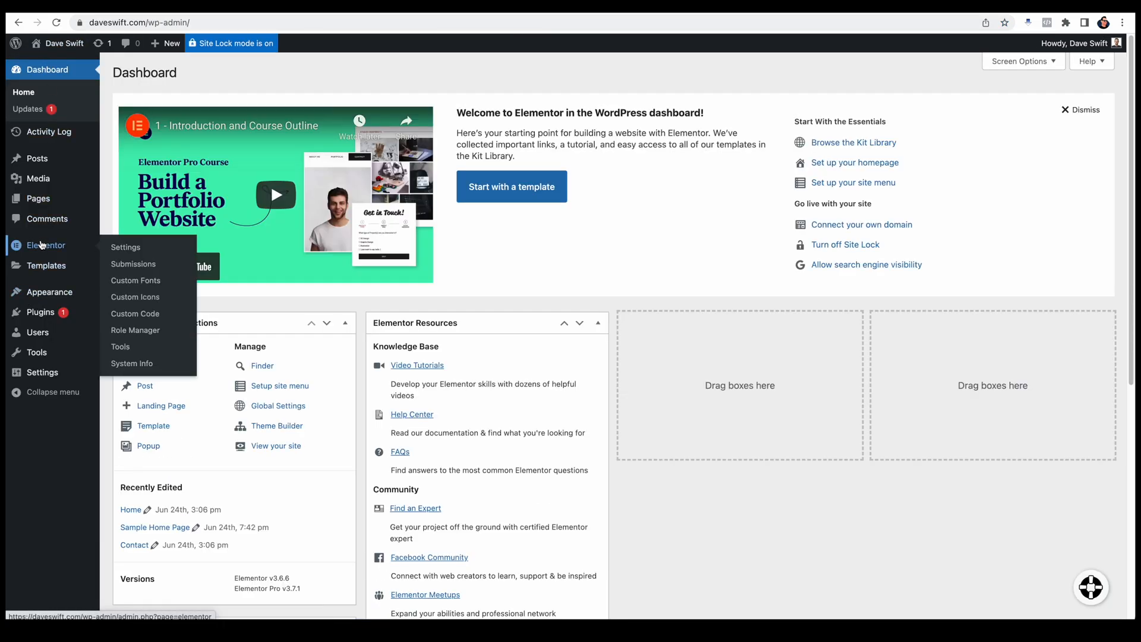
mouse_move(38, 271)
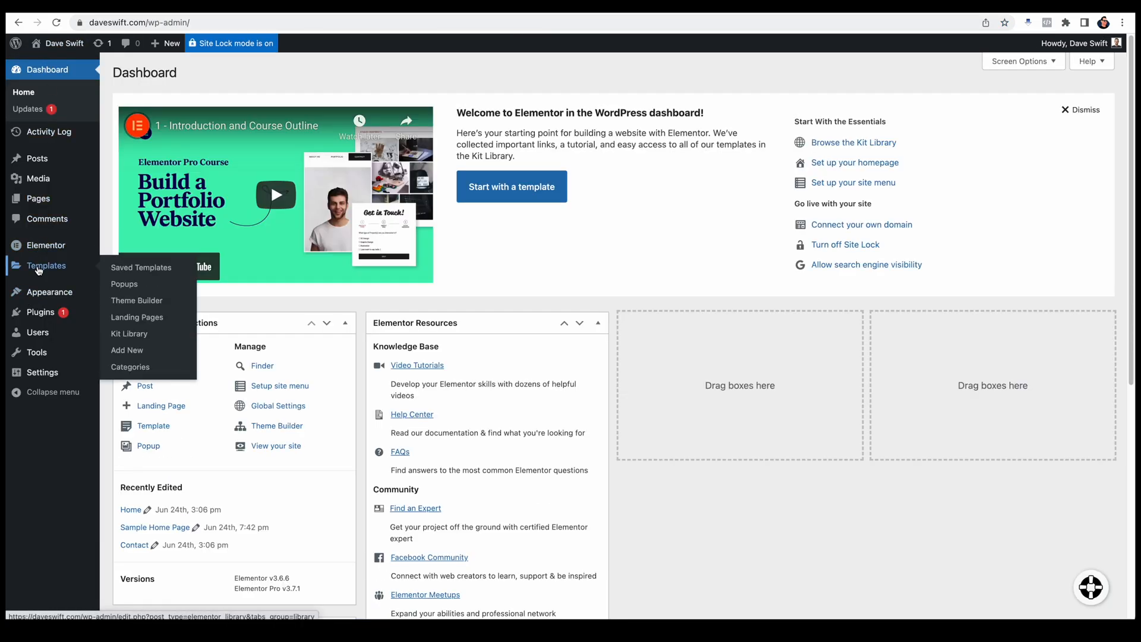
click(156, 302)
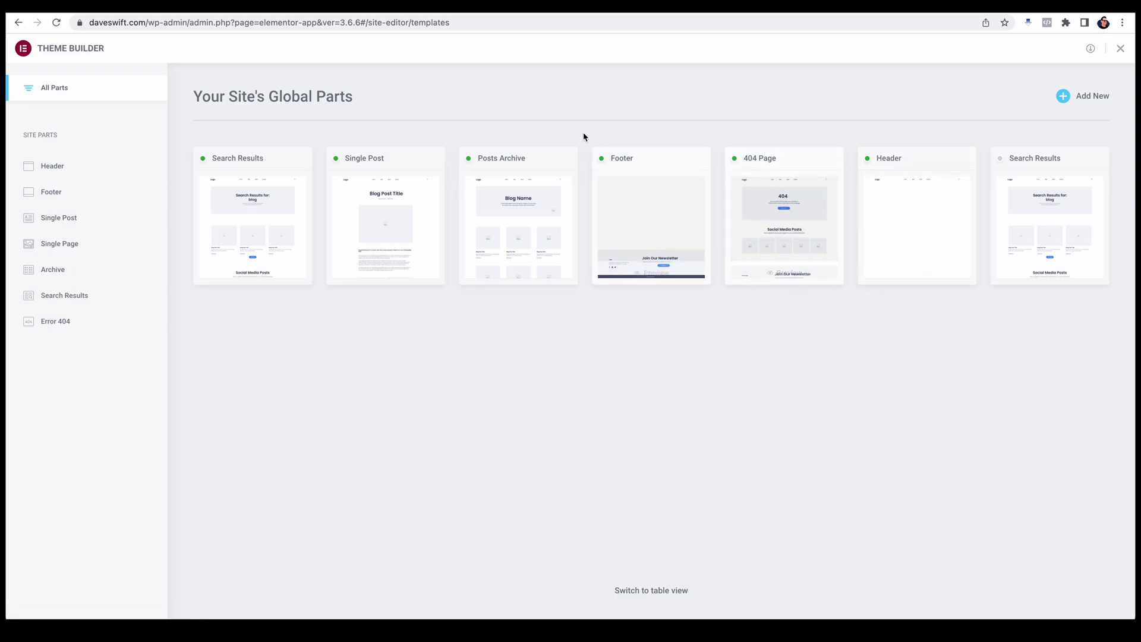
Step: Review the Header, Footer, Single Post, Single Page and Archive site parts and the templates assigned to them
click(53, 169)
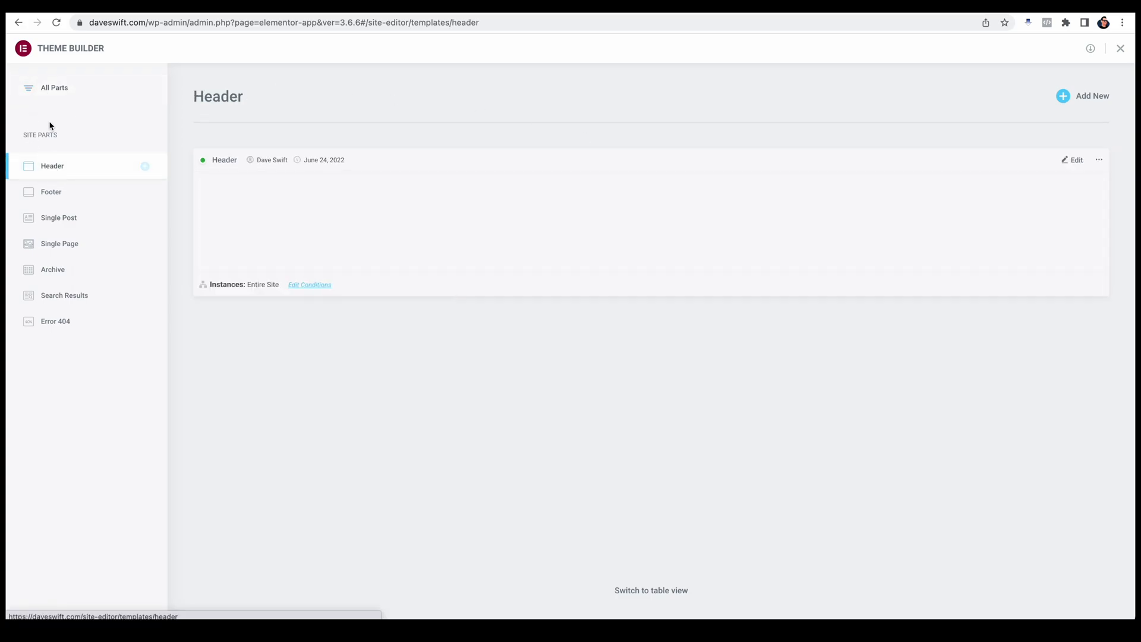
click(56, 194)
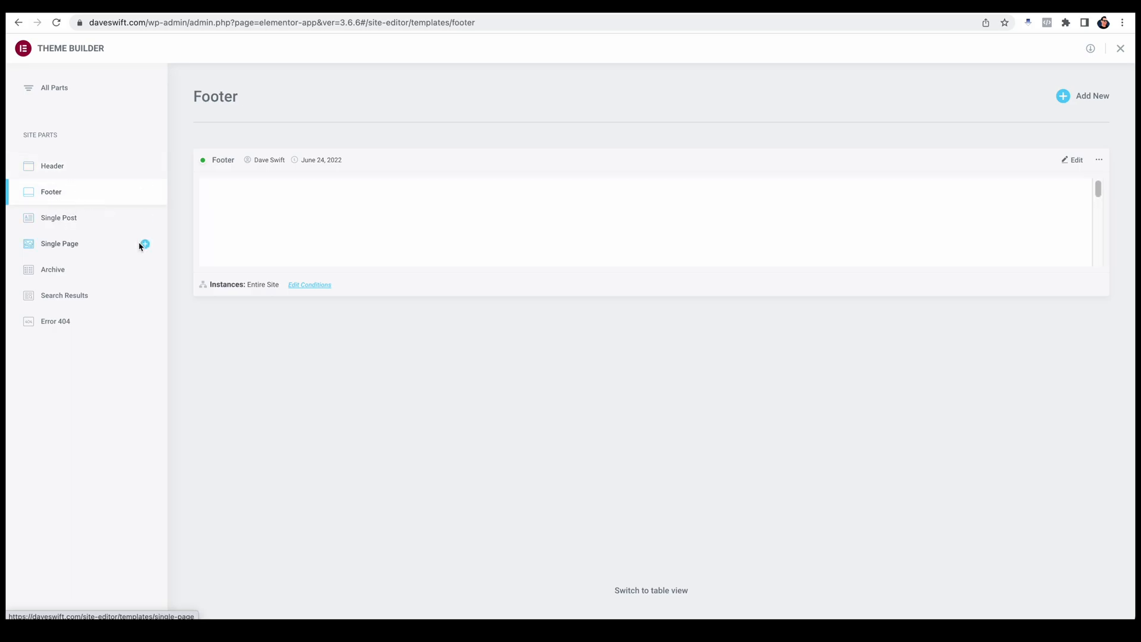
click(73, 223)
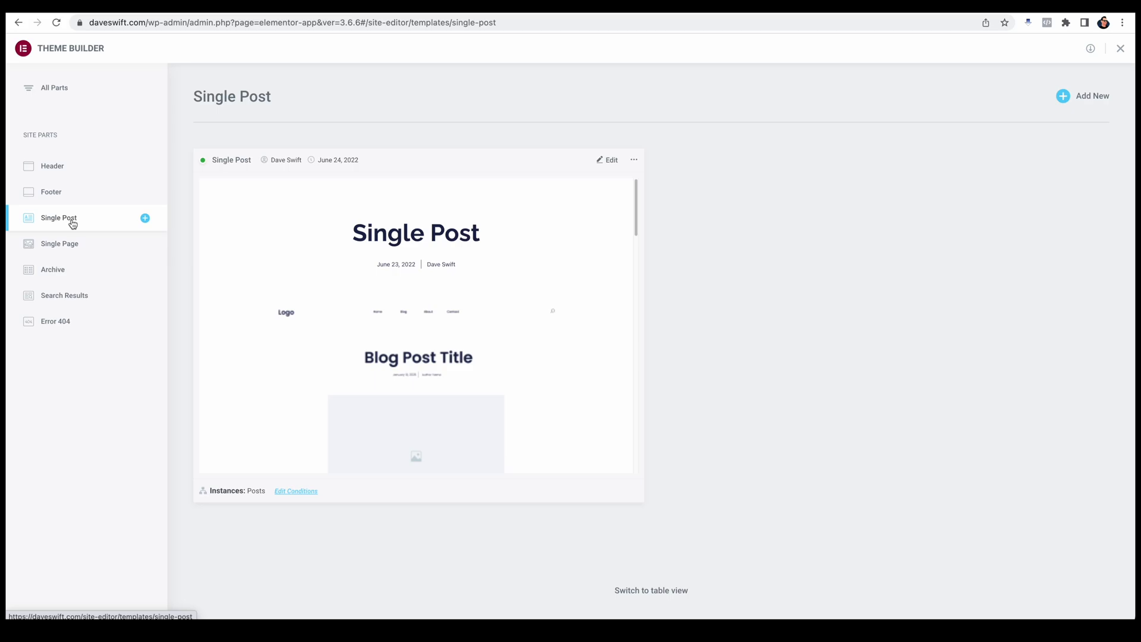
click(82, 257)
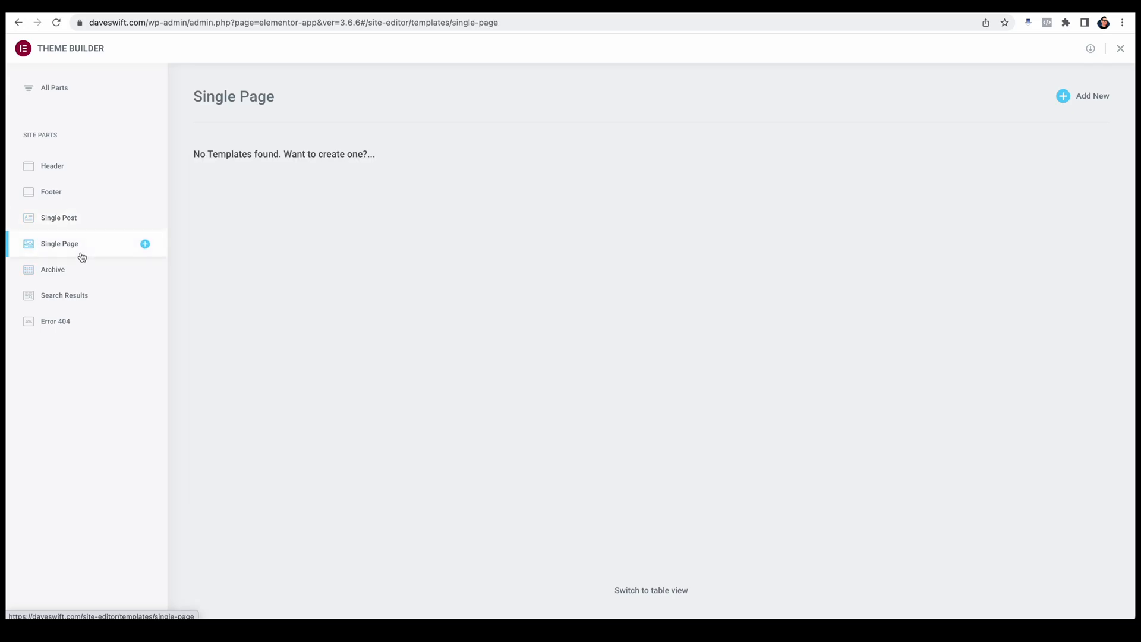
click(74, 274)
click(71, 223)
click(67, 242)
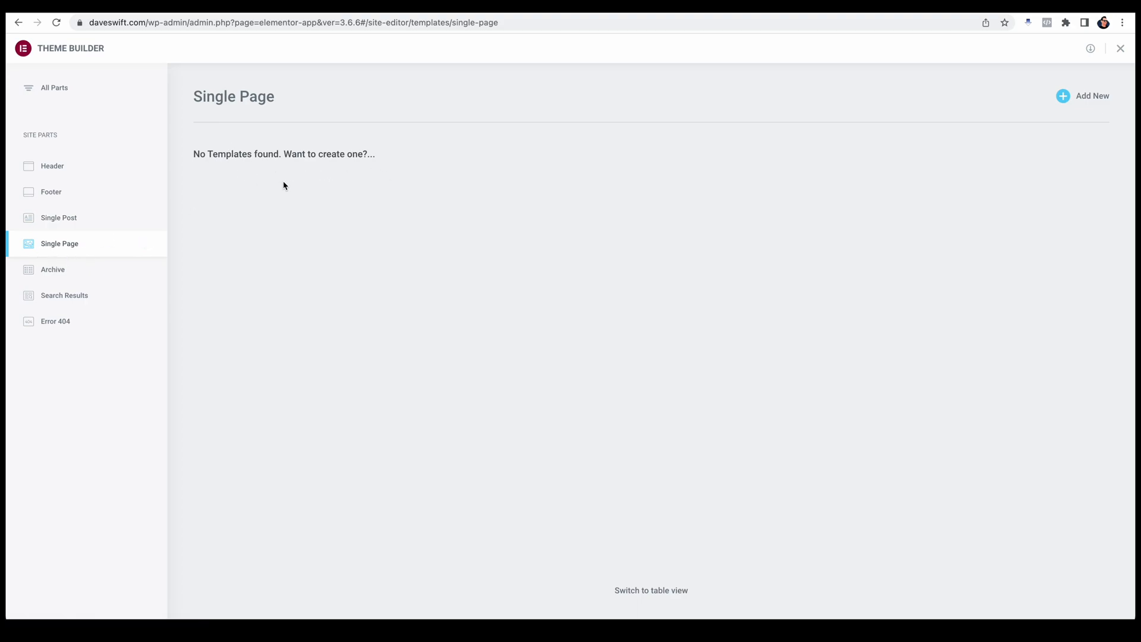
click(55, 168)
click(65, 195)
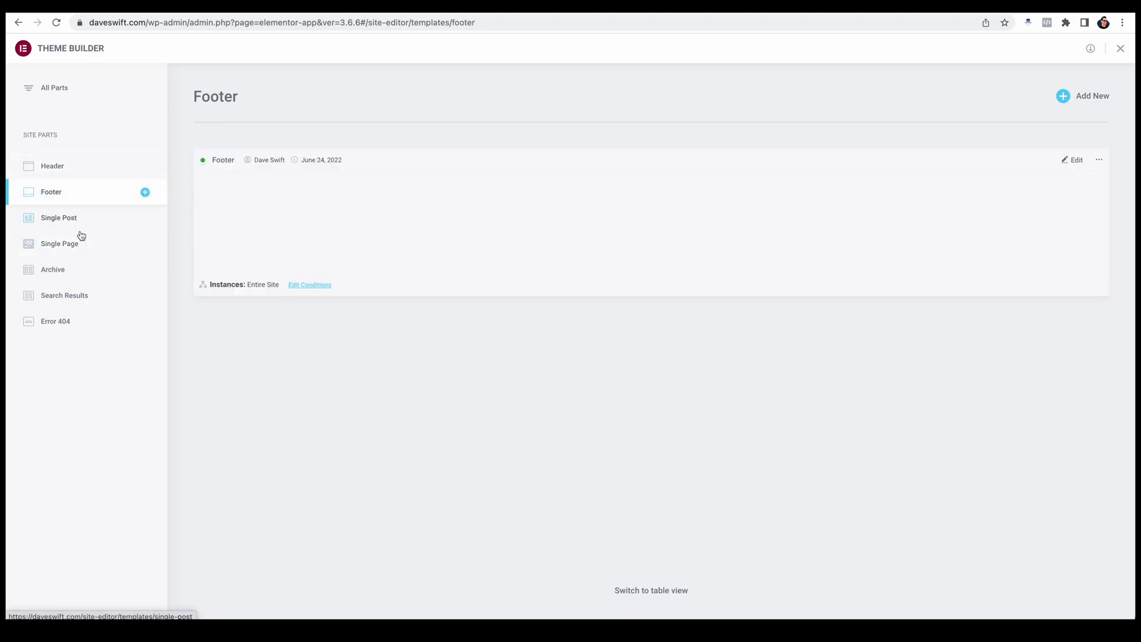
click(74, 226)
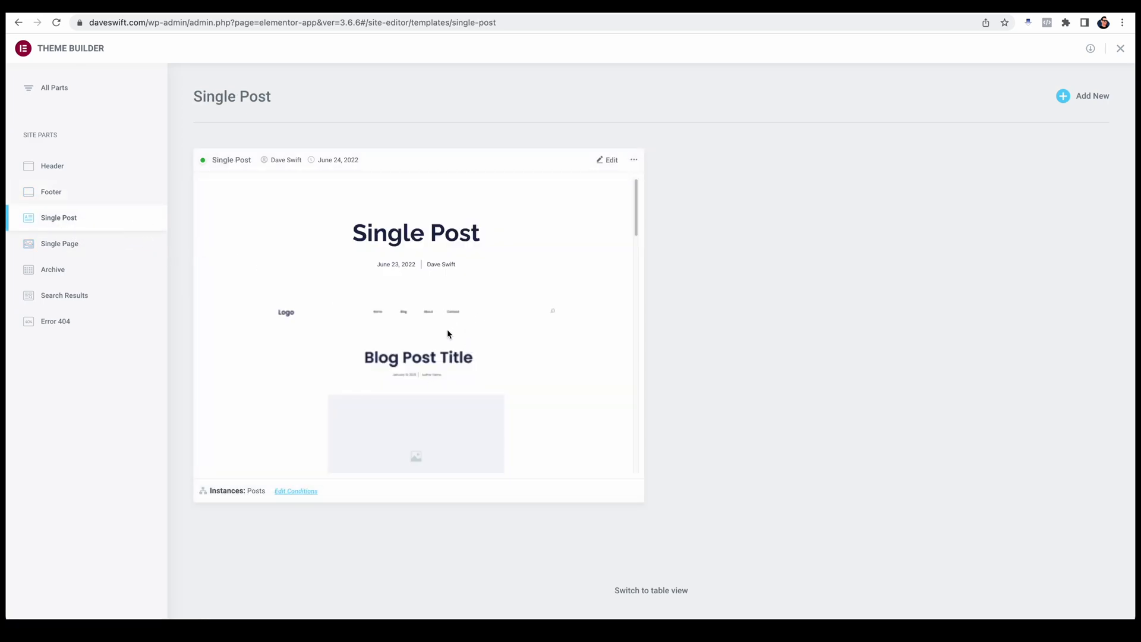
click(56, 278)
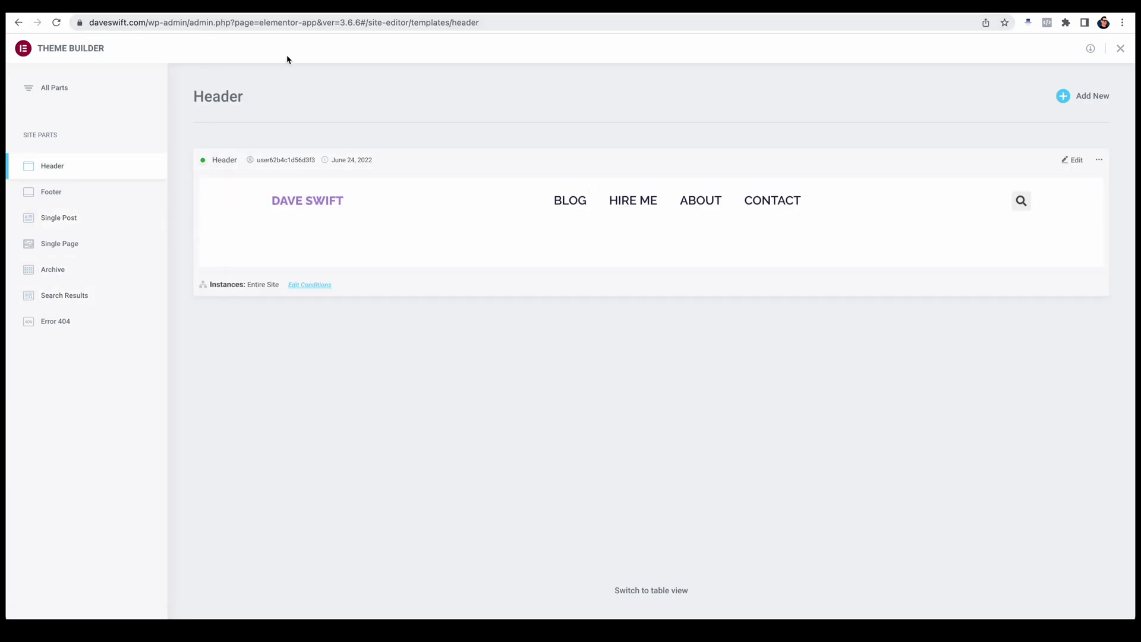
Step: Open the live site's Blog archive page and examine its title banner, post grids and newsletter section
key(ctrl+t)
text(dave)
key(Return)
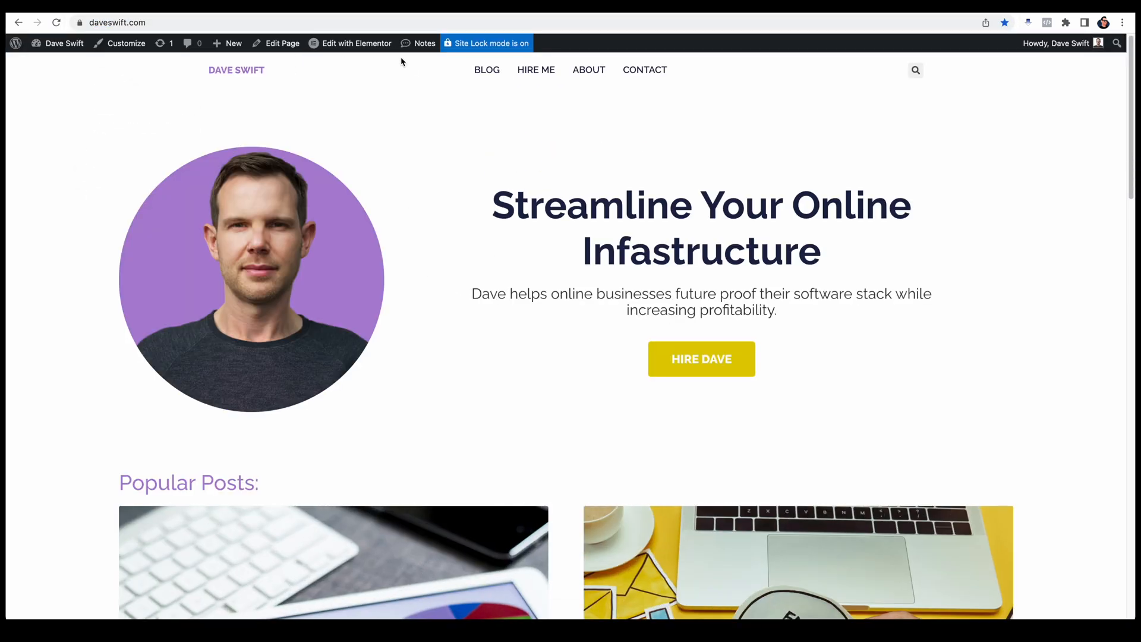
click(488, 71)
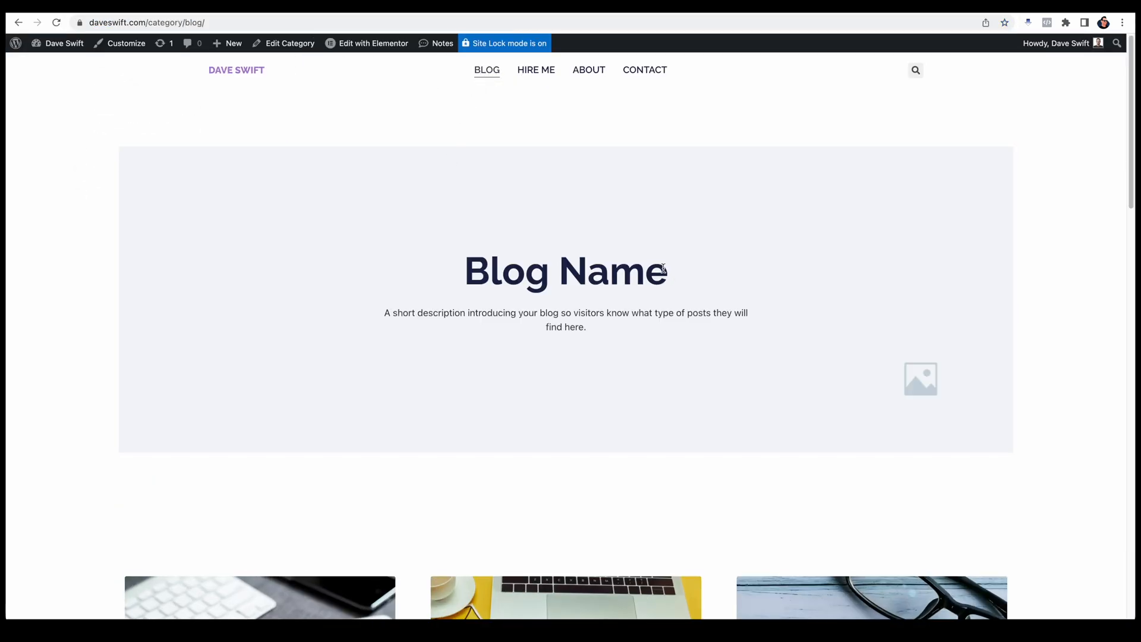
scroll(663, 269, down, 10)
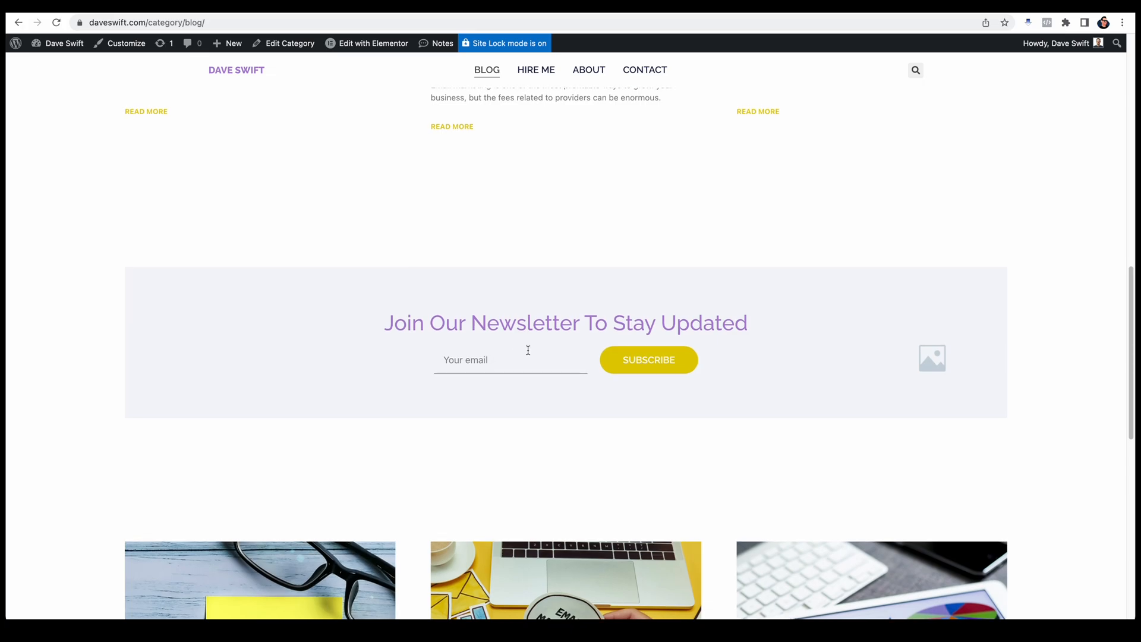
scroll(528, 351, down, 8)
scroll(532, 353, up, 12)
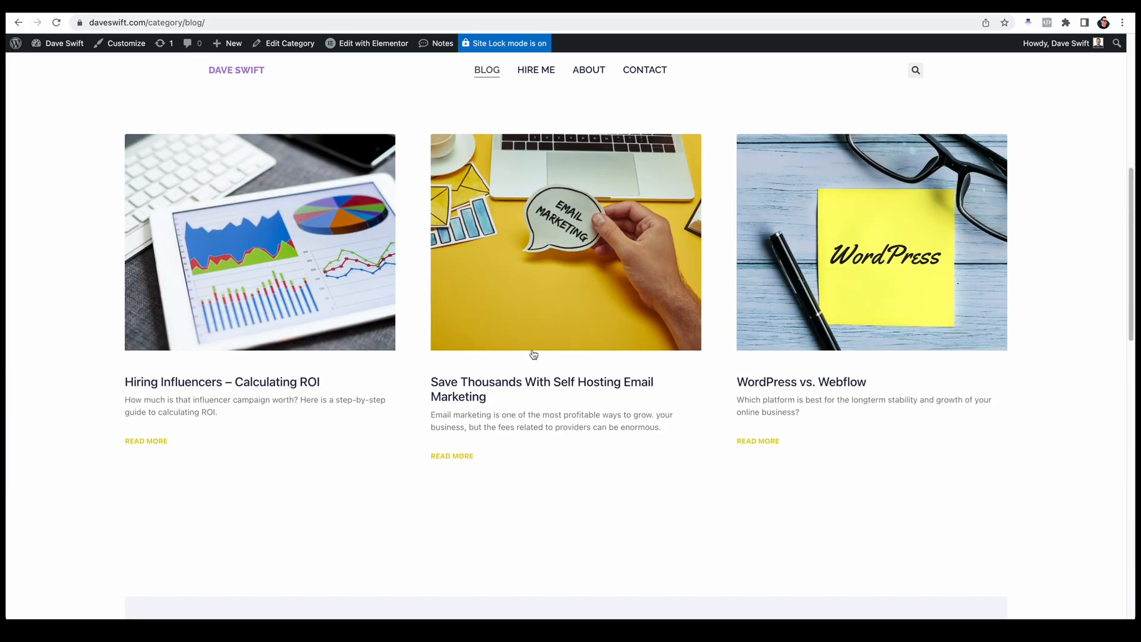
scroll(533, 355, up, 7)
scroll(535, 343, down, 3)
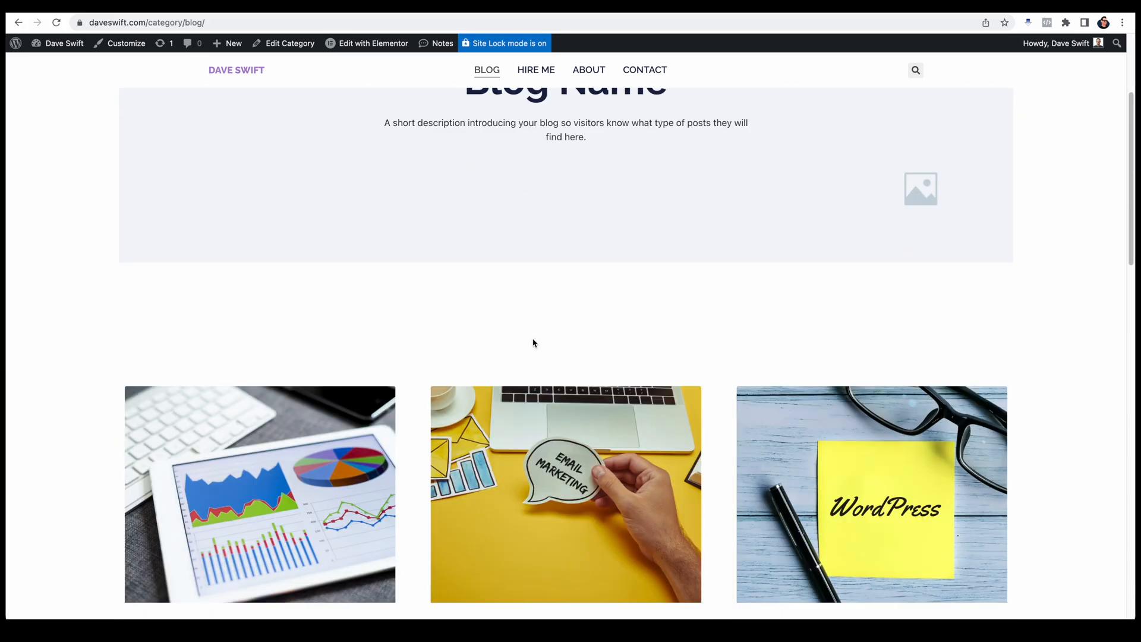
scroll(533, 348, down, 4)
scroll(514, 331, down, 8)
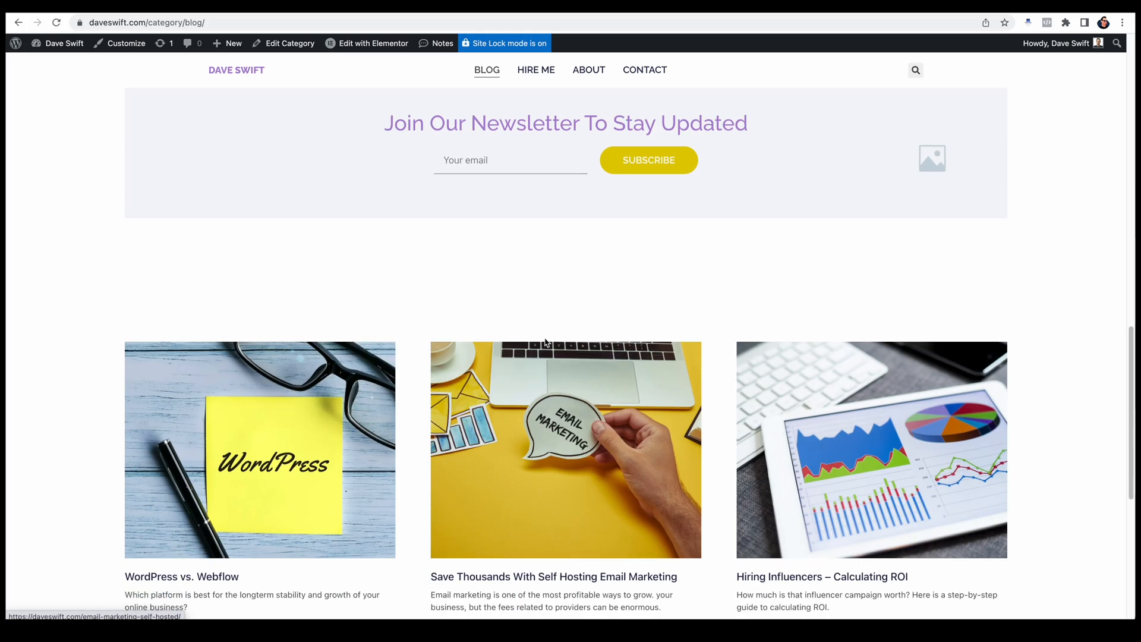
Step: Examine the lower post grid and footer of the Blog archive page, and return to its title banner
scroll(567, 350, down, 6)
scroll(532, 301, down, 1)
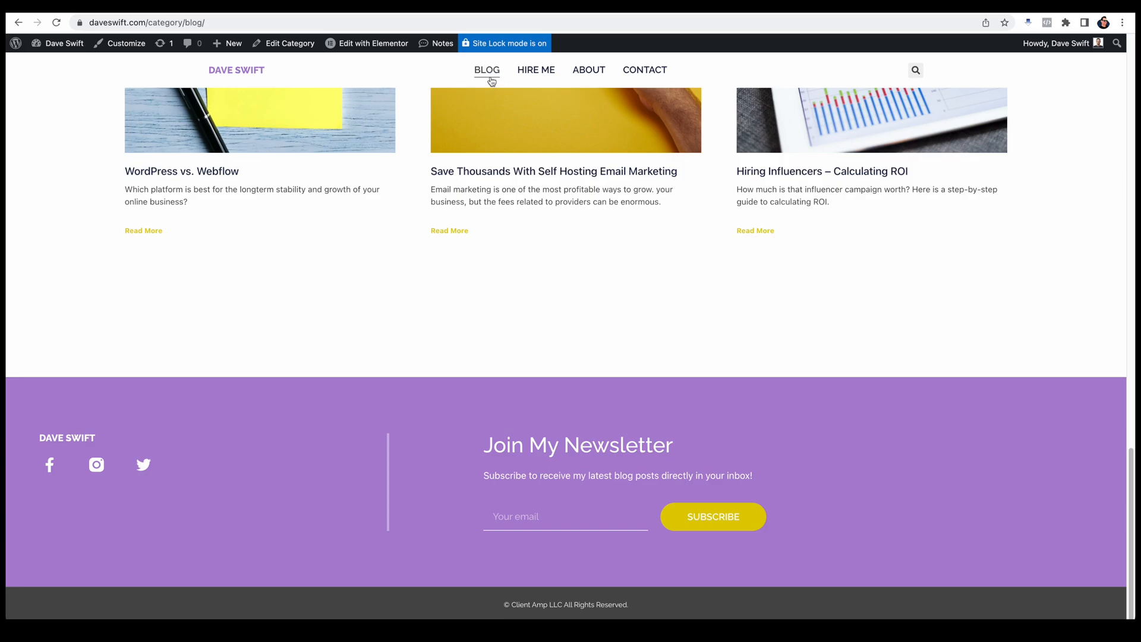
scroll(552, 339, up, 5)
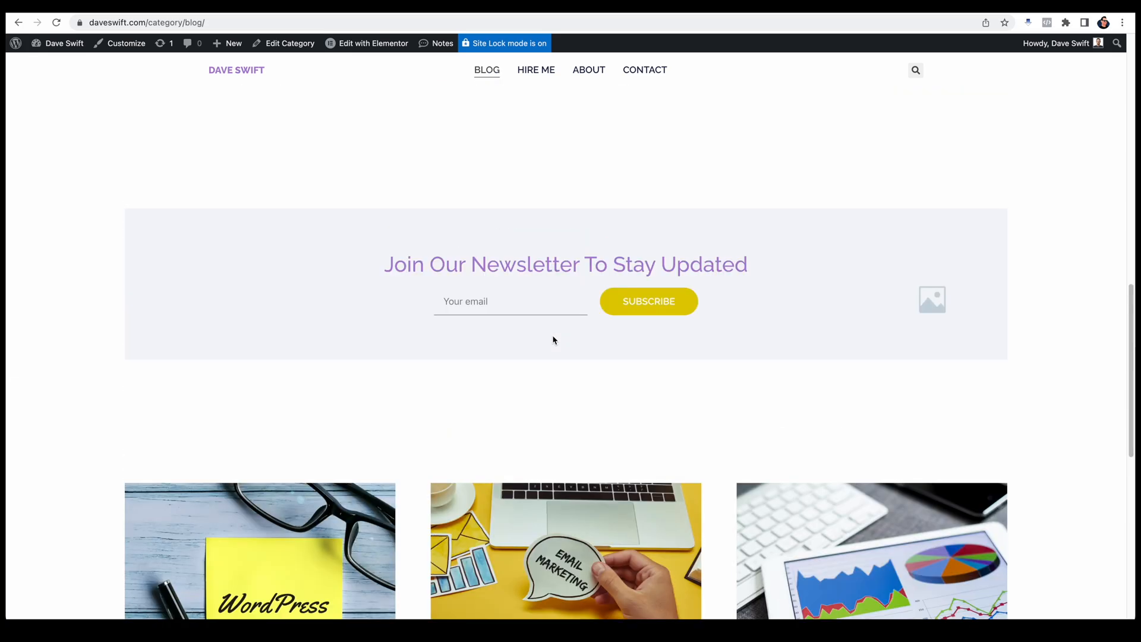
scroll(556, 344, up, 8)
scroll(593, 308, up, 2)
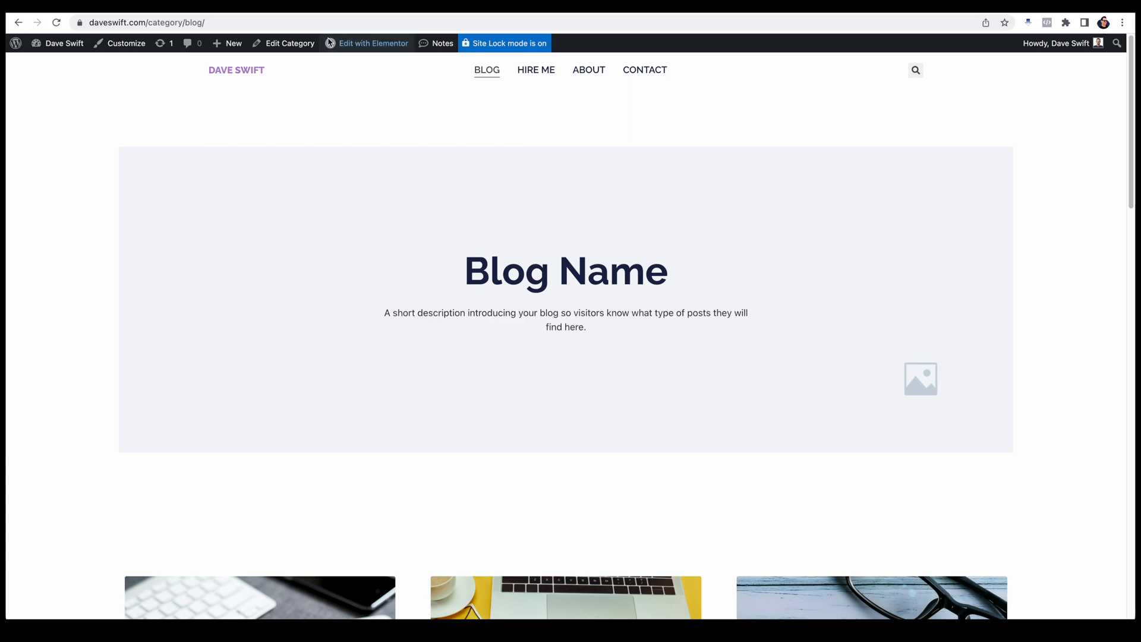
Step: Visit the site's non-existent /tacos address and examine the design of the 404 page
drag(147, 24, 296, 23)
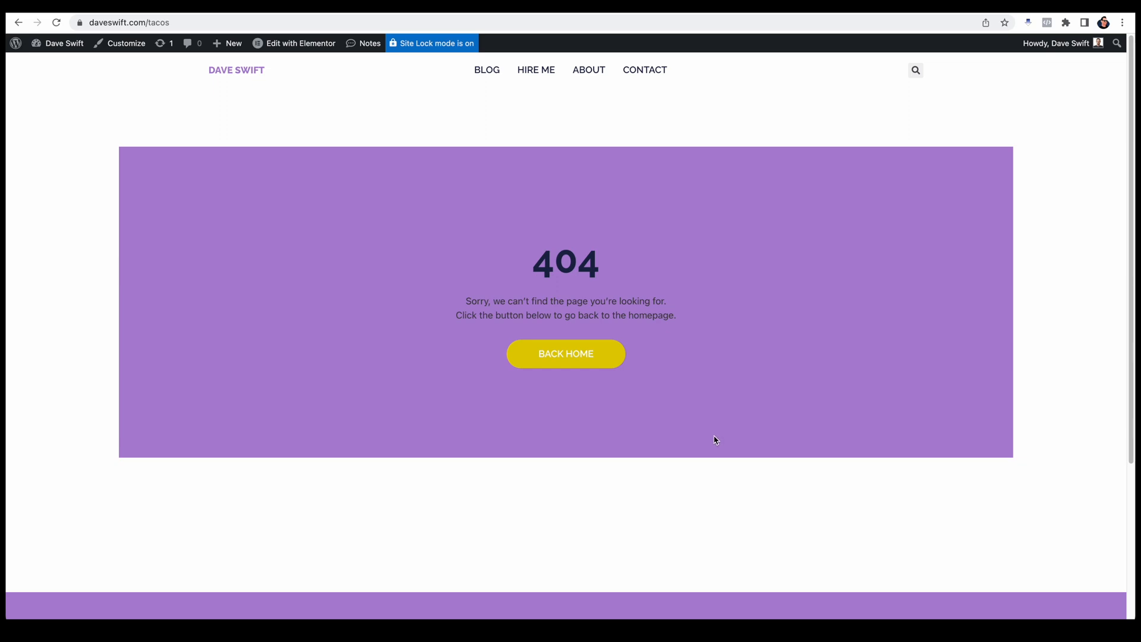
scroll(705, 438, down, 2)
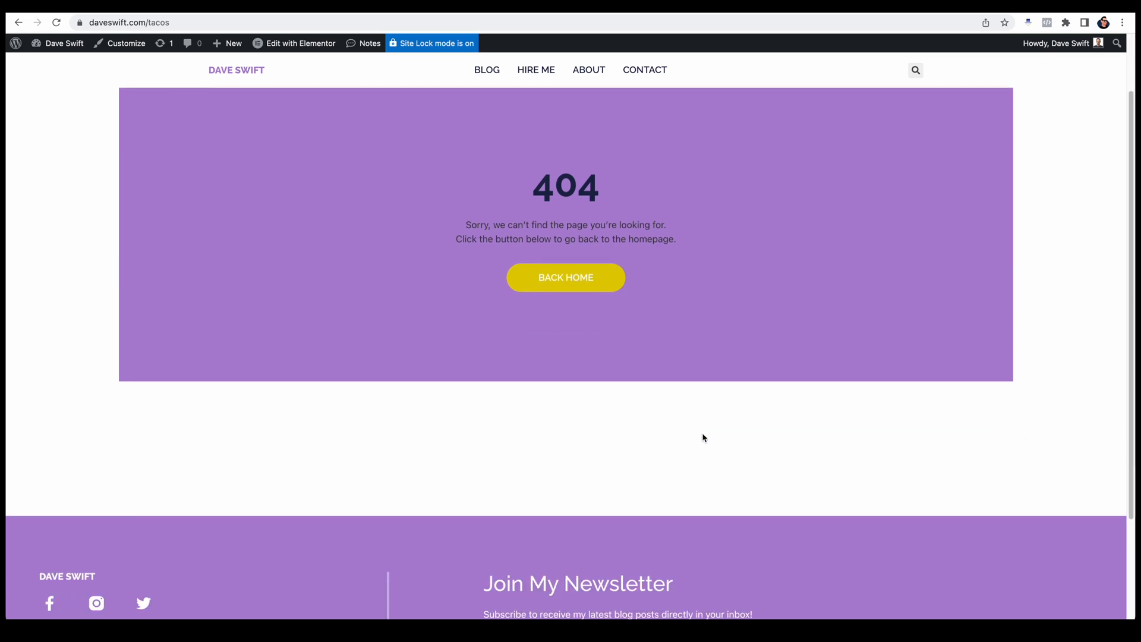
scroll(705, 438, up, 2)
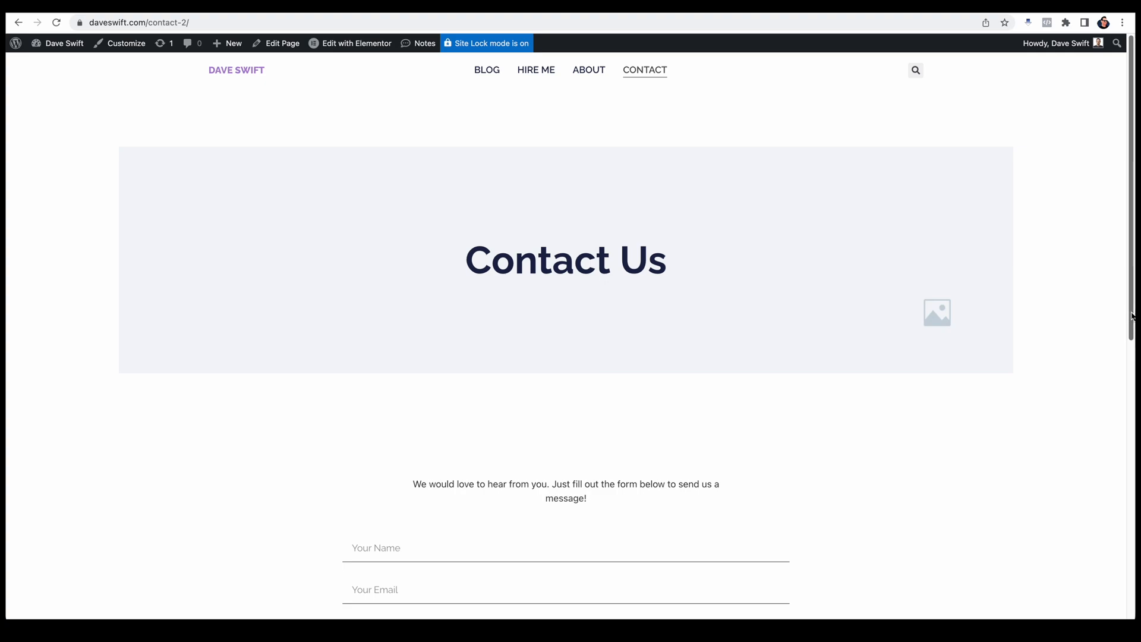
Step: Review the message form on the live Contact page and open the page for editing with Elementor
drag(1132, 315, 1132, 394)
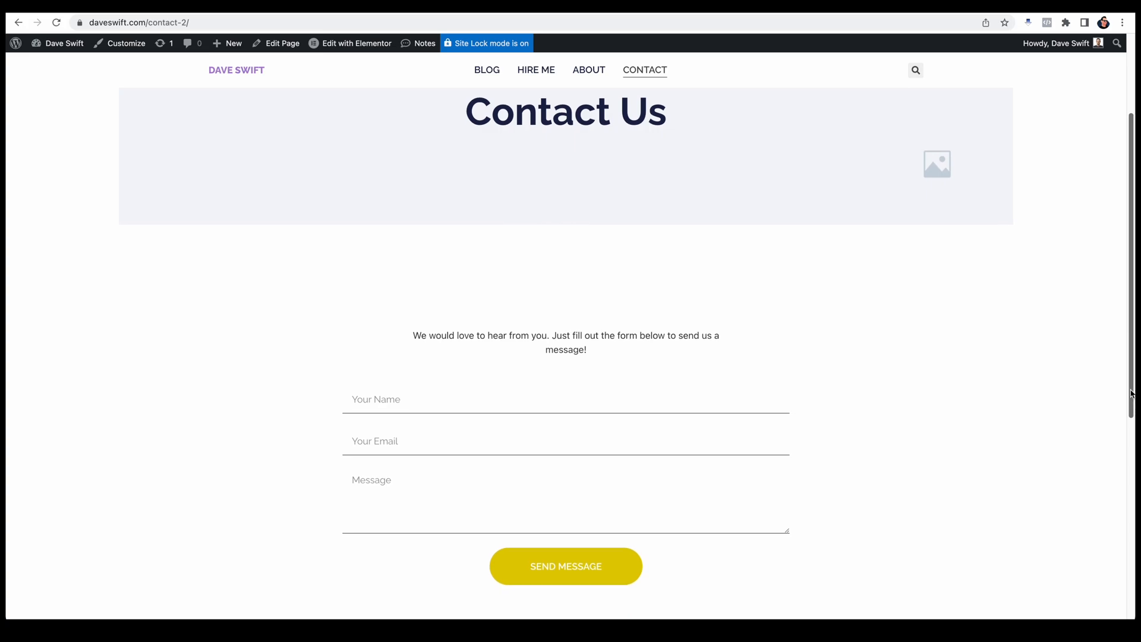
drag(1132, 394, 1133, 427)
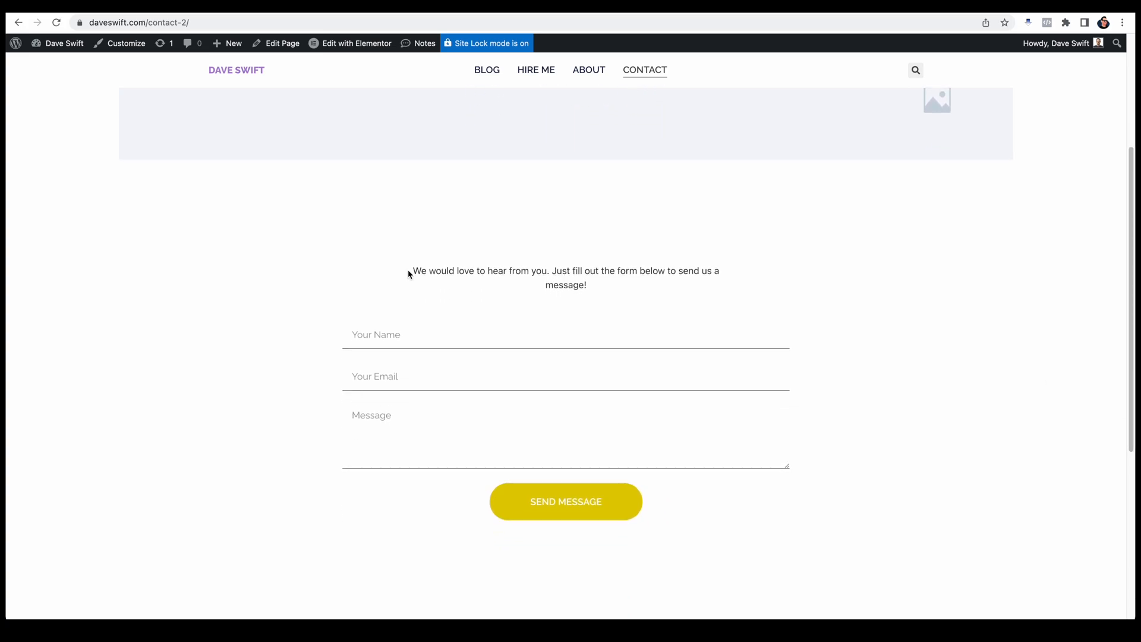
click(391, 333)
click(353, 50)
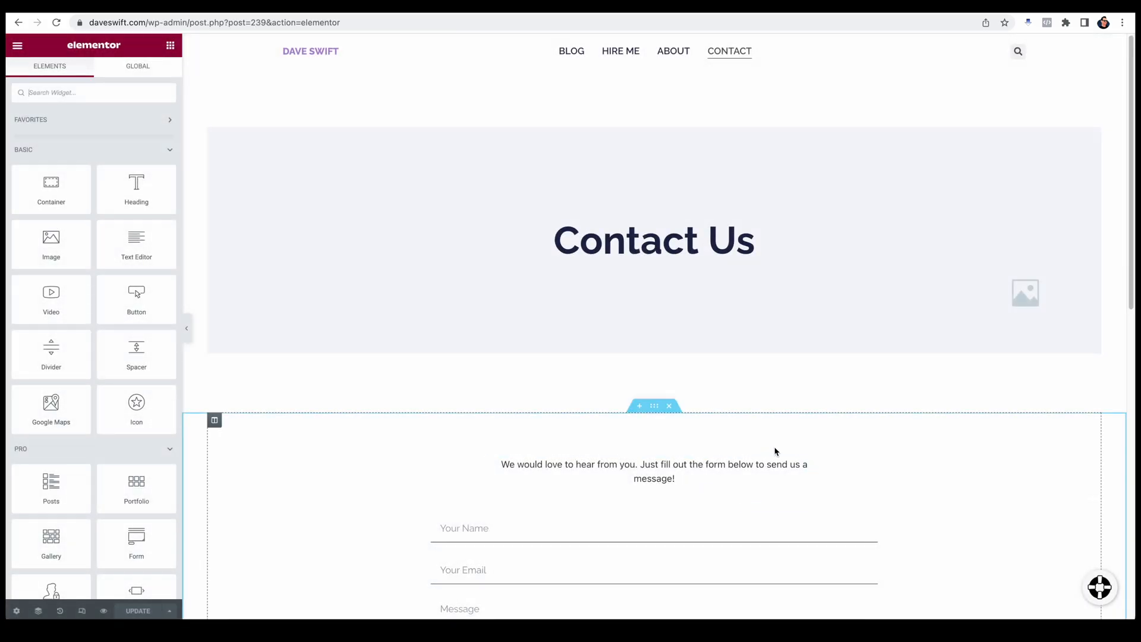
Step: Select the contact form and review its Actions After Submit and Email settings
scroll(776, 452, down, 2)
click(725, 467)
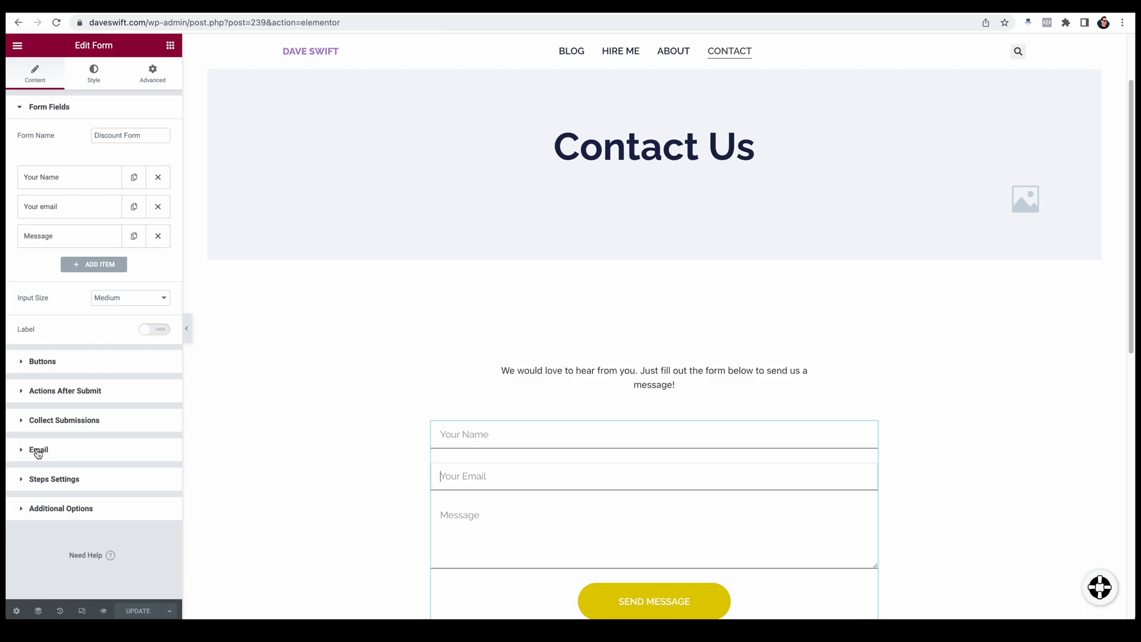
scroll(619, 462, down, 1)
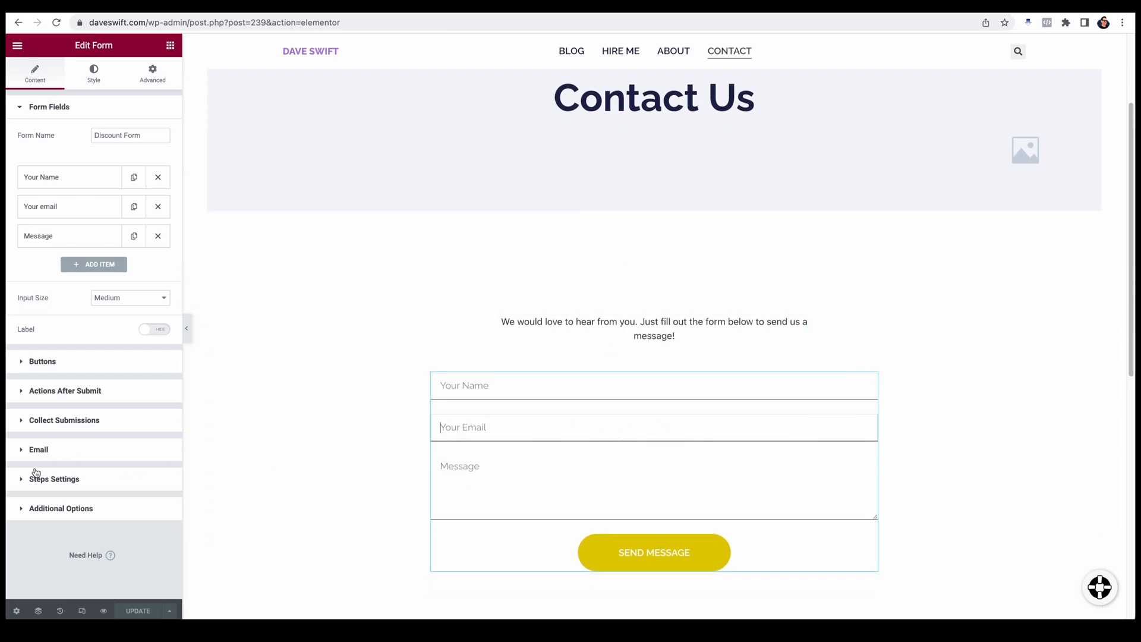
click(35, 393)
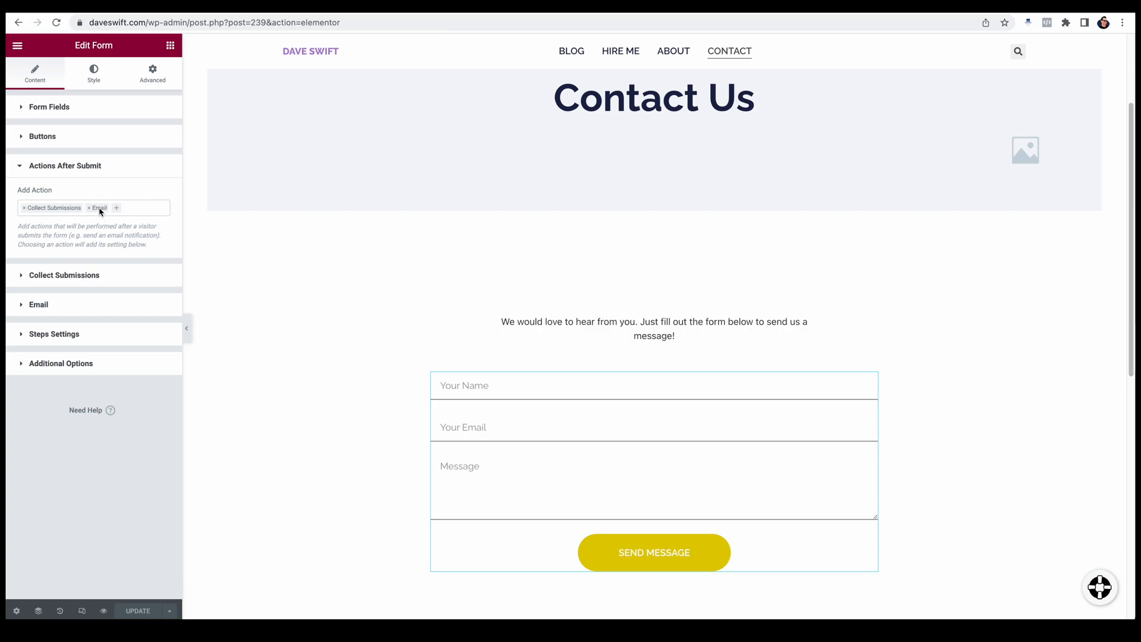
click(25, 305)
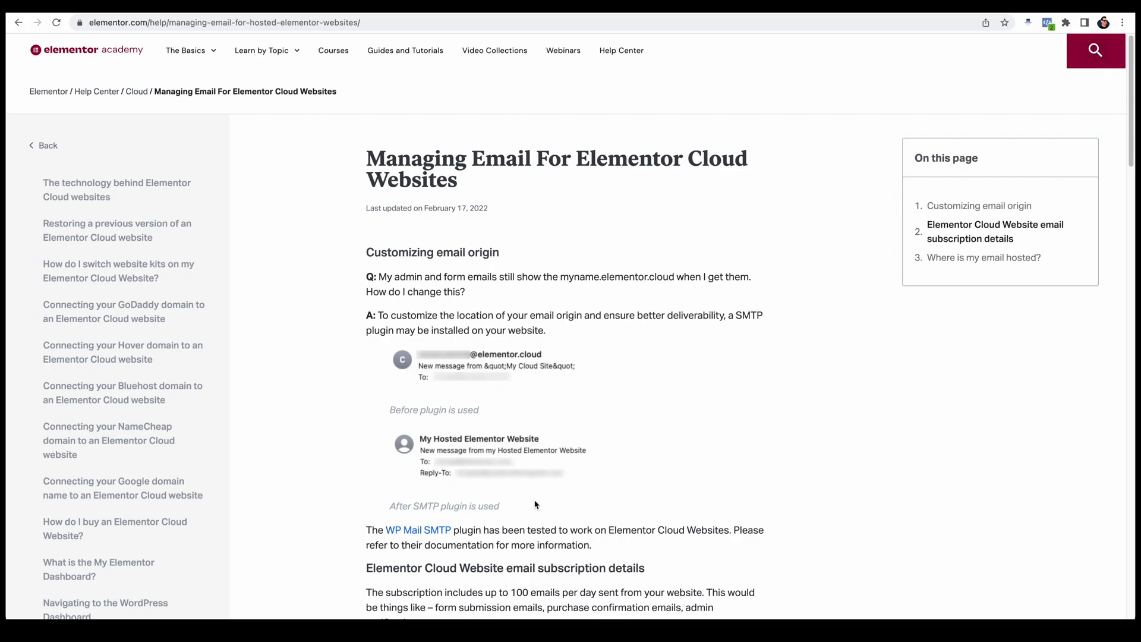
Step: Read the help article on managing email for Elementor Cloud websites, and return to the Contact page's editor
scroll(425, 516, down, 2)
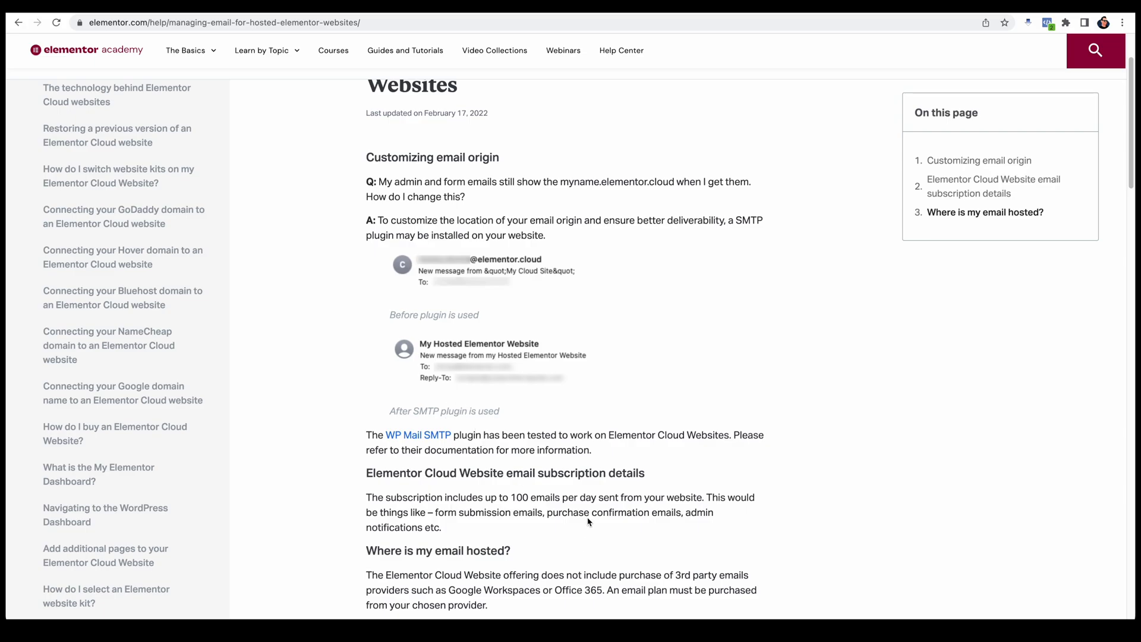
scroll(590, 522, down, 4)
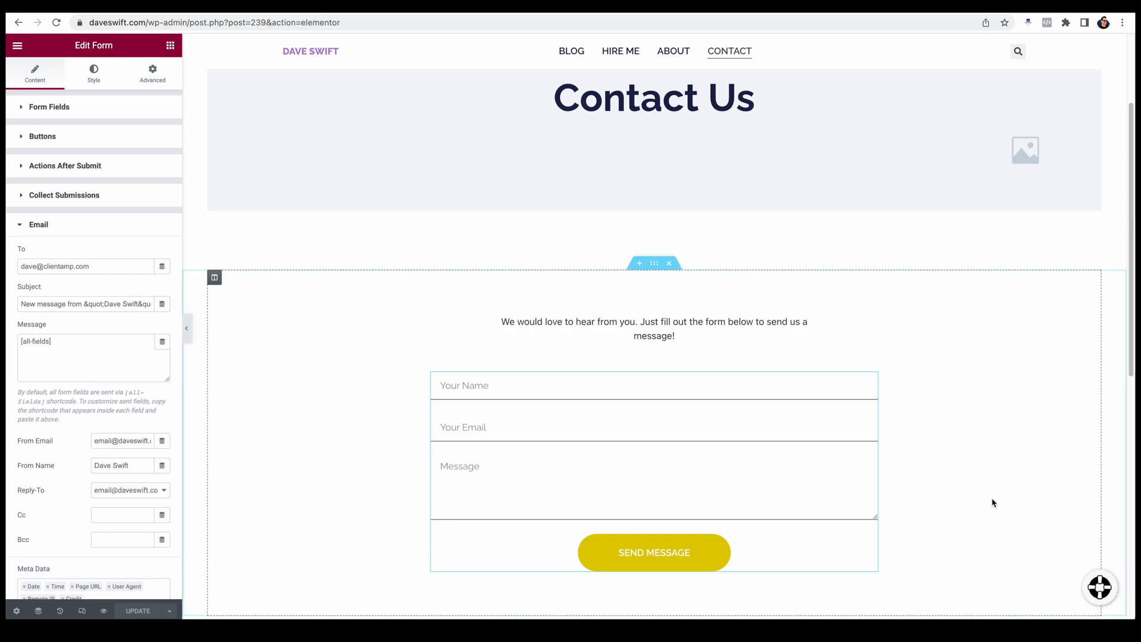
scroll(993, 512, down, 5)
scroll(994, 515, down, 3)
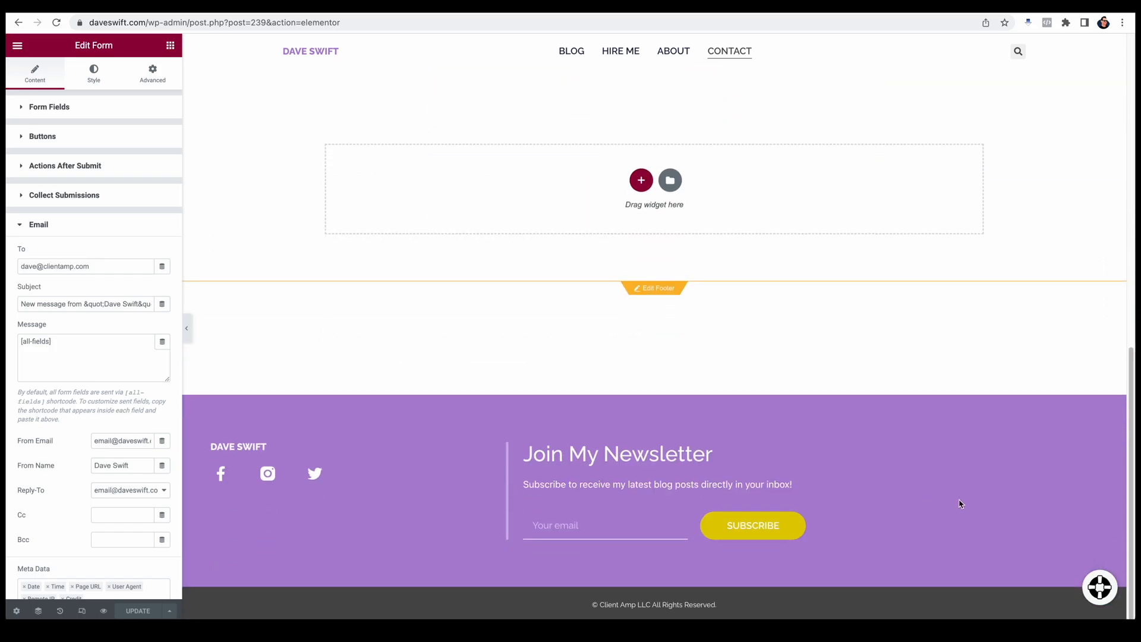
Step: Load the site's home page in a new browser tab and open it for editing with Elementor
key(super+t)
text(daveswift.com)
key(Return)
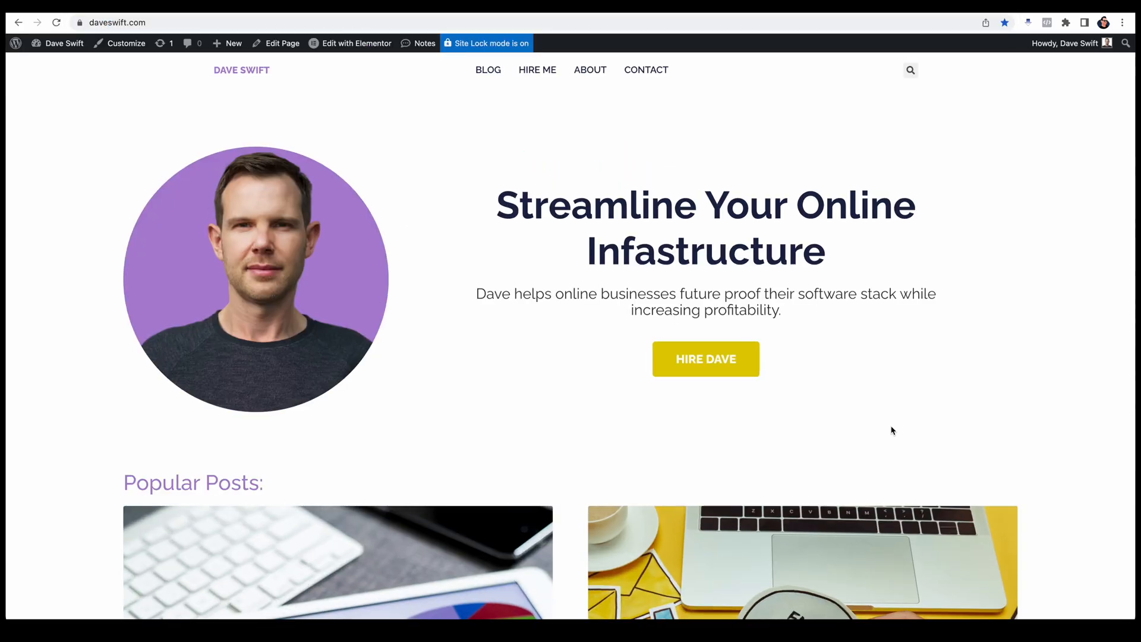
click(351, 47)
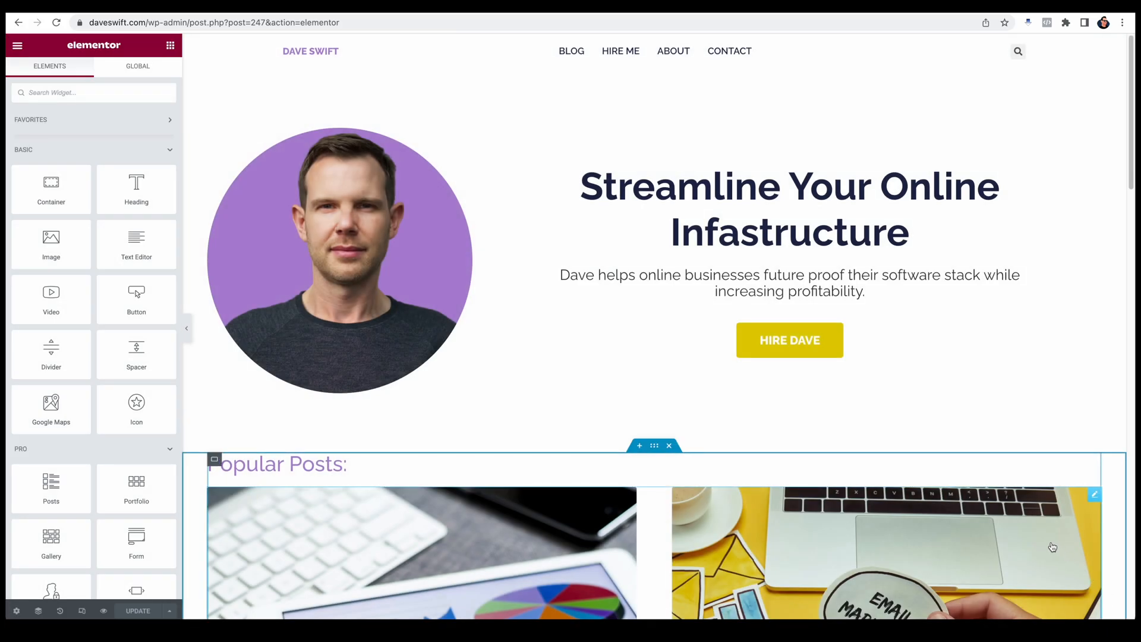
Step: View the Elementor Support chat window from the home page editor and minimize it
scroll(1095, 588, down, 3)
click(1097, 587)
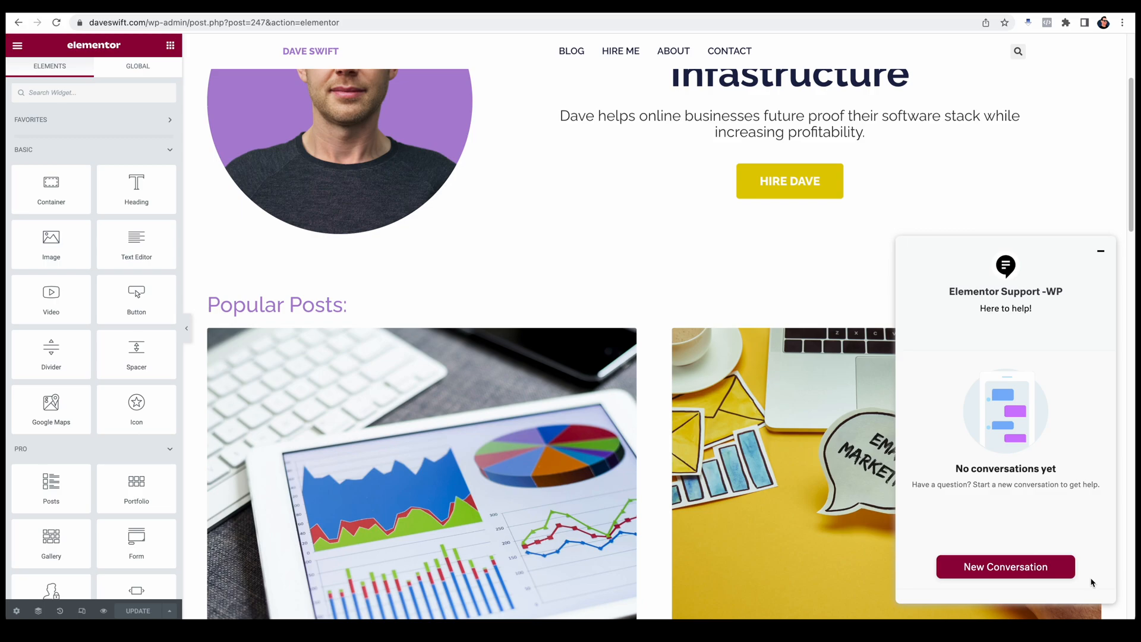
click(1101, 252)
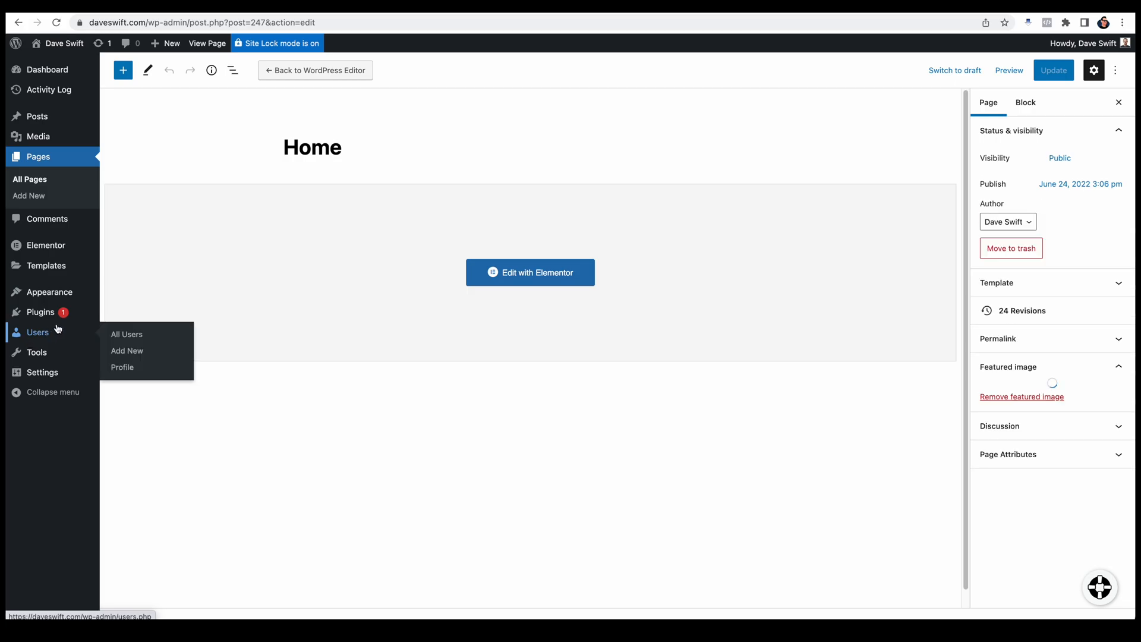
Step: Search the WordPress plugin directory for Patchstack and install the Patchstack – WordPress & Plugins Security plugin
mouse_move(54, 315)
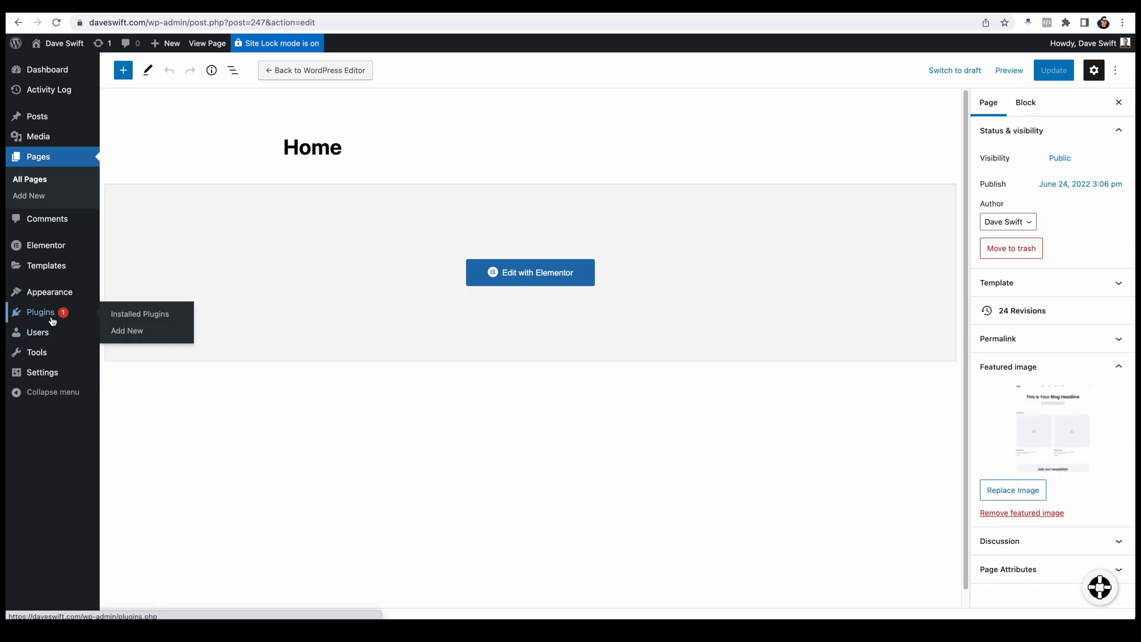
click(129, 332)
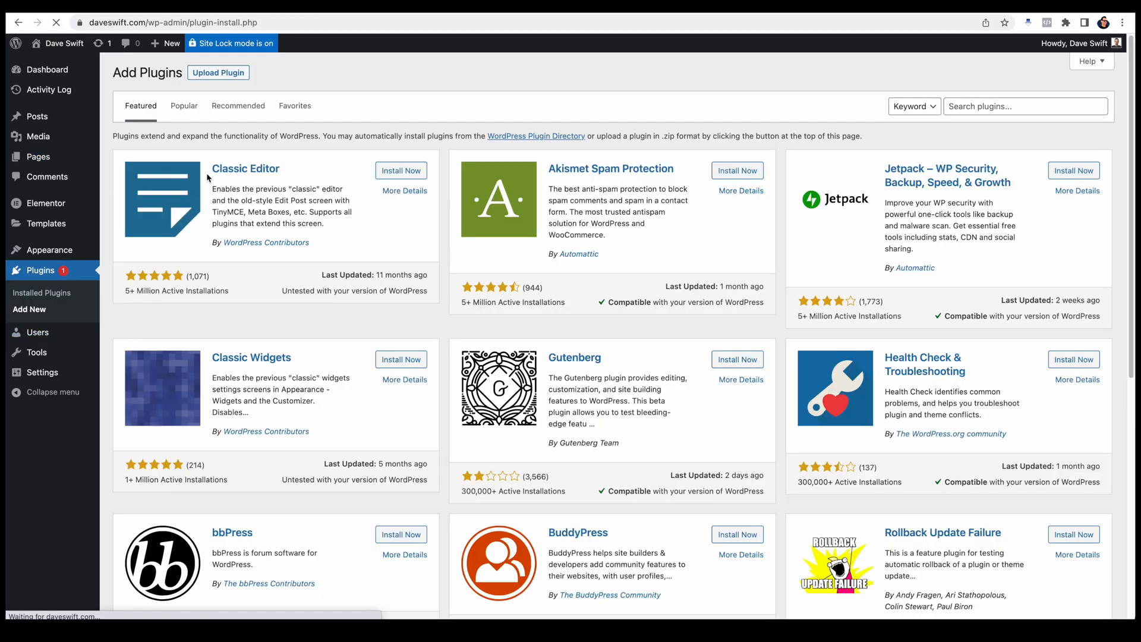
click(993, 108)
text(Patchstack)
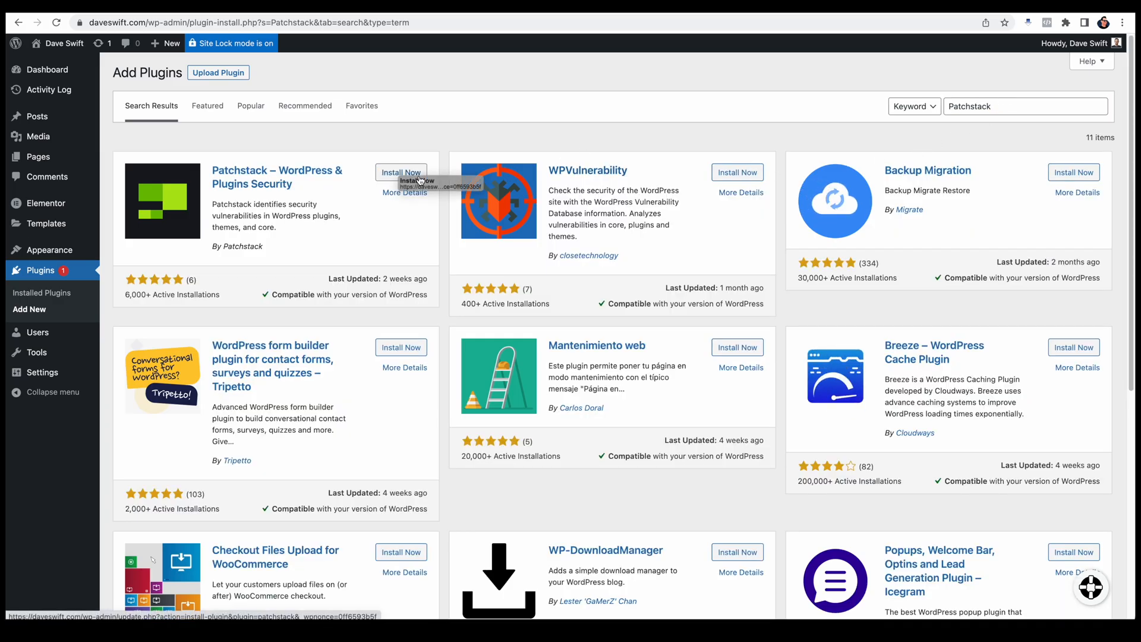
click(412, 178)
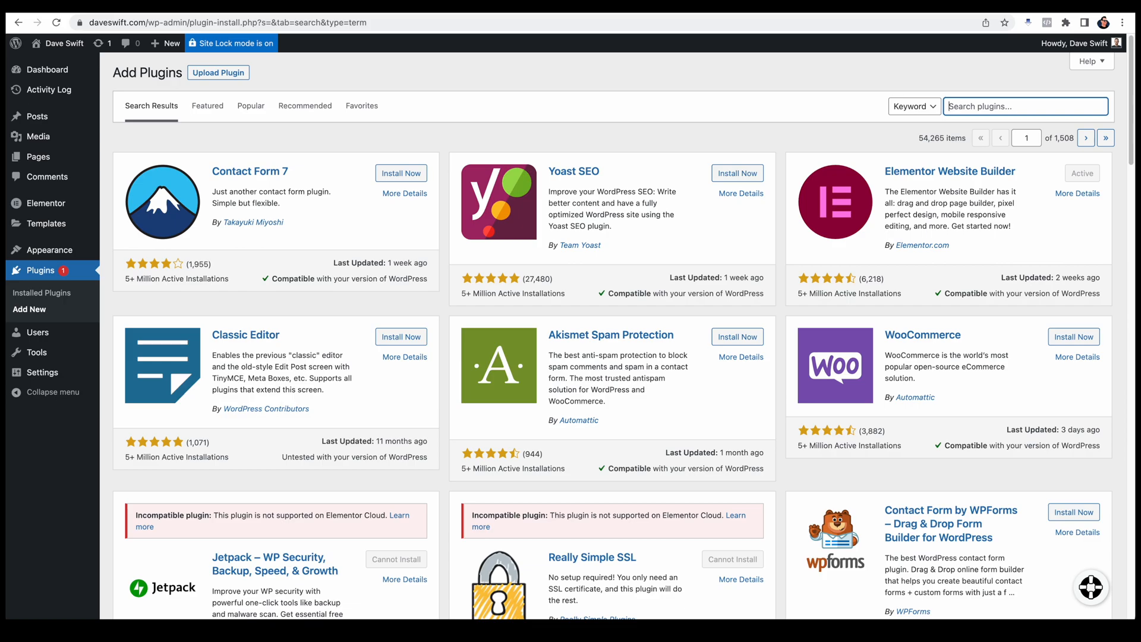
Step: Search the plugin directory for shortpixel and install the ShortPixel Image Optimizer plugin
text(shortpixel)
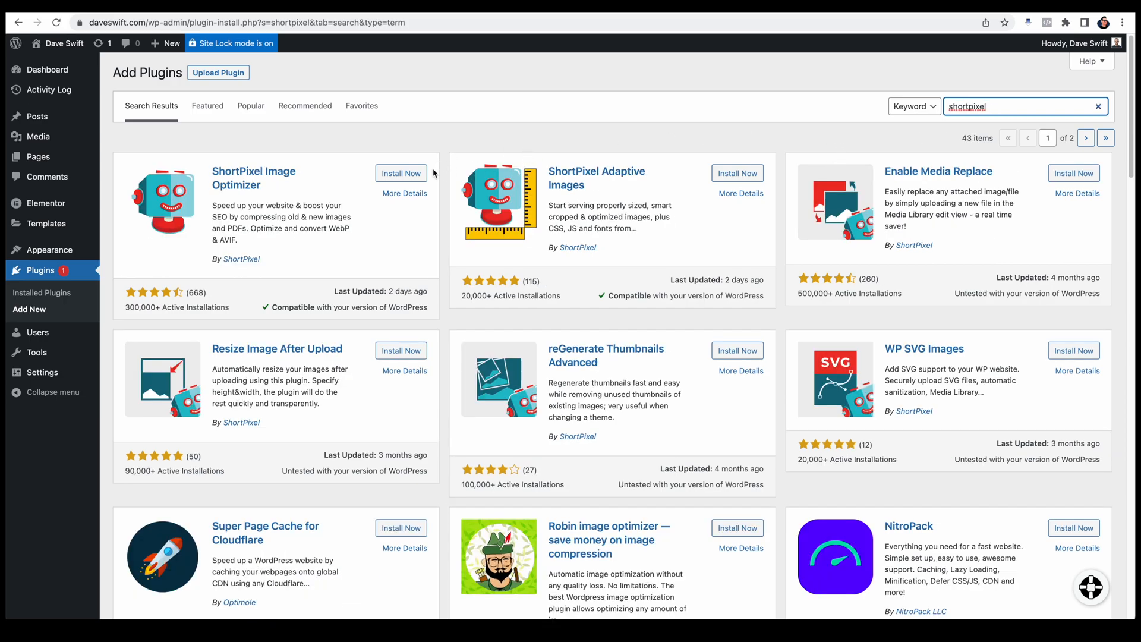
click(403, 176)
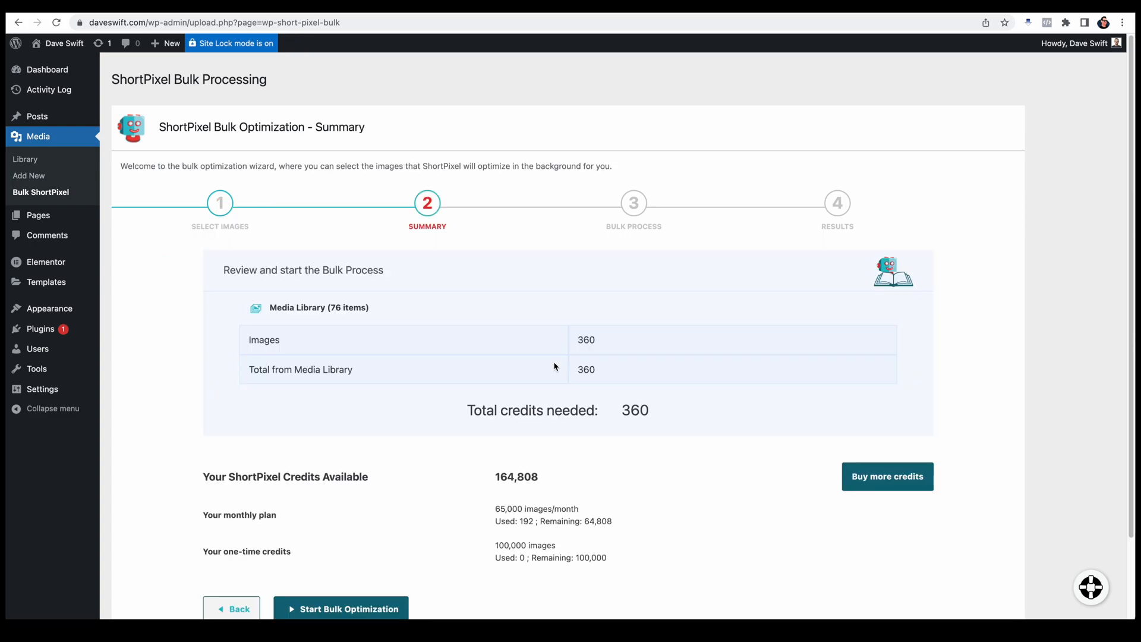
Step: Start the ShortPixel bulk optimization of the Media Library images and compare the original and optimized images
scroll(573, 438, down, 3)
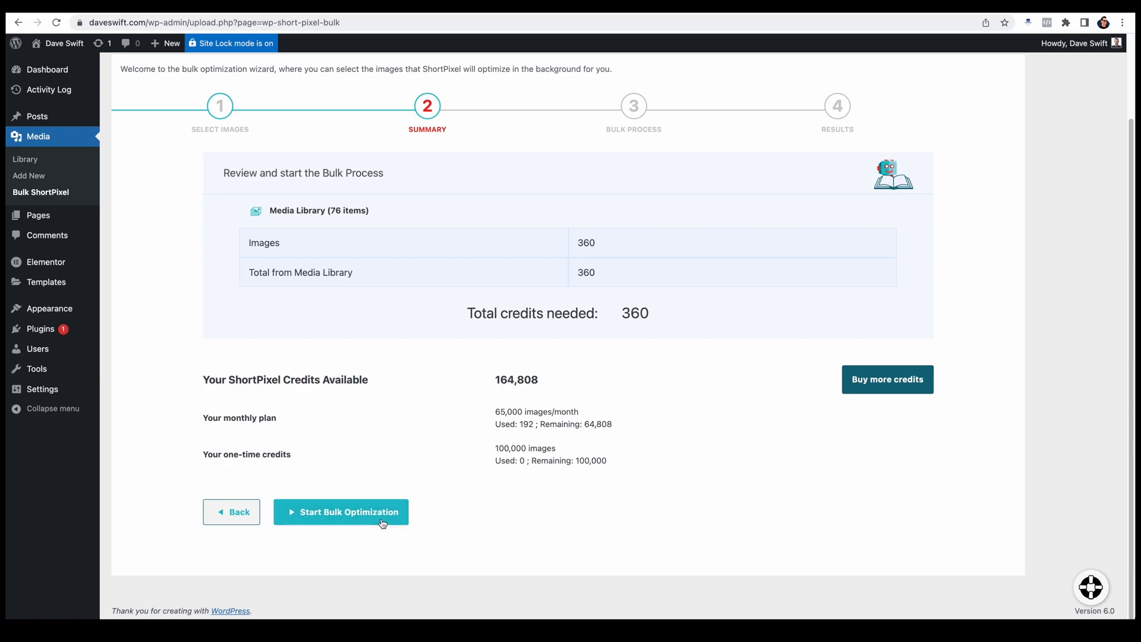
click(382, 524)
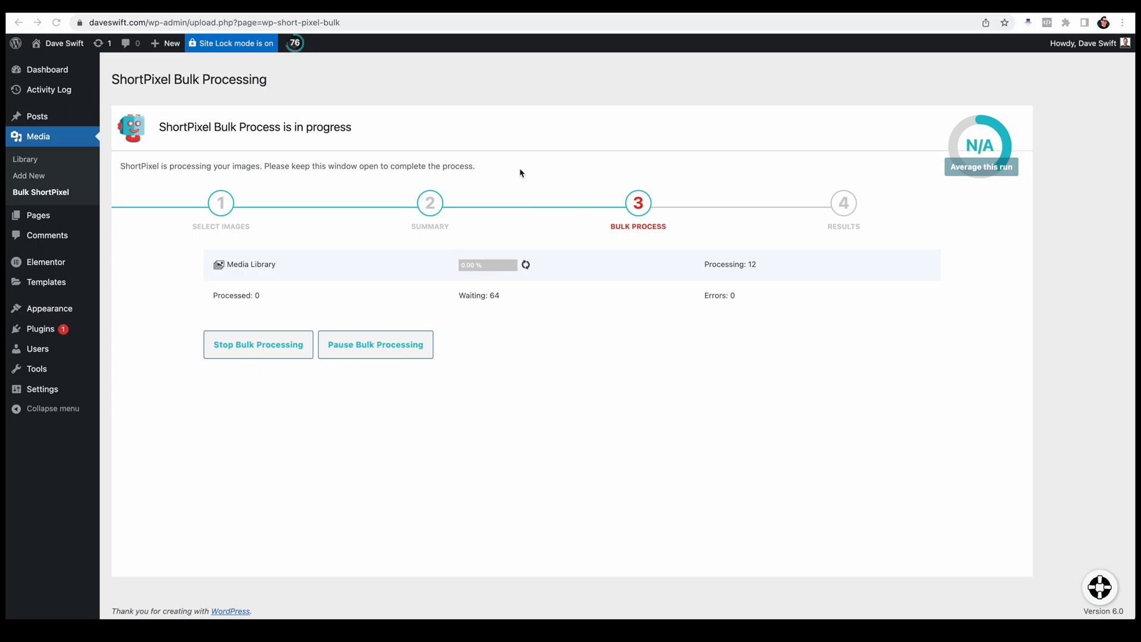
scroll(773, 485, down, 1)
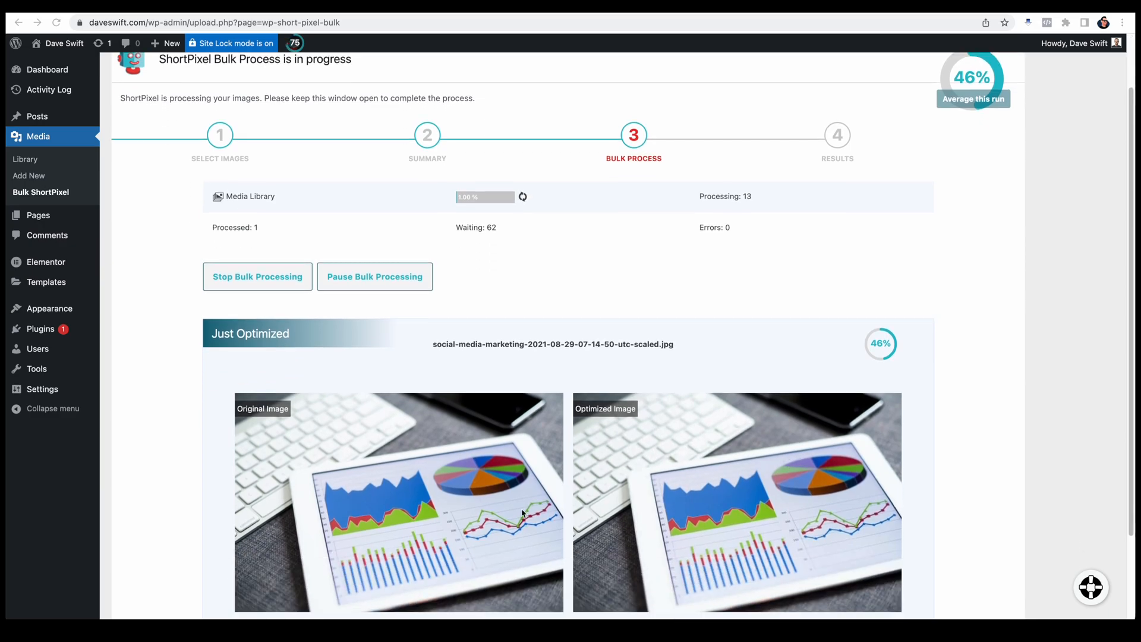
scroll(872, 443, down, 1)
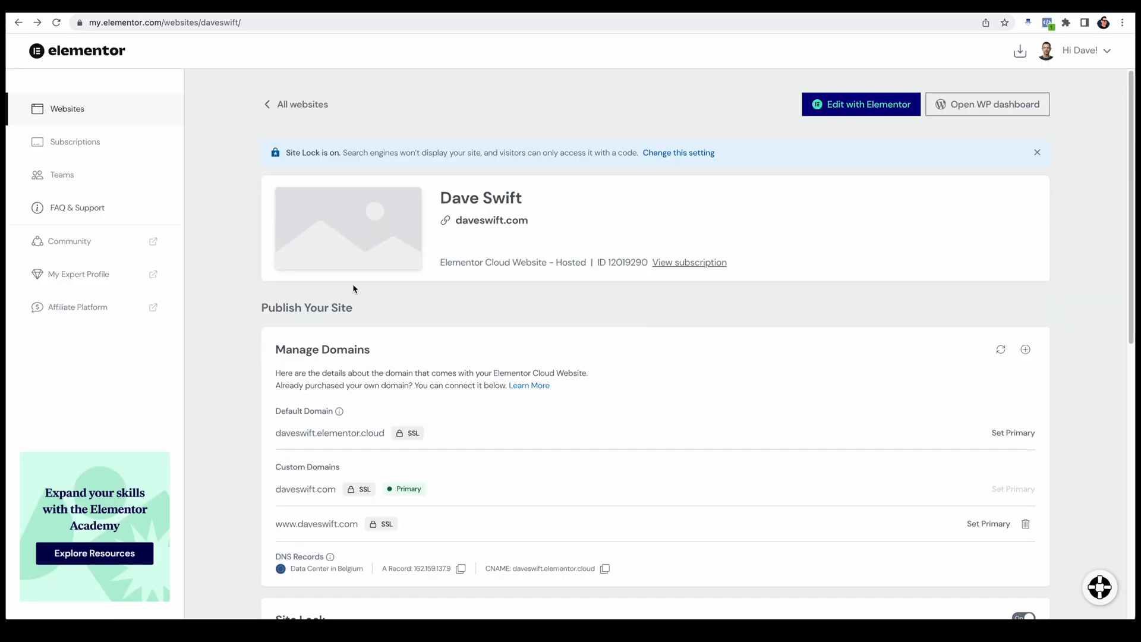
Step: Turn off Site Lock for the website in the My Elementor dashboard
scroll(496, 460, down, 5)
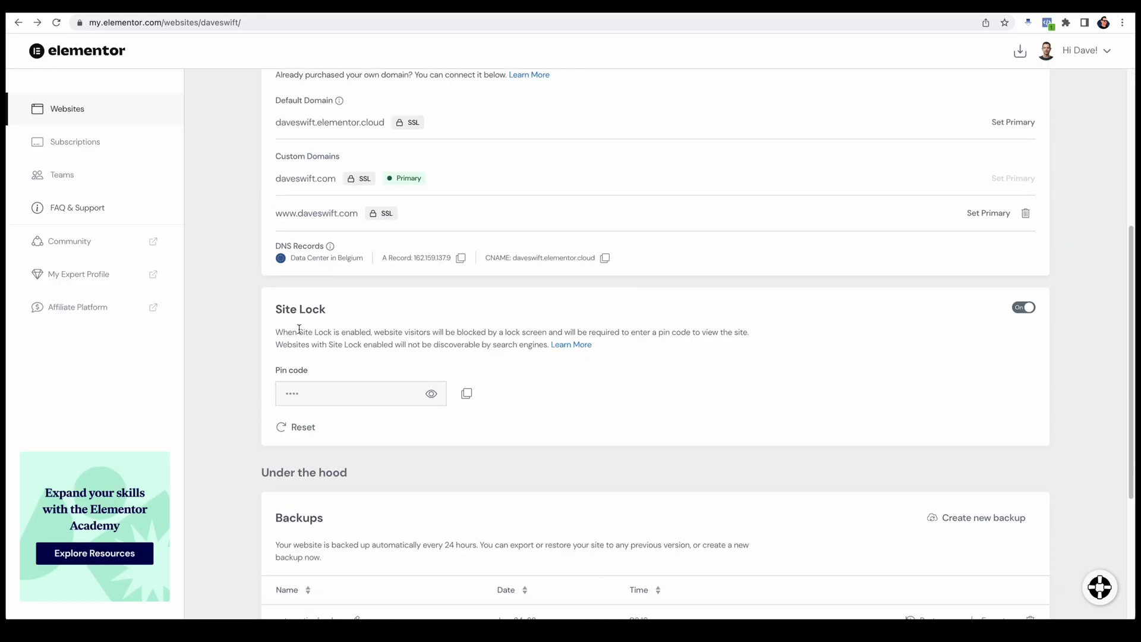
click(1024, 307)
click(719, 362)
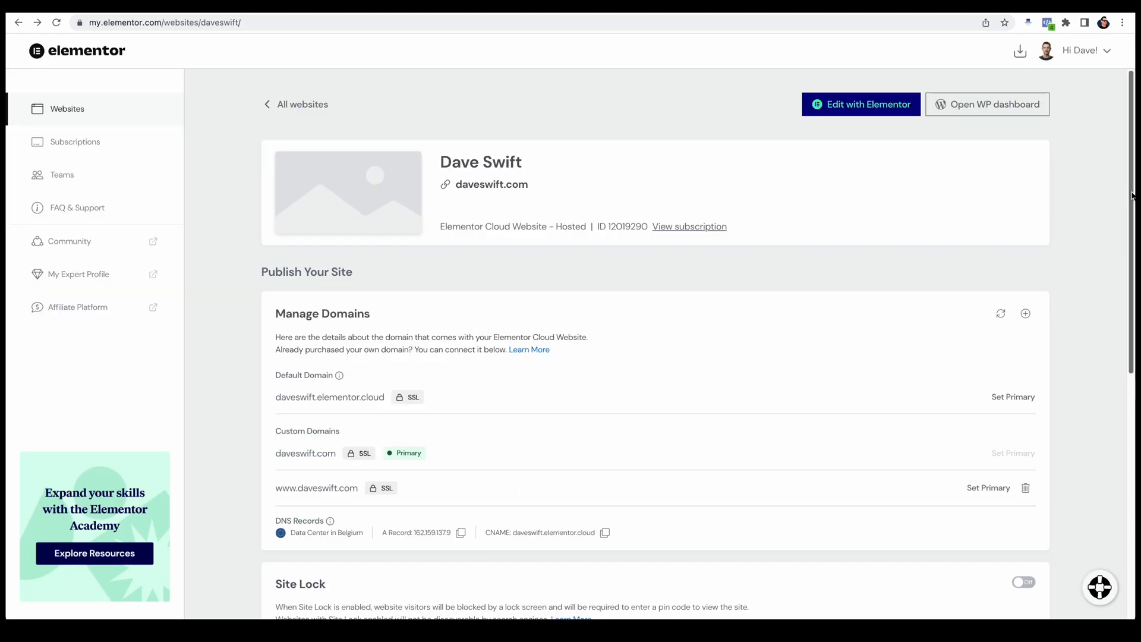
Step: Create a new site backup named Shortpixel and check the website's backup list
drag(1130, 195, 1116, 386)
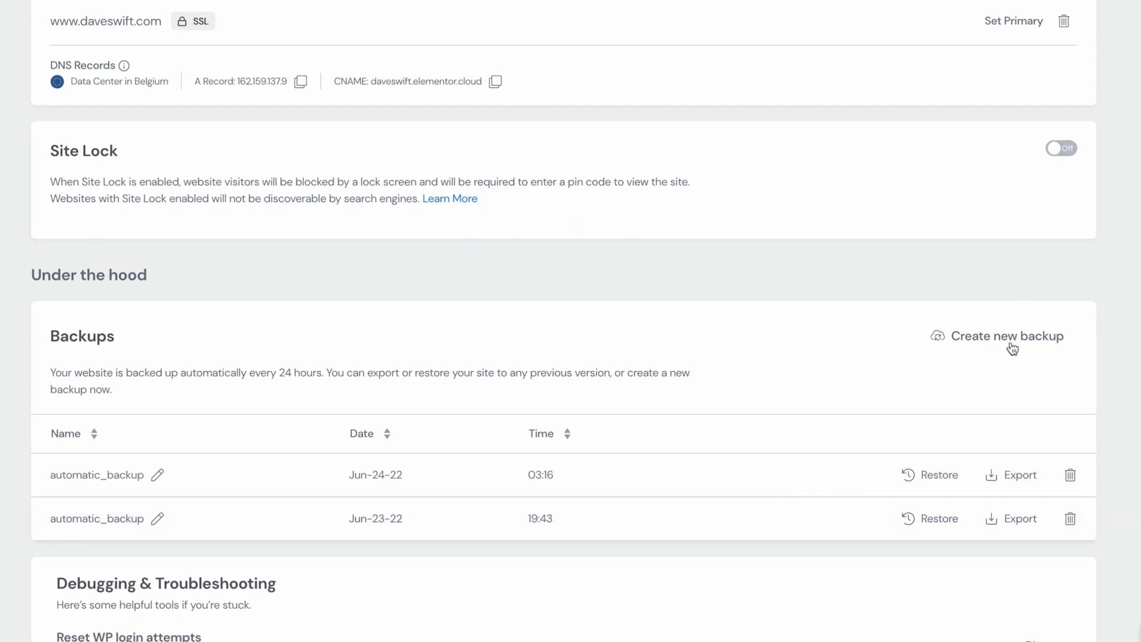
click(984, 368)
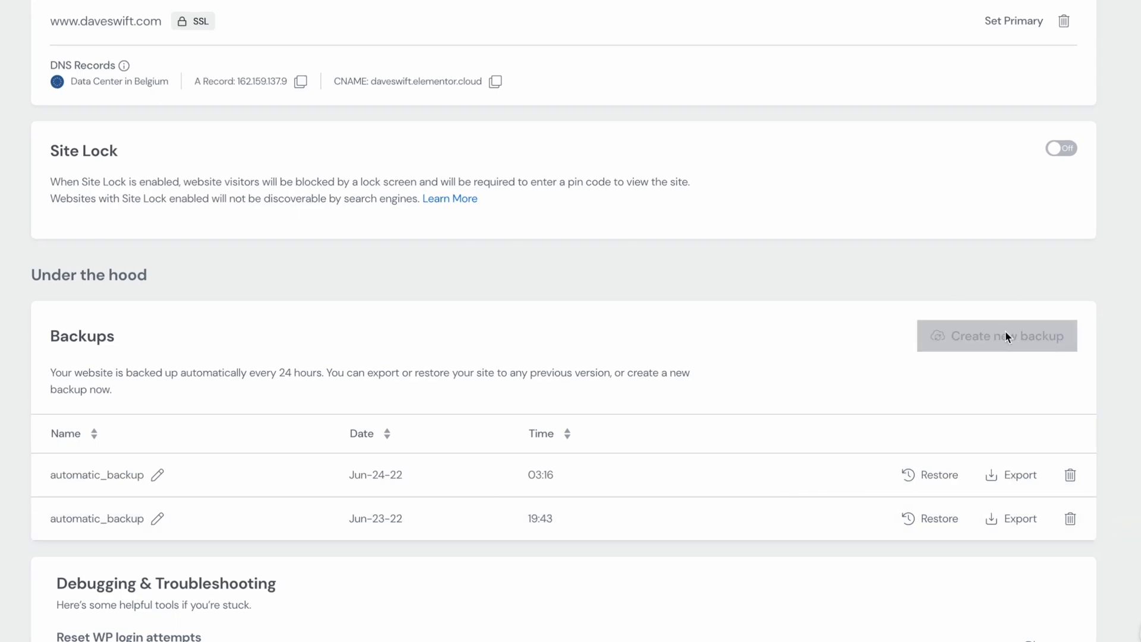
click(464, 256)
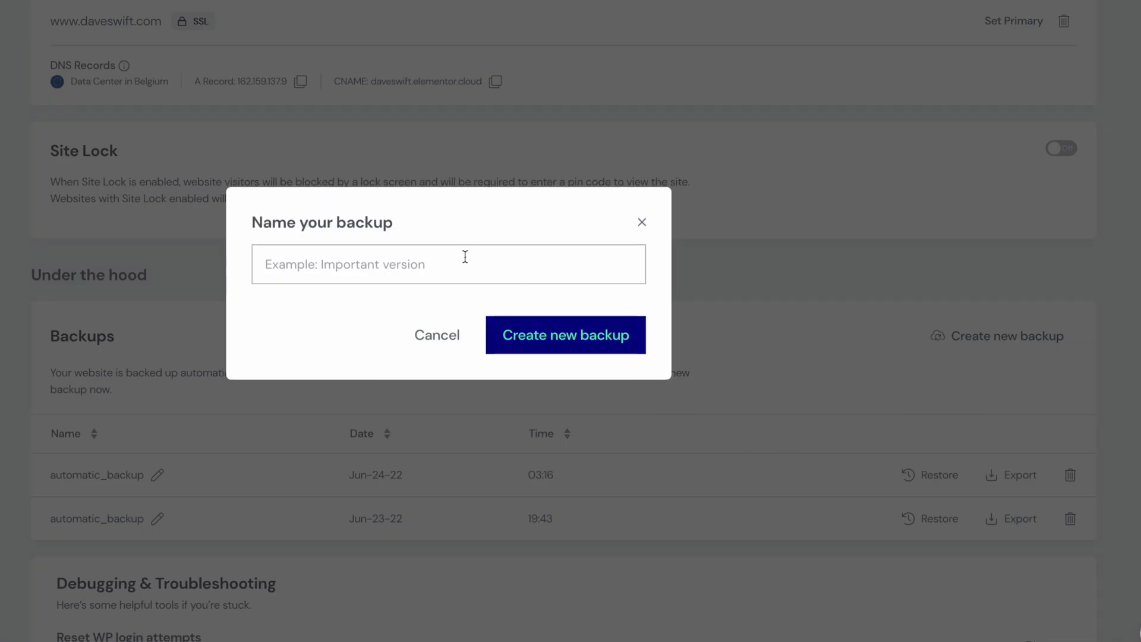
text(Shortpixel)
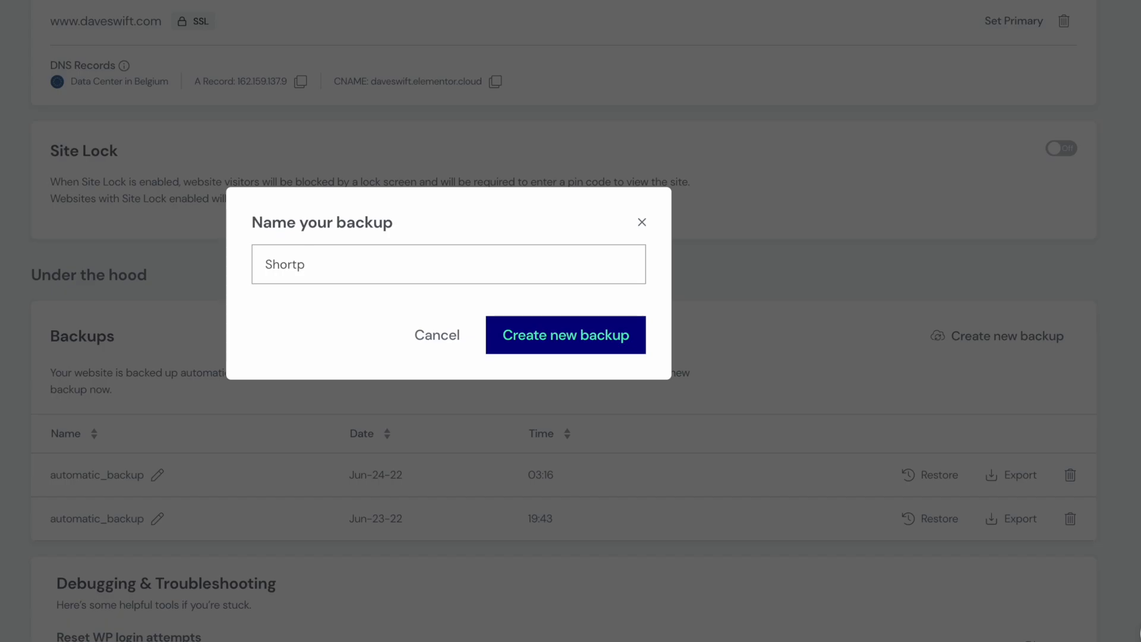
click(503, 344)
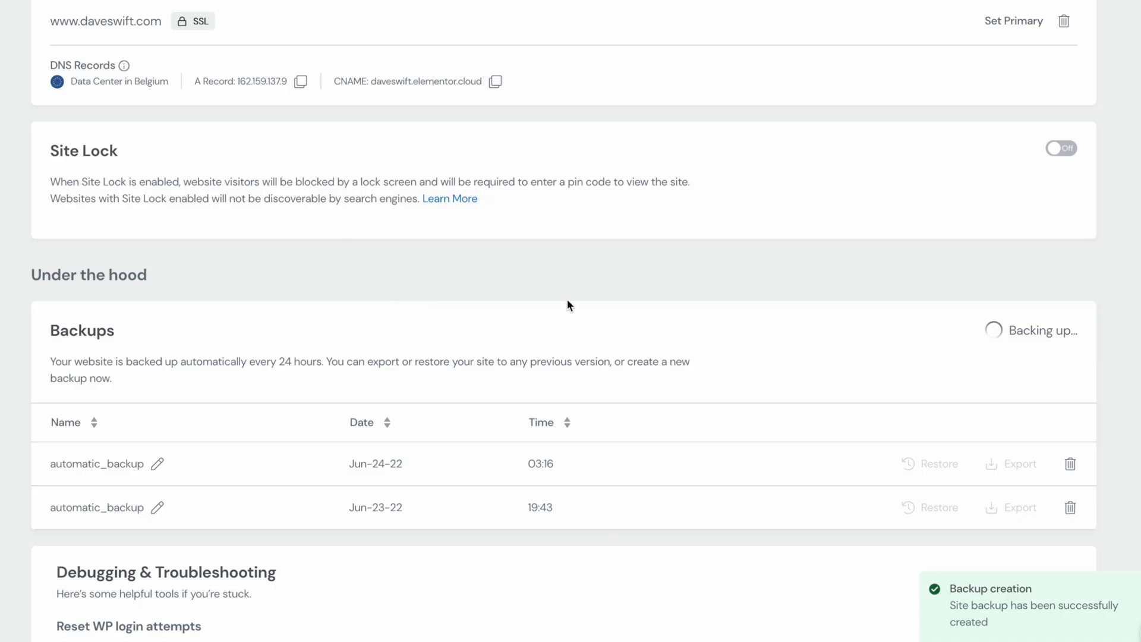
scroll(868, 238, down, 2)
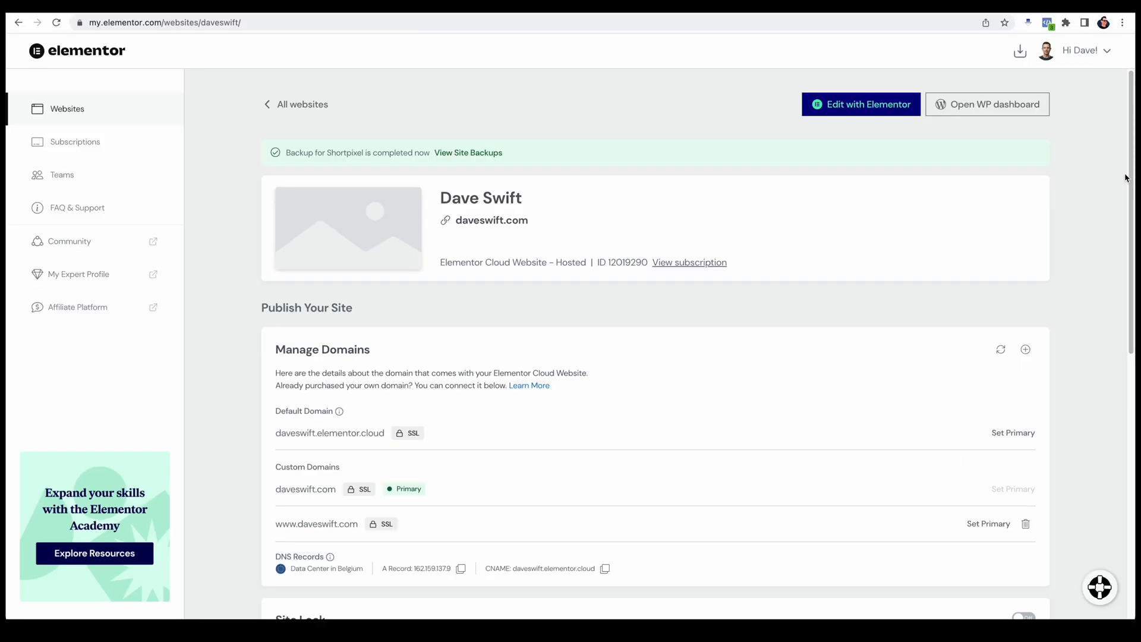
drag(1129, 170, 1094, 441)
Step: Open the temporary credentials form for the Elementor-hosted website and read its linked guide on adding a new WordPress user
click(82, 99)
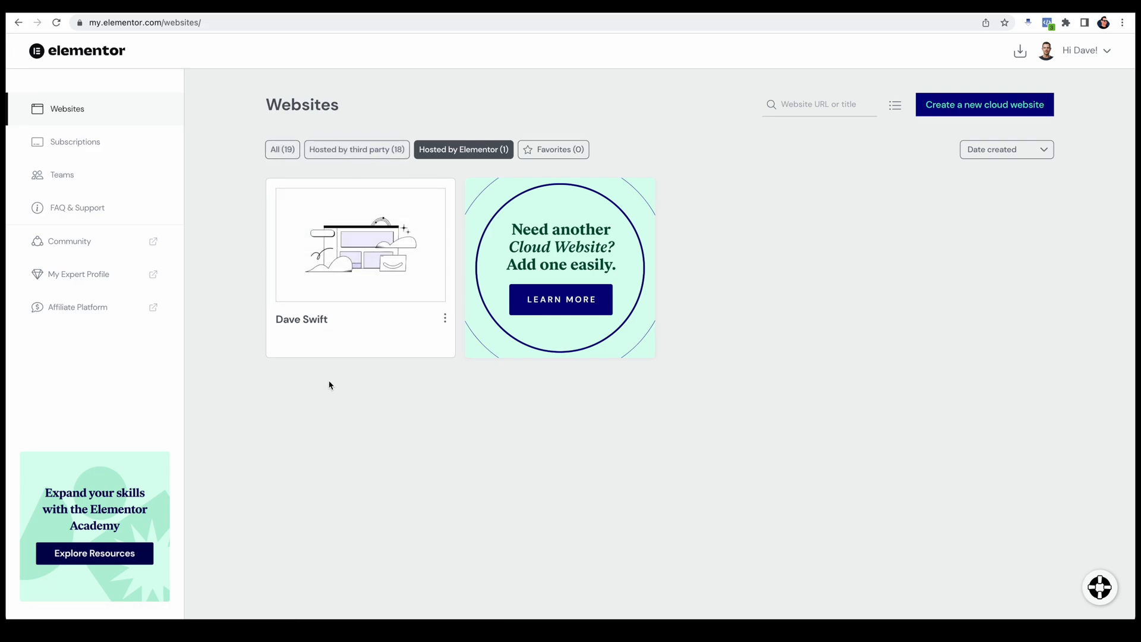
click(445, 322)
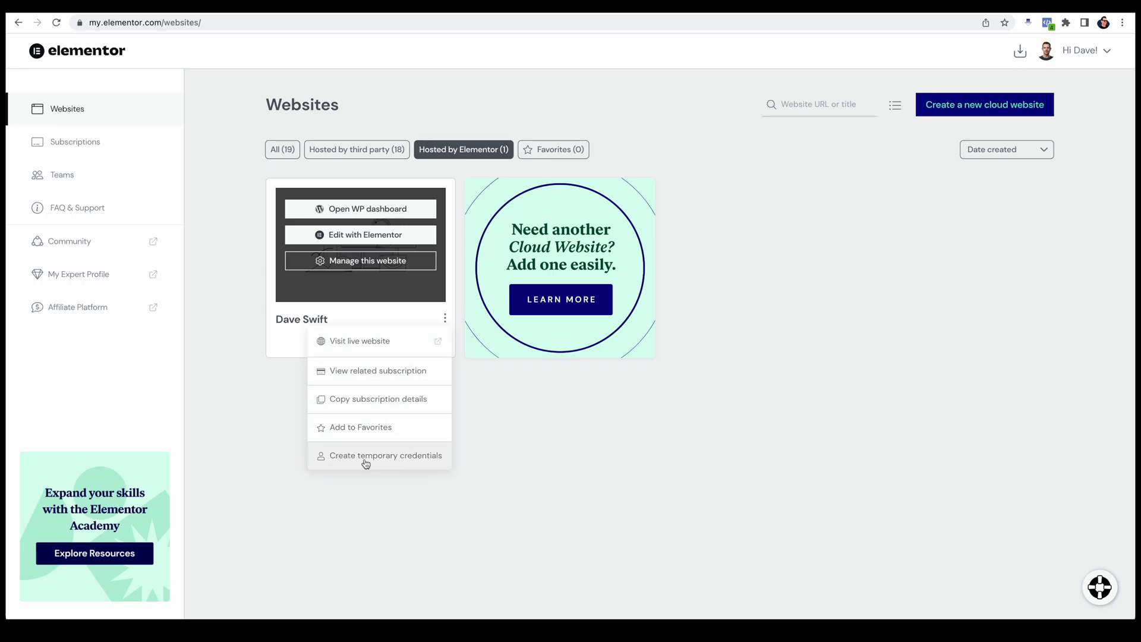
click(410, 456)
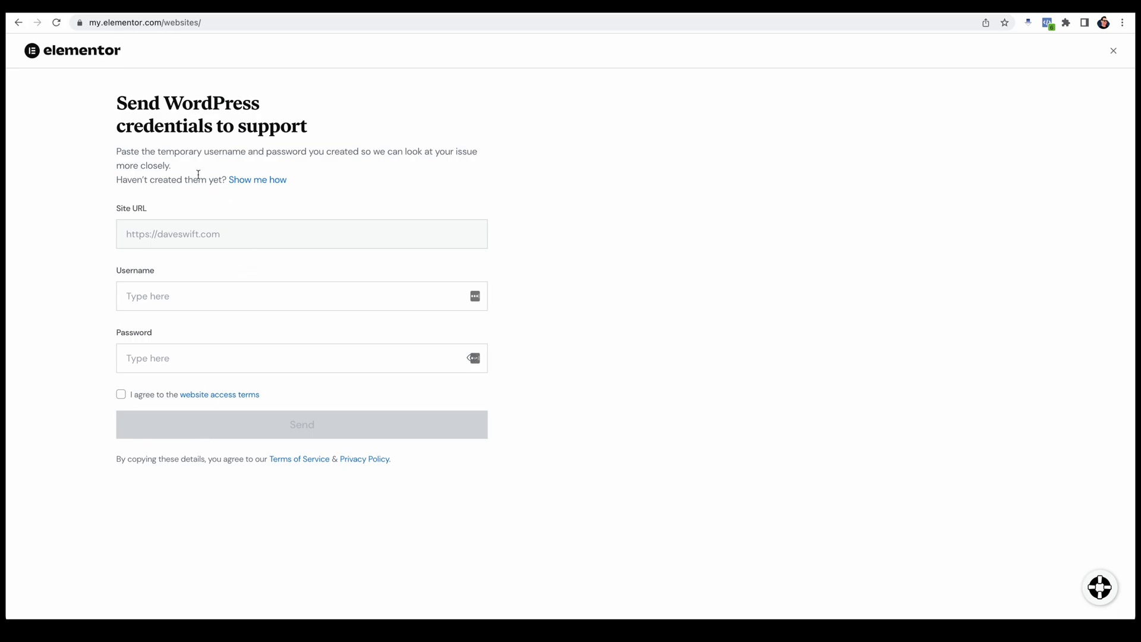
click(263, 181)
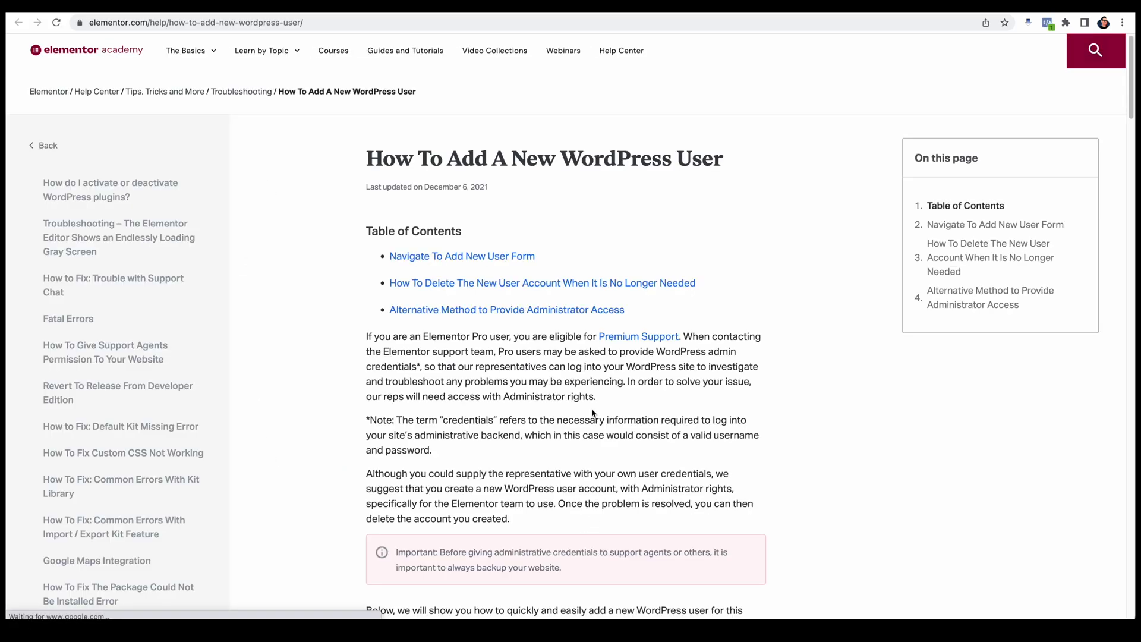
scroll(596, 429, down, 10)
scroll(597, 429, down, 8)
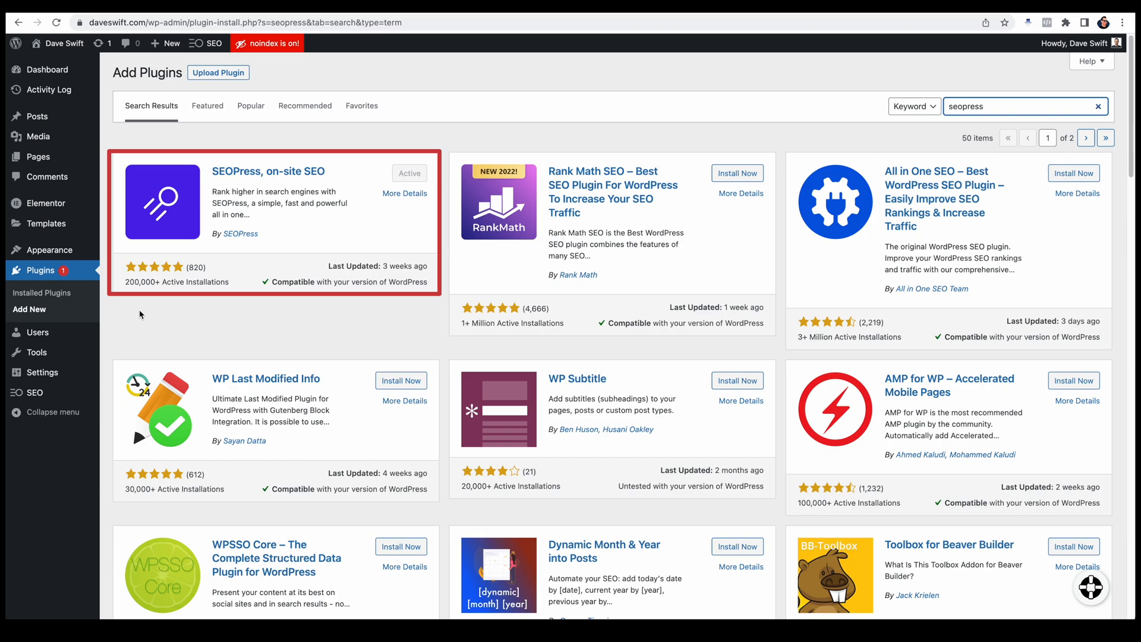
Step: Open the SEOPress setup wizard from the WordPress dashboard and continue past the metadata import without choosing a plugin to migrate
mouse_move(39, 392)
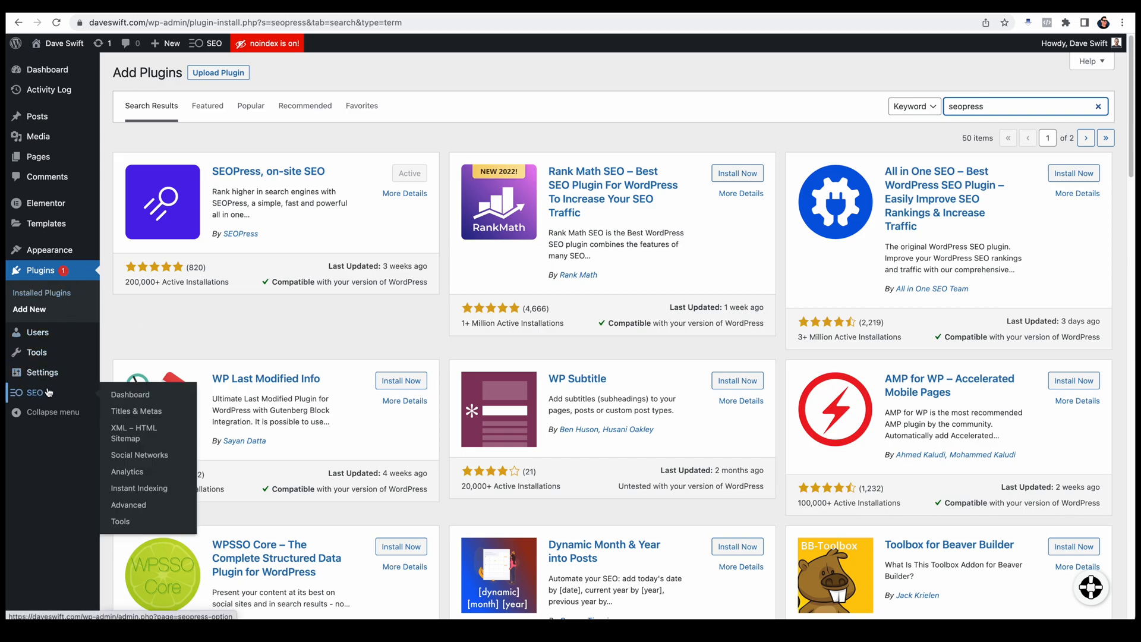
click(125, 396)
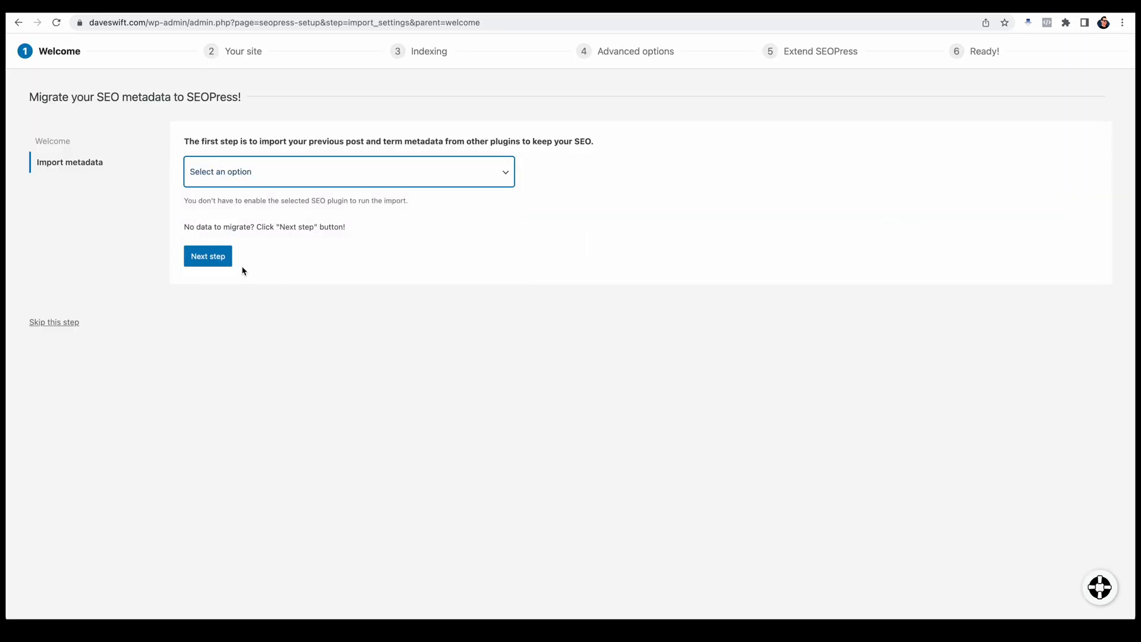
click(215, 261)
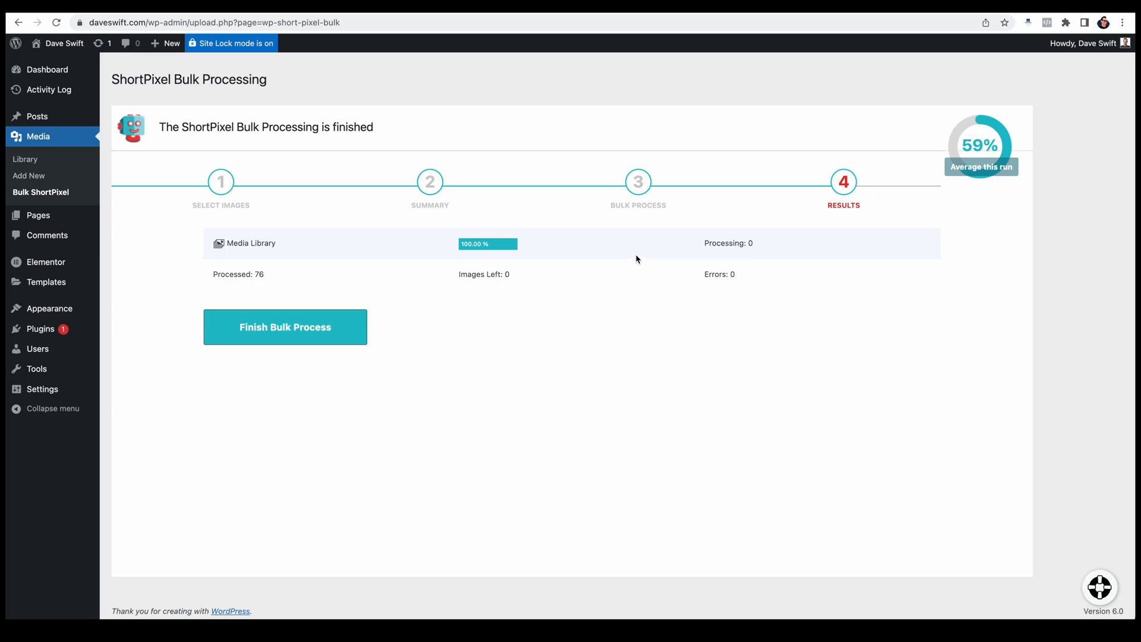
Step: Switch to the live website's homepage and look over its content
click(690, 7)
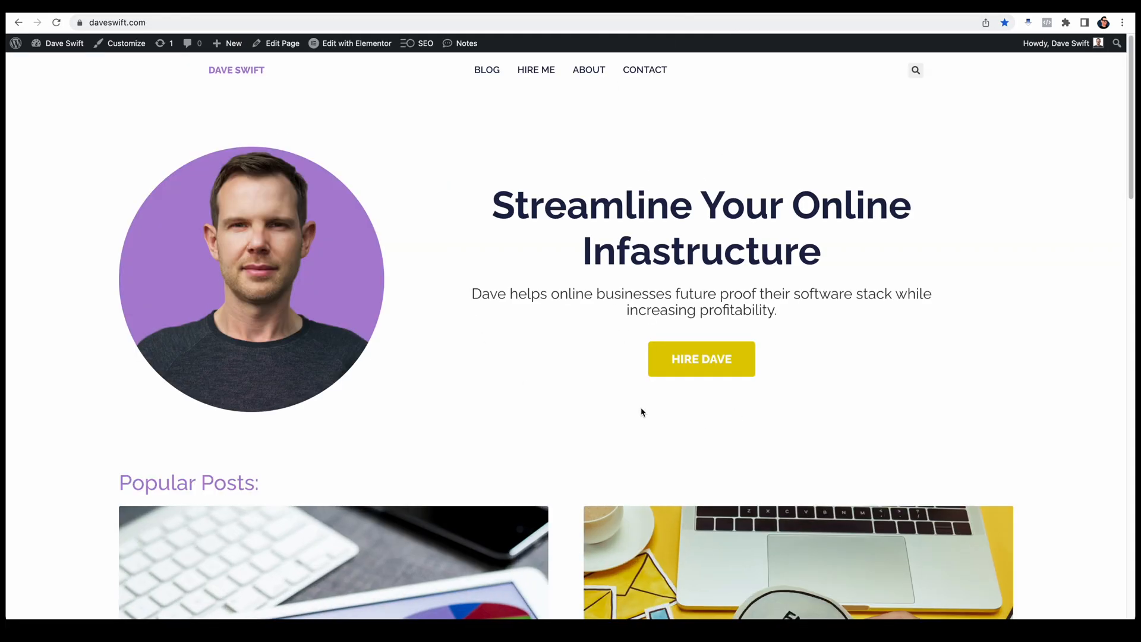
scroll(642, 410, down, 15)
scroll(648, 469, up, 20)
Step: Run a GTmetrix performance test on daveswift.com and examine the report's speed visualization, top issues and page details
click(830, 11)
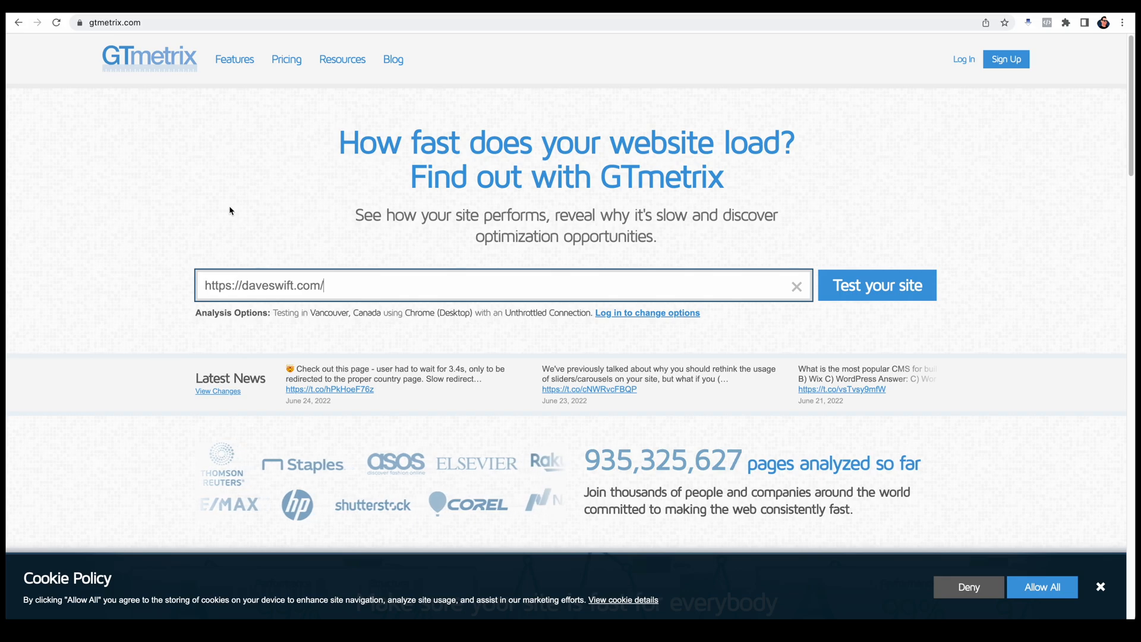
click(886, 296)
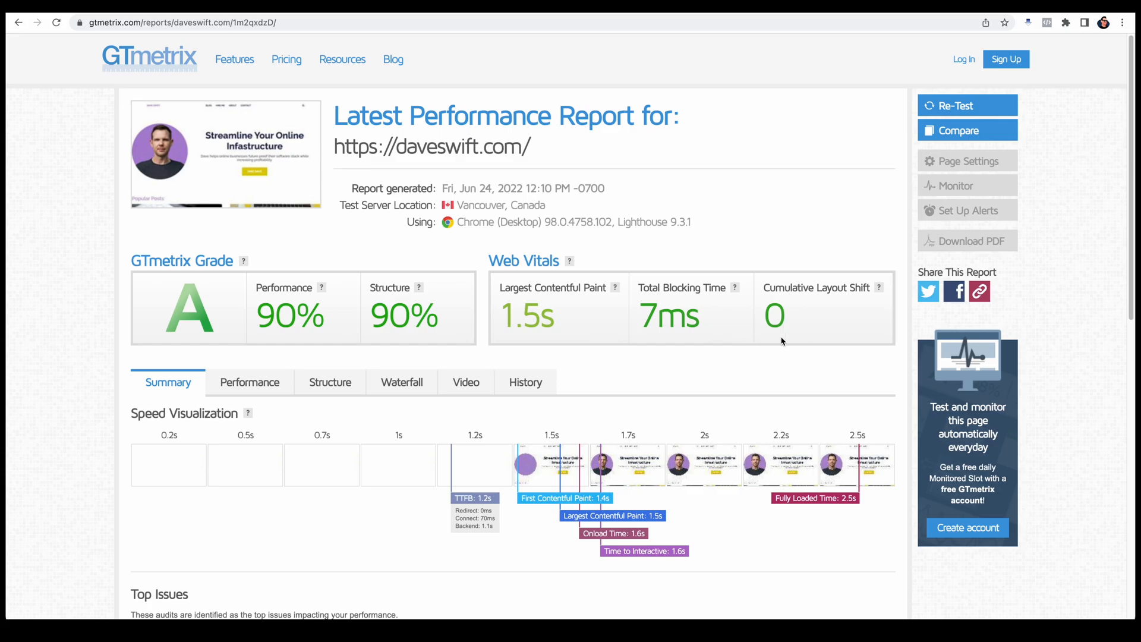
scroll(726, 375, down, 1)
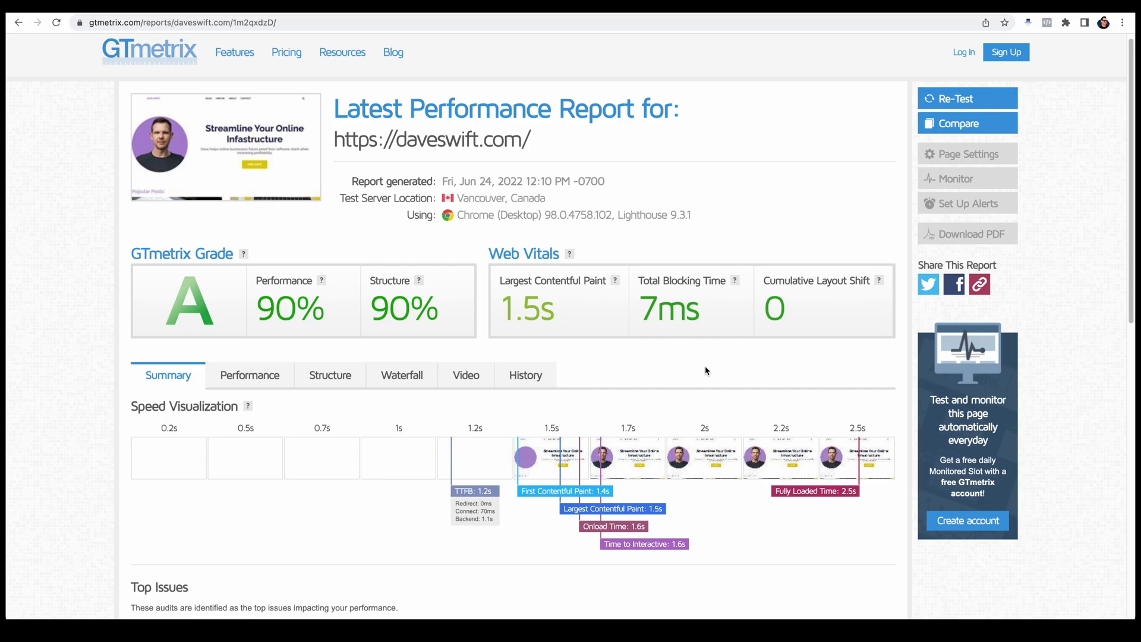
scroll(706, 371, down, 3)
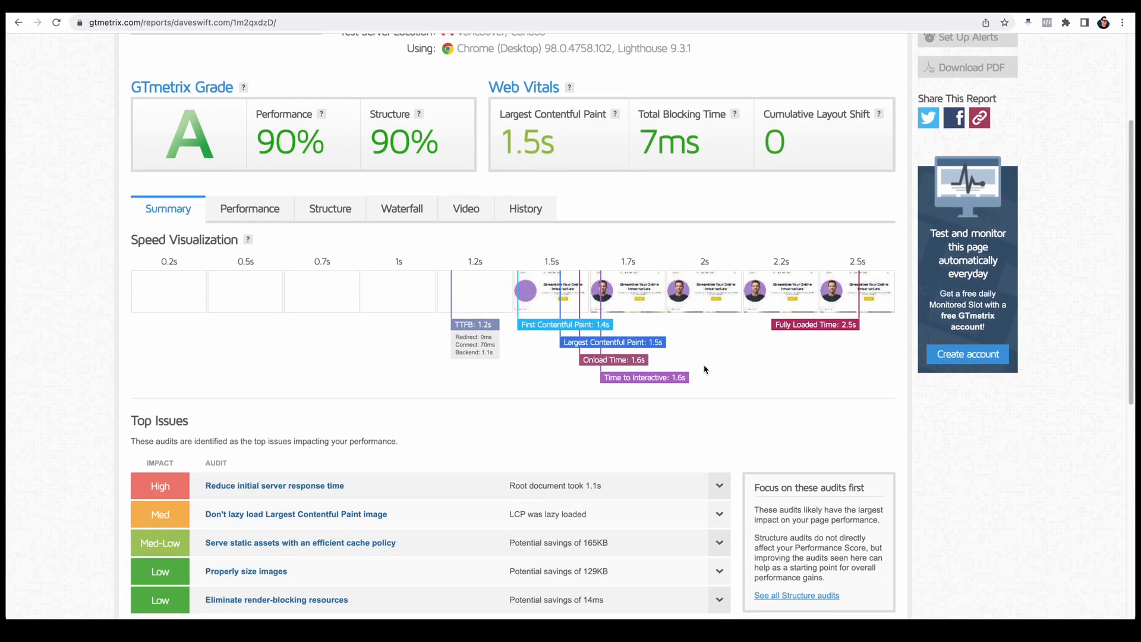
scroll(704, 370, down, 3)
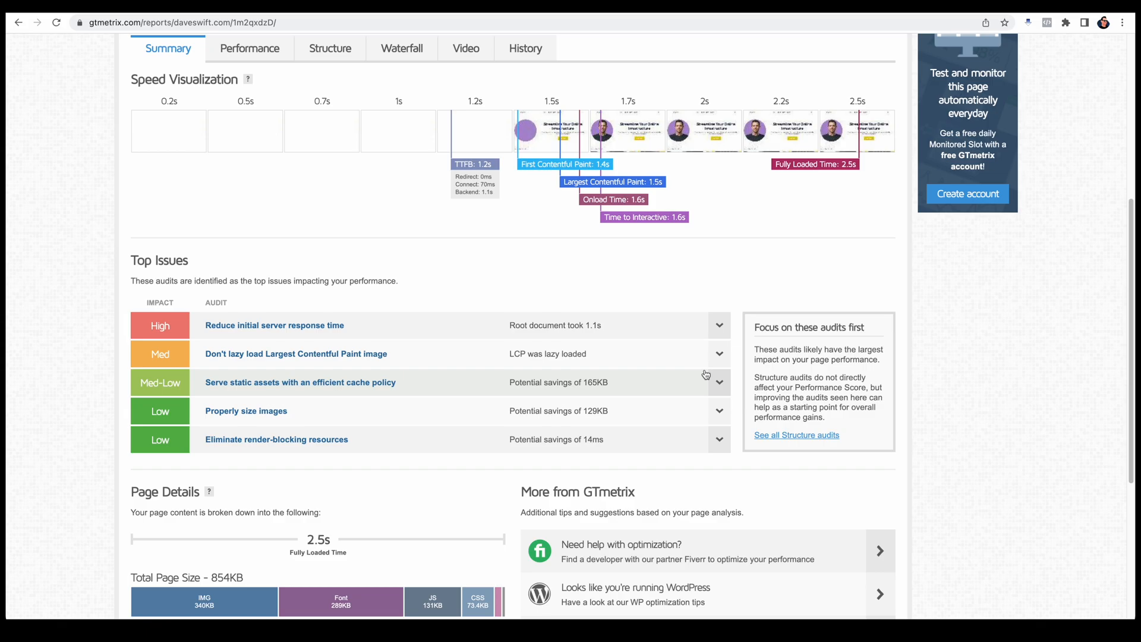
scroll(701, 260, down, 1)
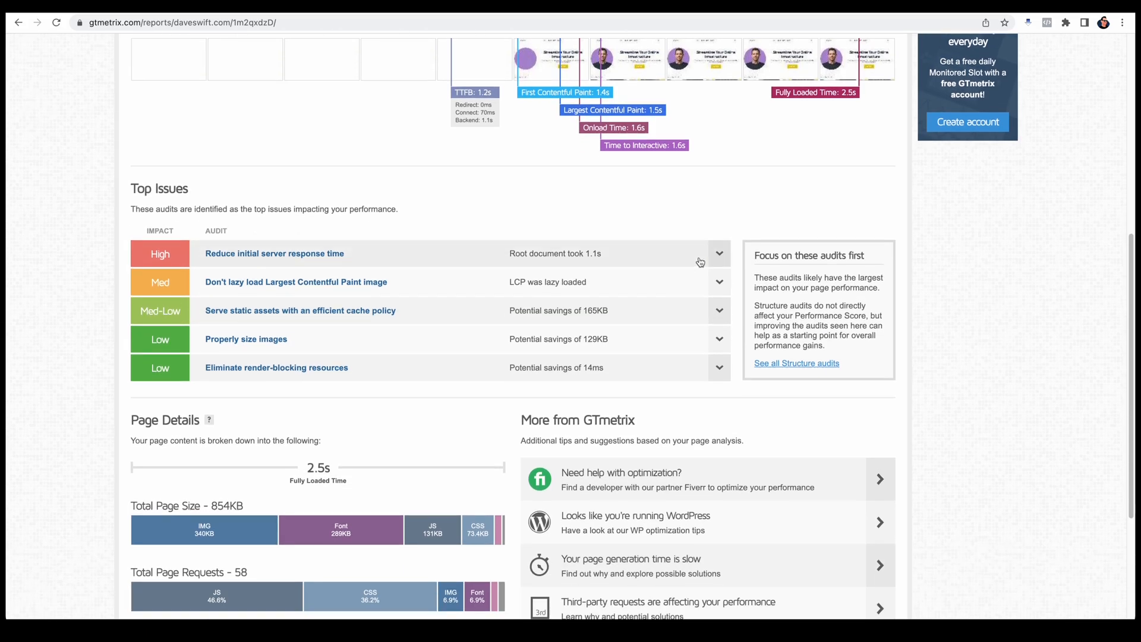
scroll(705, 260, down, 2)
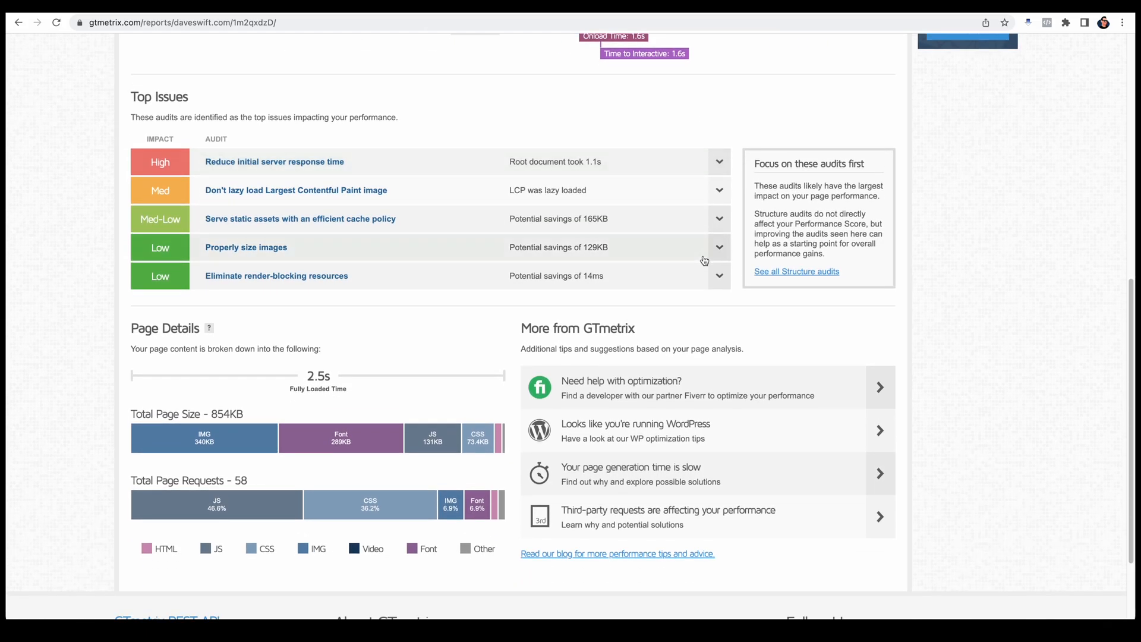